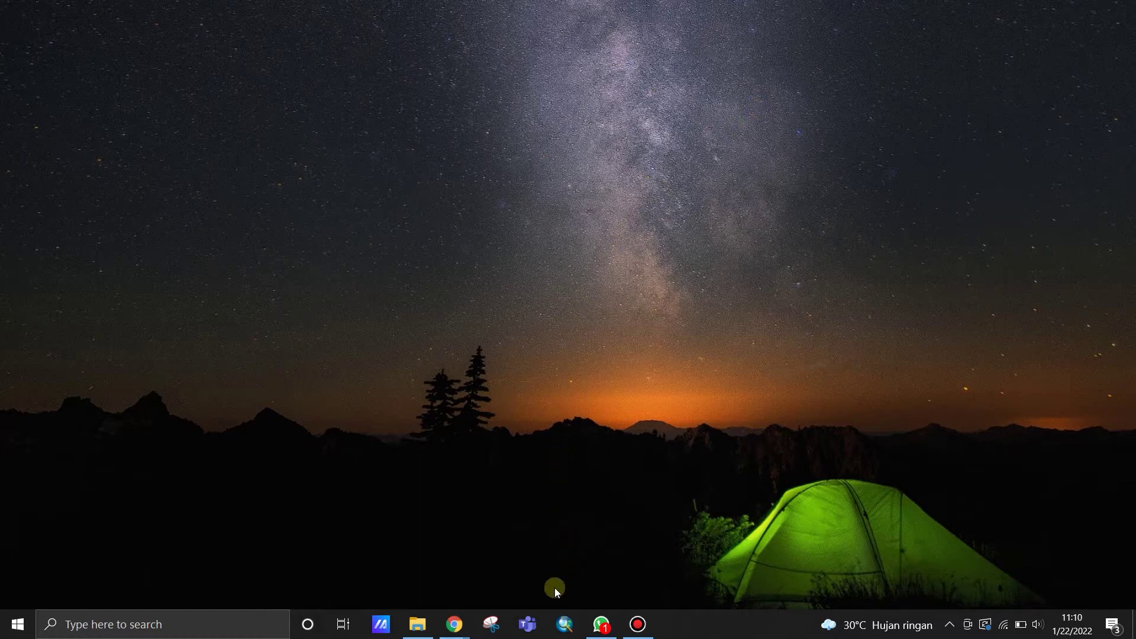
Launch ArcMap with a blank map, skipping the existing maps and templates.
click(566, 625)
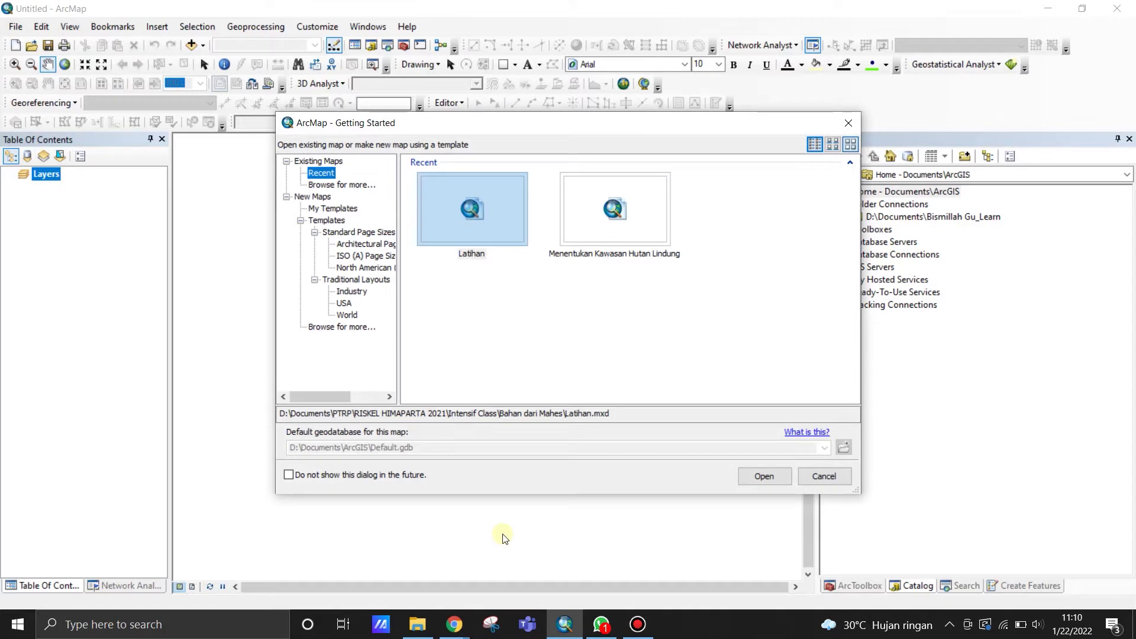
click(824, 477)
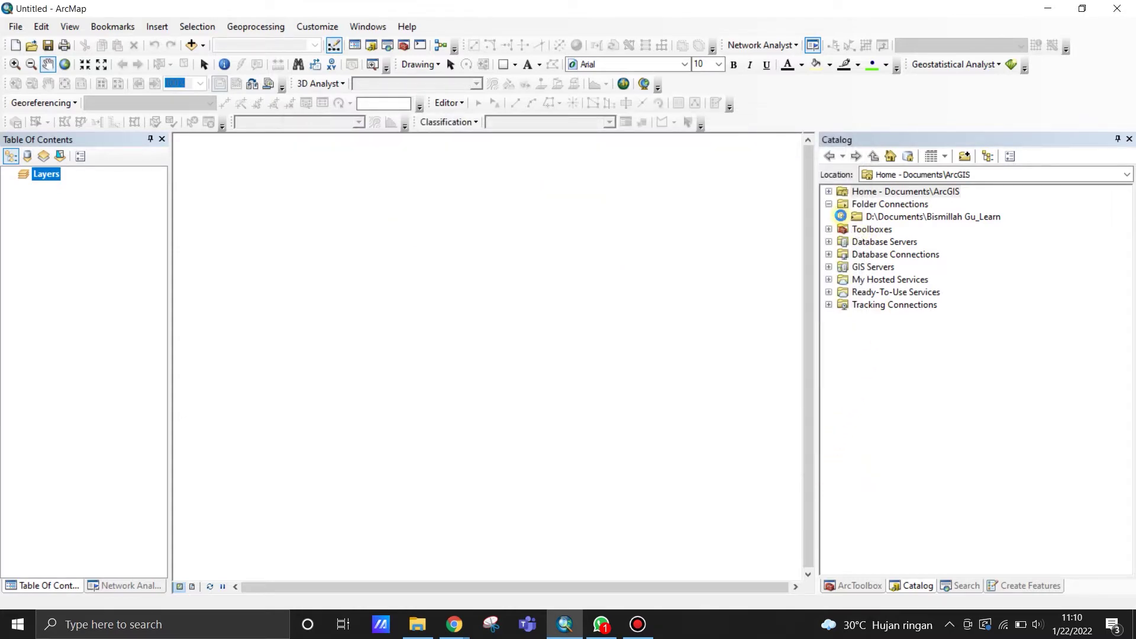
Add 01. administrasi.jpg from the RTRW Kota Semarang folder under 14. Cara Rektifikasi Peta Cetak to the map, accepting its unknown spatial reference.
click(842, 216)
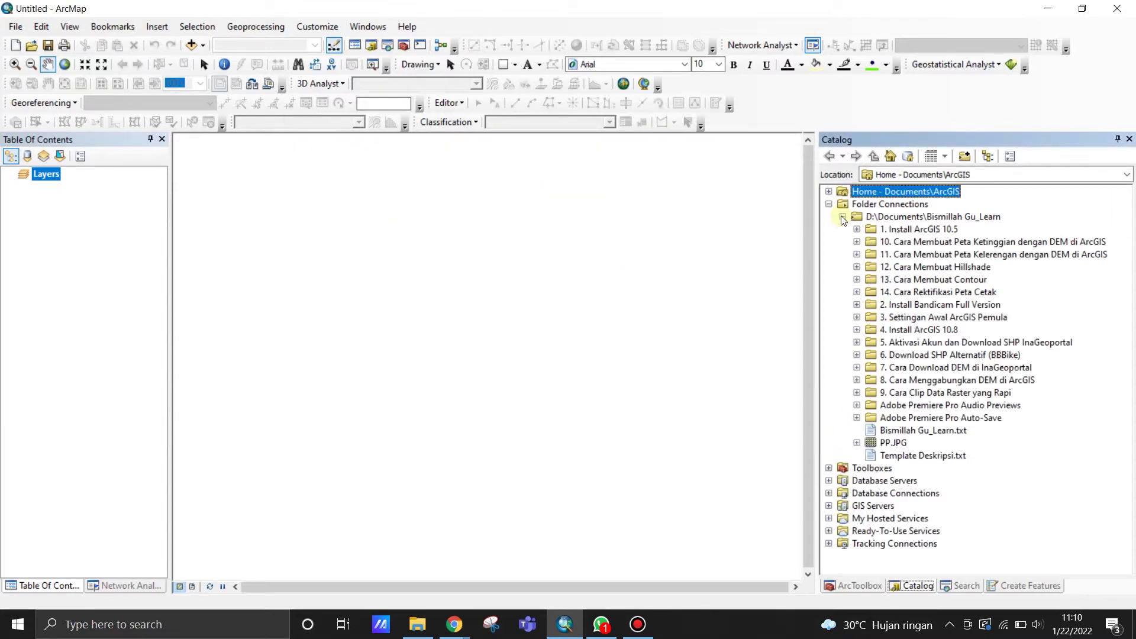
click(857, 291)
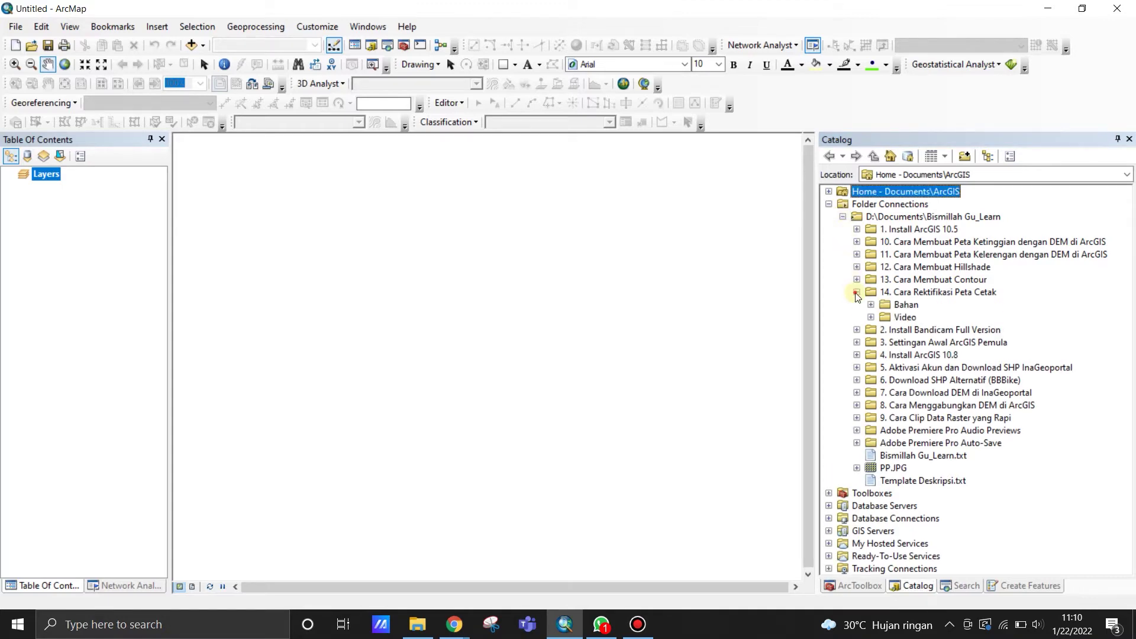
click(871, 305)
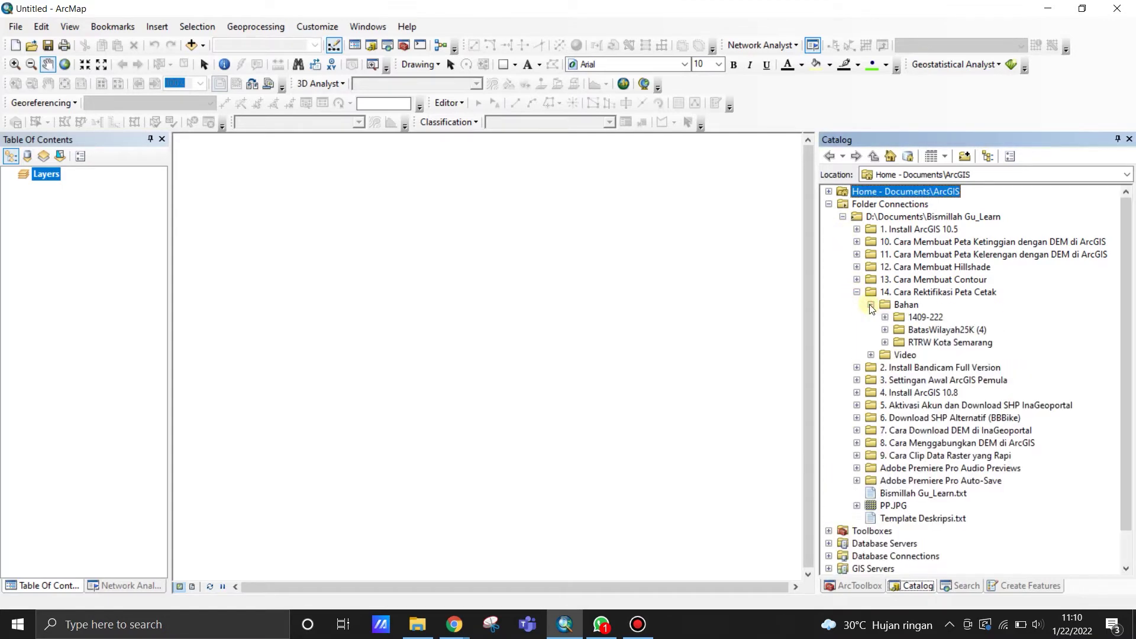
click(885, 342)
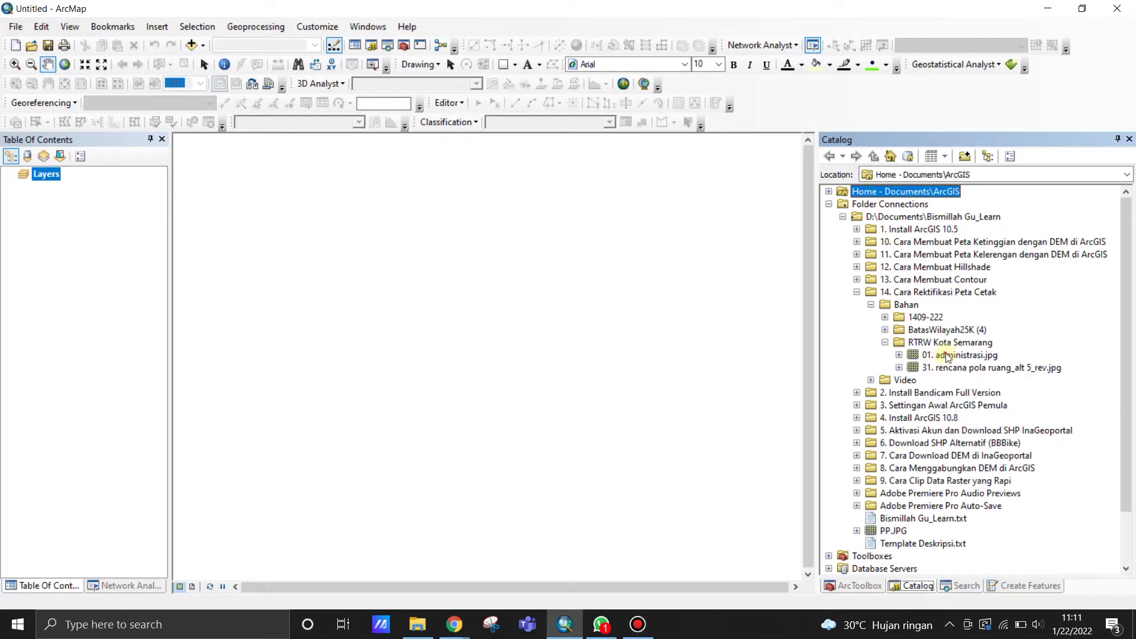
drag(947, 358, 631, 350)
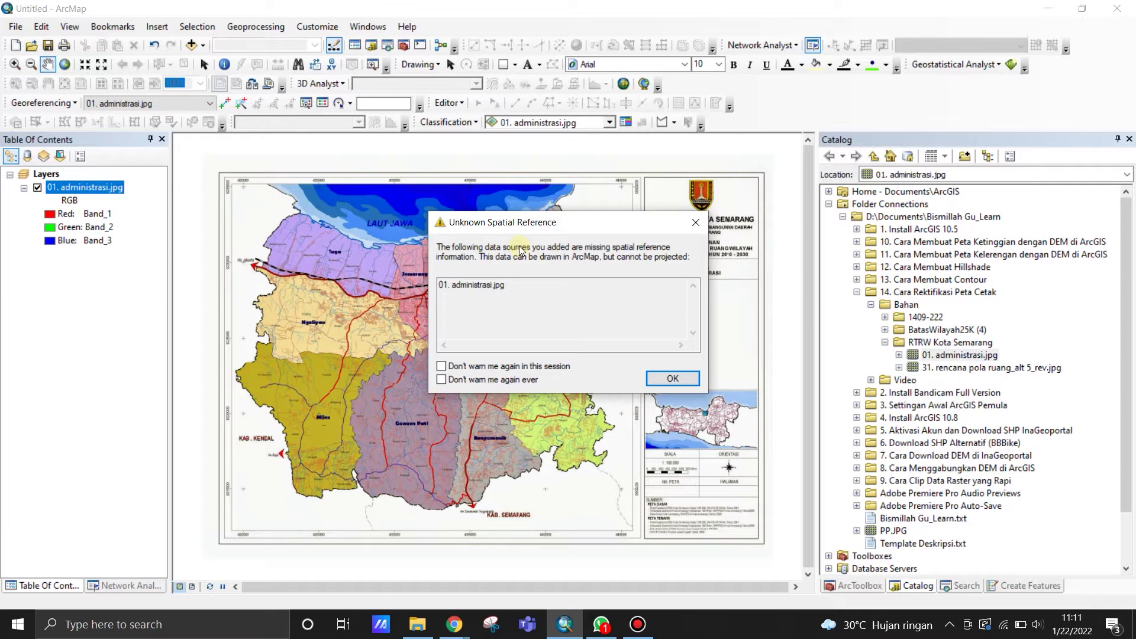
key(Return)
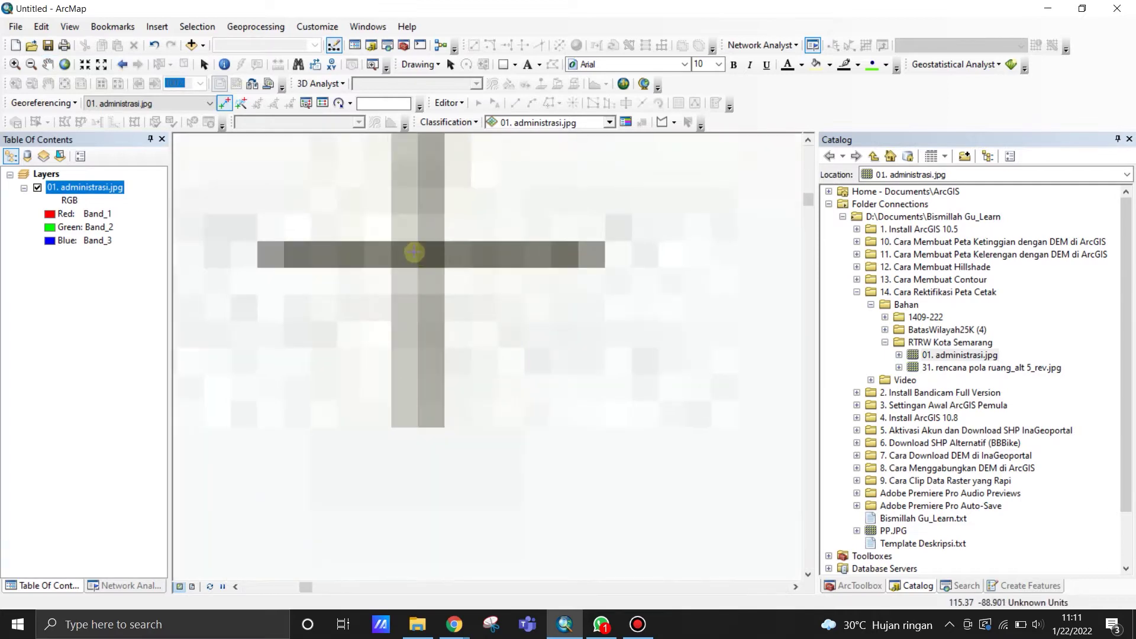
Add a georeferencing control point at the map image's upper-left grid cross with X 420000 and Y 9235000.
text(420000)
key(Tab)
text(9235000)
key(Return)
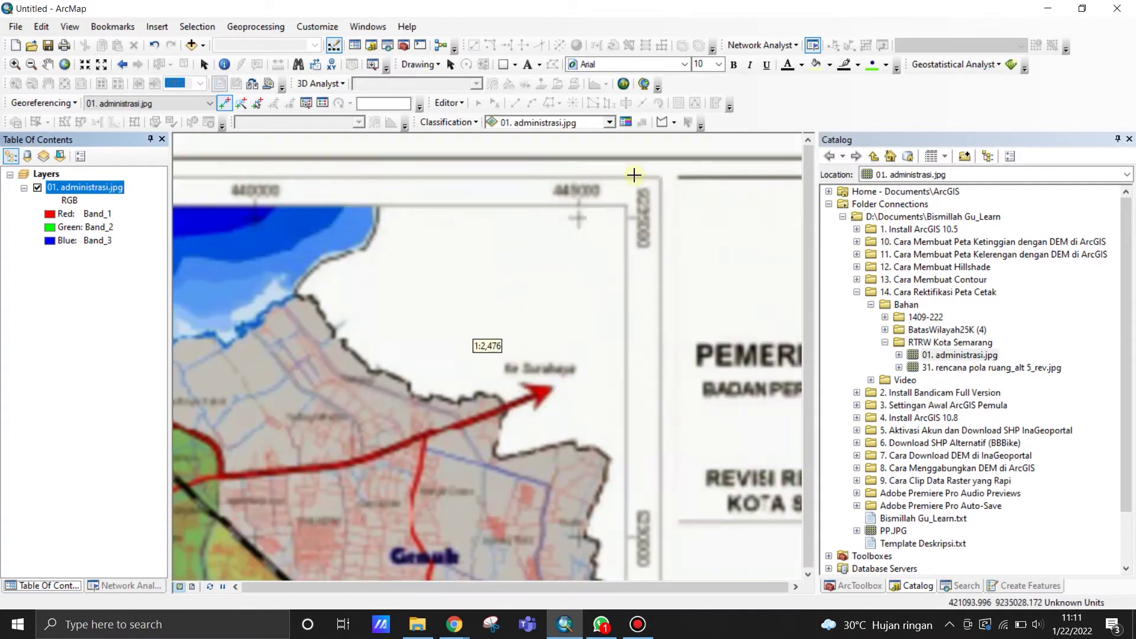
Add a second control point at the map image's upper-right grid cross with X 445000 and Y 9235000.
text(445000)
key(Tab)
text(9235000)
key(Return)
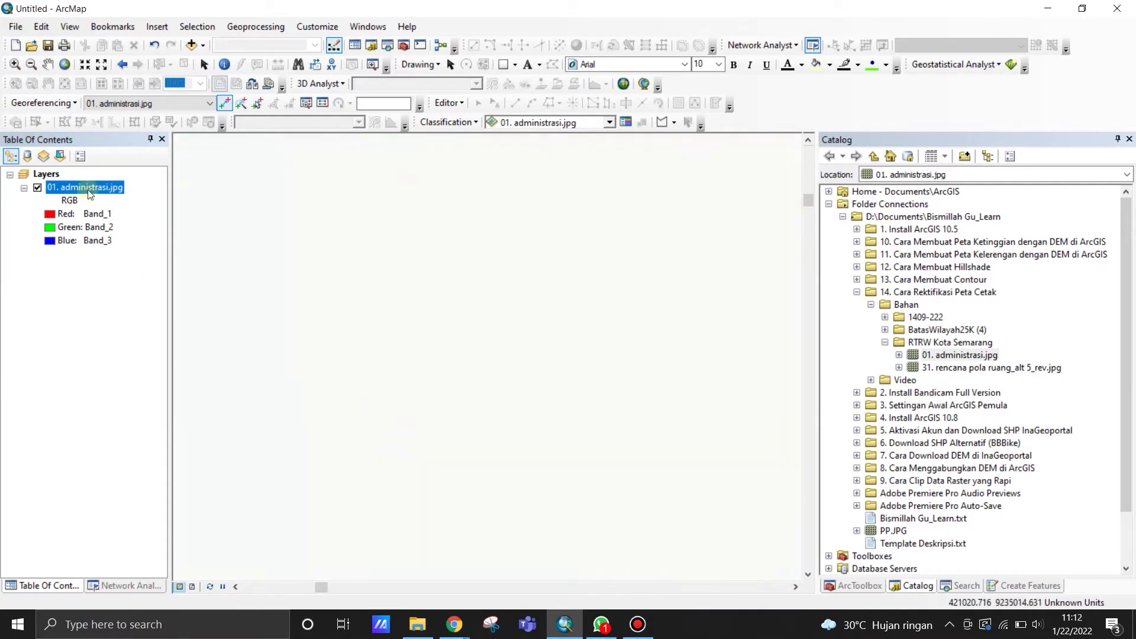
Add a third control point at the map image's lower-right grid cross with X 445000 and Y 9215000.
right_click(88, 190)
click(134, 261)
scroll(621, 343, down, 5)
scroll(491, 383, up, 3)
click(484, 251)
text(445000)
key(Tab)
text(9215000)
click(540, 428)
Add a fourth control point at the map image's lower-left grid cross with X 420000 and Y 9215000.
right_click(91, 187)
click(133, 262)
scroll(272, 366, down, 6)
scroll(267, 232, down, 4)
click(421, 360)
scroll(381, 242, up, 4)
right_click(381, 348)
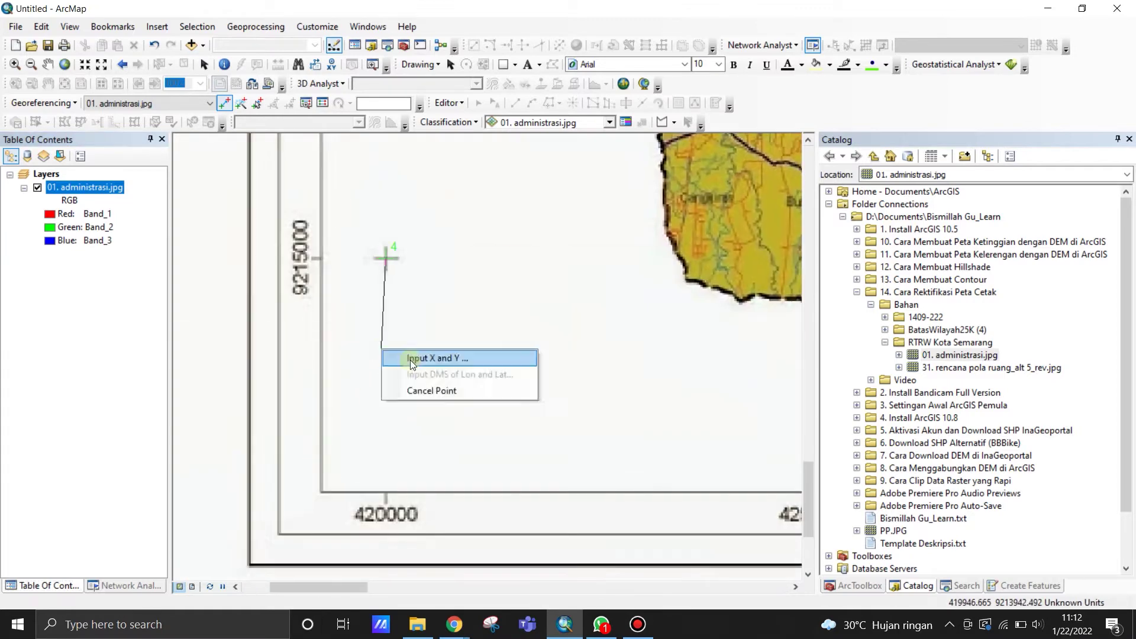
click(417, 356)
text(420000)
key(Tab)
text(9215000)
key(Return)
Start rectifying the georeferenced image and set the RTRW Kota Semarang folder as the output location.
right_click(89, 187)
click(134, 262)
click(323, 103)
click(62, 103)
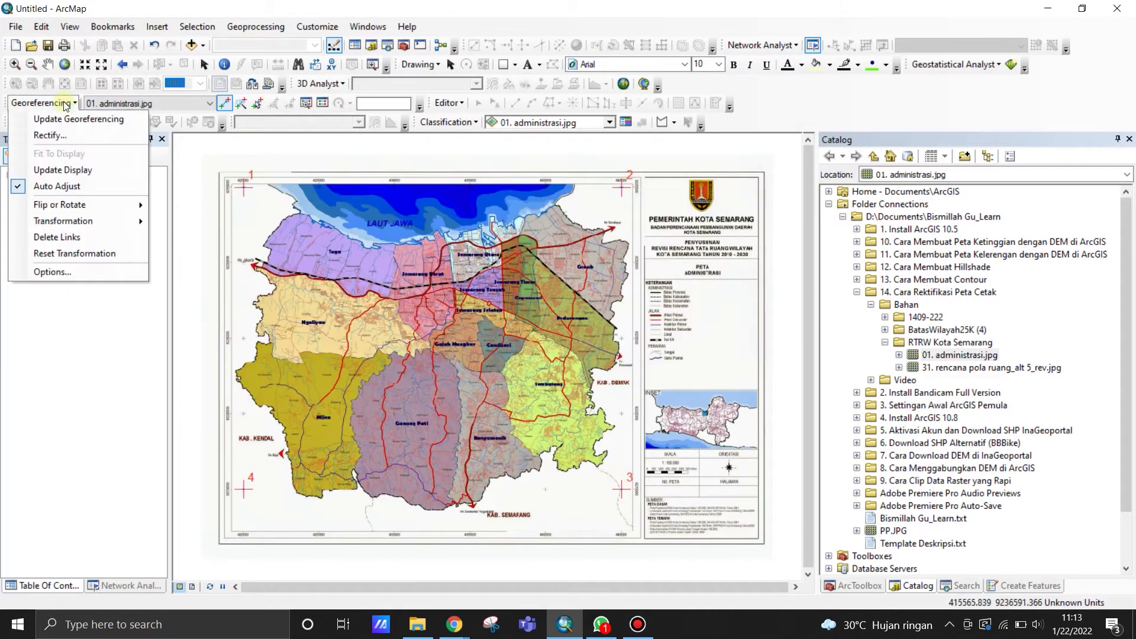
click(42, 134)
click(705, 318)
click(703, 214)
click(713, 196)
double_click(427, 298)
double_click(419, 236)
click(448, 261)
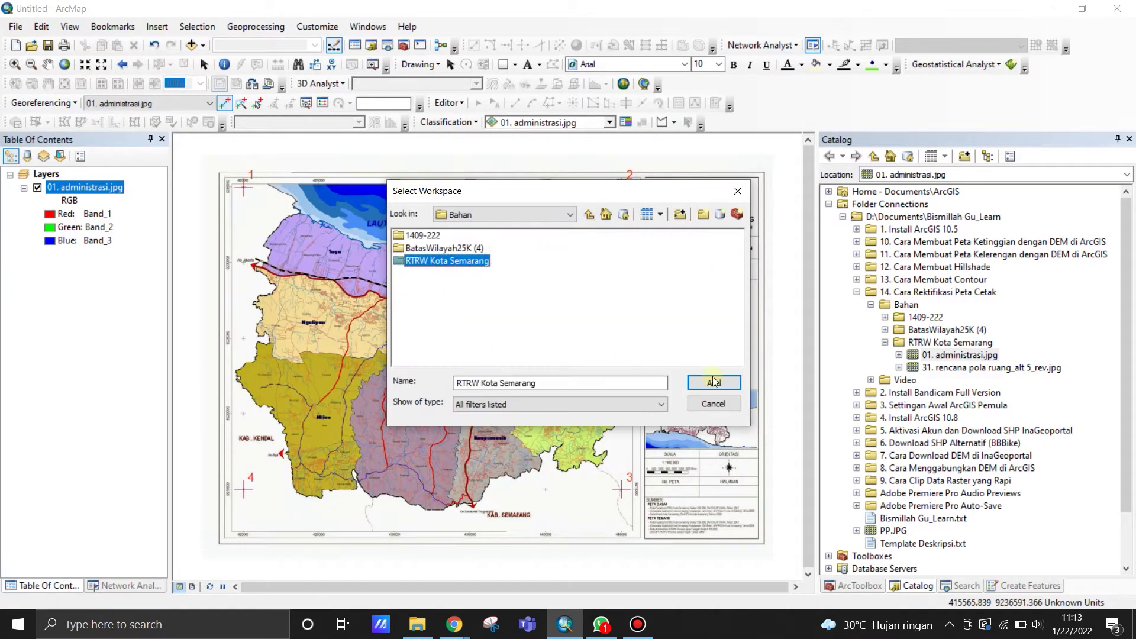
click(715, 383)
Save the rectified image as 01. administrasi_rec.tif and add it to the map.
click(533, 341)
key(BackSpace)
text(_rec)
key(Return)
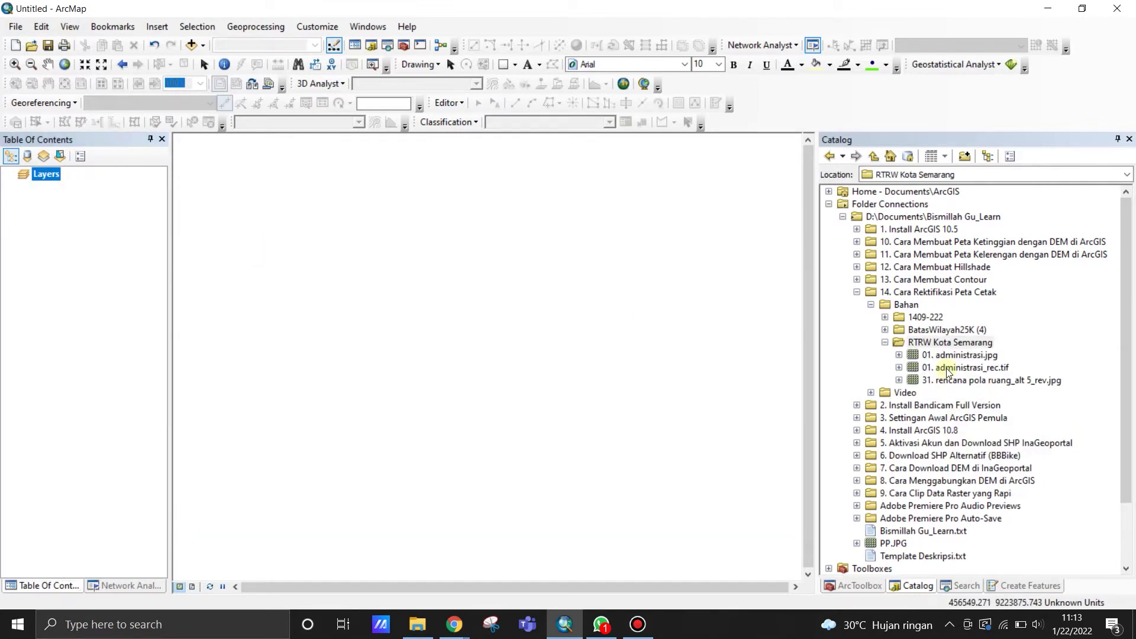
click(652, 376)
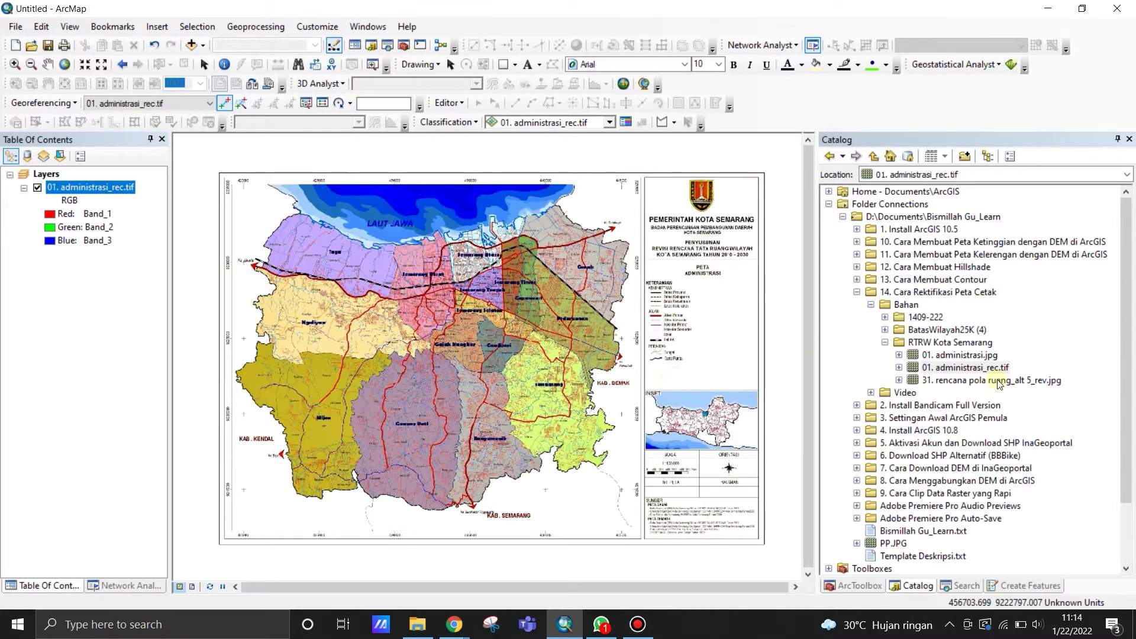
Create a folder named 15. Cara Digitasi Peta Cetak inside the connected Bismillah Gu_Learn folder.
double_click(868, 294)
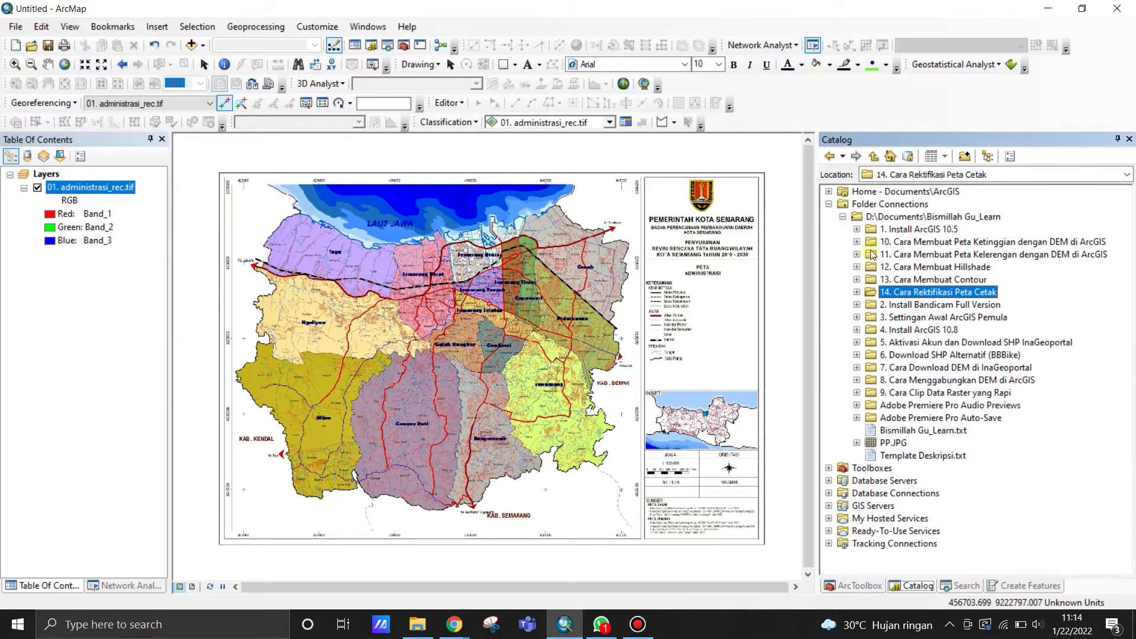
right_click(885, 218)
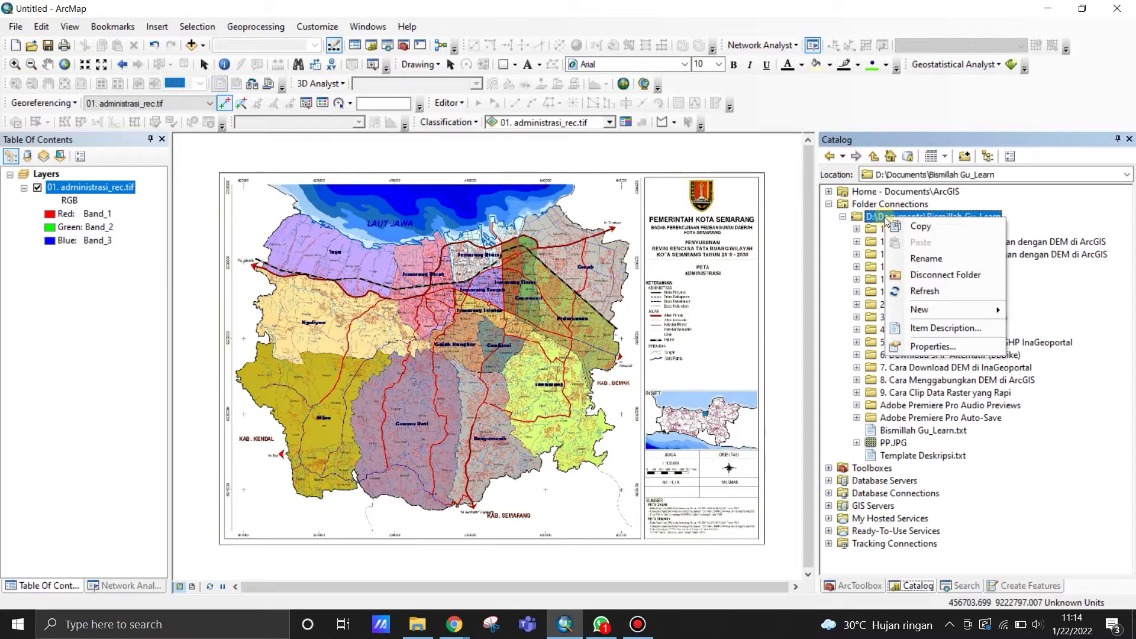
mouse_move(929, 311)
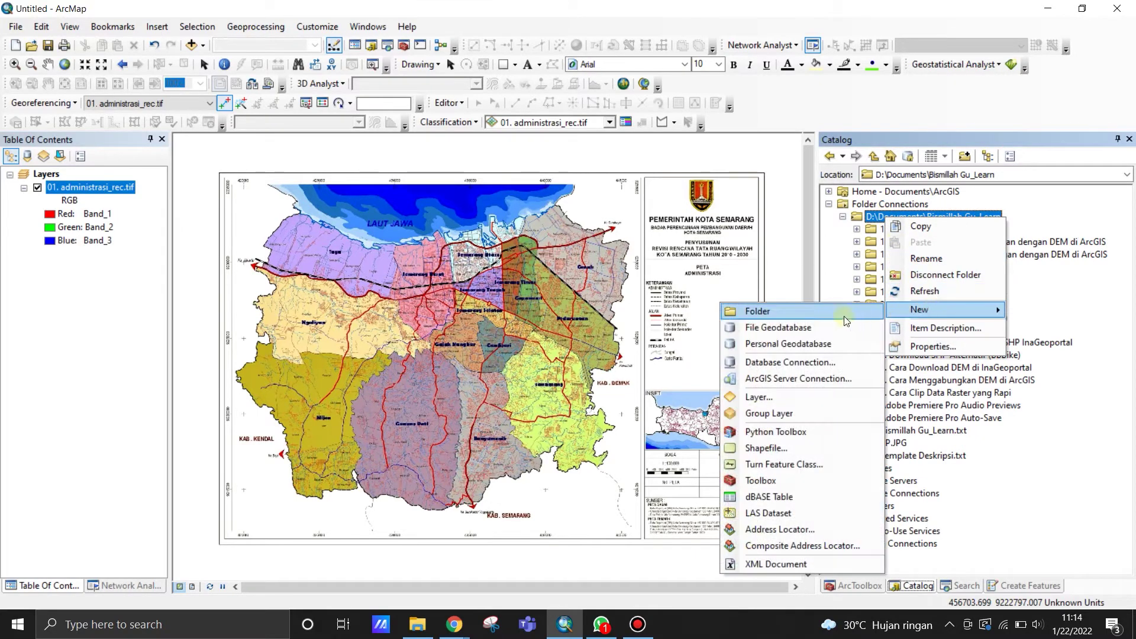
click(846, 321)
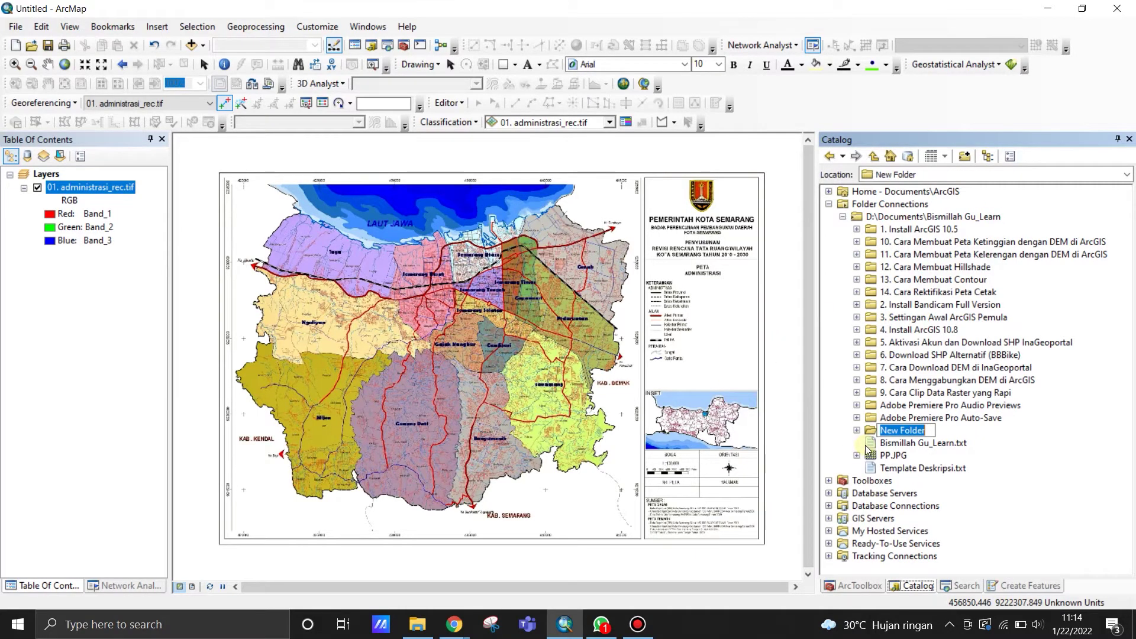
text(15. )
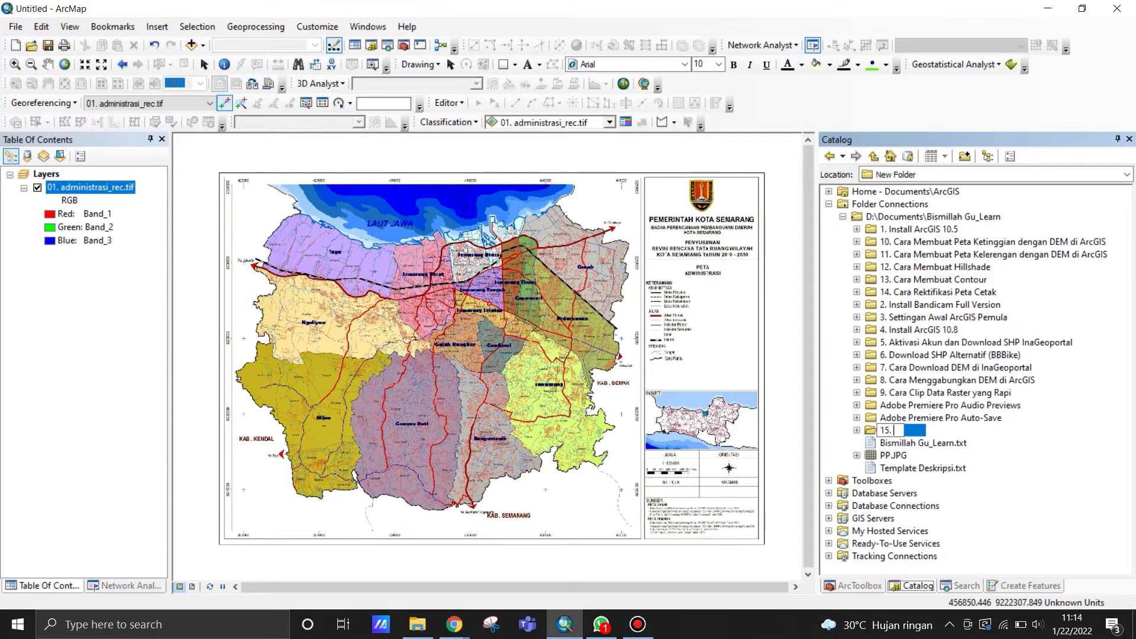
text(Cara)
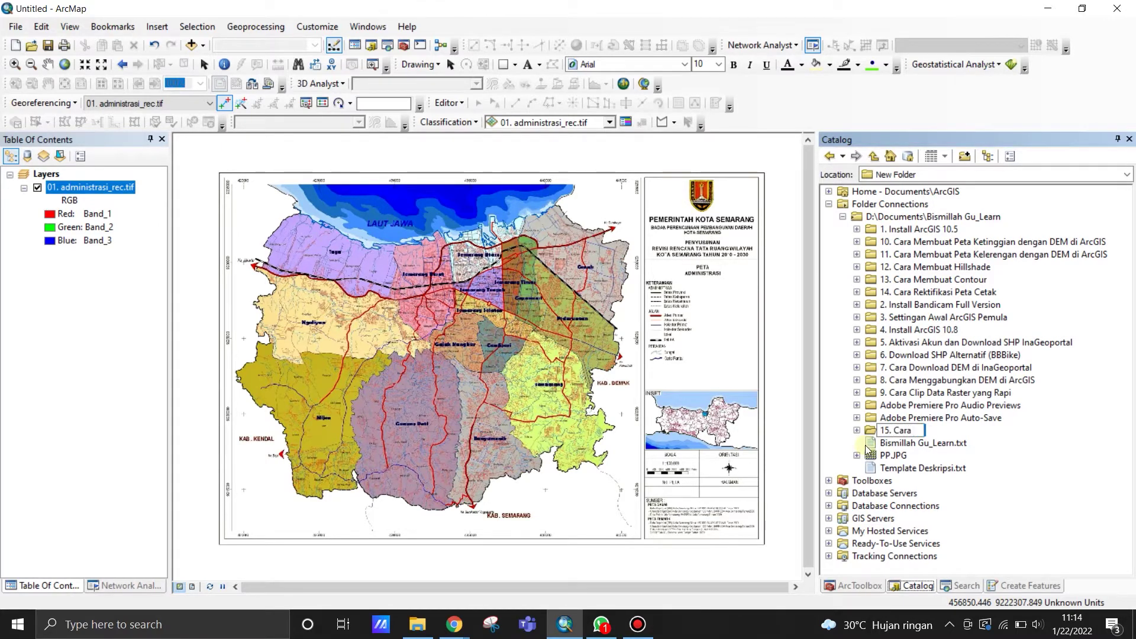
text( Digitasi Peta Cetak)
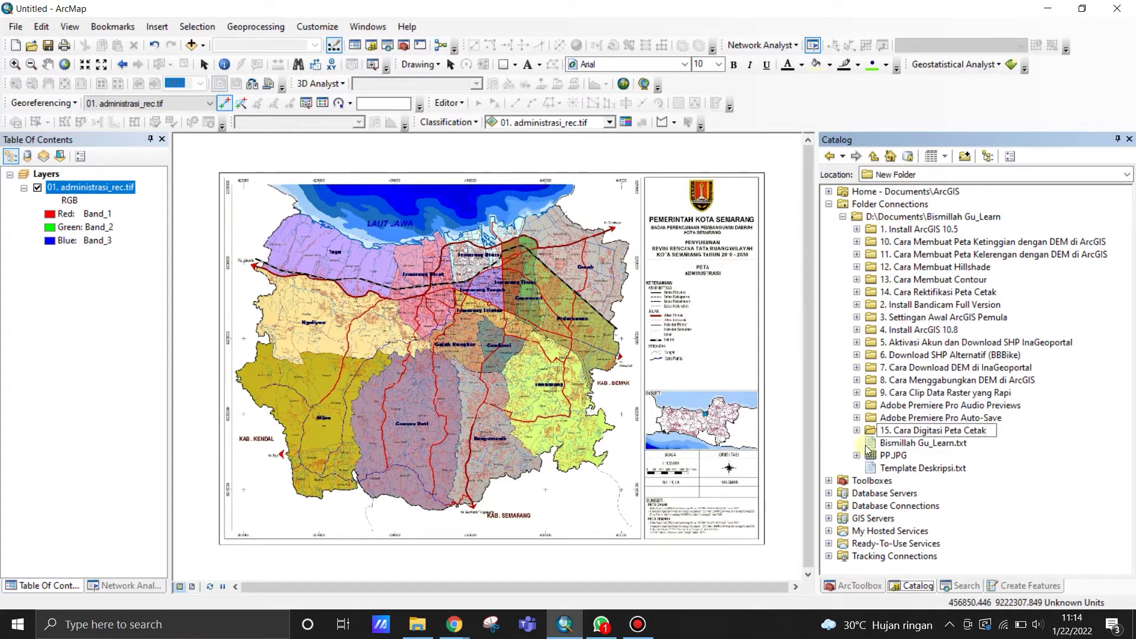
key(Return)
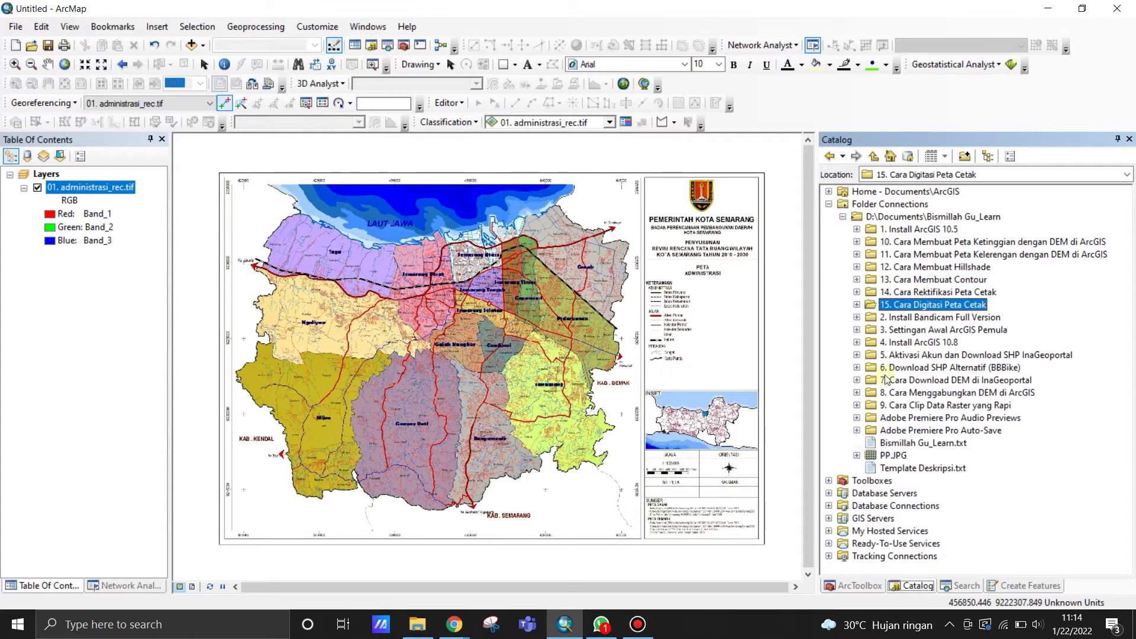
Create a subfolder named Bahan inside the 15. Cara Digitasi Peta Cetak folder.
right_click(897, 304)
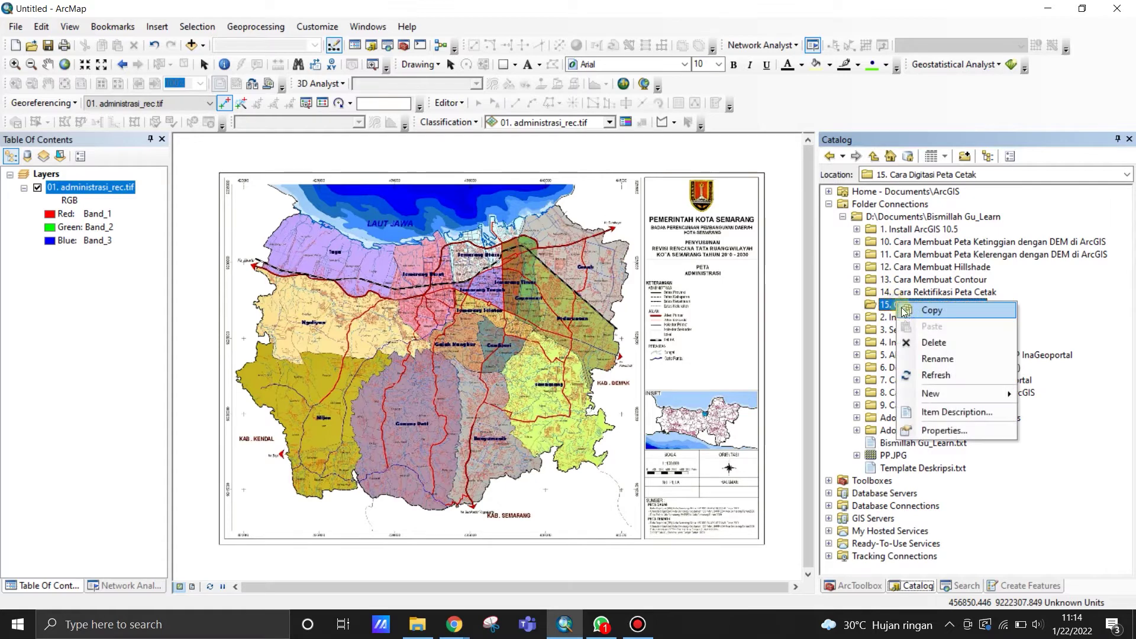
mouse_move(937, 395)
click(769, 343)
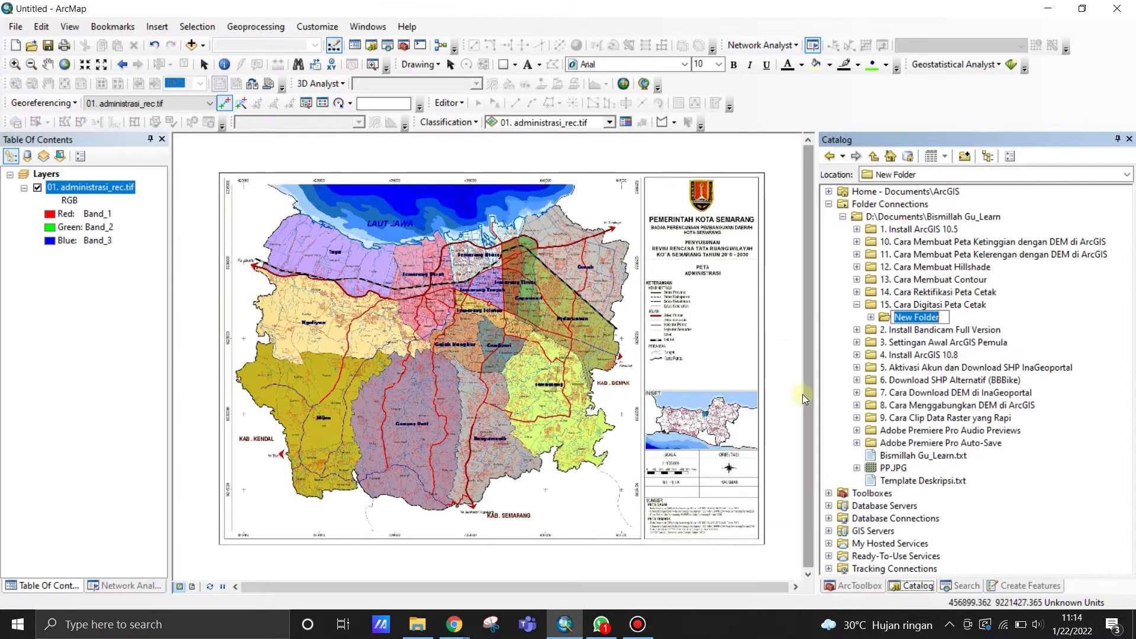
text(Bahan)
key(Return)
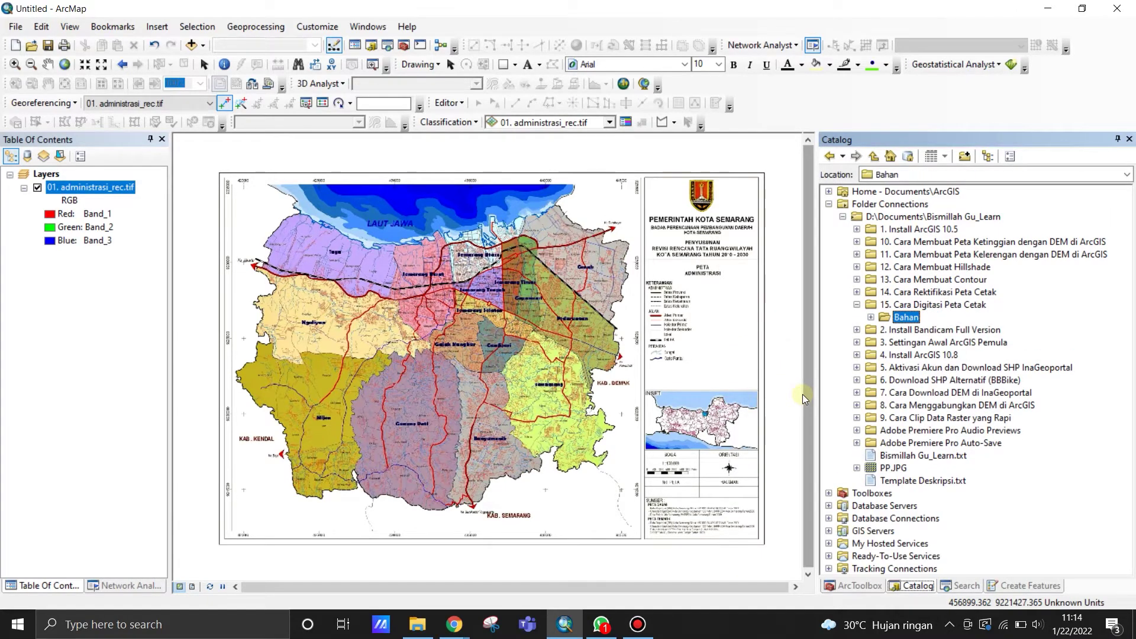
Start a new shapefile in the Bahan folder of 15. Cara Digitasi Peta Cetak and name it Administrasi Kota Semarang.
right_click(903, 320)
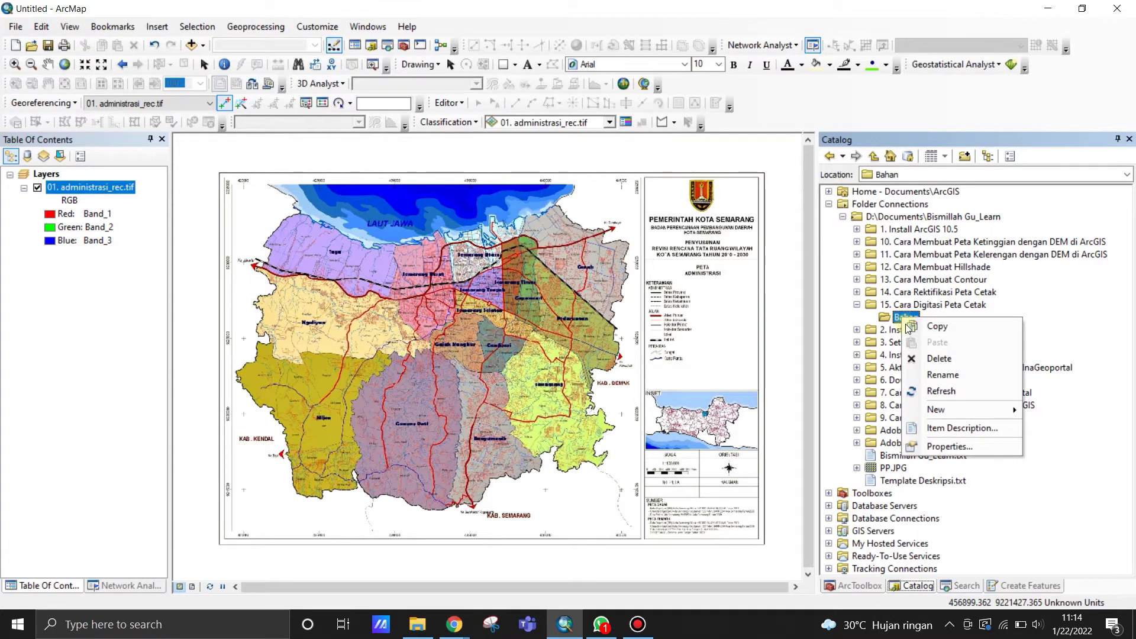
mouse_move(947, 409)
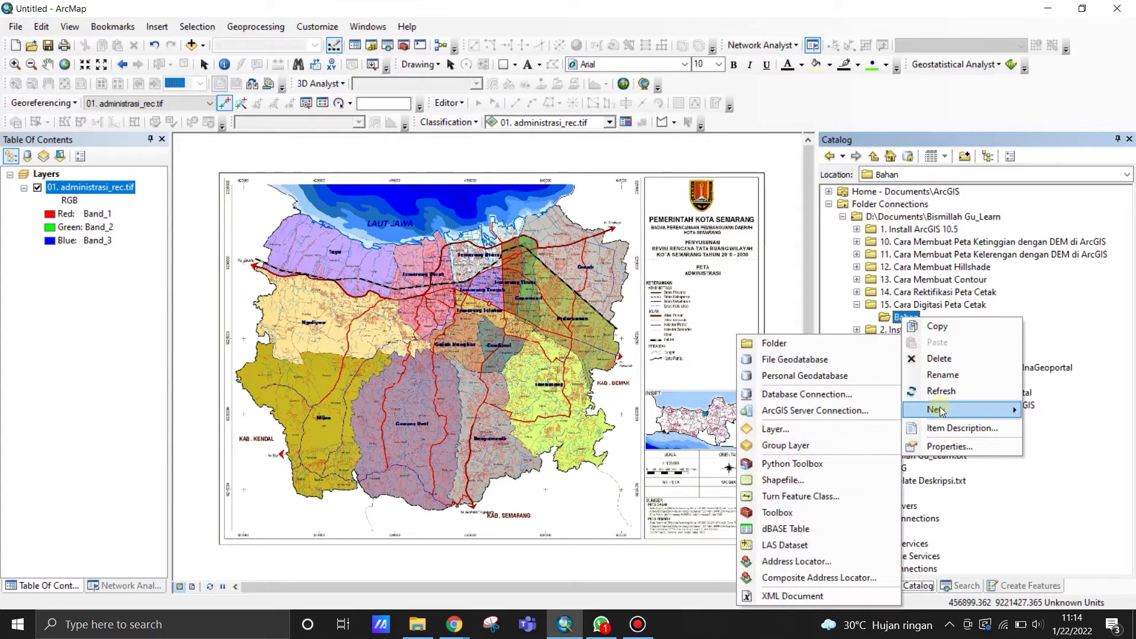
click(777, 481)
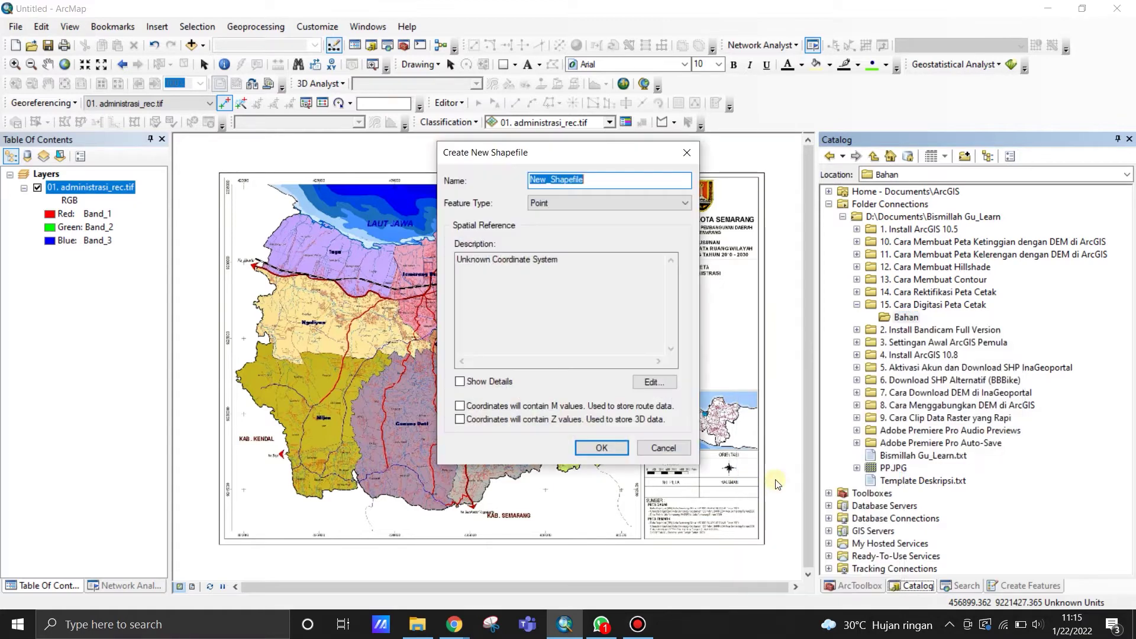
drag(588, 160, 703, 224)
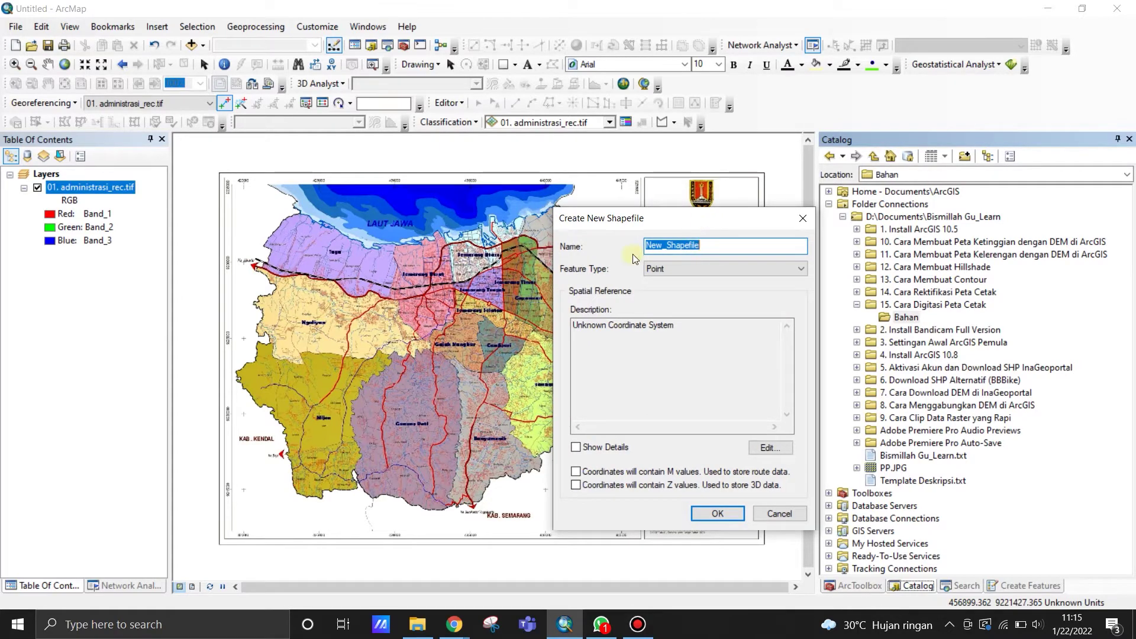
text(A)
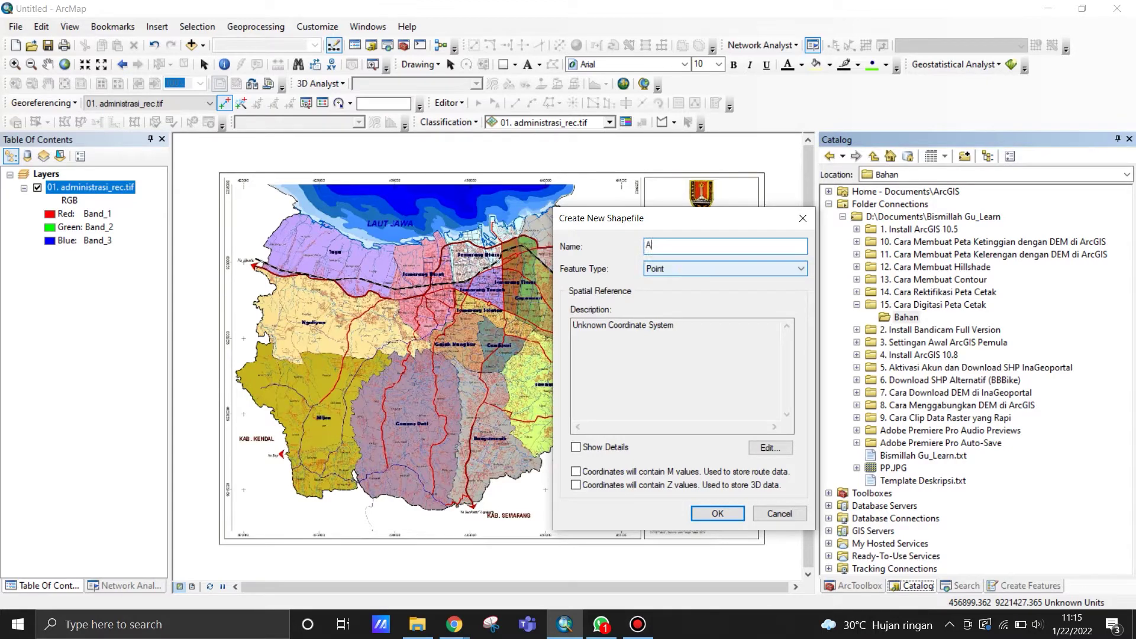
text(dministrasi)
text( Wilayah)
key(BackSpace)
key(BackSpace)
key(BackSpace)
key(BackSpace)
key(BackSpace)
key(BackSpace)
text(Kota Se)
key(BackSpace)
key(BackSpace)
text(Semarang)
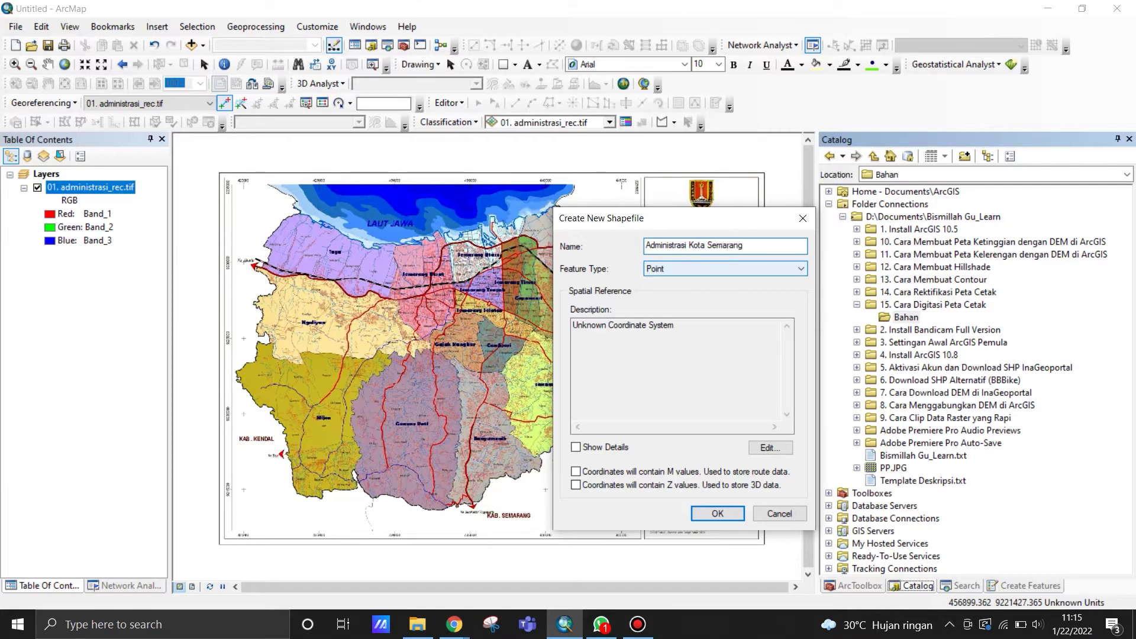
Create the shapefile with feature type Polygon and the WGS 1984 UTM Zone 49S coordinate system.
click(659, 268)
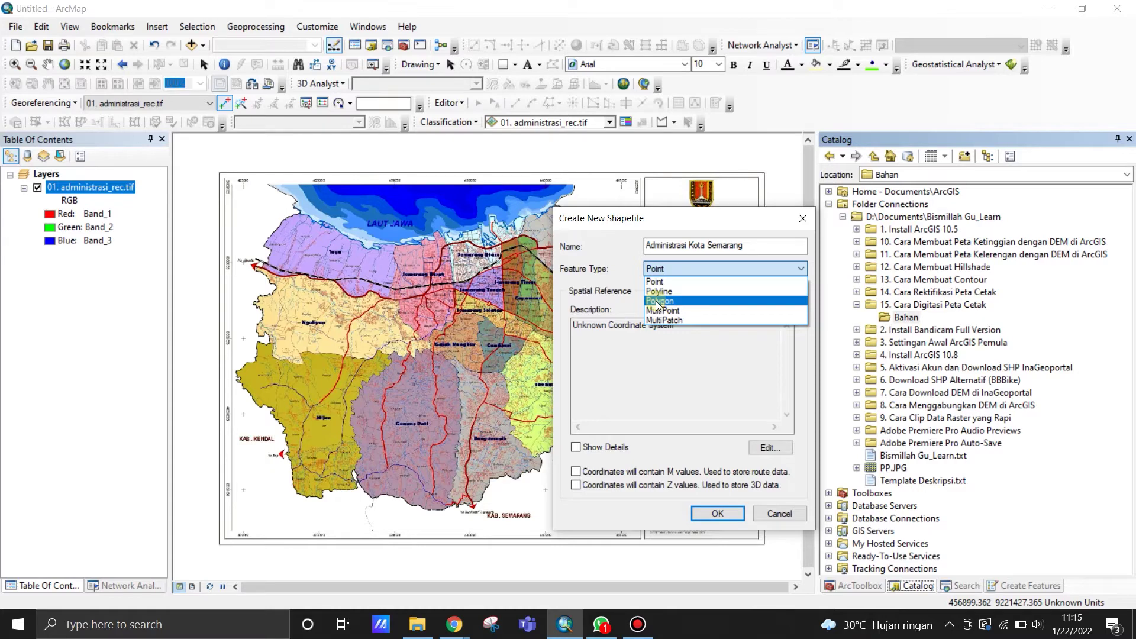
click(656, 302)
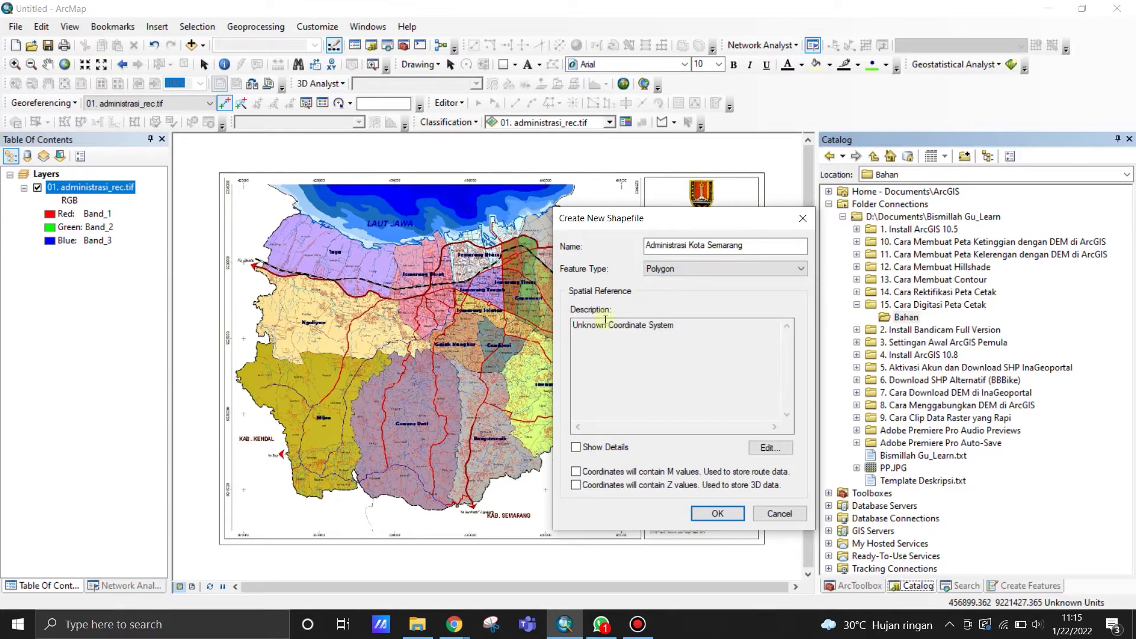
click(770, 447)
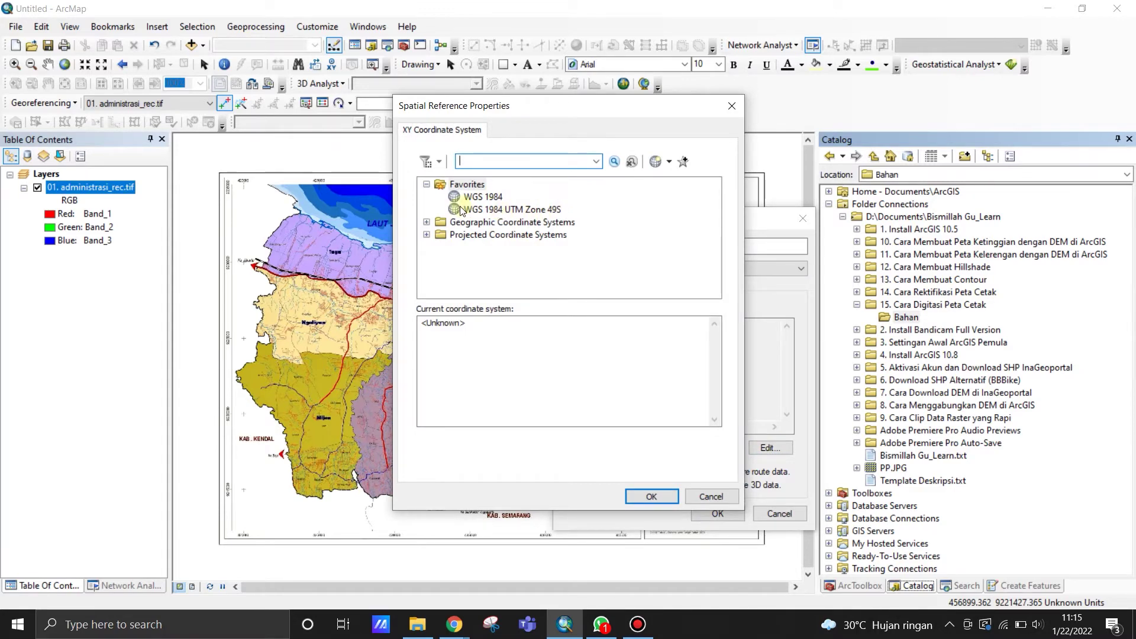
click(507, 211)
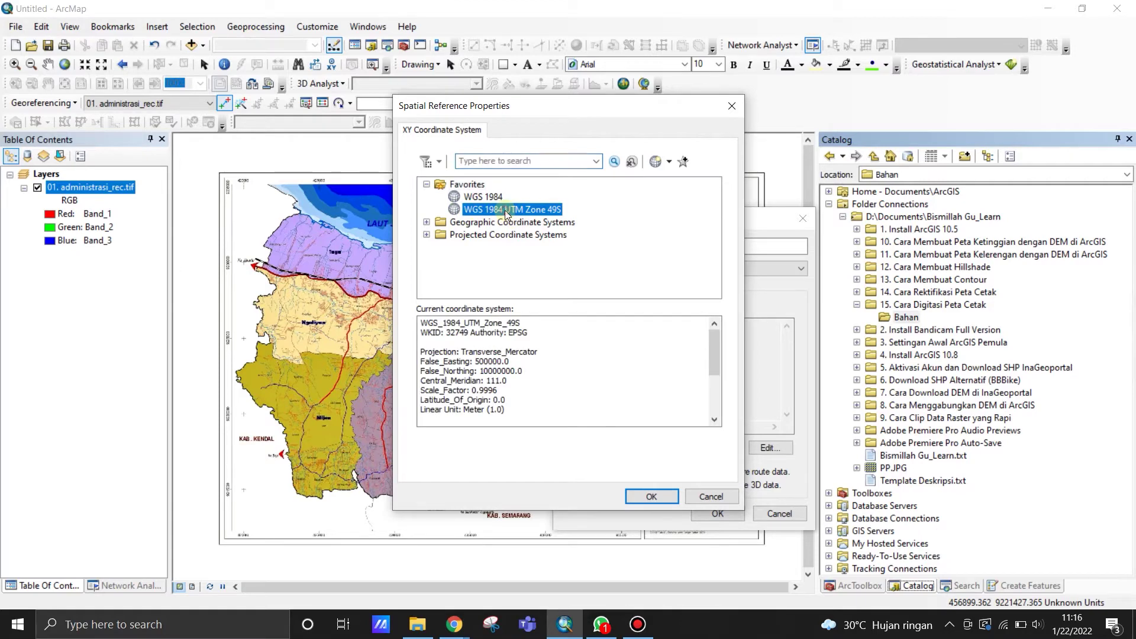
click(653, 496)
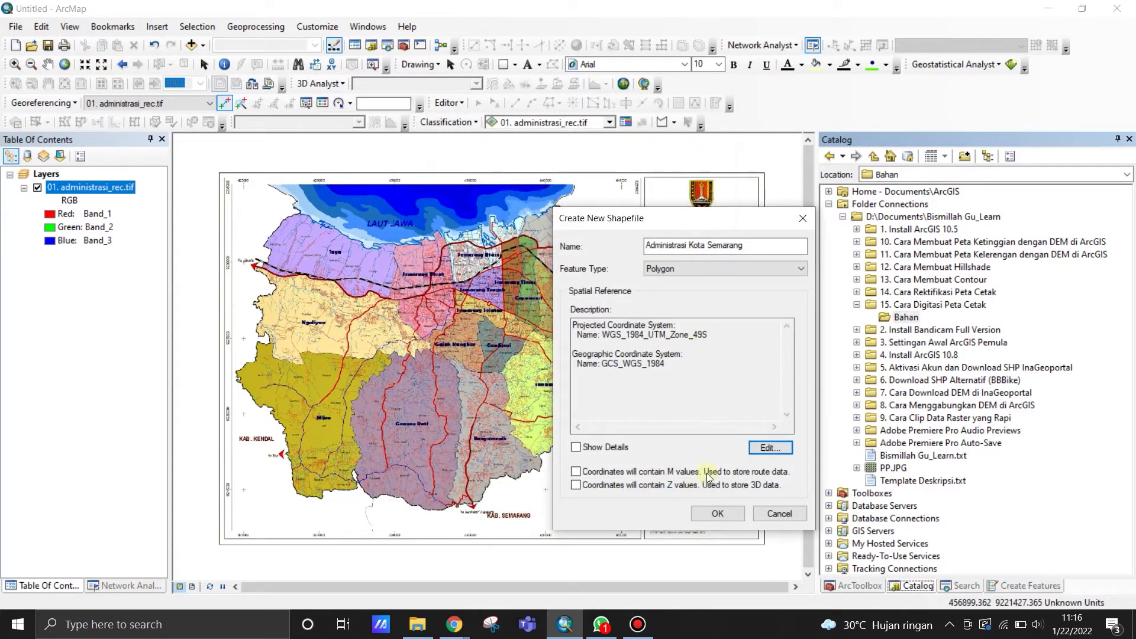
click(717, 513)
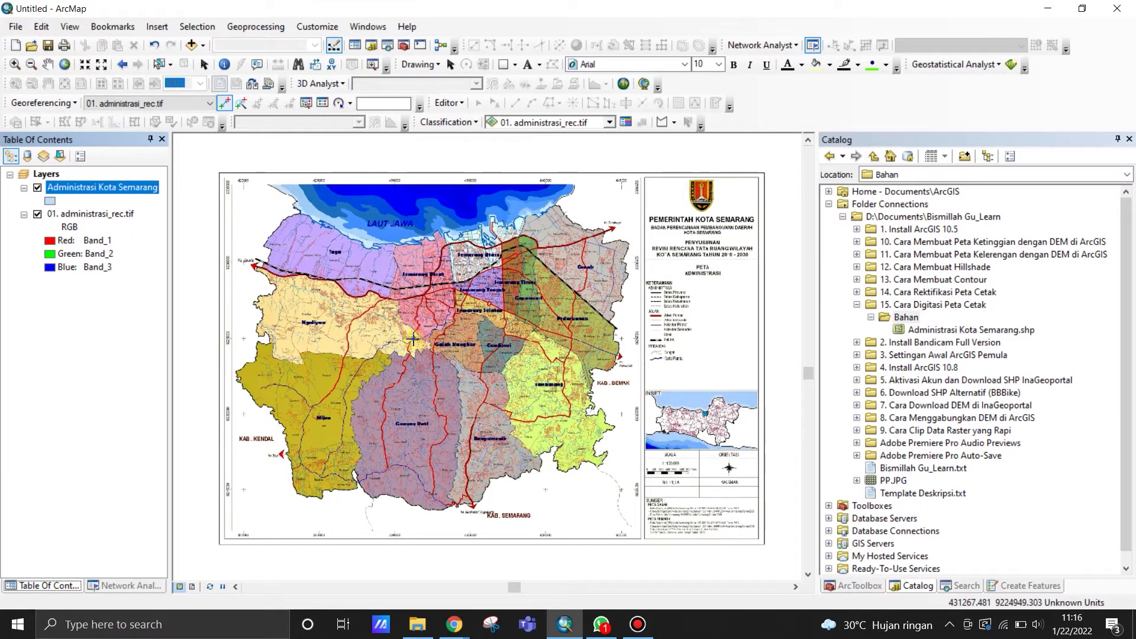
Start an edit session on the Administrasi Kota Semarang layer, continuing past the spatial reference warning.
right_click(74, 189)
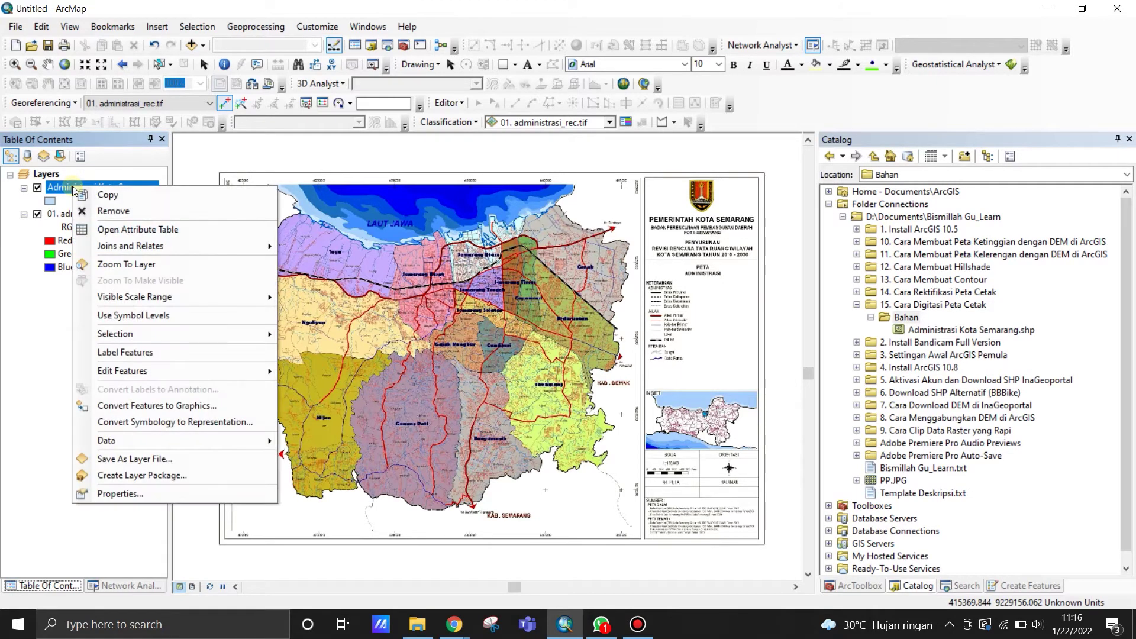
mouse_move(155, 371)
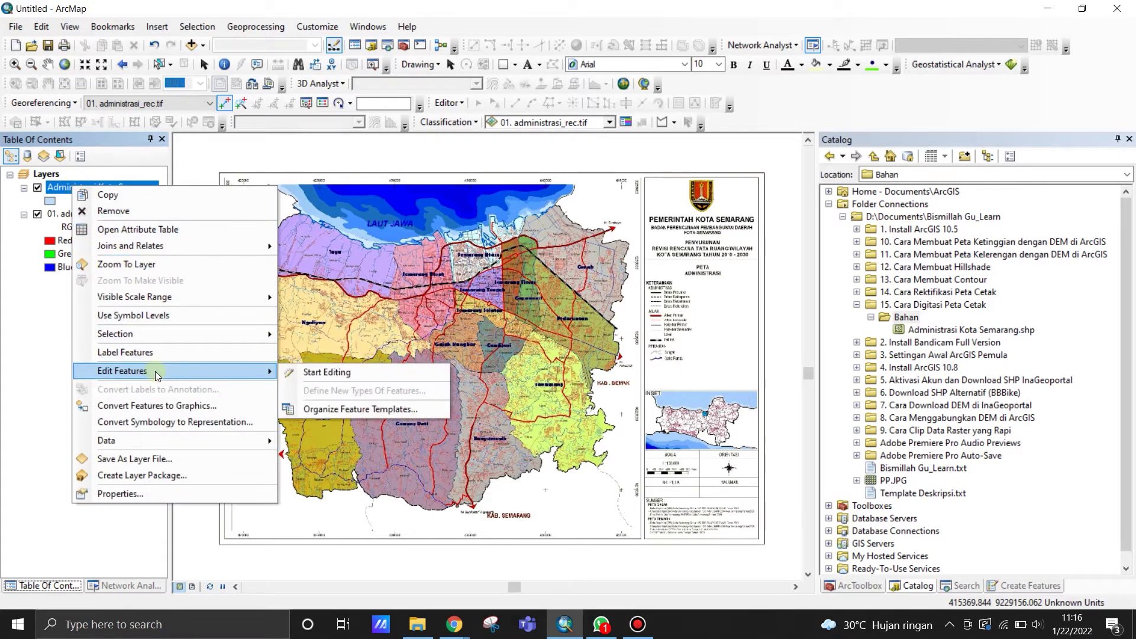
click(314, 374)
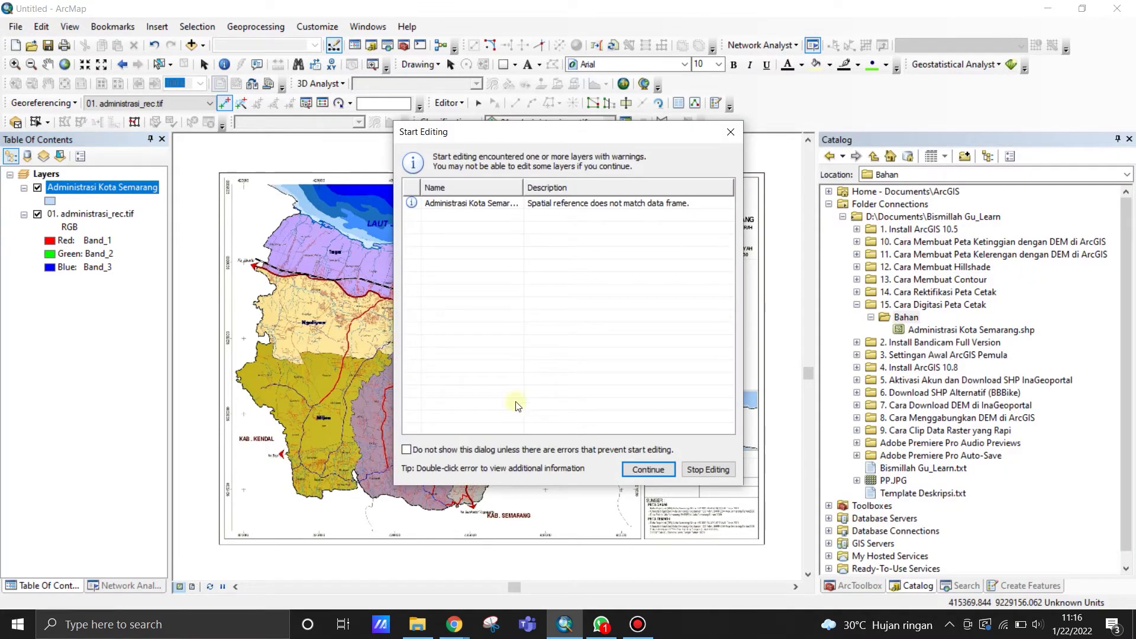
click(648, 469)
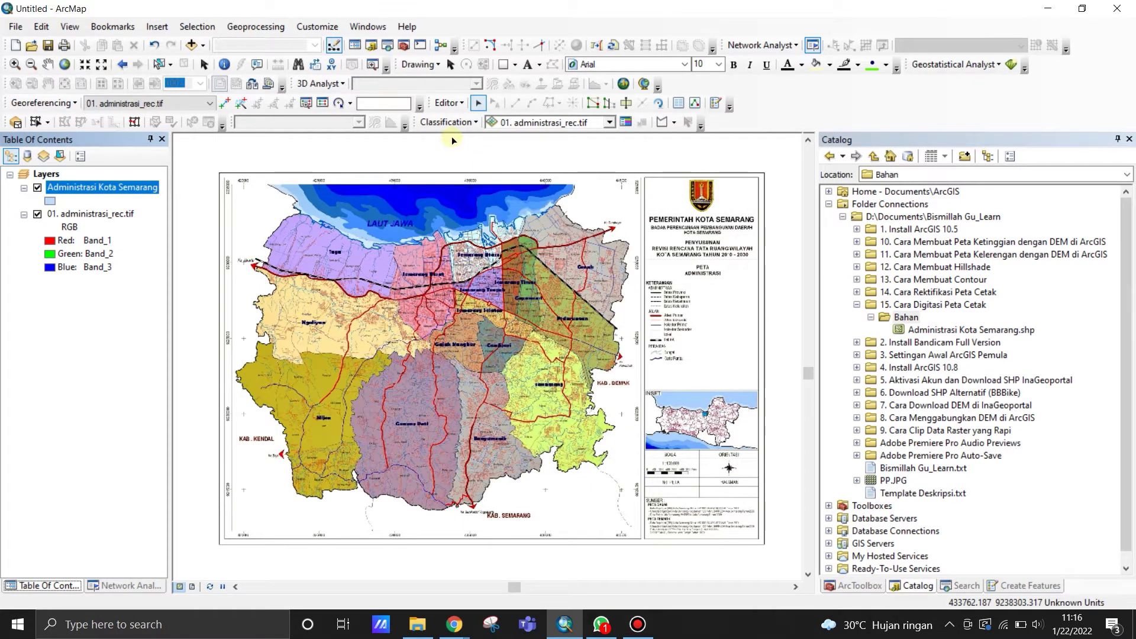
click(448, 103)
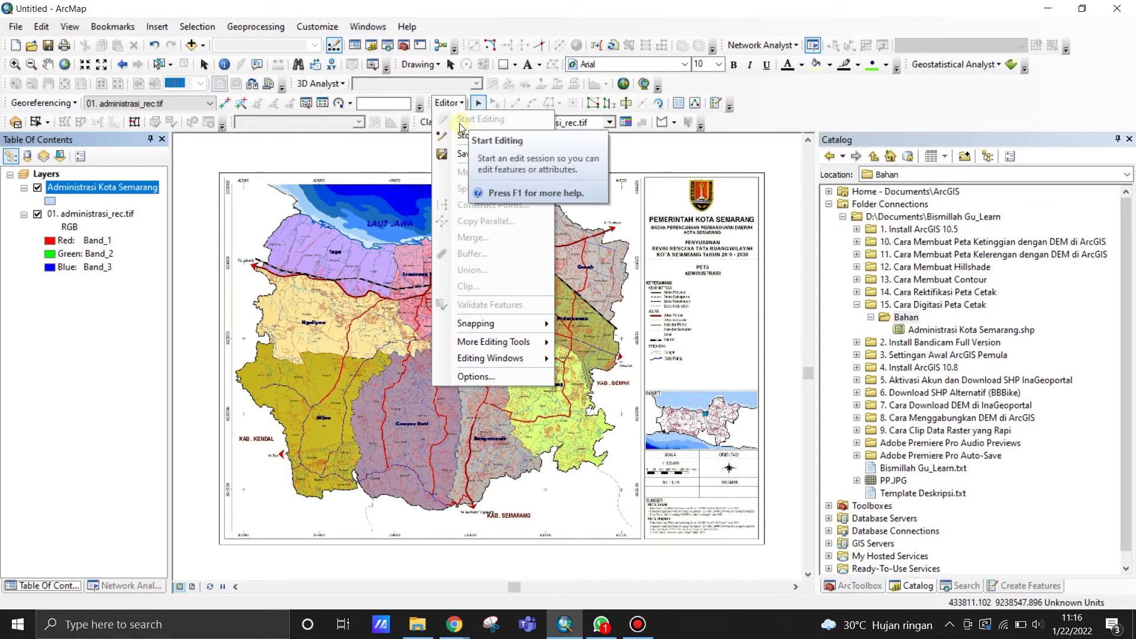
click(449, 103)
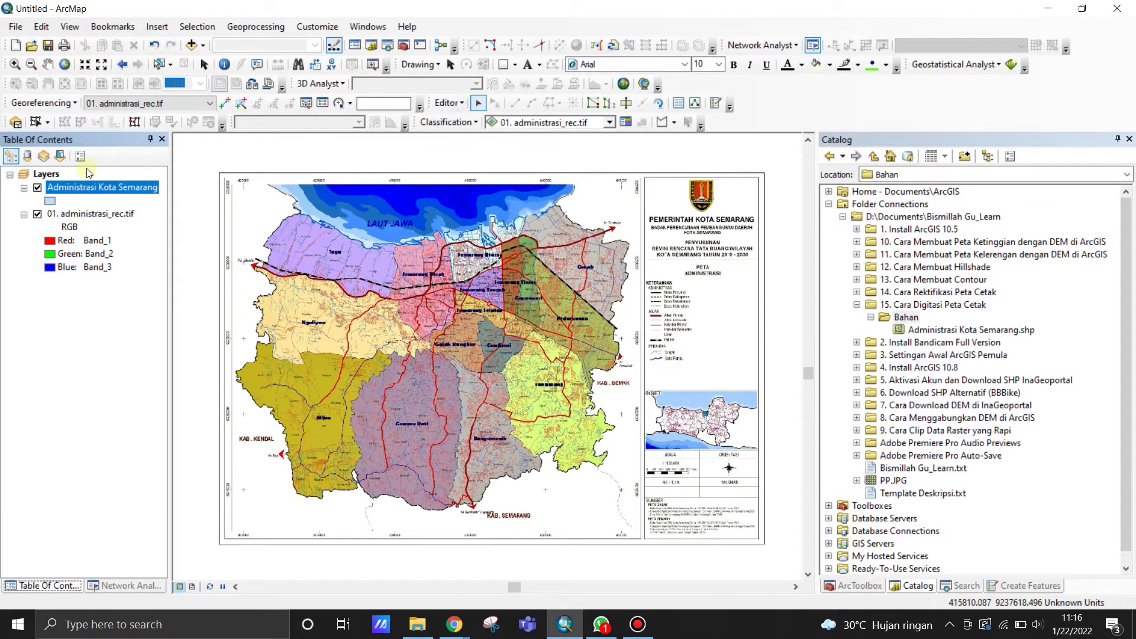
click(68, 187)
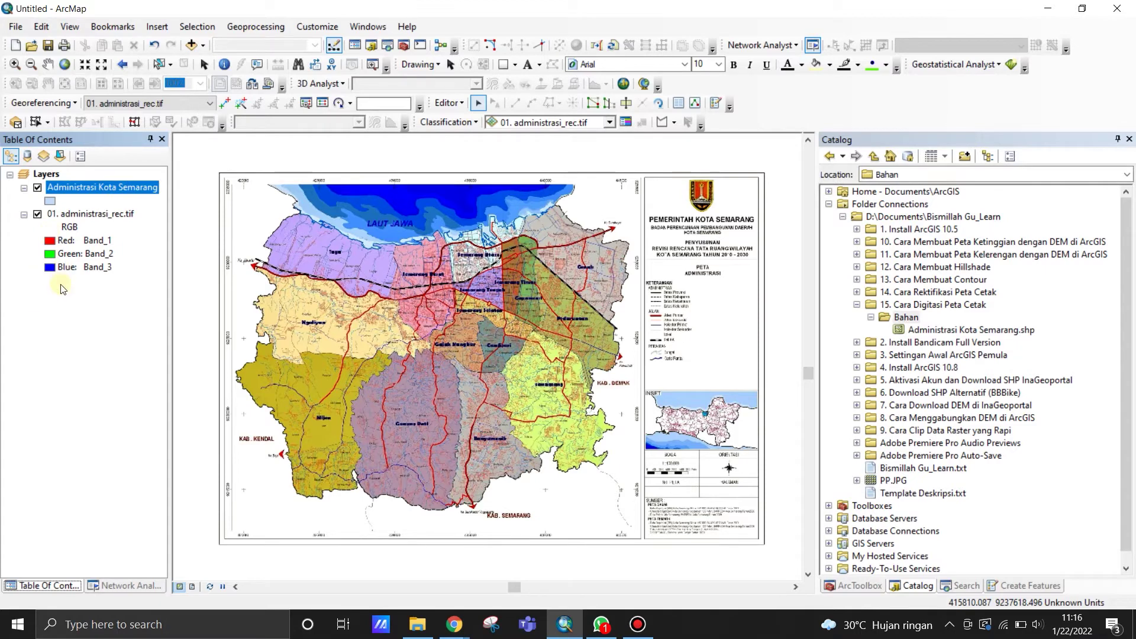
click(448, 104)
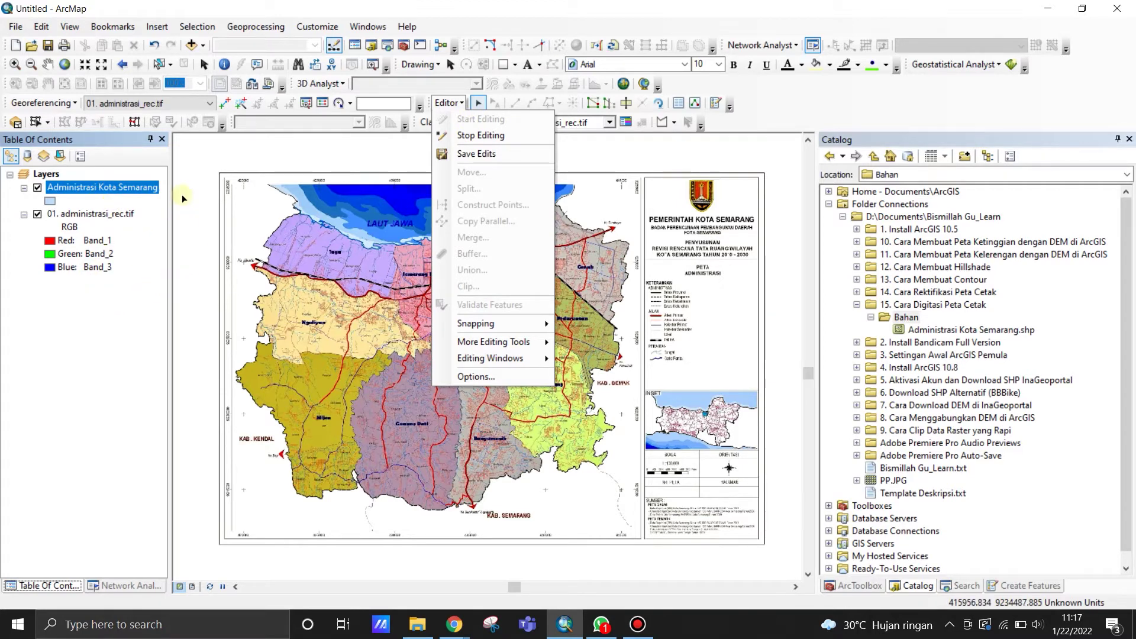
click(448, 103)
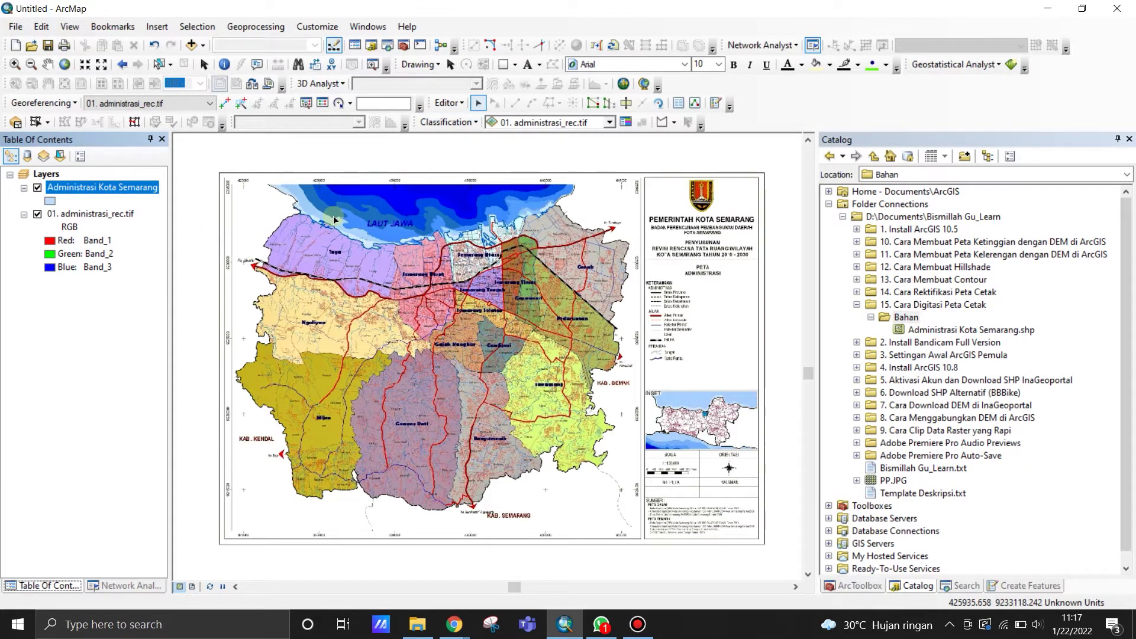
Open the Create Features window and choose the Administrasi Kota Semarang template.
click(1002, 585)
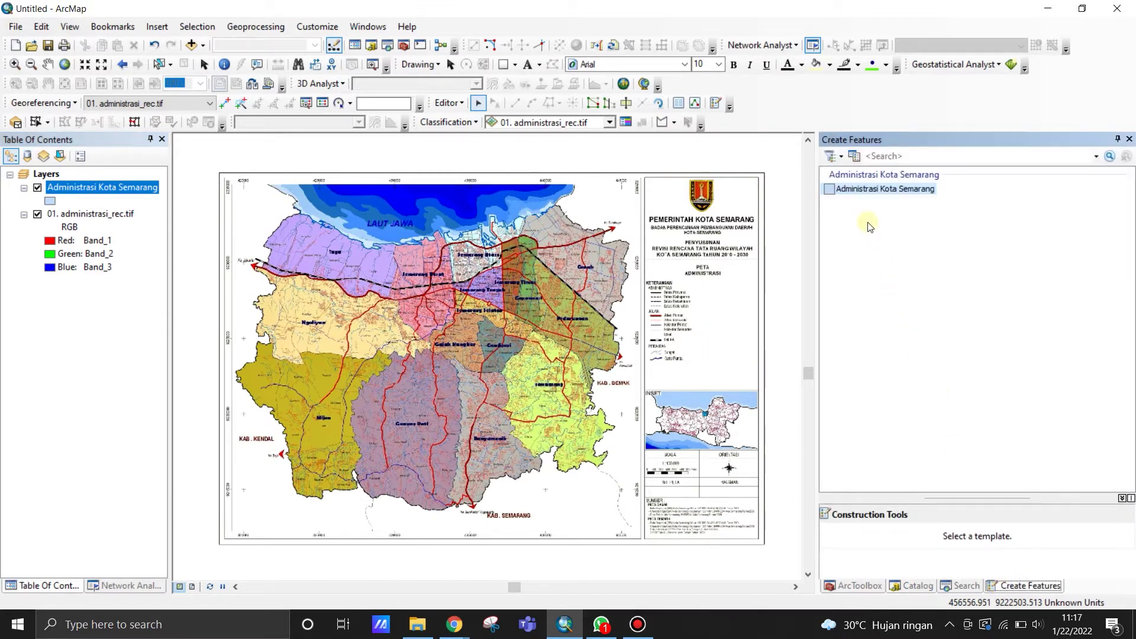
click(451, 103)
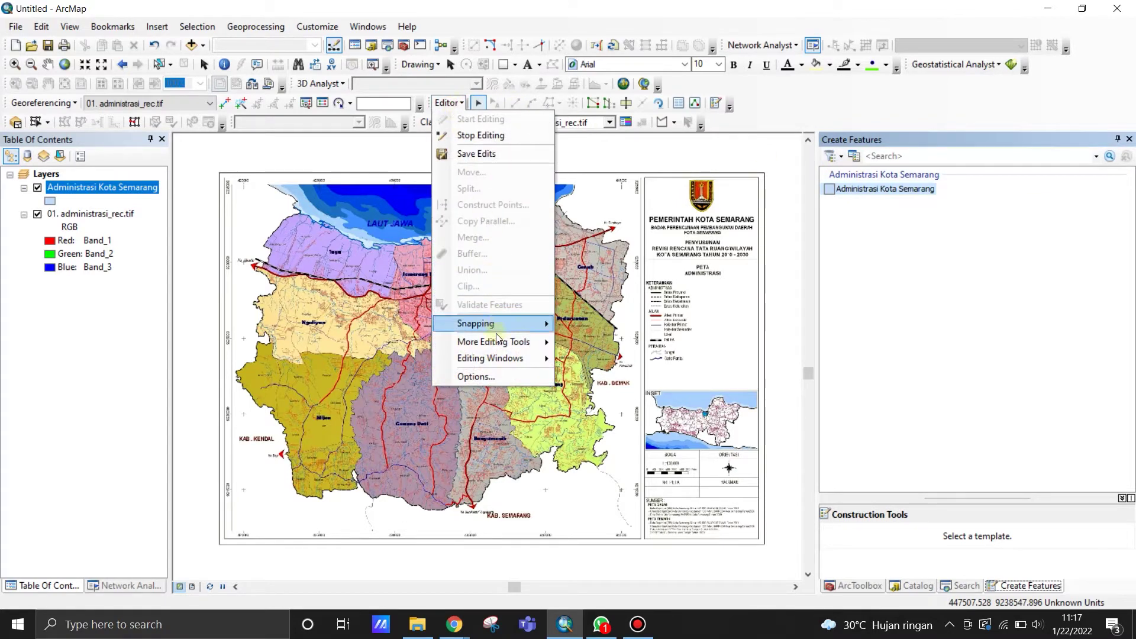
mouse_move(498, 364)
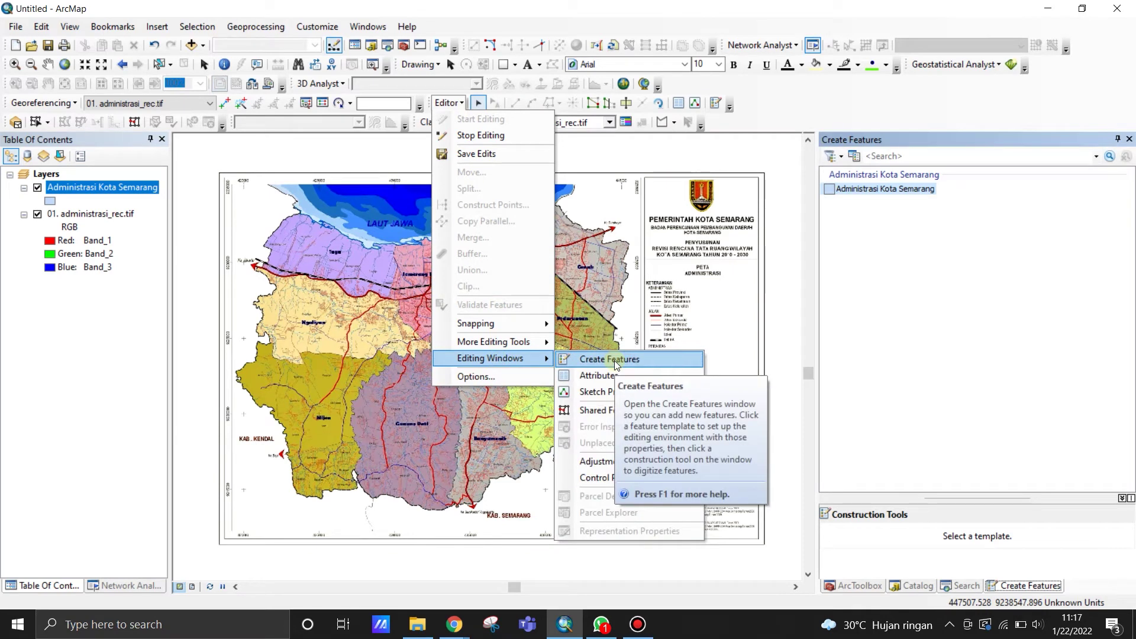
click(877, 239)
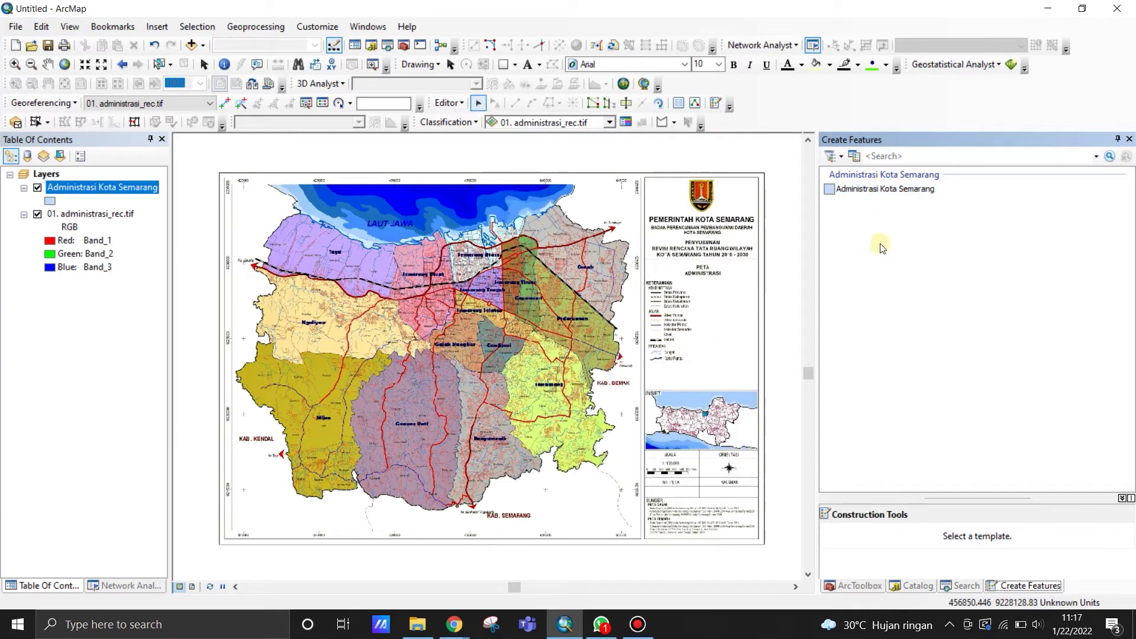
click(856, 192)
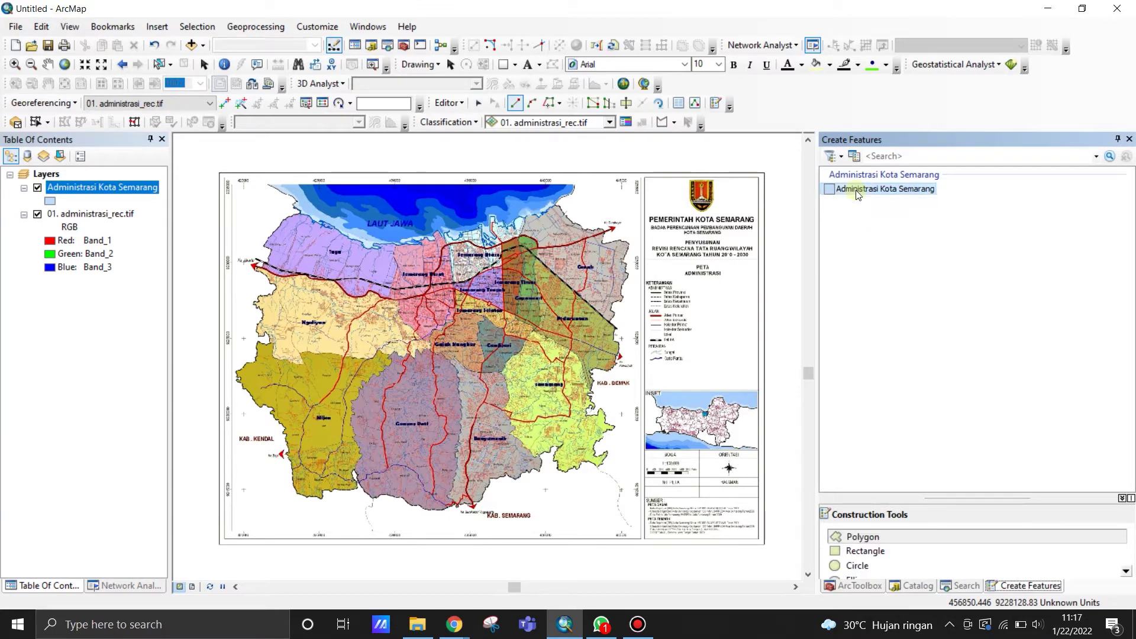
Look through the construction tools for the template and choose Polygon.
scroll(1006, 553, down, 2)
scroll(983, 561, up, 2)
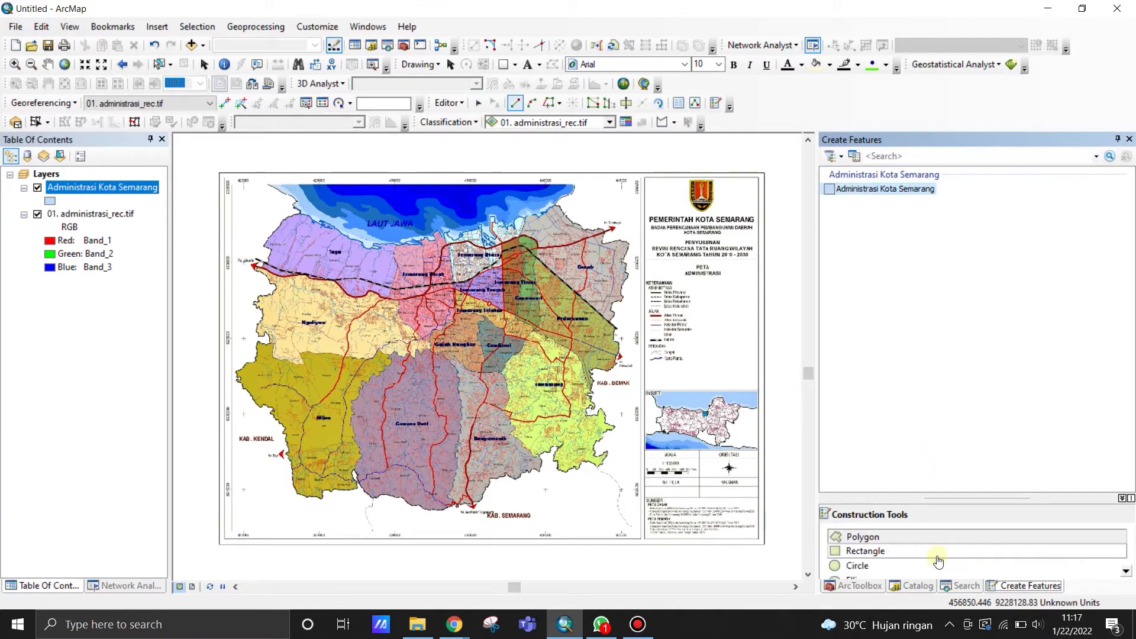
click(871, 553)
scroll(870, 555, down, 1)
click(873, 539)
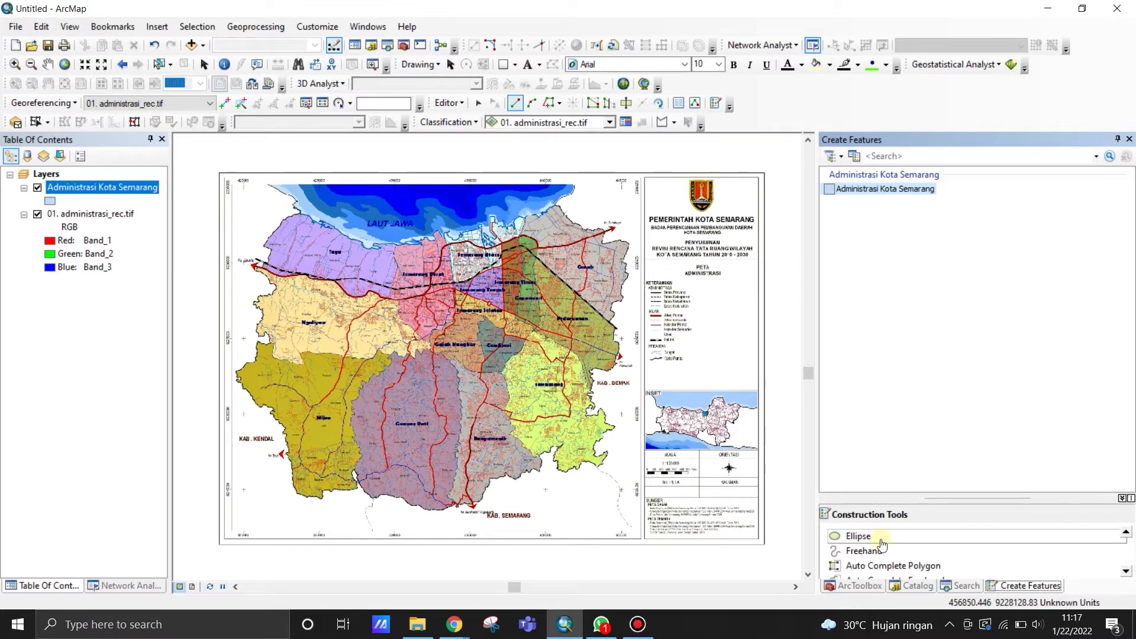
click(874, 550)
scroll(874, 551, down, 1)
click(875, 555)
scroll(875, 553, up, 2)
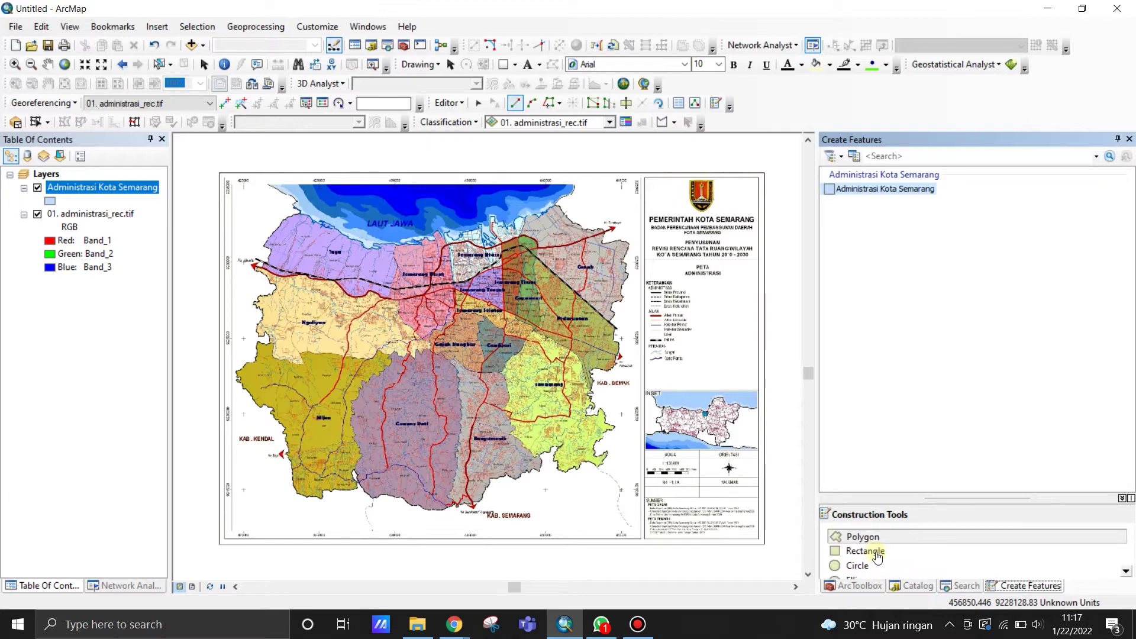
click(861, 538)
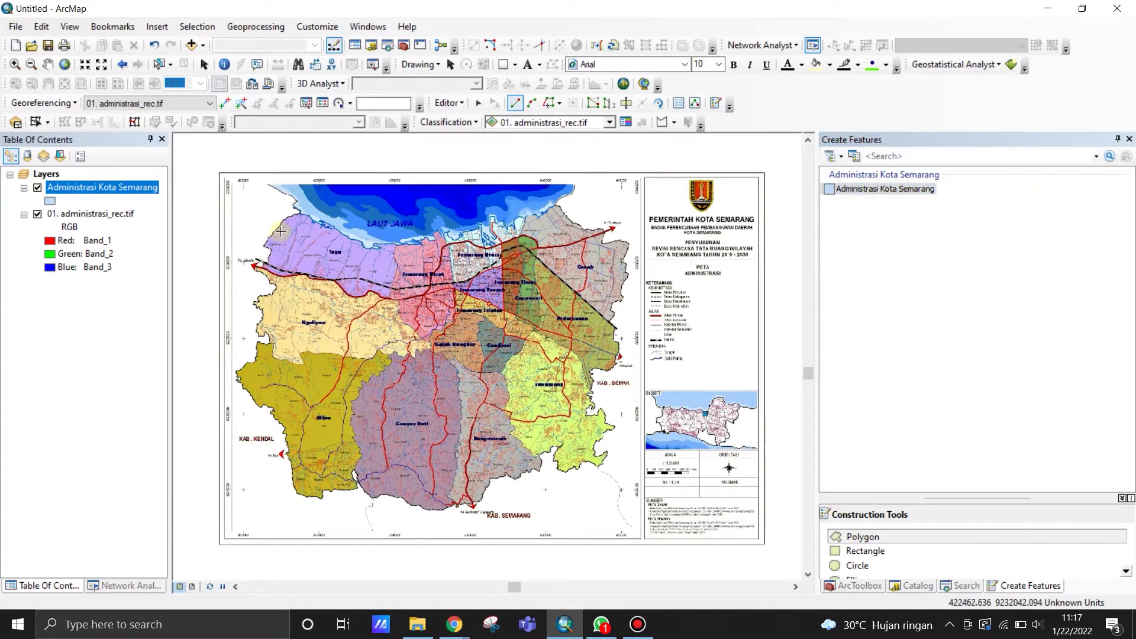
Begin the Tugu district polygon at the main road and trace its western border up to the corner beside Mangkang Kulon.
scroll(256, 215, up, 3)
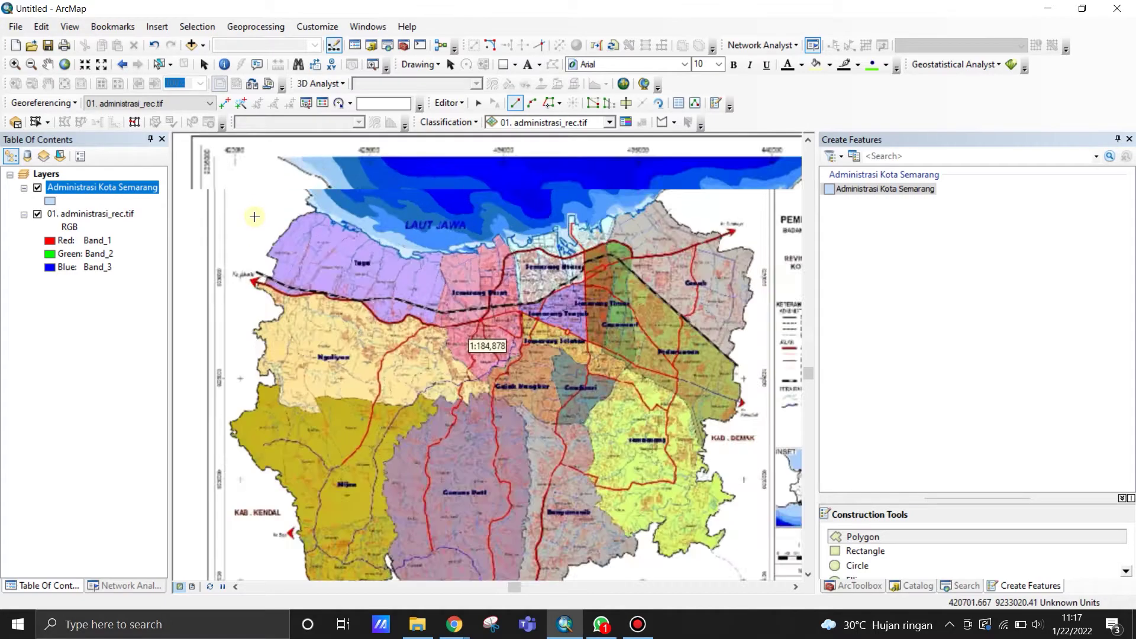
scroll(282, 307, up, 2)
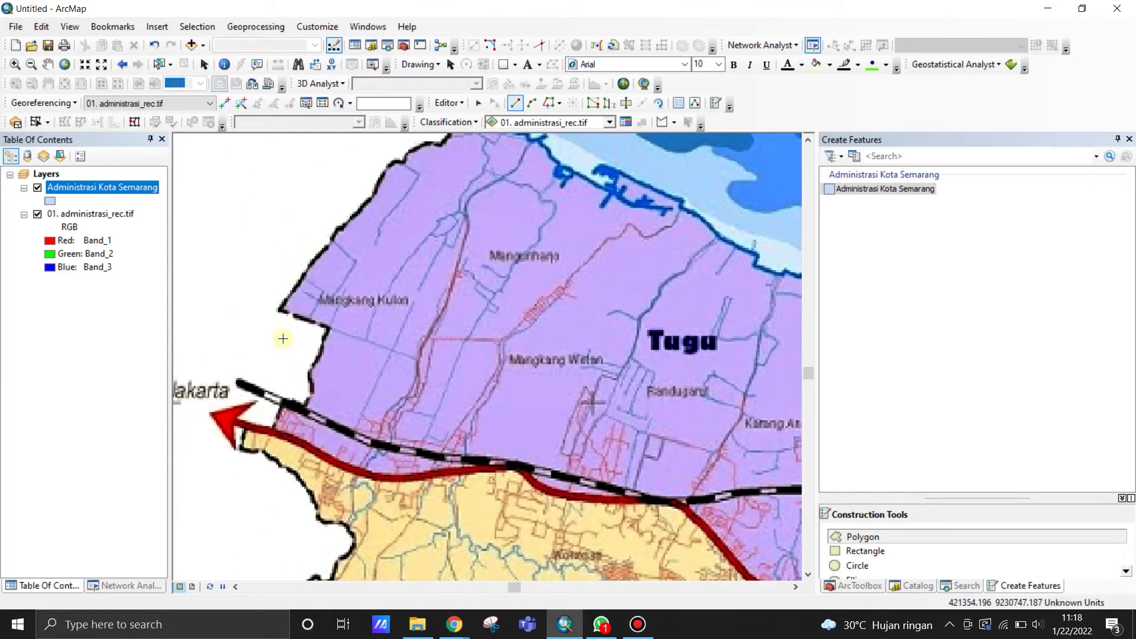
scroll(251, 303, down, 2)
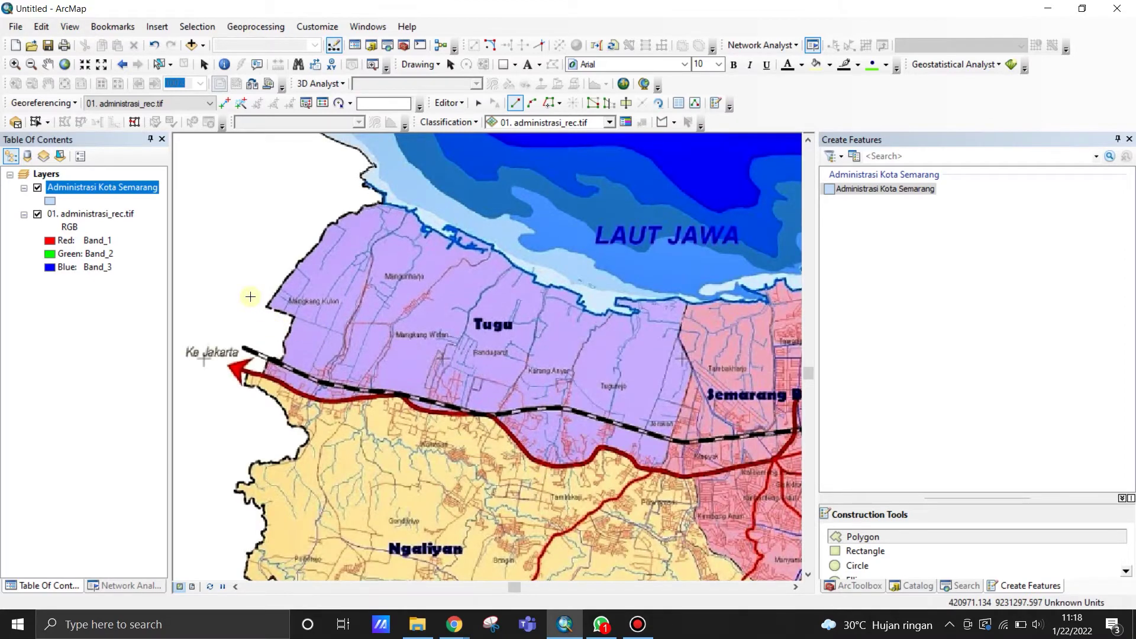
scroll(258, 296, up, 1)
scroll(265, 298, up, 1)
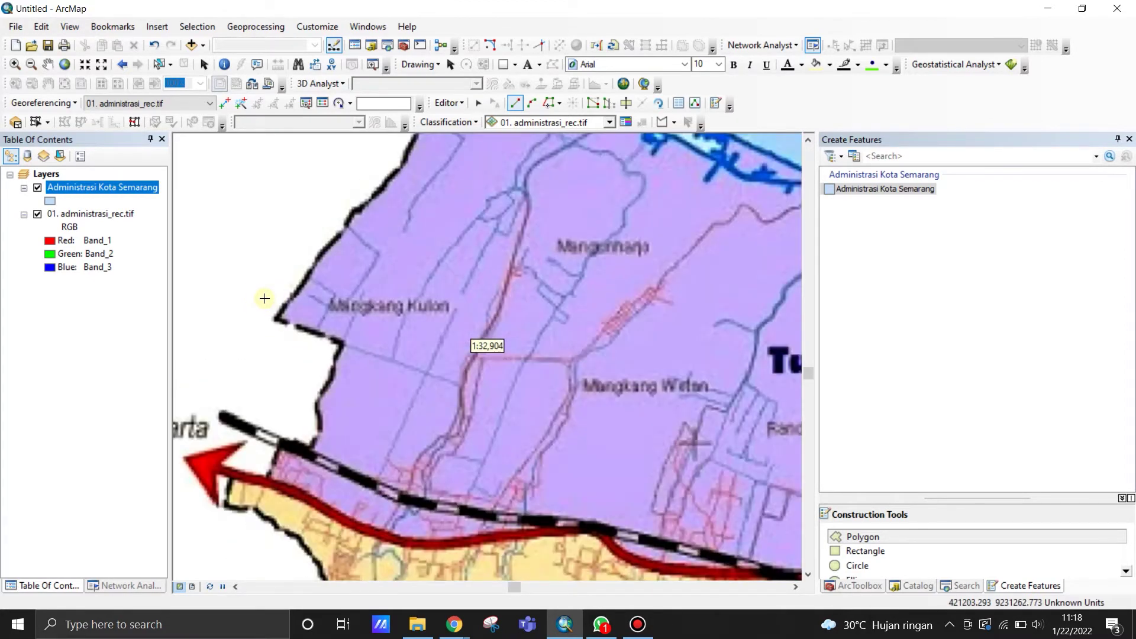
click(267, 481)
click(283, 442)
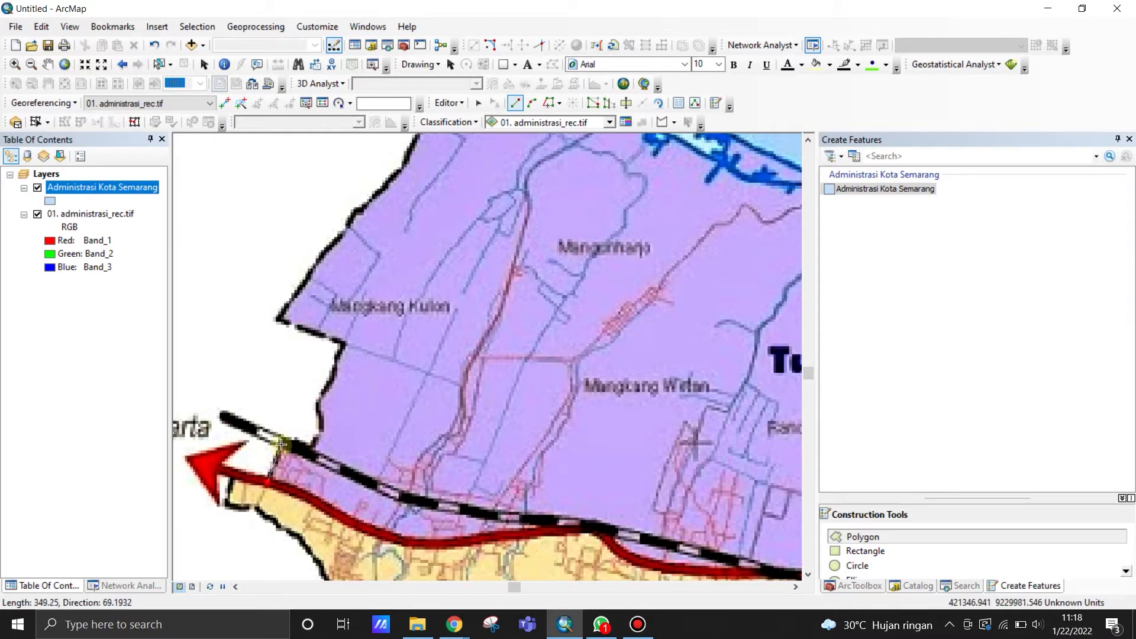
click(308, 449)
click(318, 435)
click(317, 418)
click(318, 403)
click(327, 393)
click(328, 379)
click(335, 367)
click(339, 350)
click(344, 343)
click(298, 326)
click(275, 319)
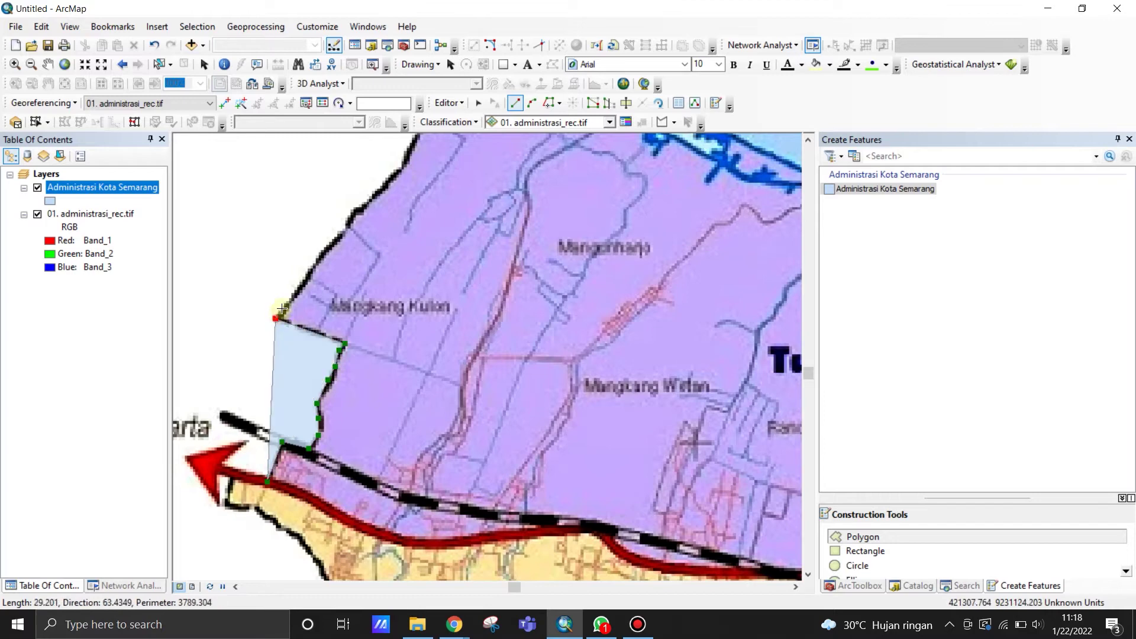
Continue the Tugu polygon along the black northwestern border from Mangkang Kulon up to where it meets the coast.
click(308, 275)
click(345, 232)
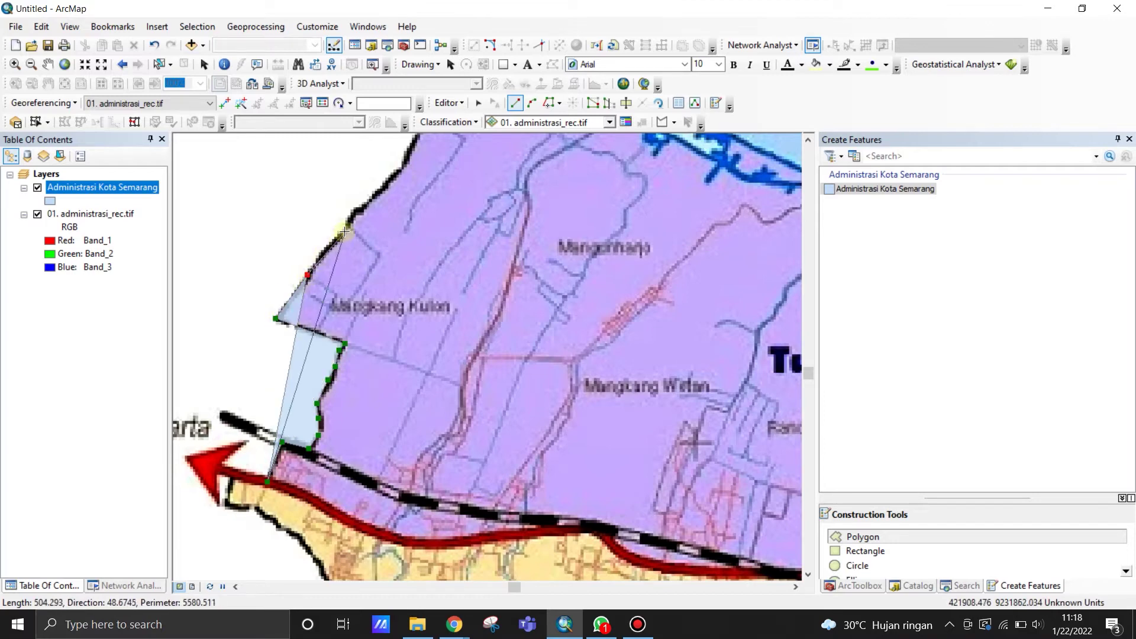
click(355, 211)
click(366, 207)
scroll(367, 207, up, 3)
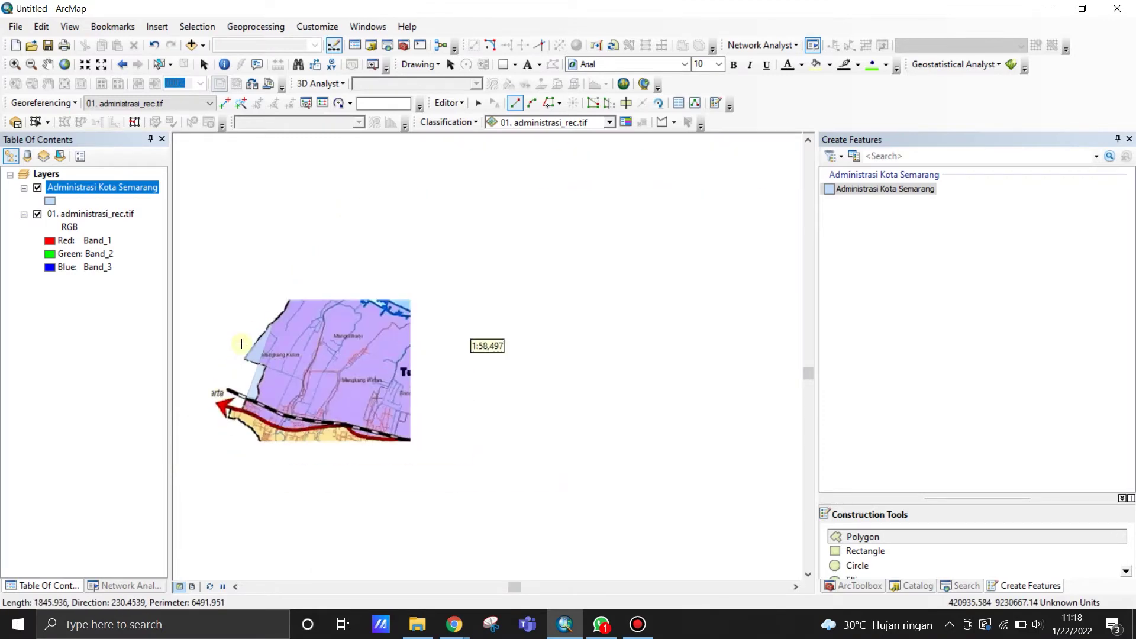
scroll(297, 316, down, 2)
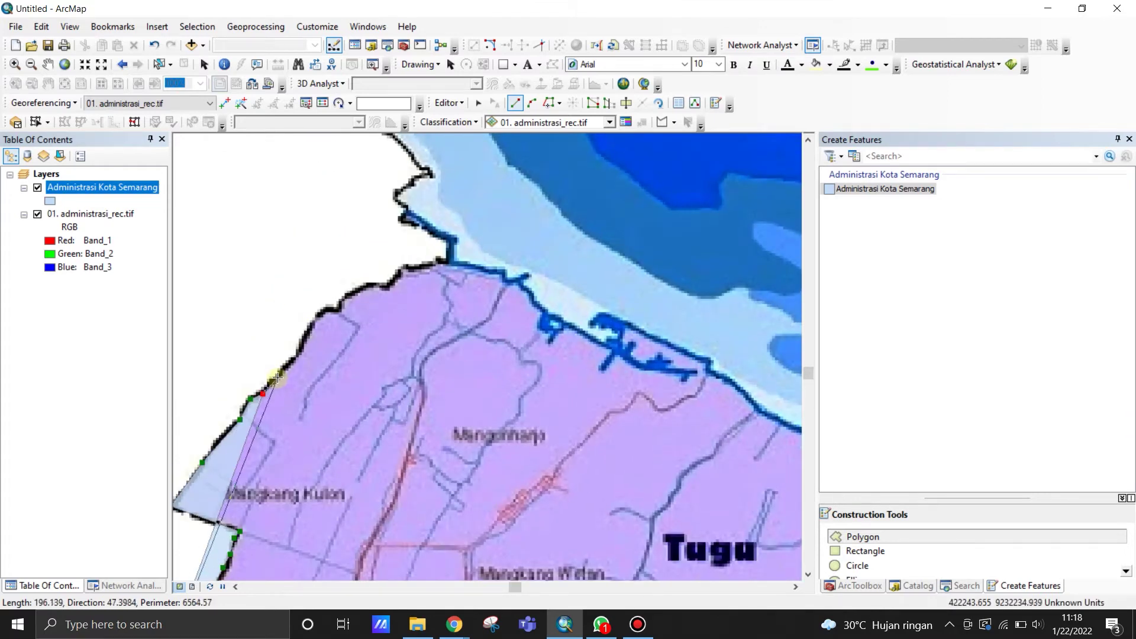
click(314, 319)
click(333, 309)
click(342, 301)
click(352, 294)
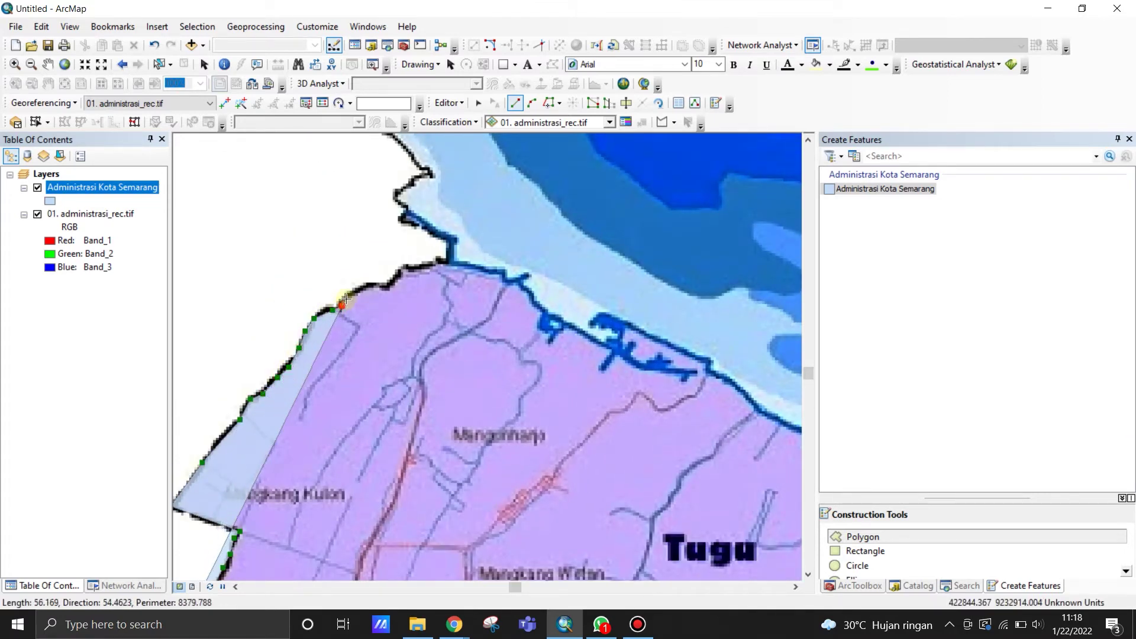
click(372, 288)
click(387, 285)
click(402, 273)
click(412, 270)
click(434, 264)
click(452, 262)
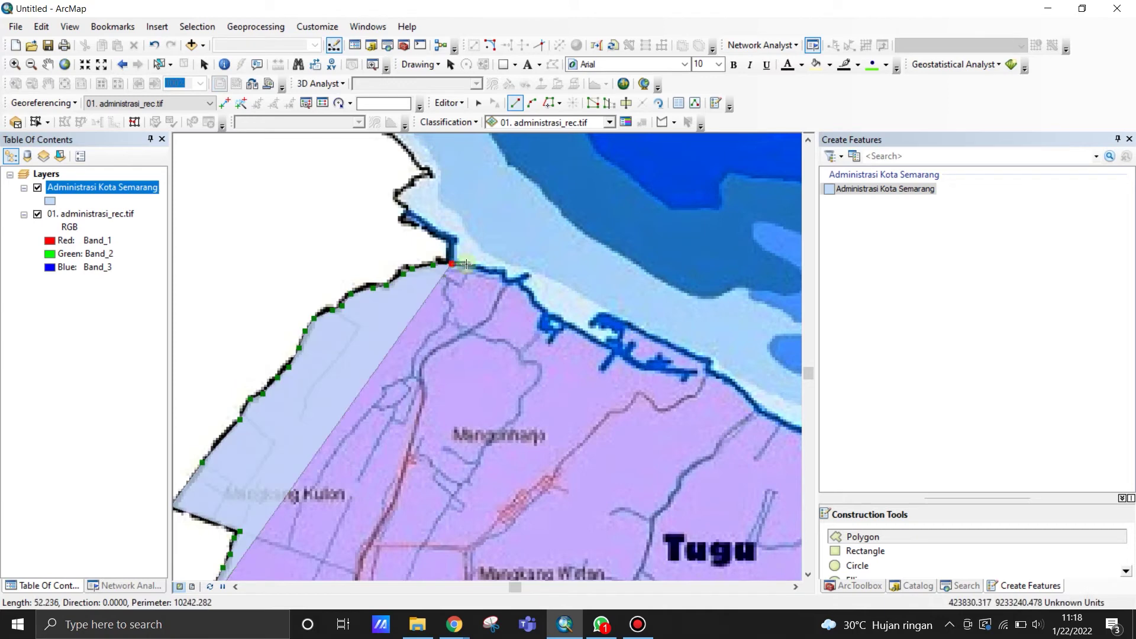
Trace the Tugu polygon eastward along the coastline north of Mangunharjo as far as the dark blue inlet.
click(478, 267)
click(491, 272)
click(507, 277)
click(523, 288)
click(536, 303)
click(545, 313)
click(563, 325)
click(586, 335)
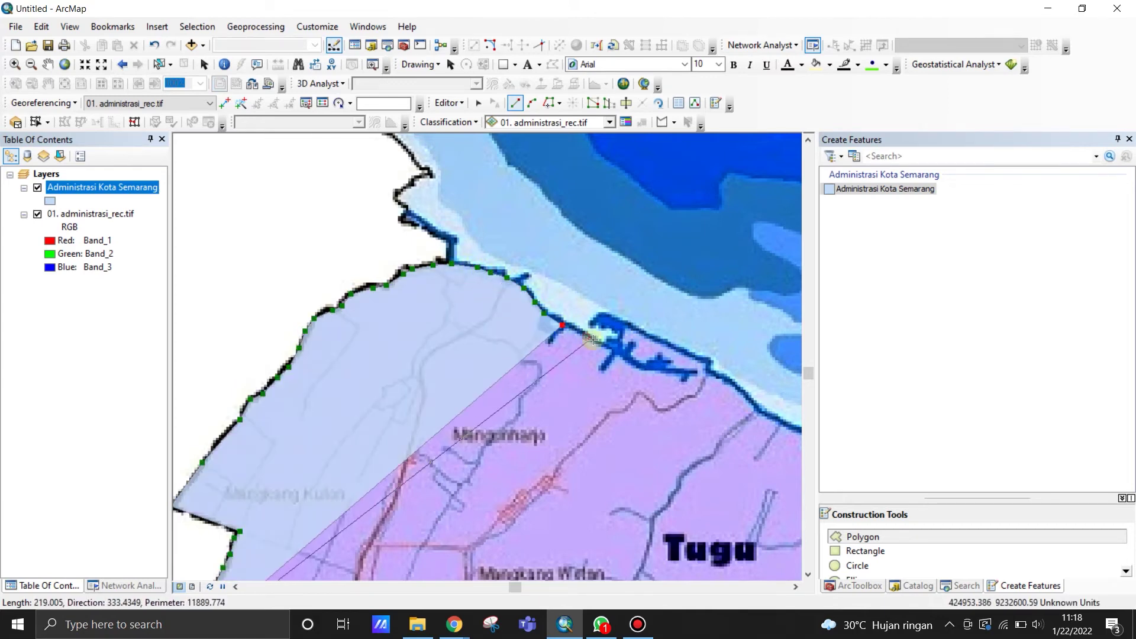
click(603, 344)
click(619, 342)
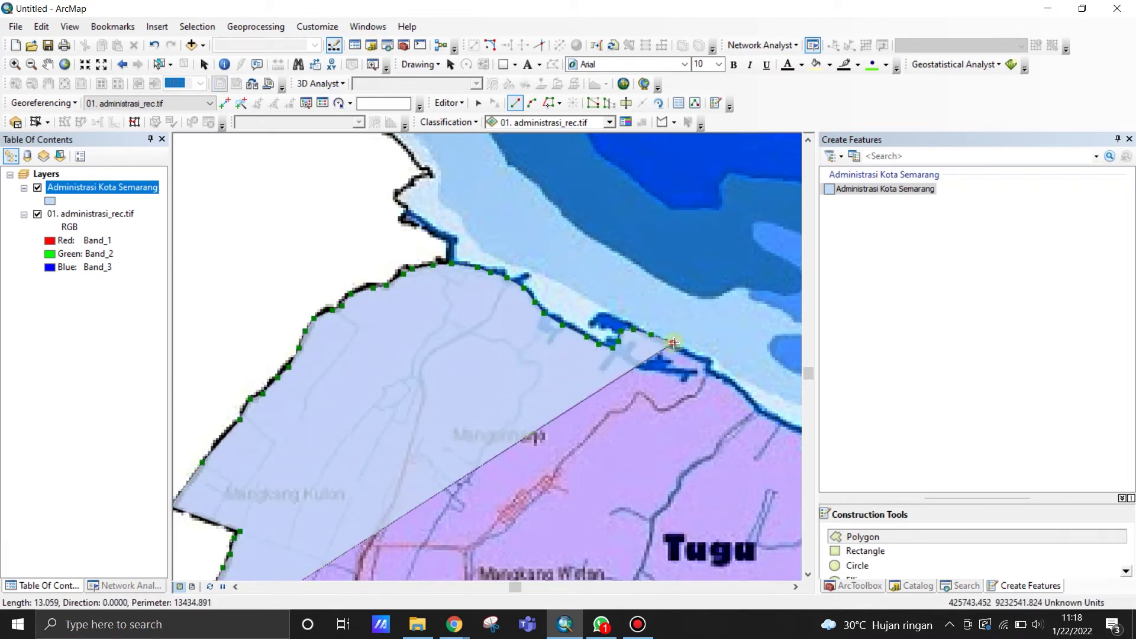
Extend the Tugu polygon southeast along the coastline, from the inlet past the Tugu label to the narrow coastal spit.
drag(670, 345, 396, 250)
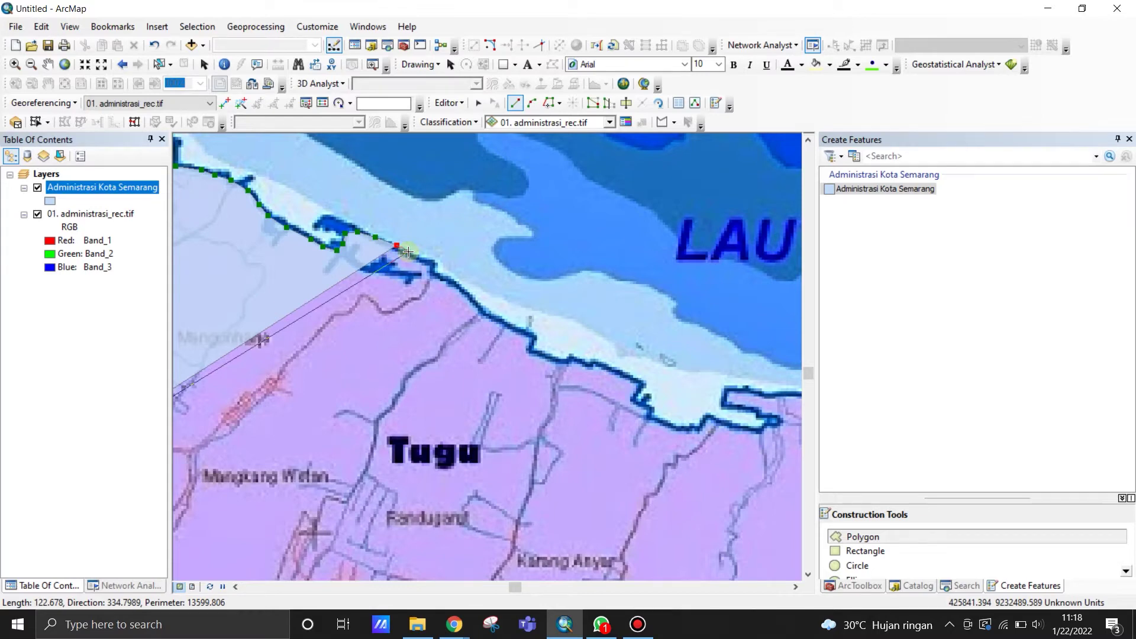
mouse_move(408, 252)
mouse_down()
mouse_move(362, 178)
mouse_move(385, 315)
mouse_up()
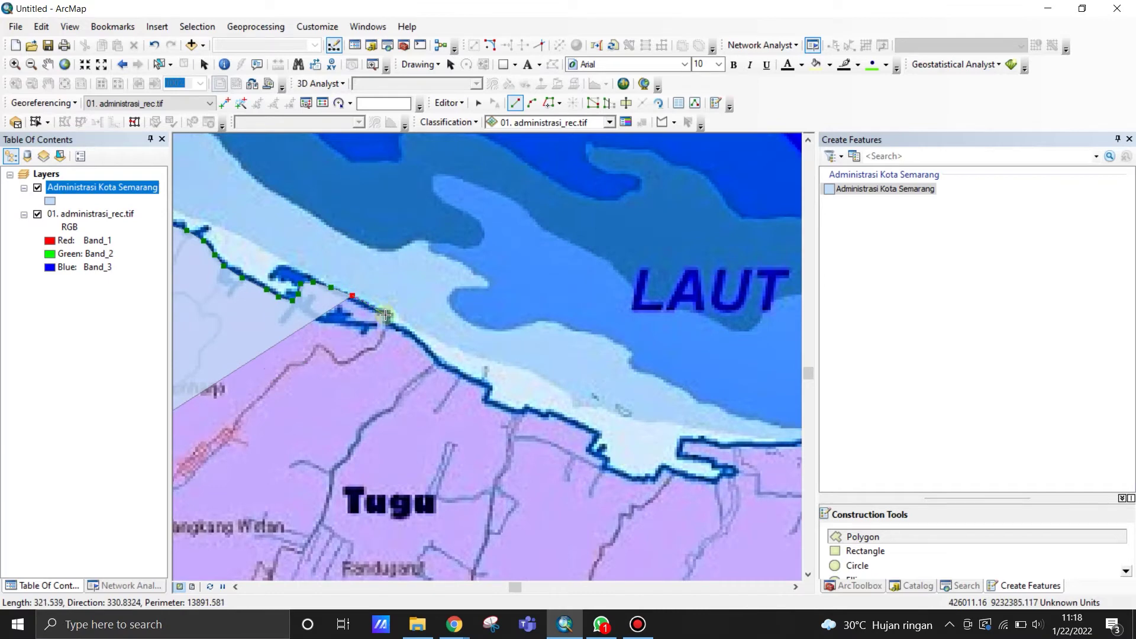
click(391, 316)
click(390, 324)
click(409, 333)
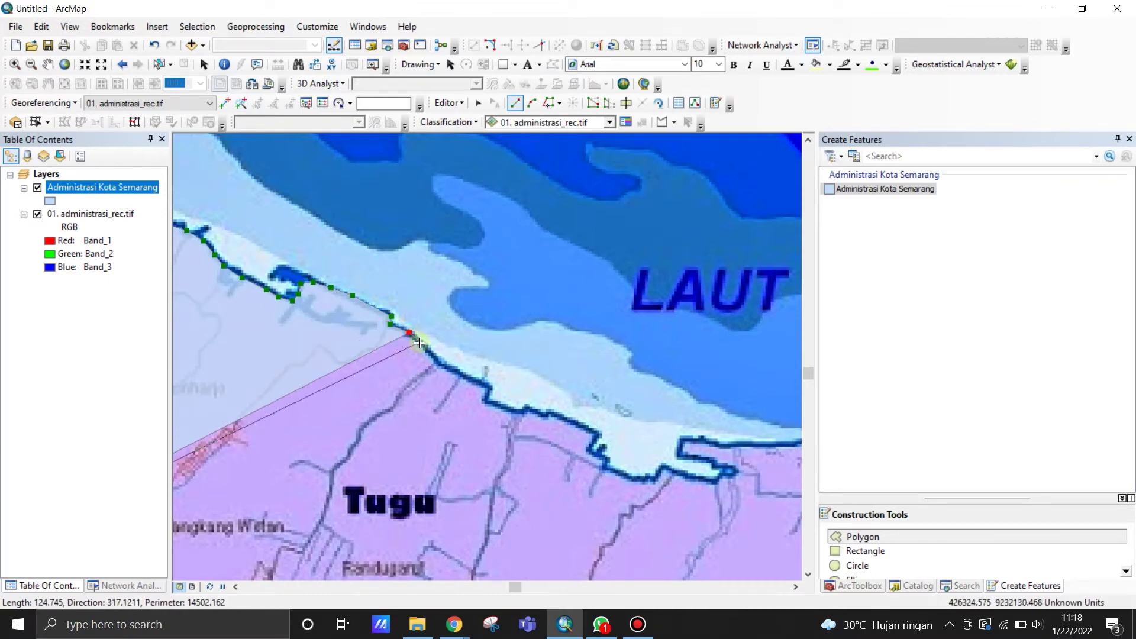
click(426, 348)
click(440, 362)
click(456, 372)
click(480, 383)
click(495, 392)
click(486, 402)
click(525, 412)
click(539, 411)
click(568, 419)
click(596, 430)
click(601, 439)
click(595, 455)
click(601, 462)
click(603, 468)
click(629, 476)
click(649, 479)
click(656, 472)
click(664, 467)
click(692, 475)
click(714, 478)
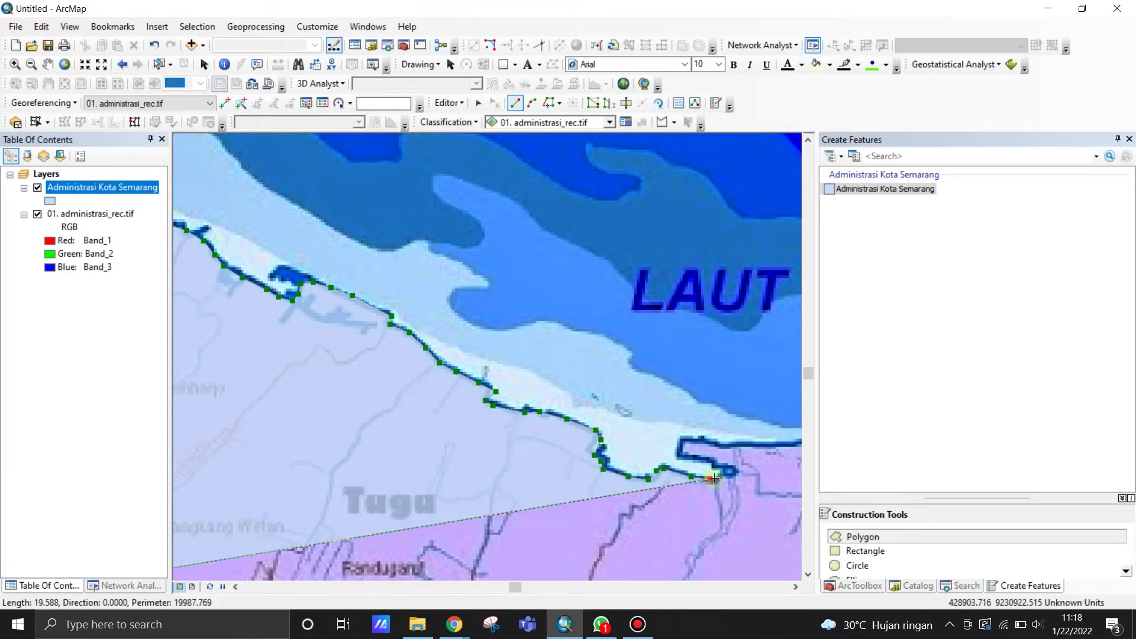
Trace the Tugu polygon around the narrow coastal spit and east along the shore to the Semarang Barat border.
click(734, 472)
click(718, 467)
click(699, 461)
click(684, 456)
click(682, 448)
click(702, 443)
drag(623, 423, 345, 370)
click(445, 392)
click(486, 393)
click(510, 391)
click(536, 387)
click(555, 389)
click(568, 395)
Trace Tugu's eastern border with Semarang Barat southward past Tambakharjo and Jerakah to the main road.
click(548, 475)
drag(551, 462, 532, 145)
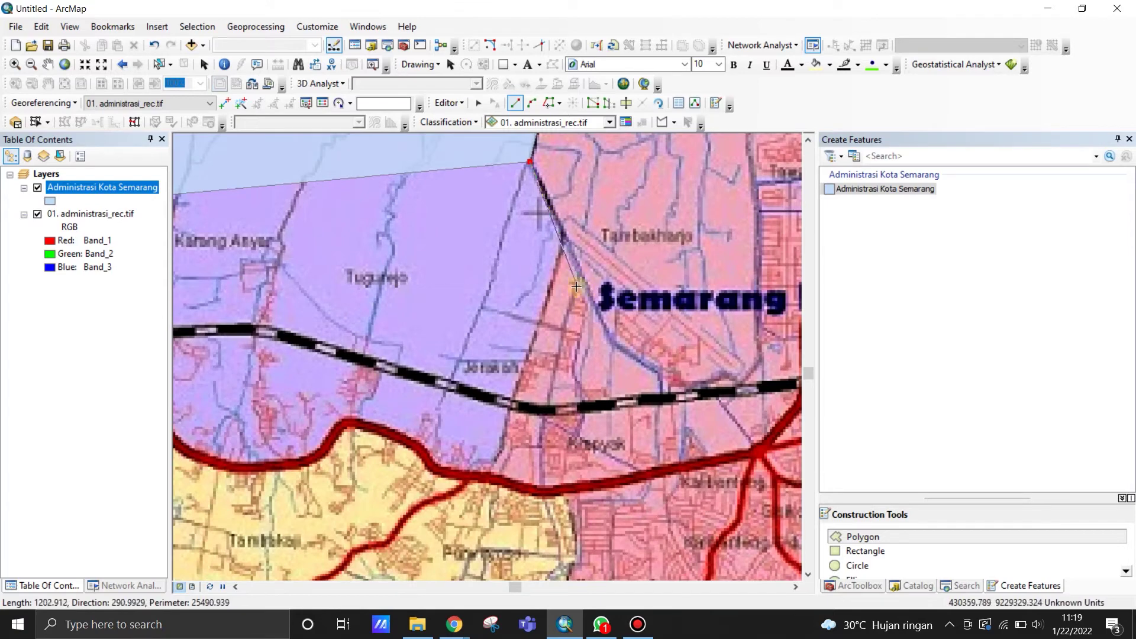
click(566, 230)
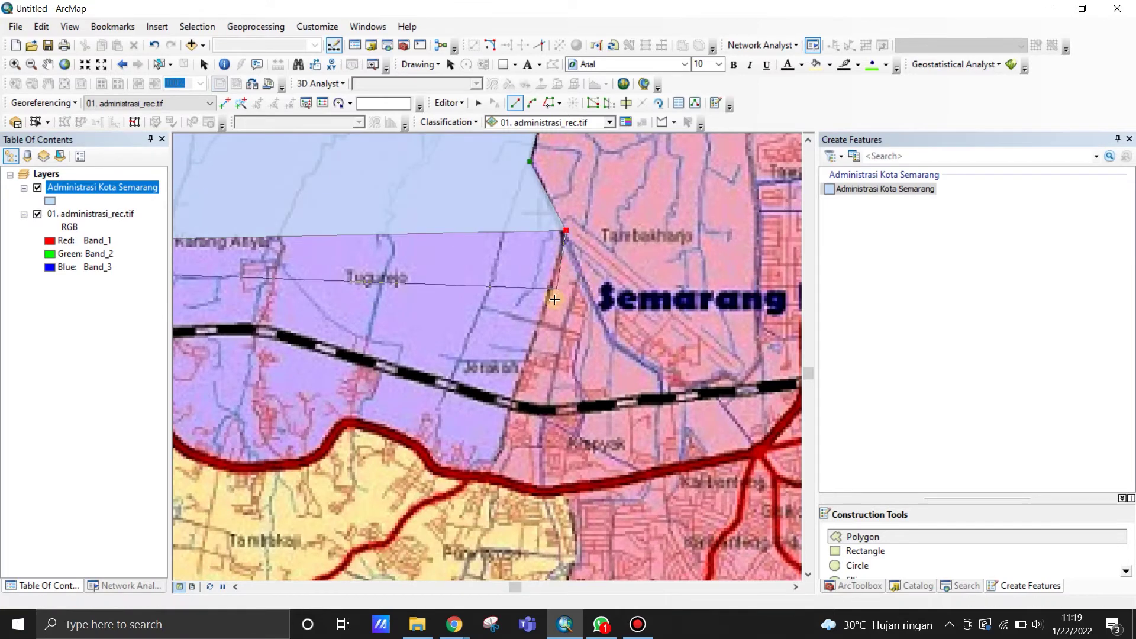
click(531, 346)
drag(532, 348, 570, 230)
click(542, 312)
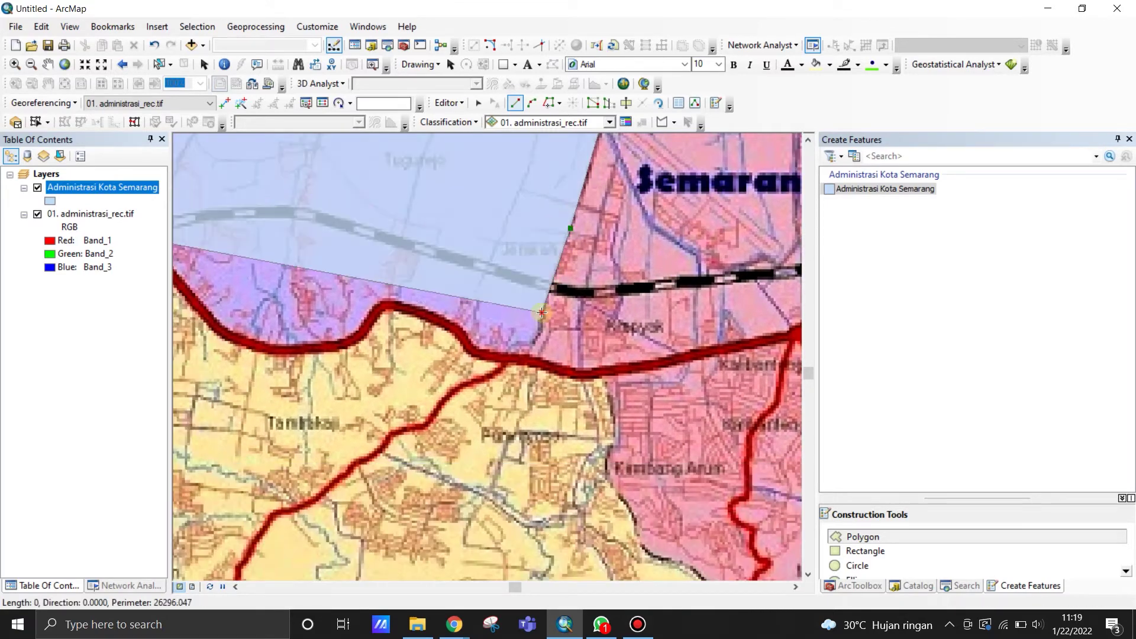
click(542, 329)
click(537, 346)
click(528, 361)
Continue the Tugu polygon westward along the curving main road that forms the border with Ngaliyan.
click(507, 361)
click(490, 357)
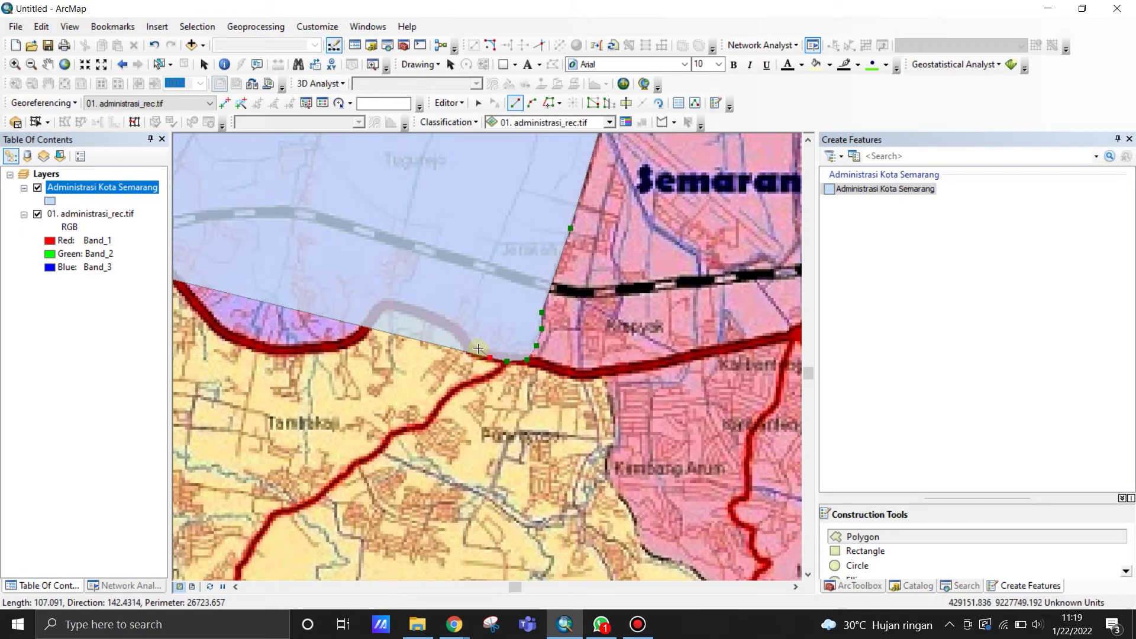
click(477, 348)
click(461, 334)
click(448, 324)
click(437, 319)
click(411, 310)
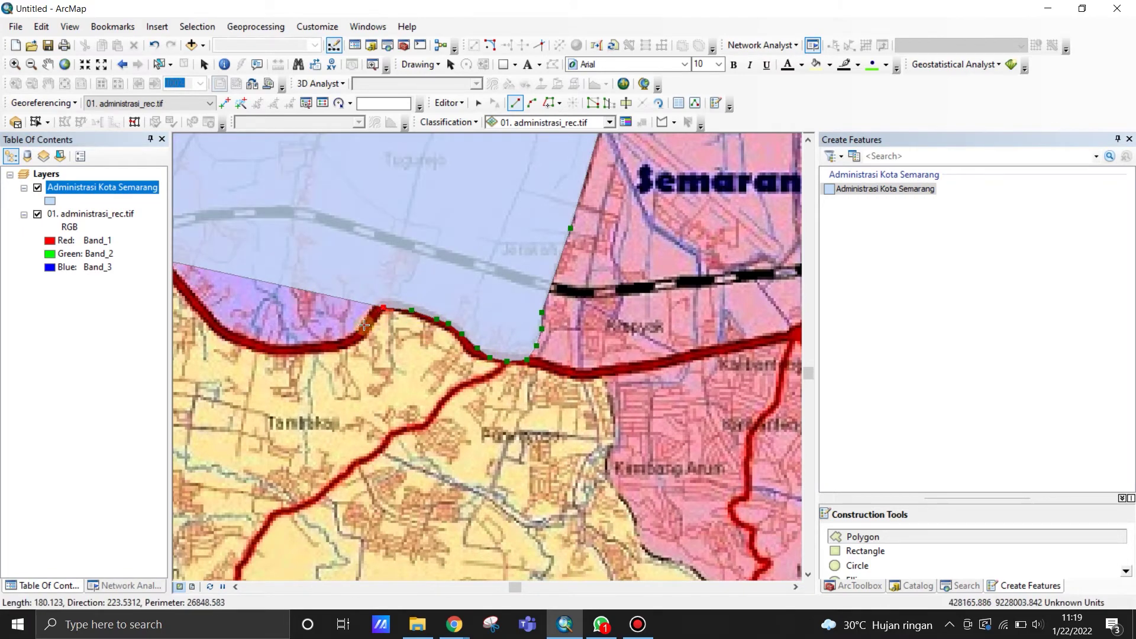
drag(371, 344, 690, 384)
click(701, 349)
click(685, 363)
click(674, 376)
click(659, 386)
click(634, 389)
click(600, 390)
click(566, 387)
click(547, 375)
click(515, 349)
click(489, 313)
click(459, 286)
click(439, 269)
click(413, 268)
click(371, 266)
click(337, 267)
Trace the remaining main road south of Mangkang Wetan back towards the starting point and finish the Tugu polygon.
drag(337, 267, 715, 443)
click(688, 439)
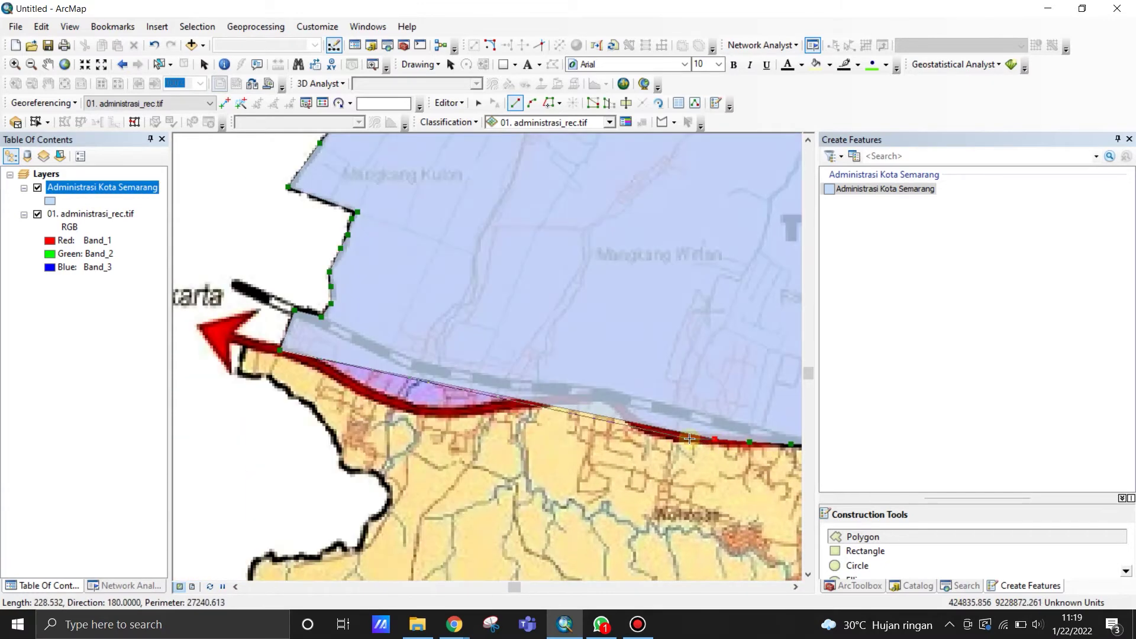
click(643, 426)
click(623, 408)
click(608, 398)
click(589, 397)
click(546, 400)
click(513, 408)
click(461, 412)
click(436, 409)
click(409, 406)
click(372, 398)
click(334, 374)
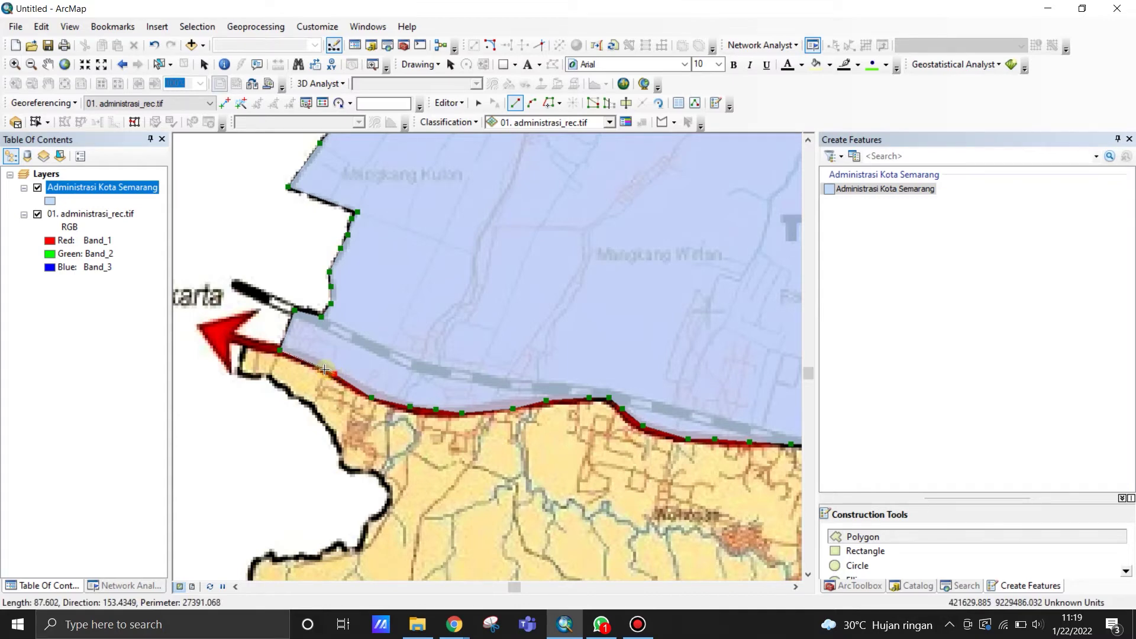
double_click(317, 366)
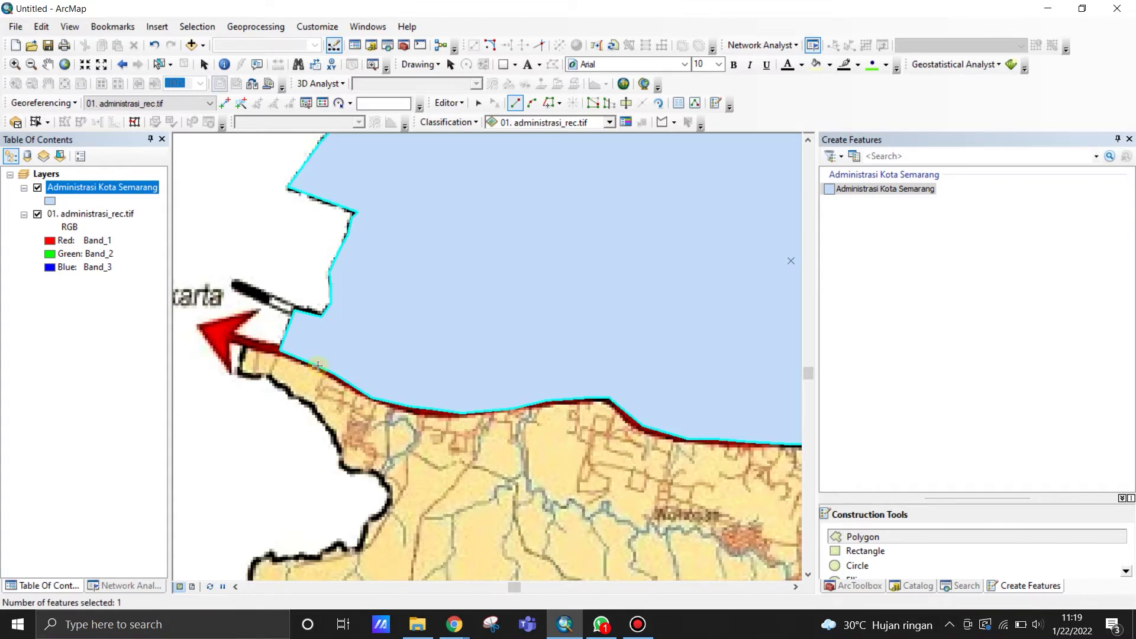
Try drawing a rough second polygon from the Semarang Barat coast overlapping Tugu's eastern edge, and undo it.
scroll(271, 381, down, 3)
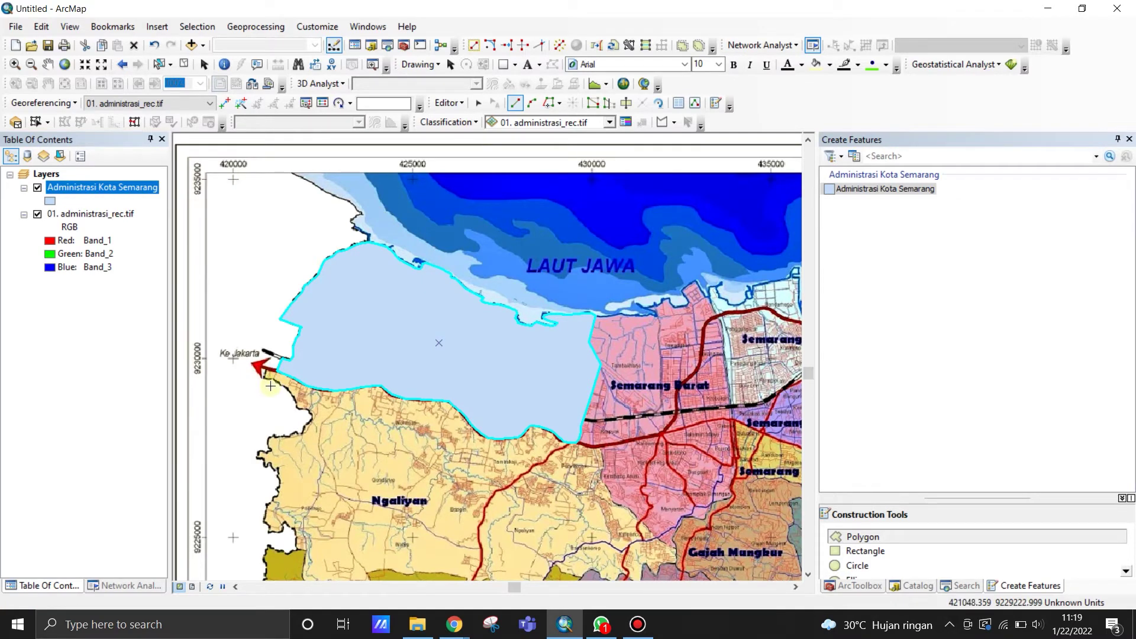
scroll(272, 379, down, 2)
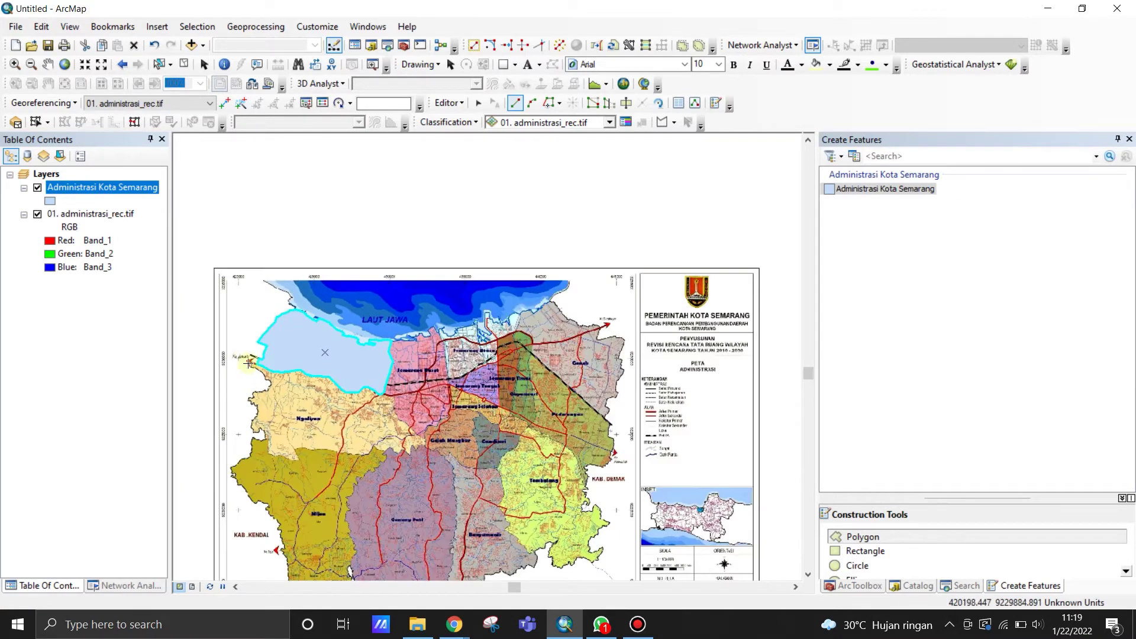
scroll(505, 242, down, 2)
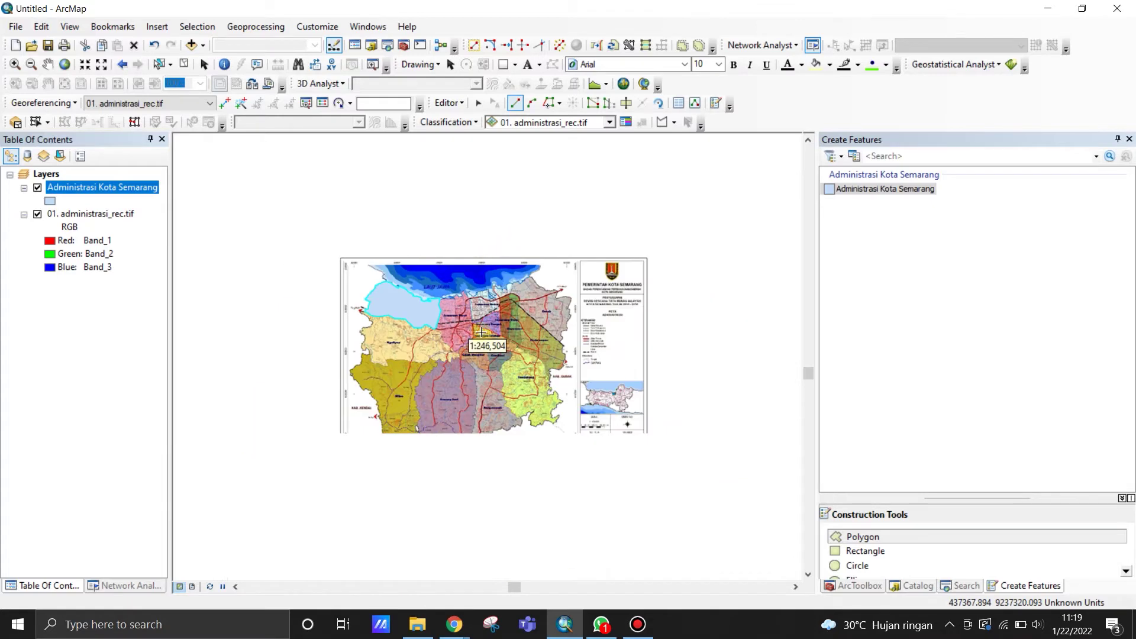
scroll(482, 332, up, 3)
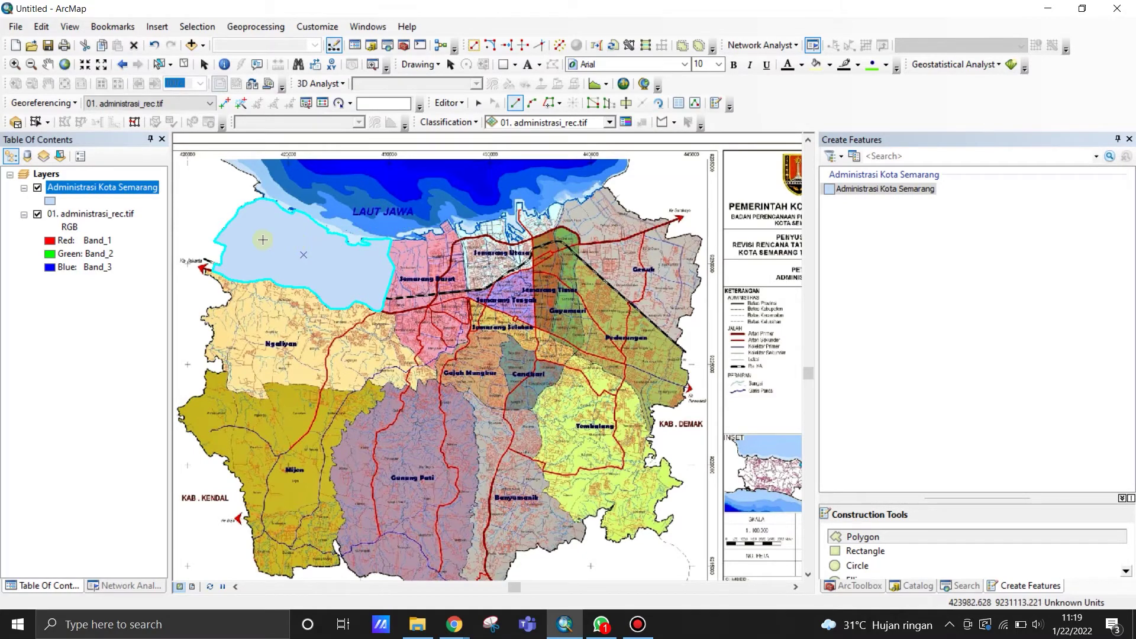
scroll(263, 240, up, 4)
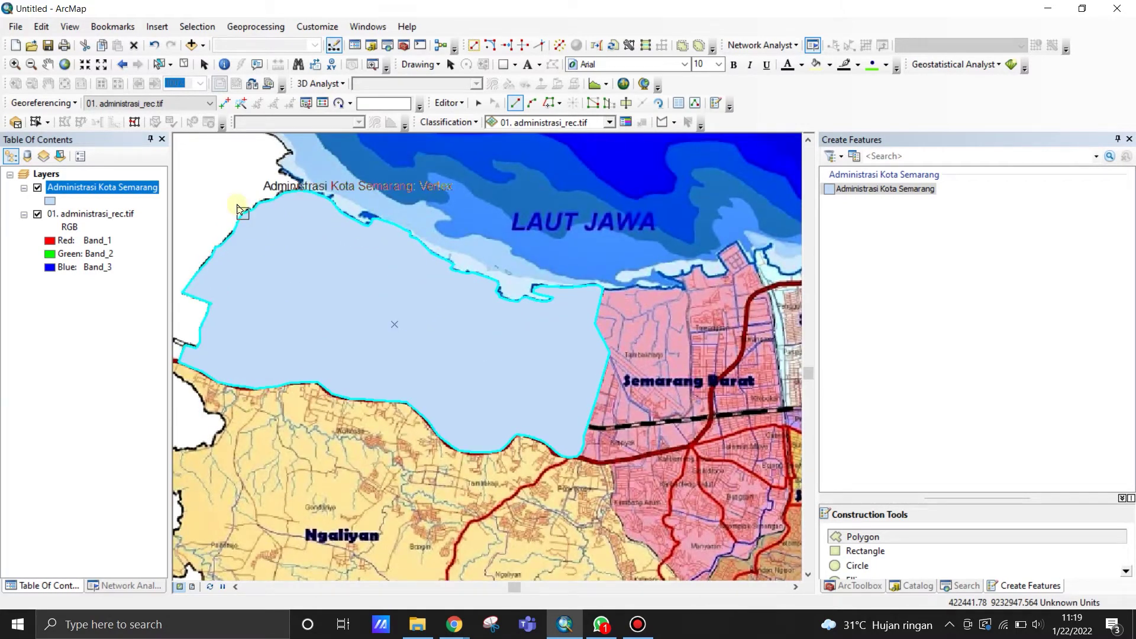
click(860, 540)
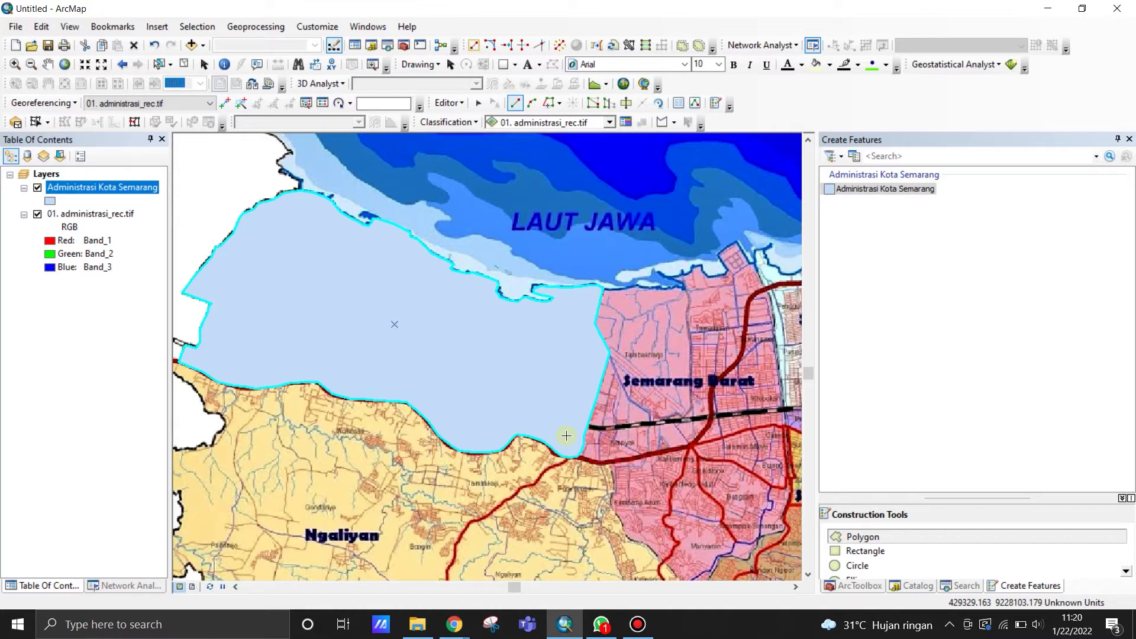
scroll(623, 380, up, 3)
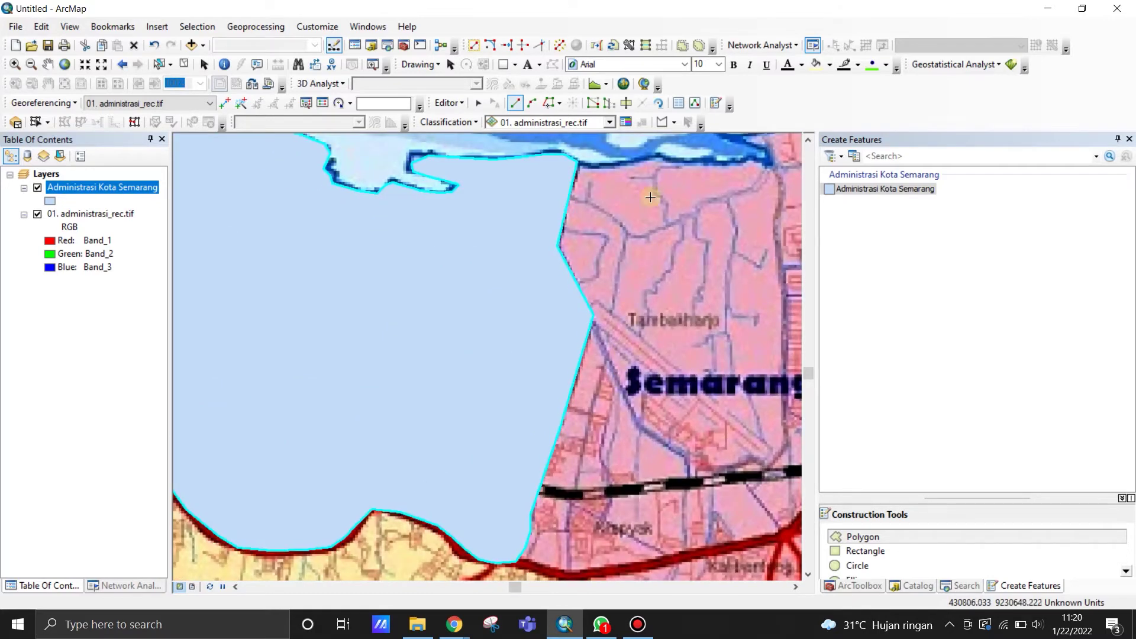
click(577, 160)
click(596, 168)
click(630, 164)
click(666, 160)
click(701, 173)
click(717, 187)
click(724, 233)
click(706, 263)
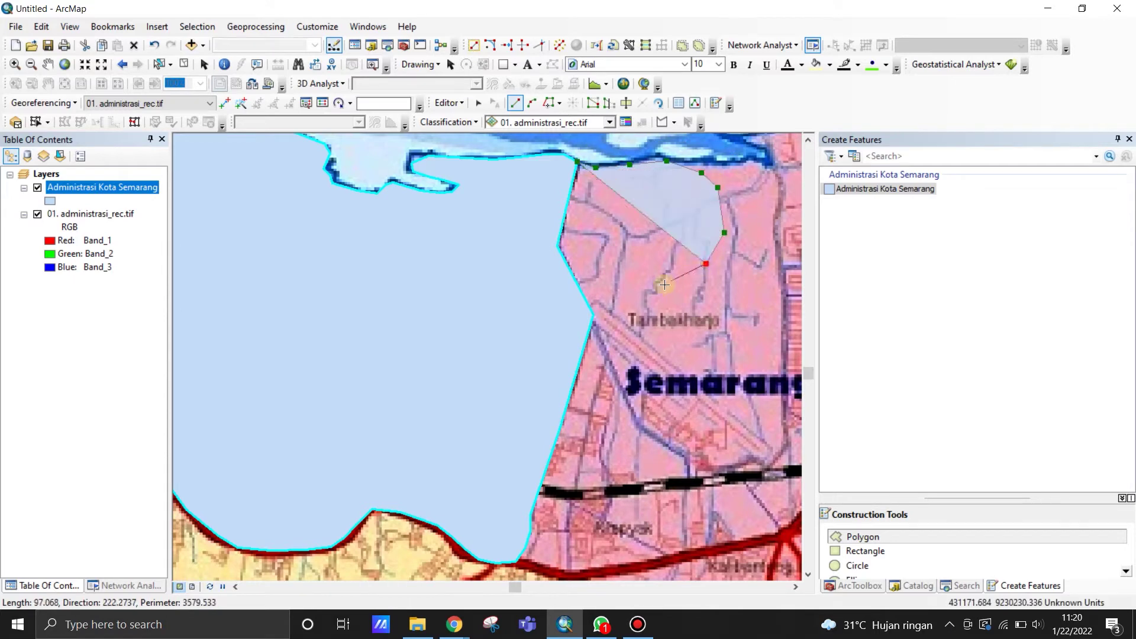
click(664, 286)
click(621, 288)
click(538, 279)
click(507, 254)
click(541, 187)
double_click(541, 187)
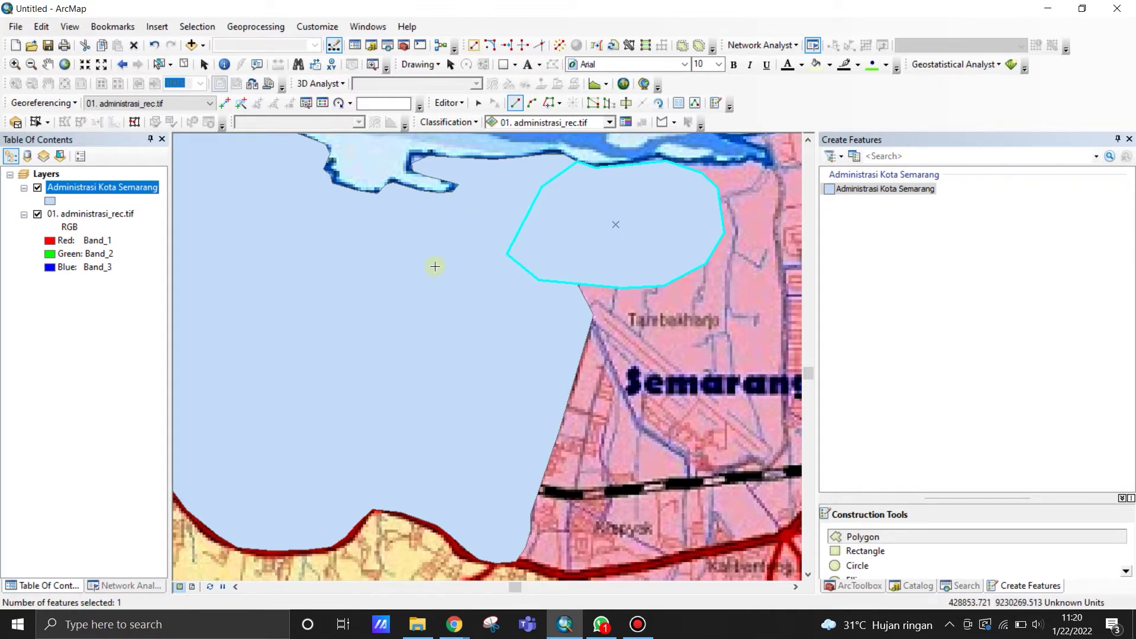
scroll(417, 347, down, 2)
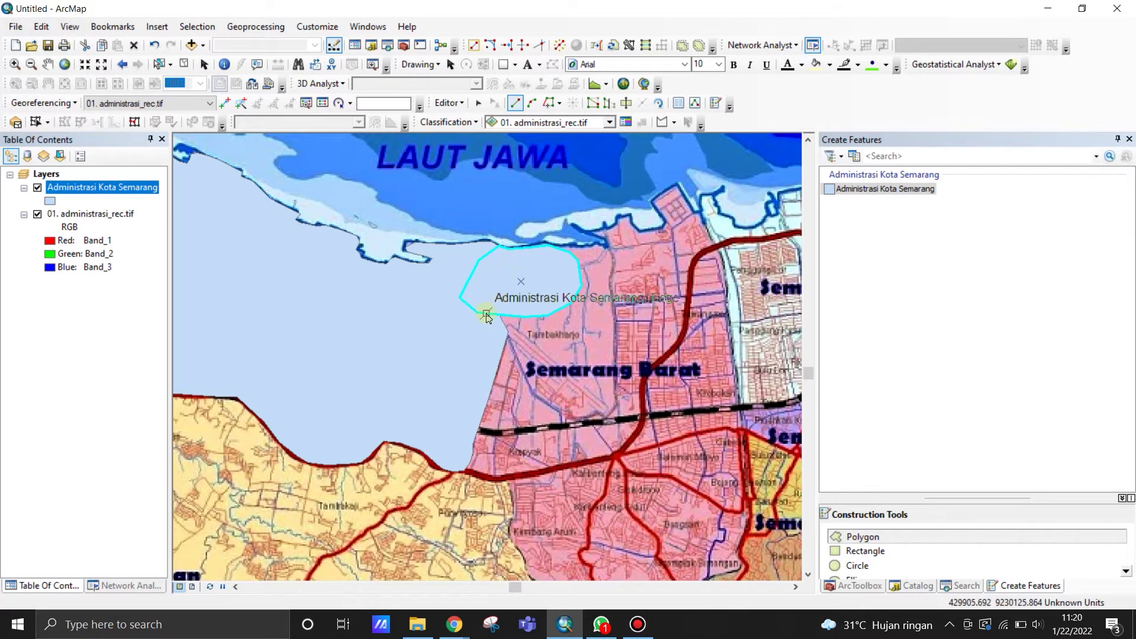
key(ctrl+z)
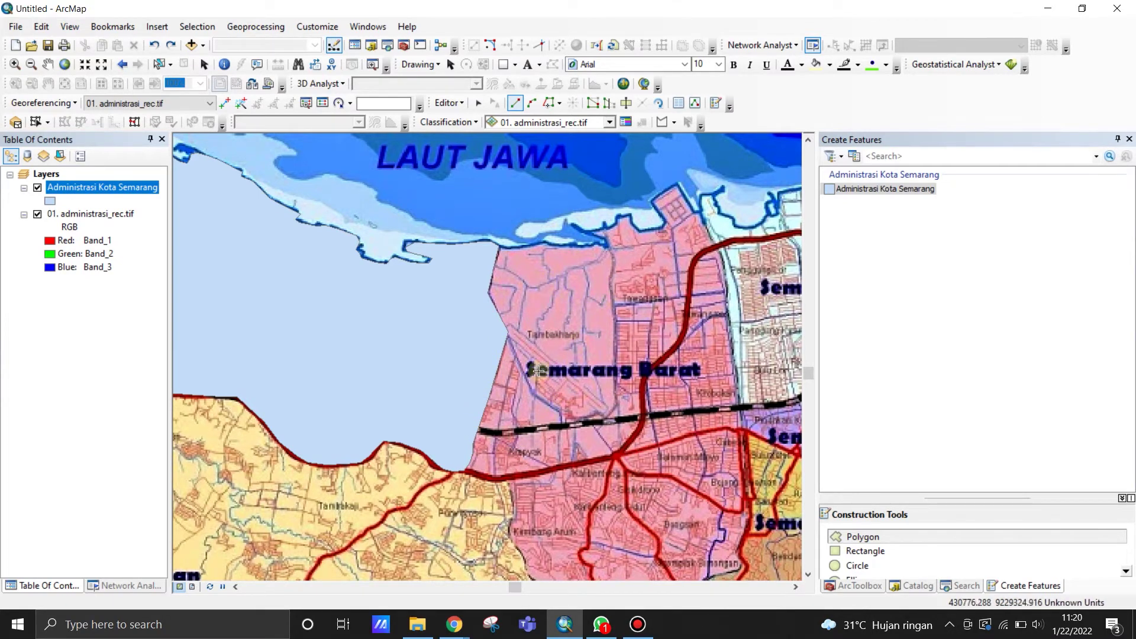
Switch the construction tool to Auto Complete Polygon, ready at the coastal corner between Tugu and Semarang Barat.
click(880, 552)
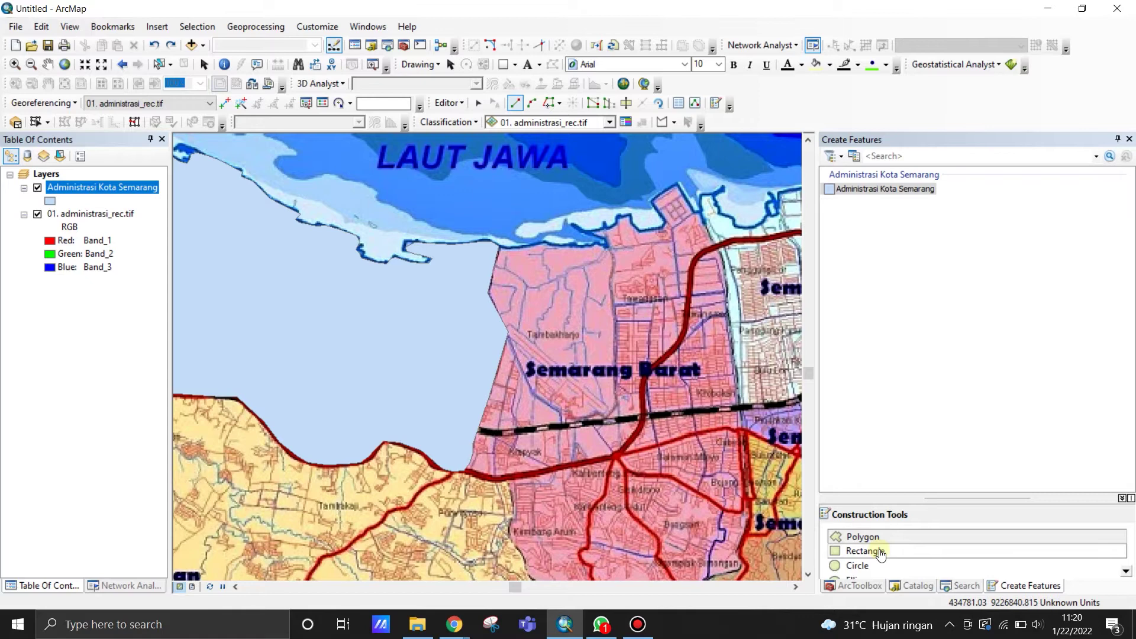
scroll(879, 551, down, 2)
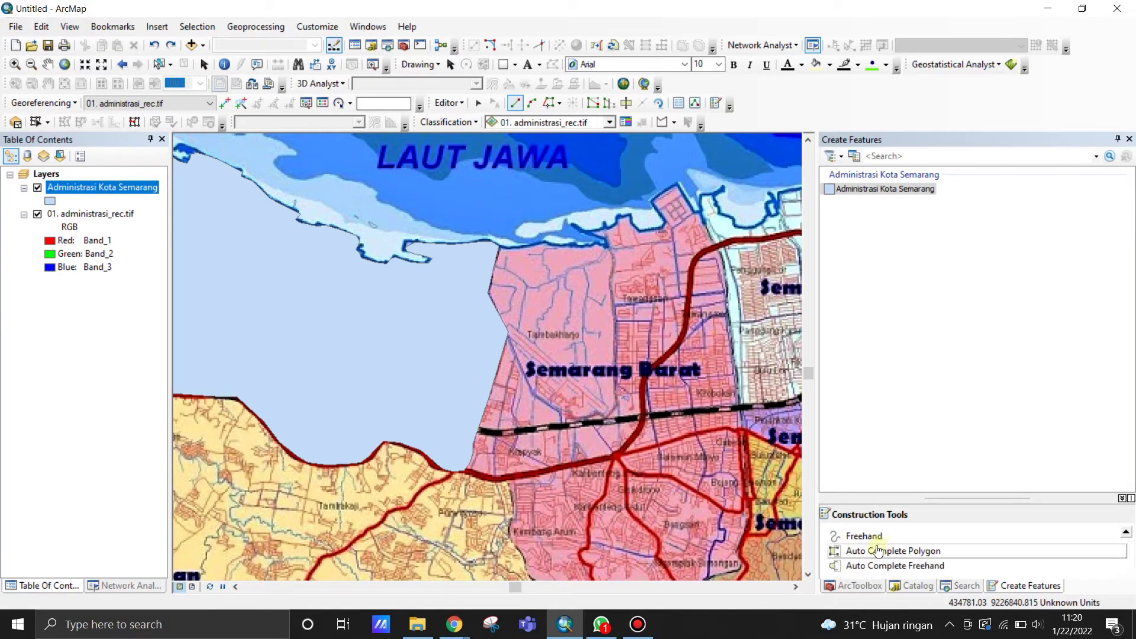
click(874, 554)
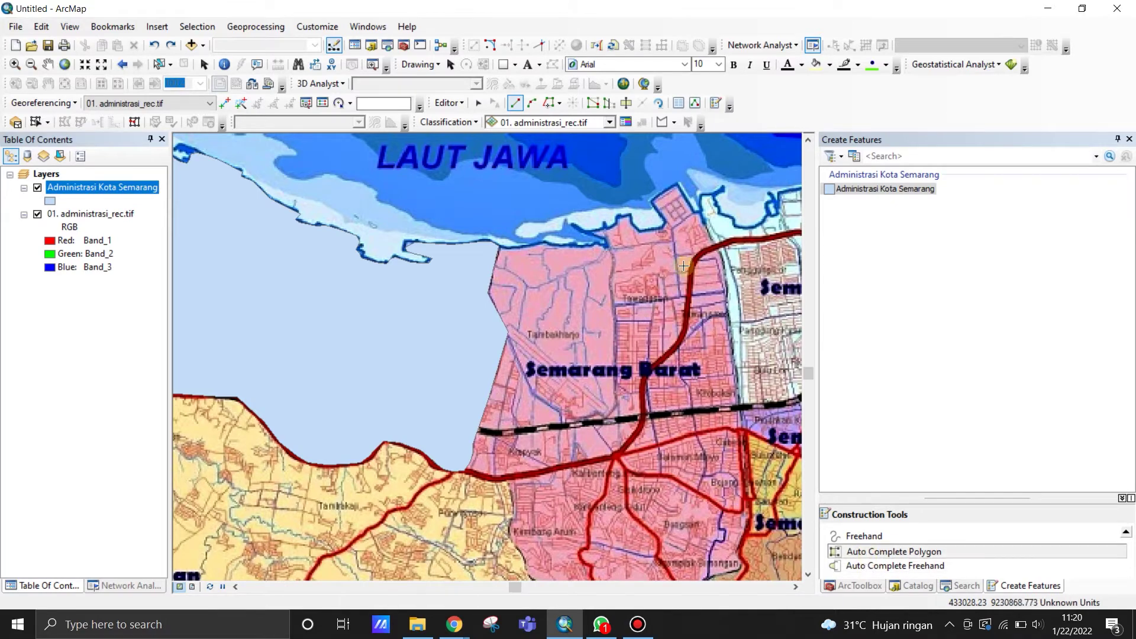
scroll(685, 267, down, 2)
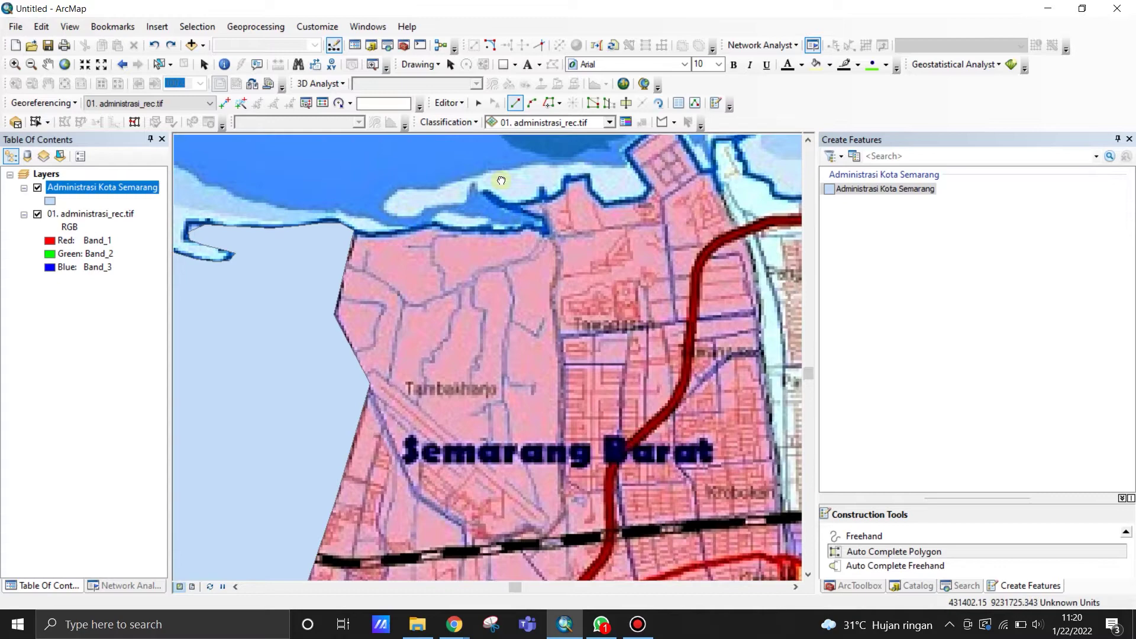
scroll(361, 299, down, 1)
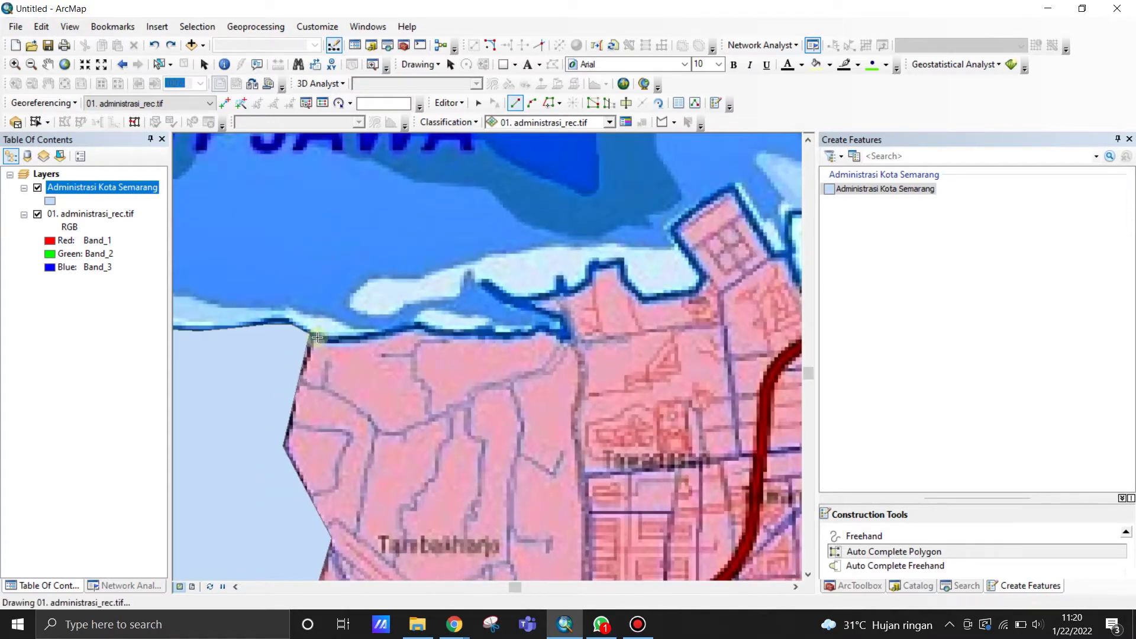
Start the Semarang Barat polygon at Tugu's coastal corner and trace the shoreline north of Tambakharjo east to the inlet.
click(309, 333)
click(333, 340)
click(361, 336)
click(388, 333)
click(423, 329)
click(455, 333)
click(502, 339)
click(540, 341)
click(560, 341)
click(568, 334)
Continue the boundary around the inlet's northern bank and along the jagged coast north of Tawangsari to the square headland.
click(557, 321)
click(531, 311)
click(510, 302)
click(546, 299)
click(570, 295)
click(591, 282)
click(597, 267)
click(615, 261)
click(625, 261)
click(634, 280)
click(648, 291)
click(669, 293)
click(693, 288)
Trace the square headland's outline and continue to where the coast meets the Semarang Utara border.
click(701, 274)
click(687, 258)
click(672, 239)
click(708, 205)
click(732, 193)
click(747, 205)
click(767, 239)
scroll(756, 249, up, 1)
drag(654, 264, 348, 195)
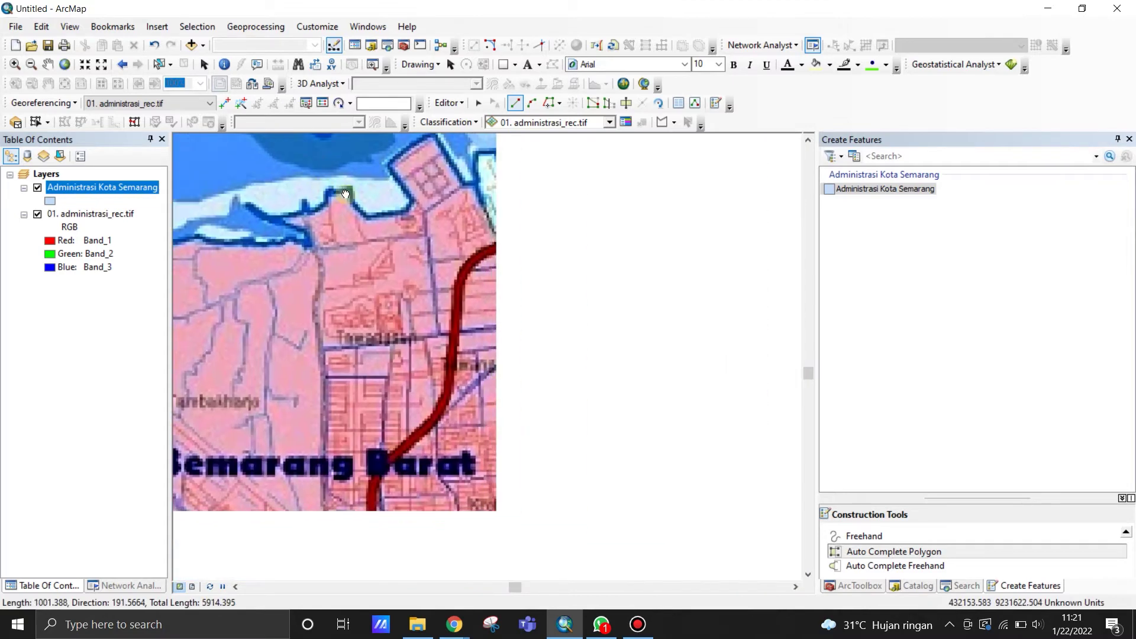
click(474, 186)
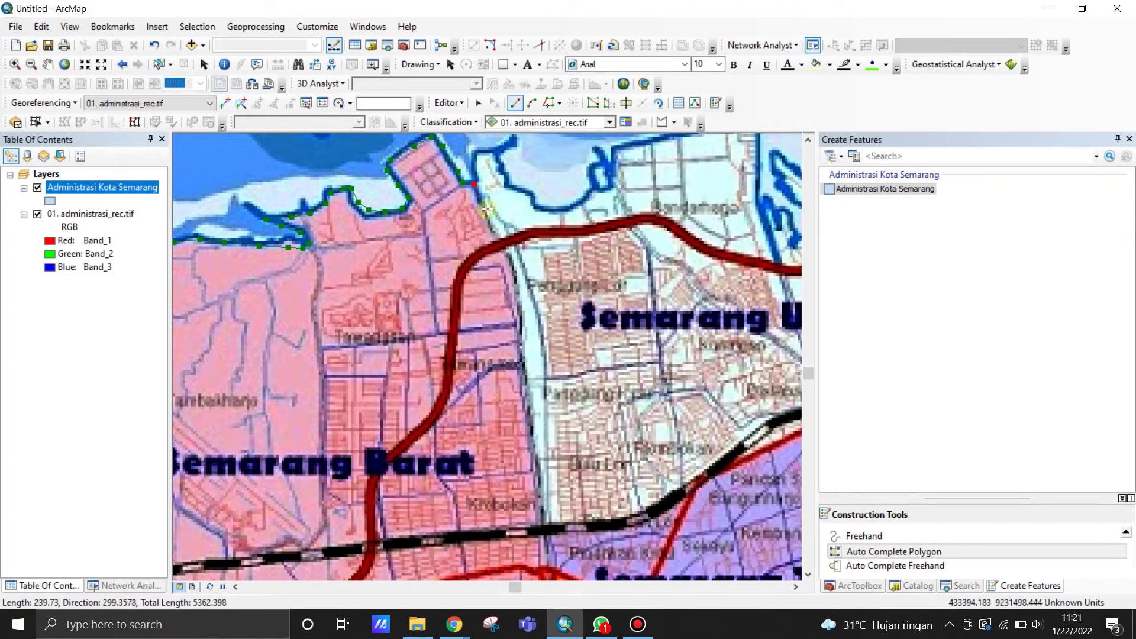
Follow the border between Semarang Barat and Semarang Utara southwards past Panggung Lor.
click(504, 246)
click(509, 267)
click(517, 288)
click(519, 310)
click(520, 335)
click(519, 358)
click(519, 379)
click(521, 401)
Continue the eastern boundary past Bulu Lor and across the railway to the Semarang Tengah and Semarang Selatan border.
drag(521, 400, 450, 126)
click(461, 192)
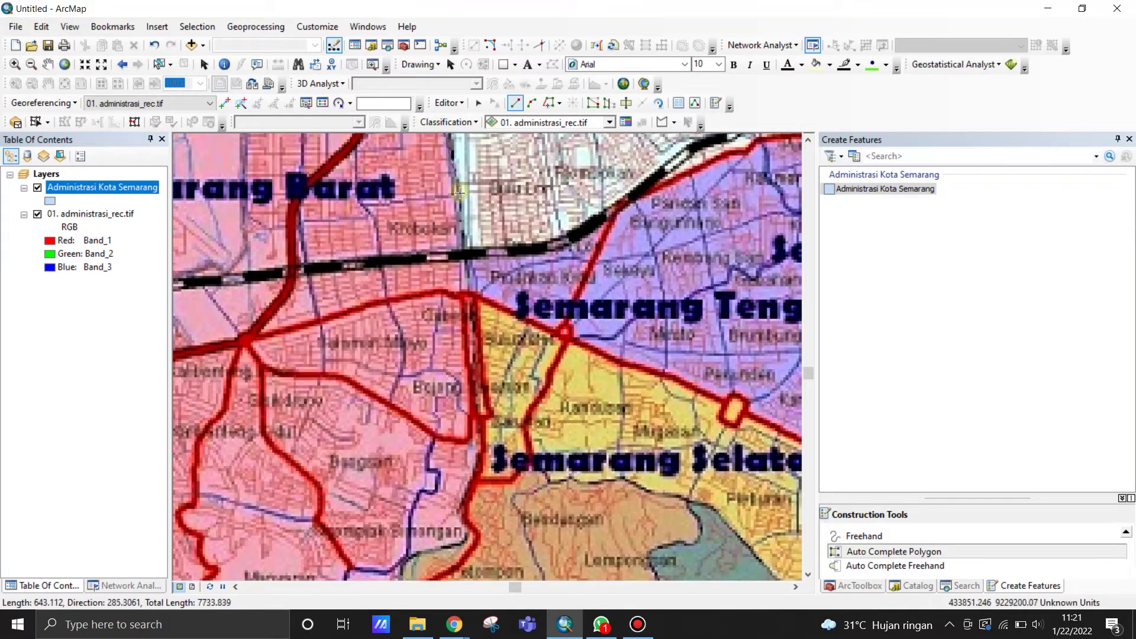
click(464, 224)
click(470, 253)
click(471, 282)
click(473, 309)
Trace the border with Semarang Selatan southwards to the bend beside Ngemplak Simongan.
drag(471, 323, 467, 247)
click(471, 299)
click(471, 326)
click(473, 368)
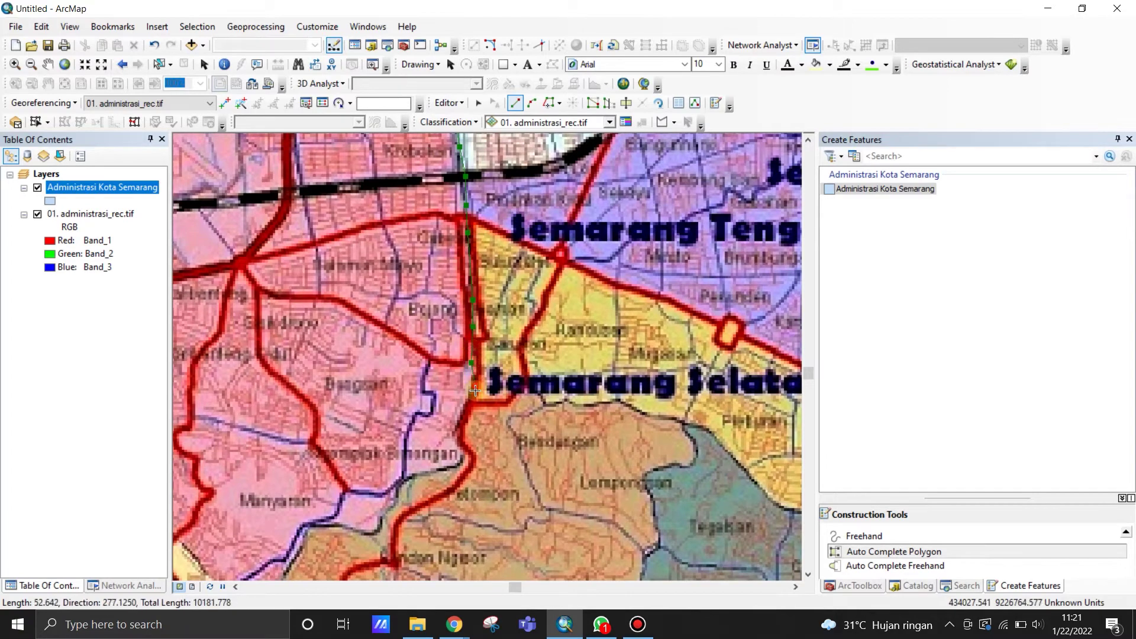
click(475, 384)
drag(476, 384, 519, 240)
right_click(499, 295)
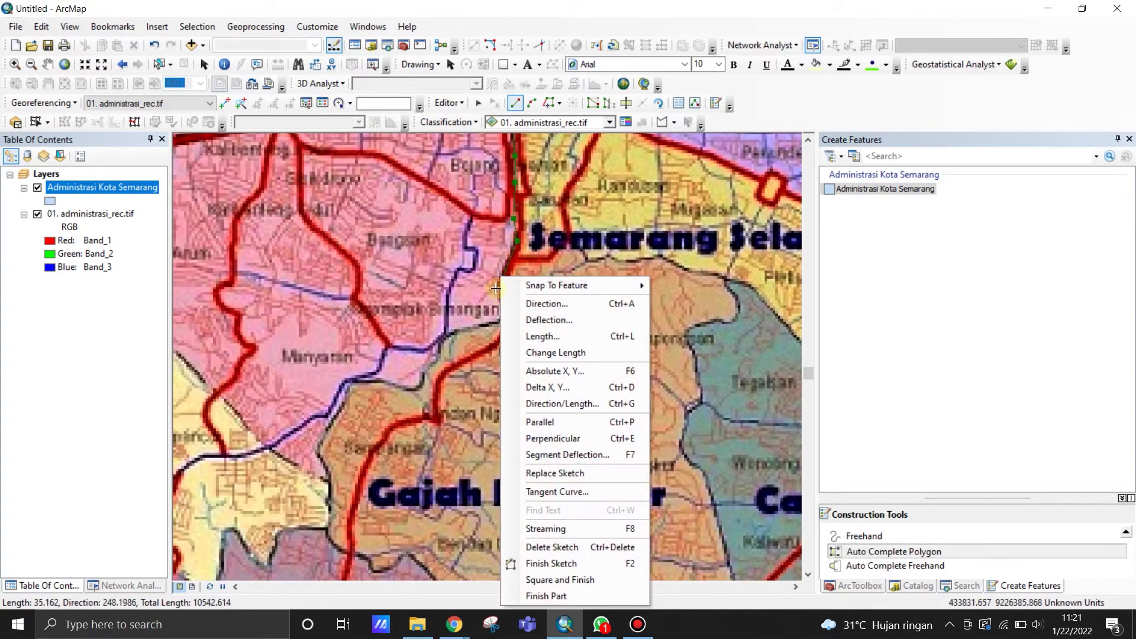
click(496, 287)
Try extending the boundary past Petompon into Gajah Mungkur, and undo those vertices.
click(507, 302)
click(514, 317)
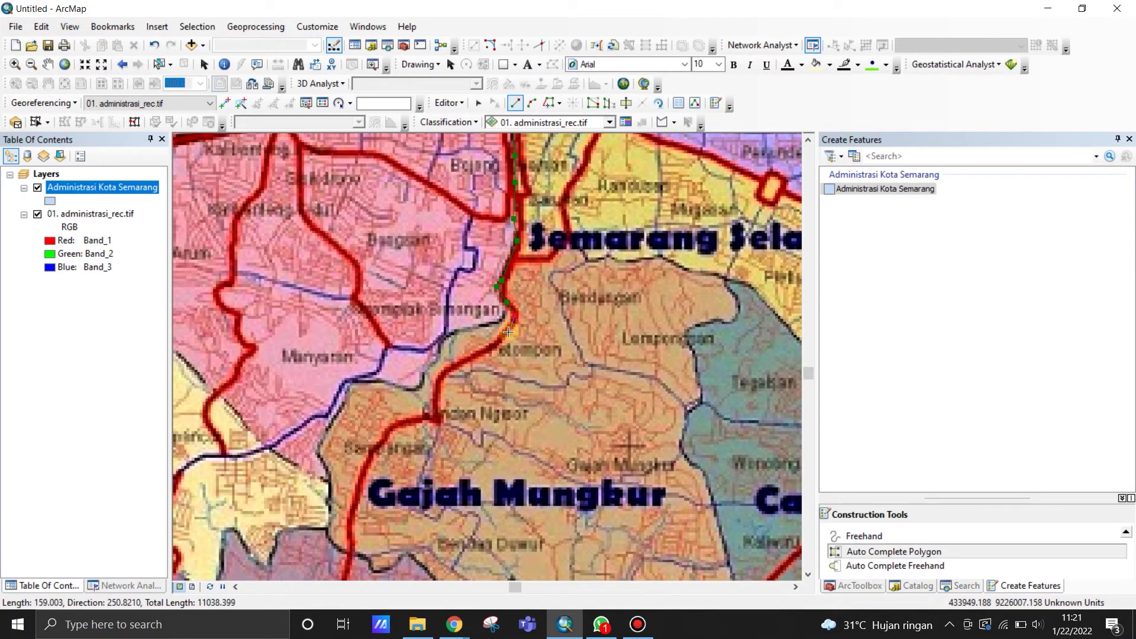
click(508, 331)
click(518, 360)
click(549, 374)
click(584, 371)
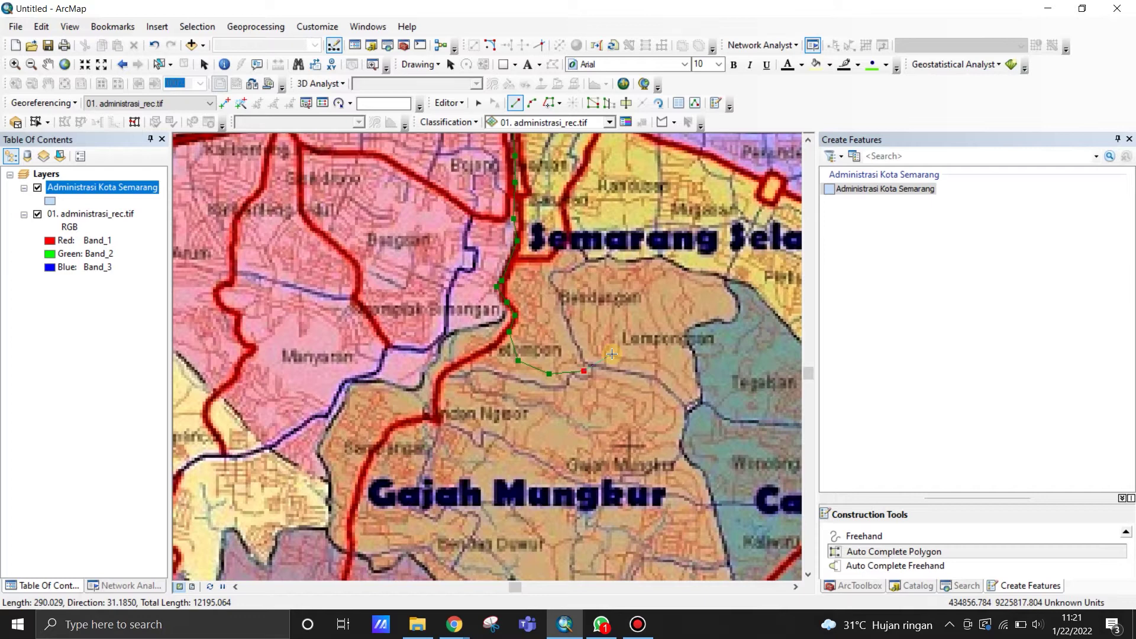
key(ctrl+z)
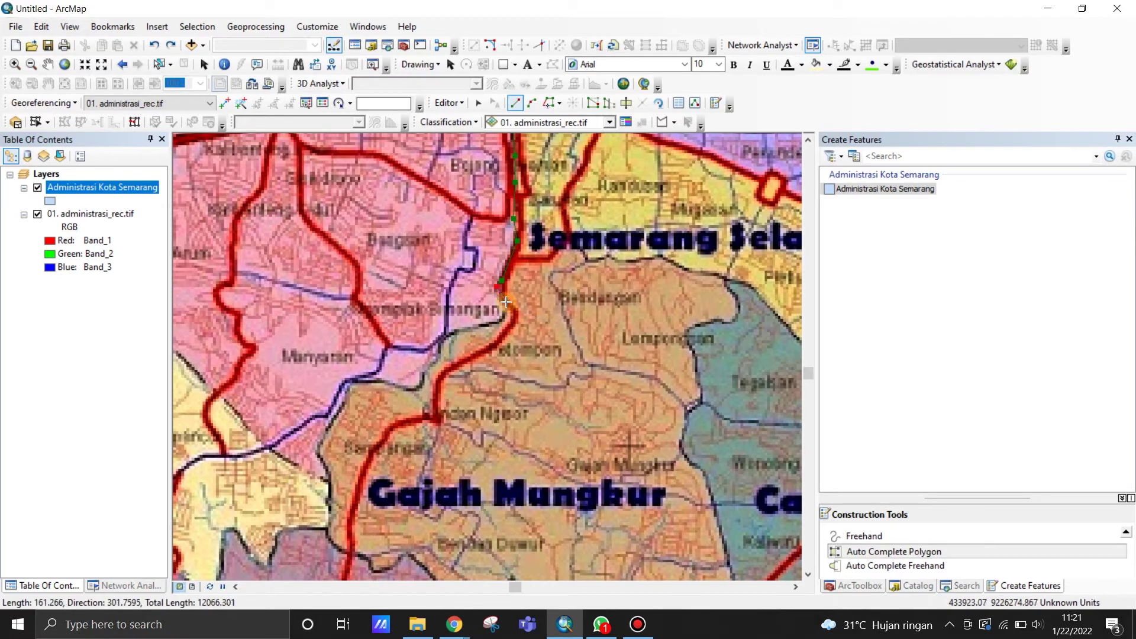
Trace the Gajah Mungkur and Ngaliyan borders back to Tugu's southeastern corner and finish the Semarang Barat polygon inside Tugu.
mouse_move(504, 301)
mouse_down()
mouse_move(505, 313)
mouse_move(450, 335)
mouse_move(420, 386)
mouse_move(350, 385)
mouse_move(325, 464)
mouse_move(333, 479)
mouse_move(581, 548)
mouse_up()
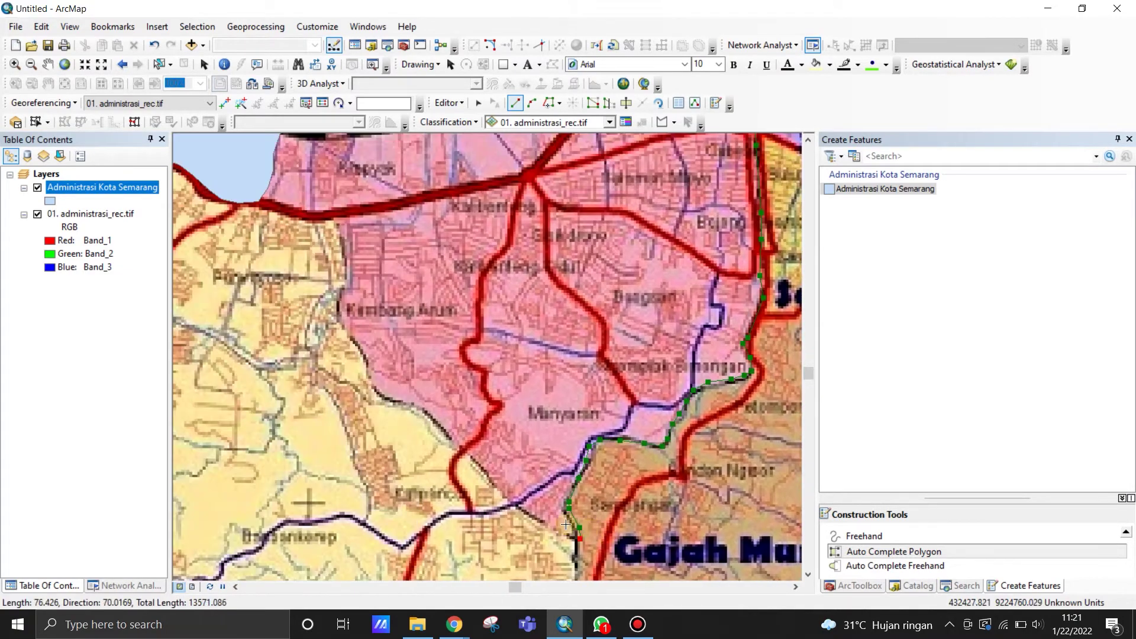
mouse_move(532, 519)
mouse_down()
mouse_move(444, 428)
mouse_move(381, 388)
mouse_move(334, 299)
mouse_move(340, 239)
mouse_move(326, 220)
mouse_up()
scroll(326, 220, down, 2)
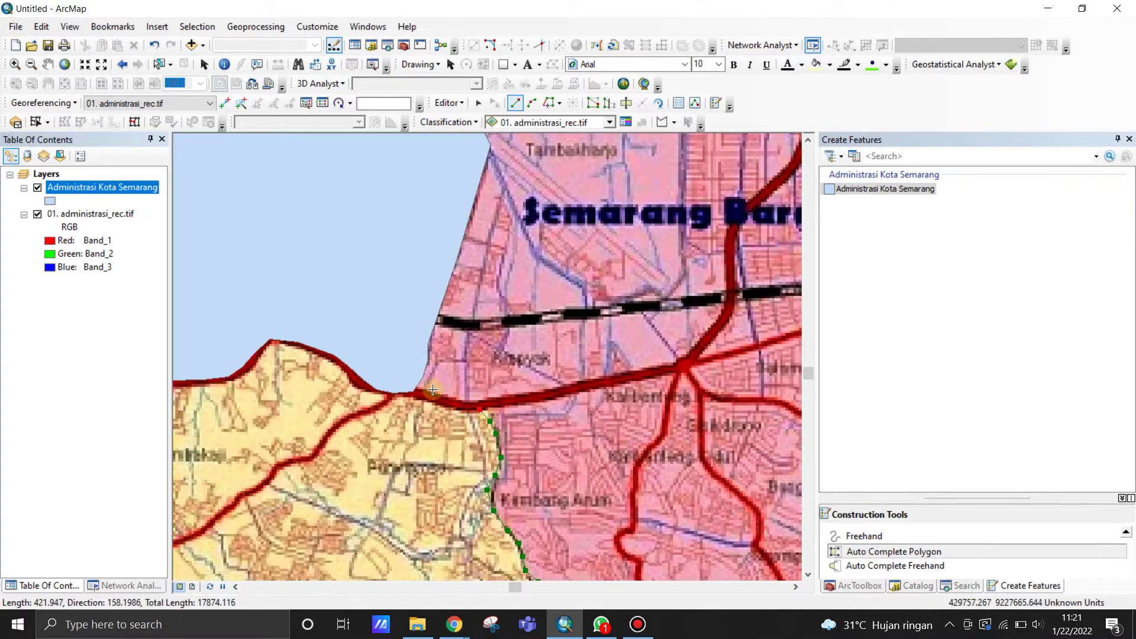
scroll(428, 385, down, 3)
mouse_move(429, 385)
mouse_down()
mouse_move(590, 474)
mouse_move(621, 477)
mouse_move(382, 422)
mouse_up()
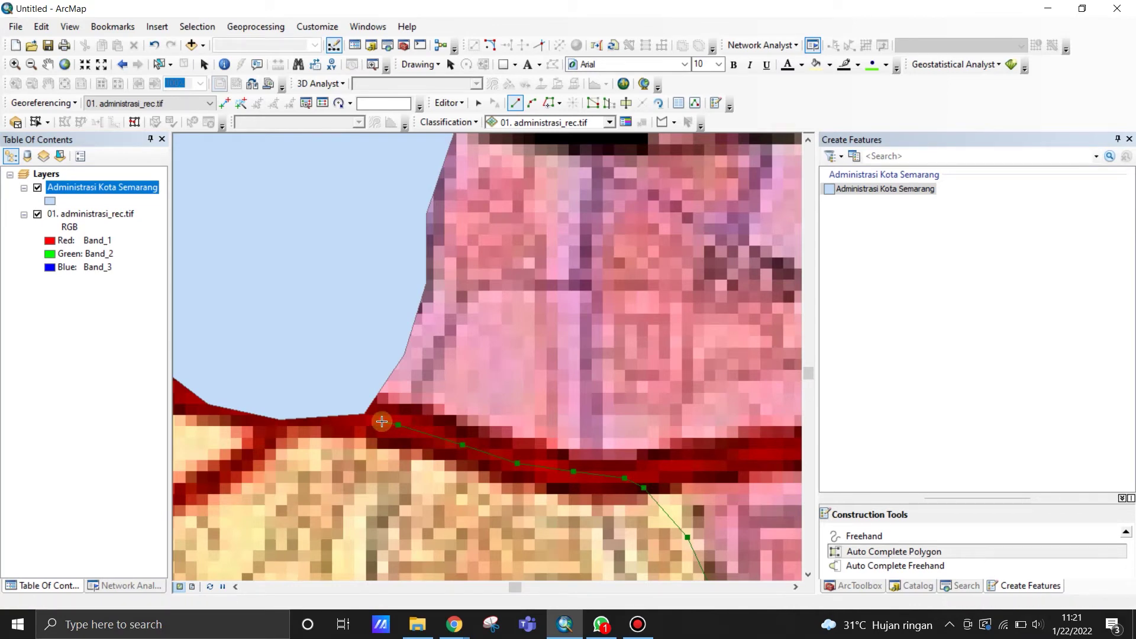
click(382, 421)
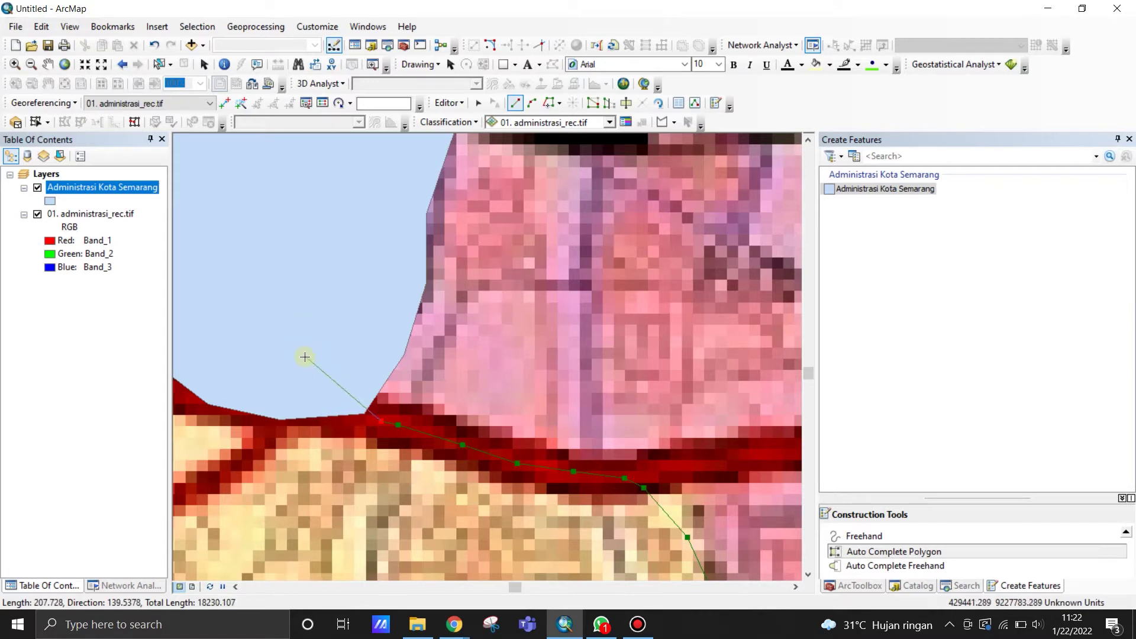
double_click(289, 324)
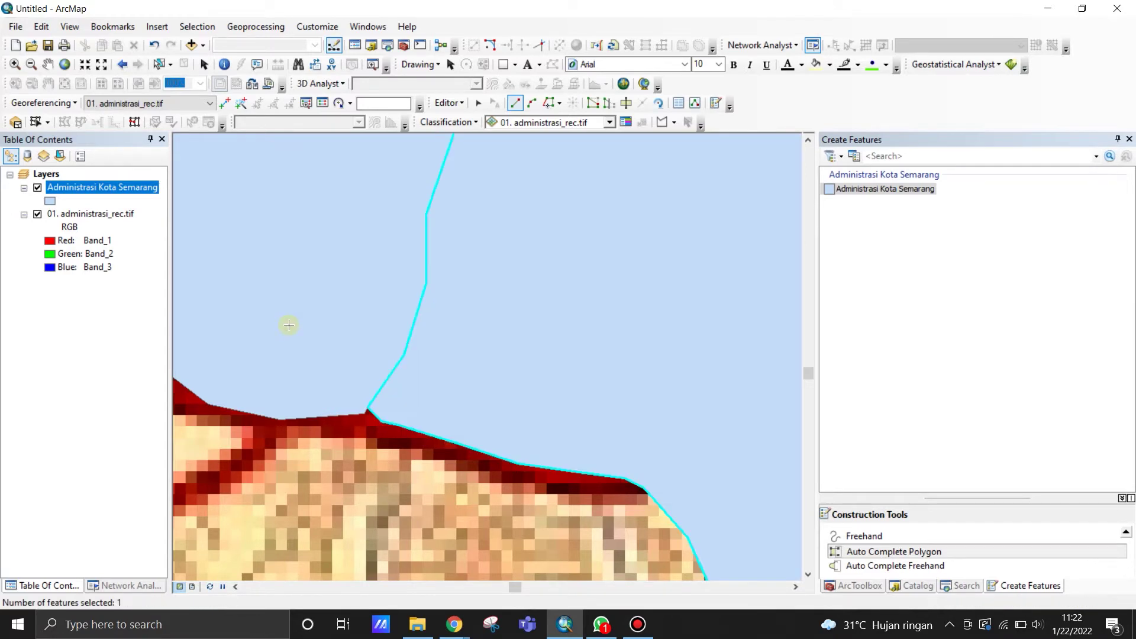
Examine how the Semarang Barat polygon adjoins Tugu and which neighbouring districts remain undigitized.
scroll(289, 400, down, 2)
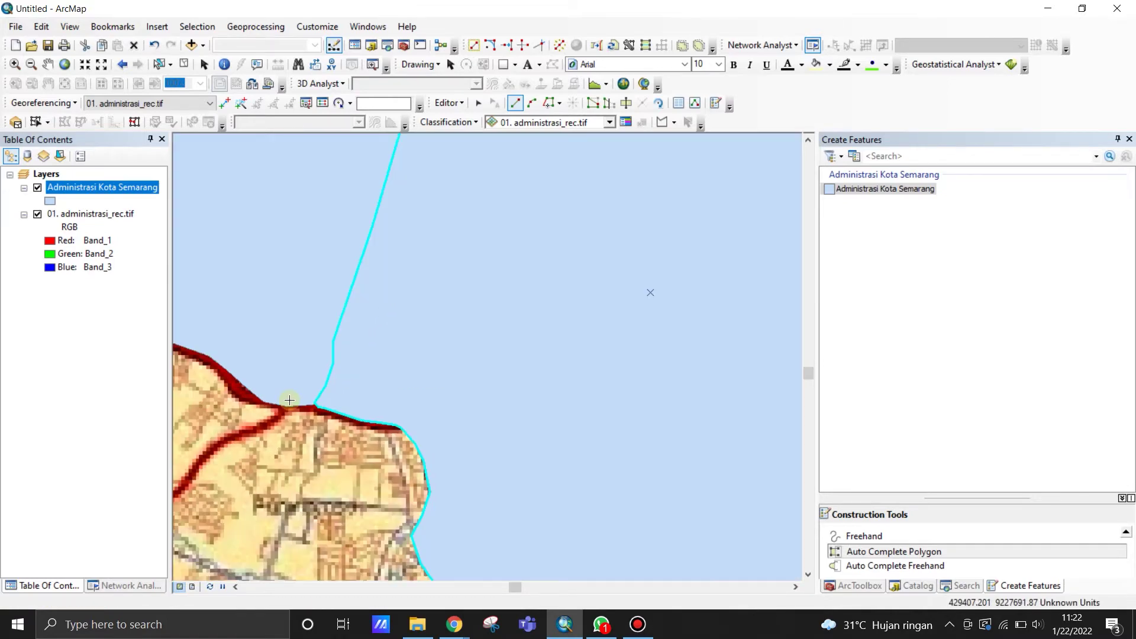
scroll(261, 429, down, 3)
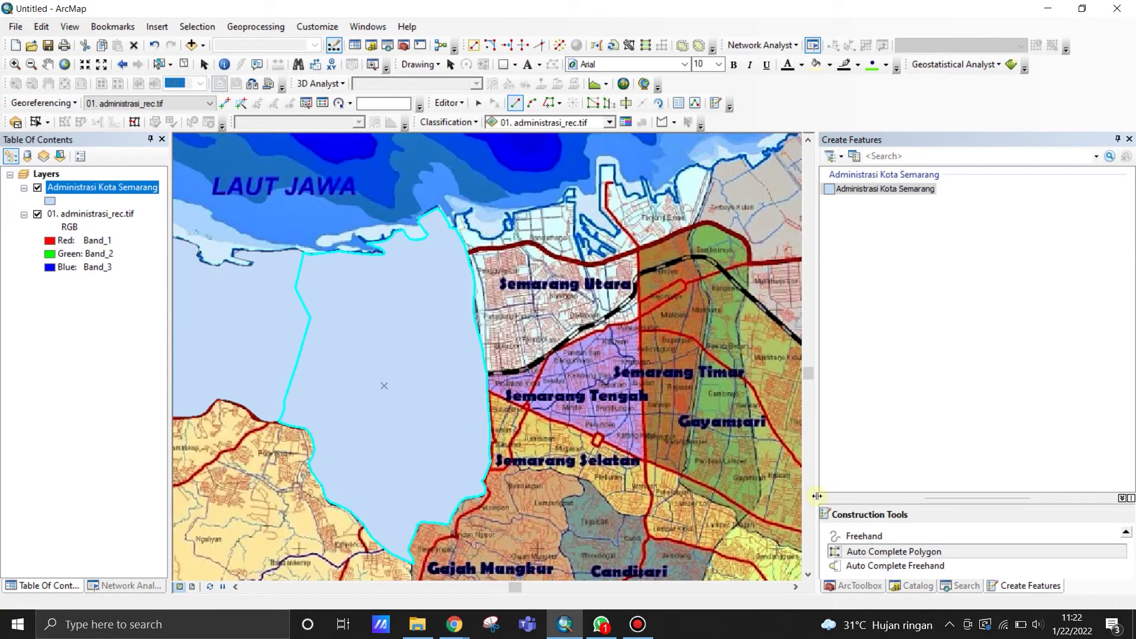
click(886, 552)
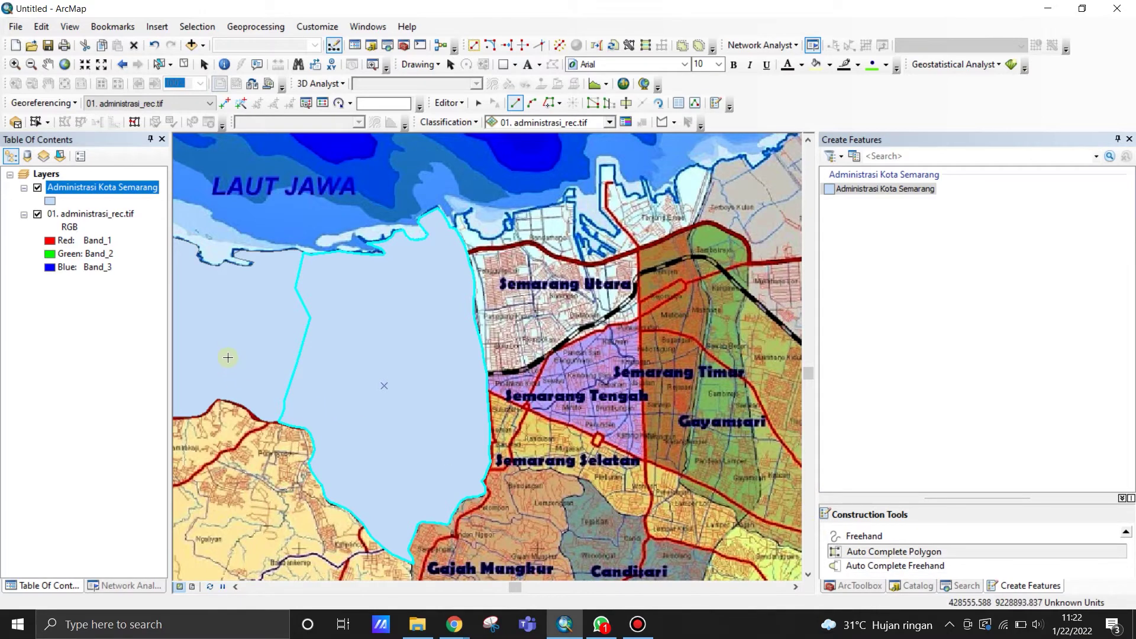
scroll(228, 349, up, 1)
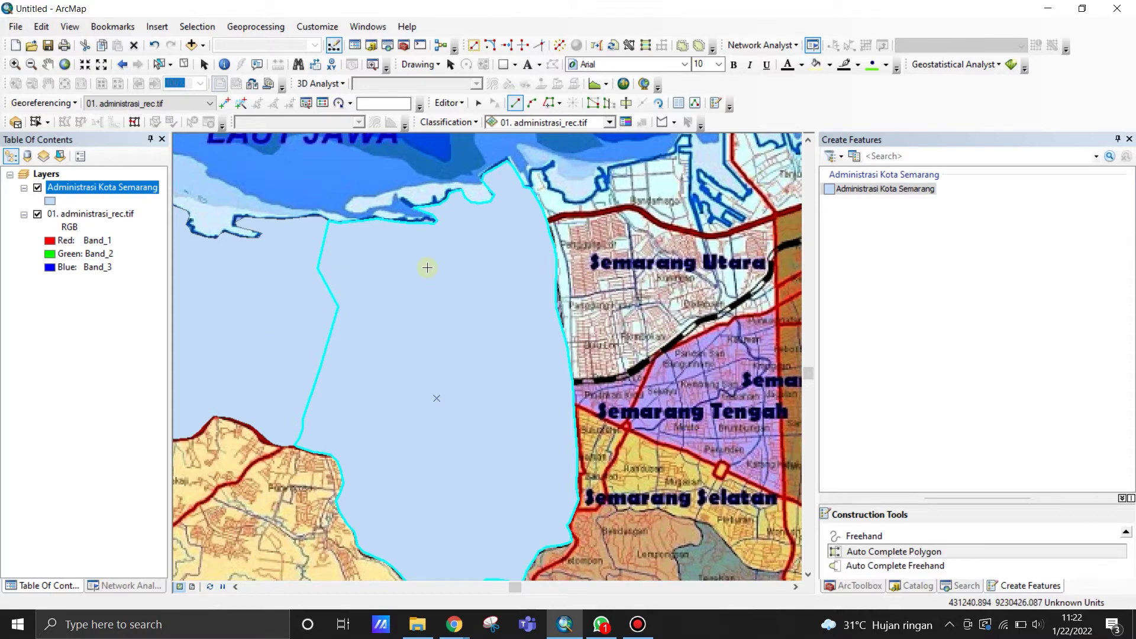
scroll(456, 255, up, 3)
scroll(532, 216, up, 1)
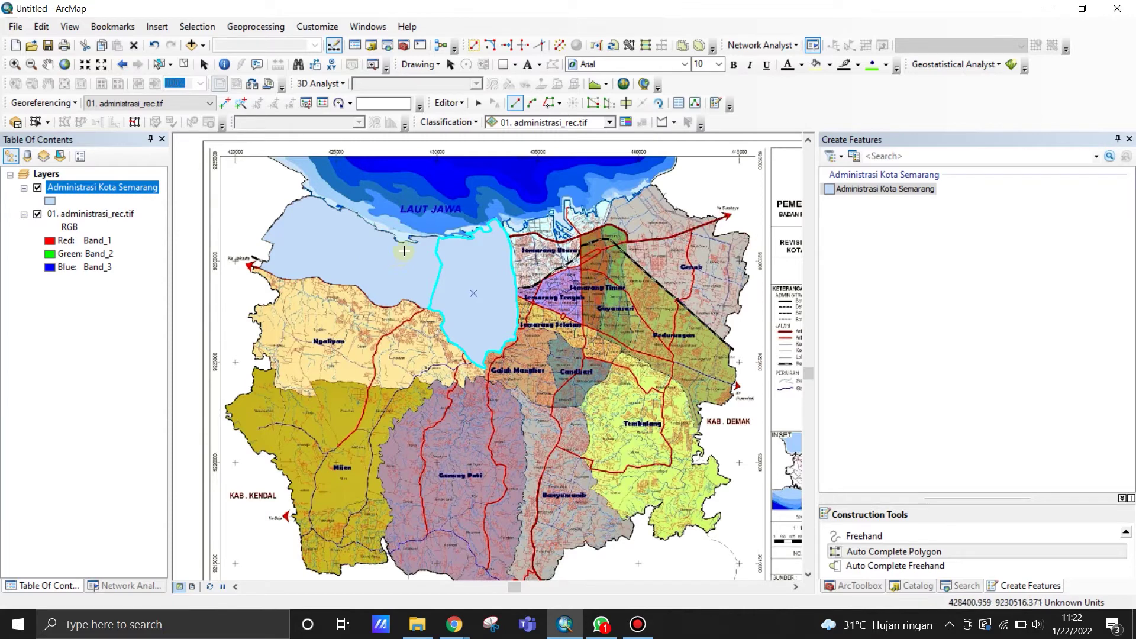
scroll(550, 230, down, 1)
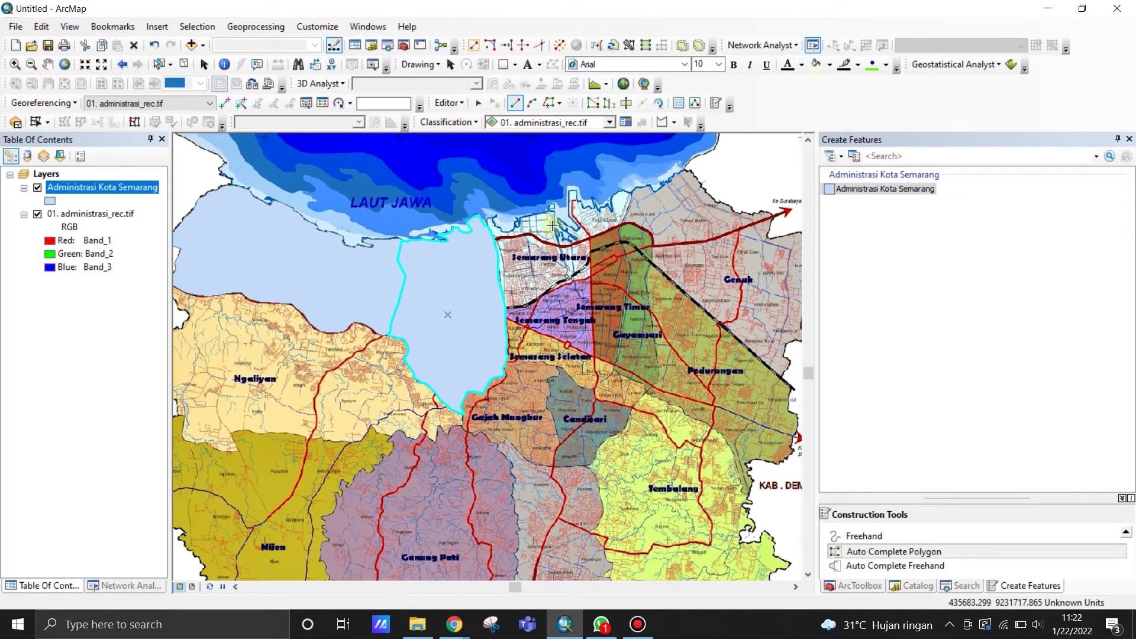
scroll(530, 209, up, 1)
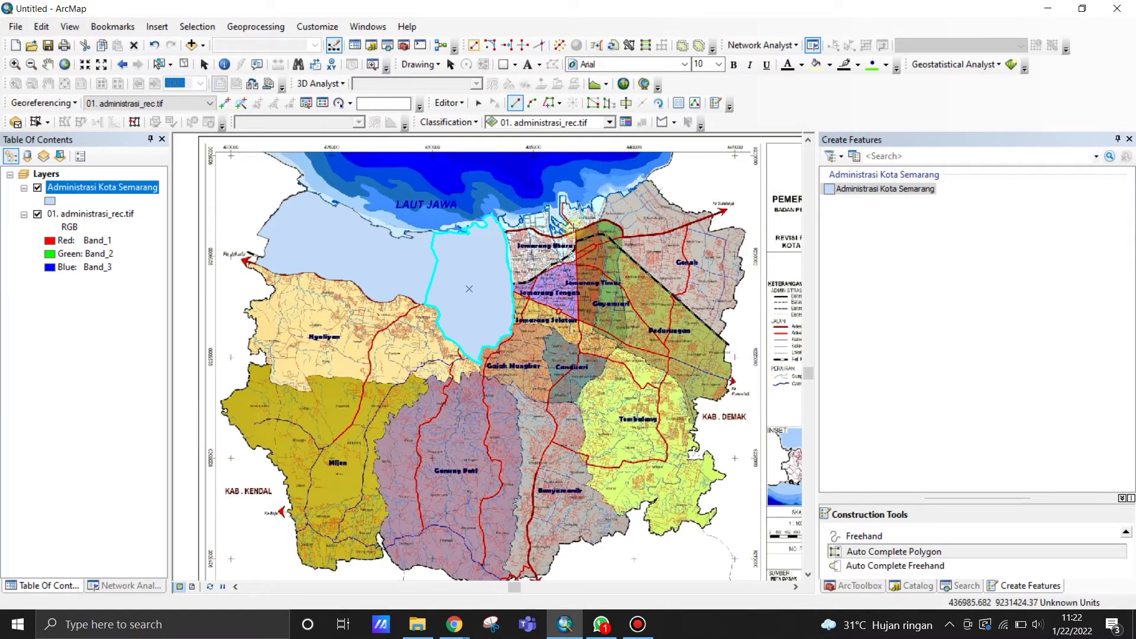
scroll(628, 228, down, 1)
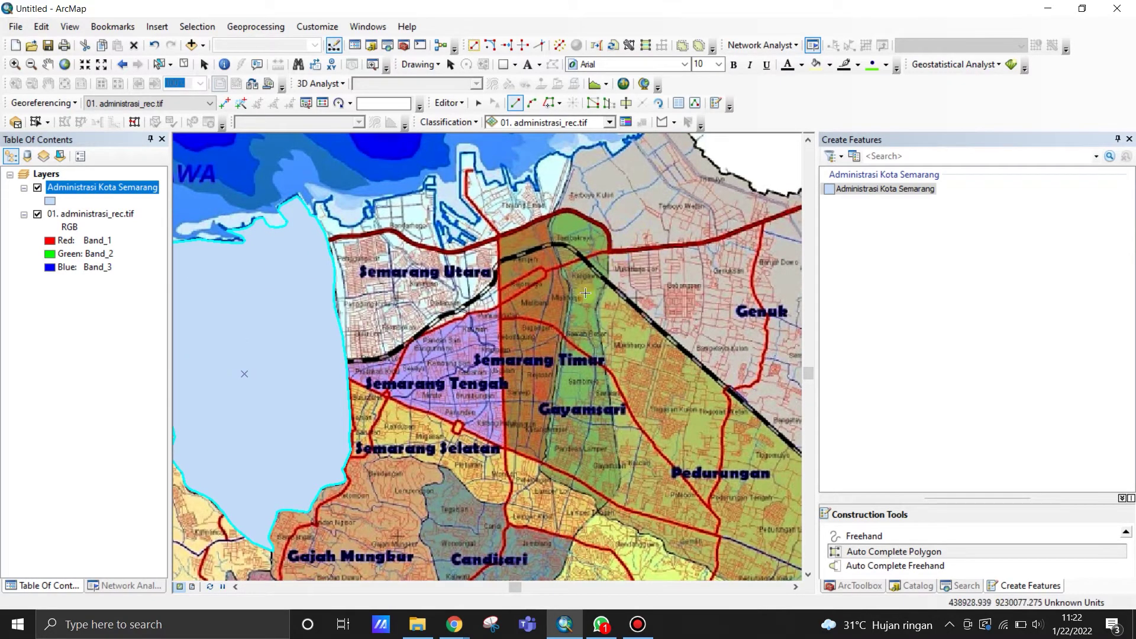
scroll(608, 404, down, 1)
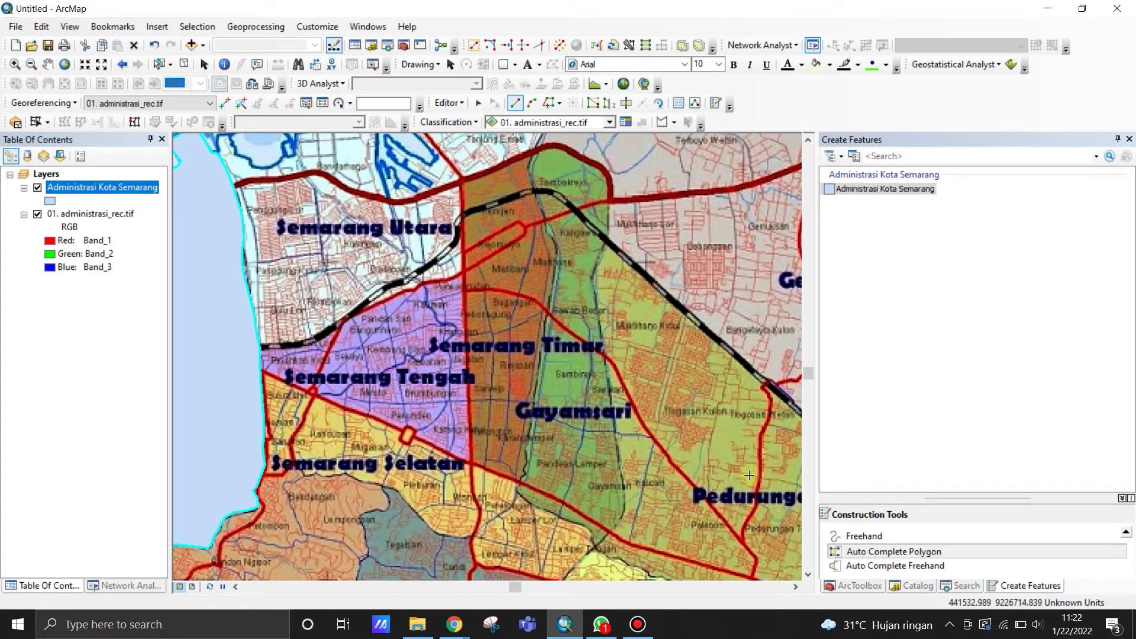
Switch the construction tool to Polygon, ready at the northwestern corner of Semarang Timur.
scroll(868, 554, up, 2)
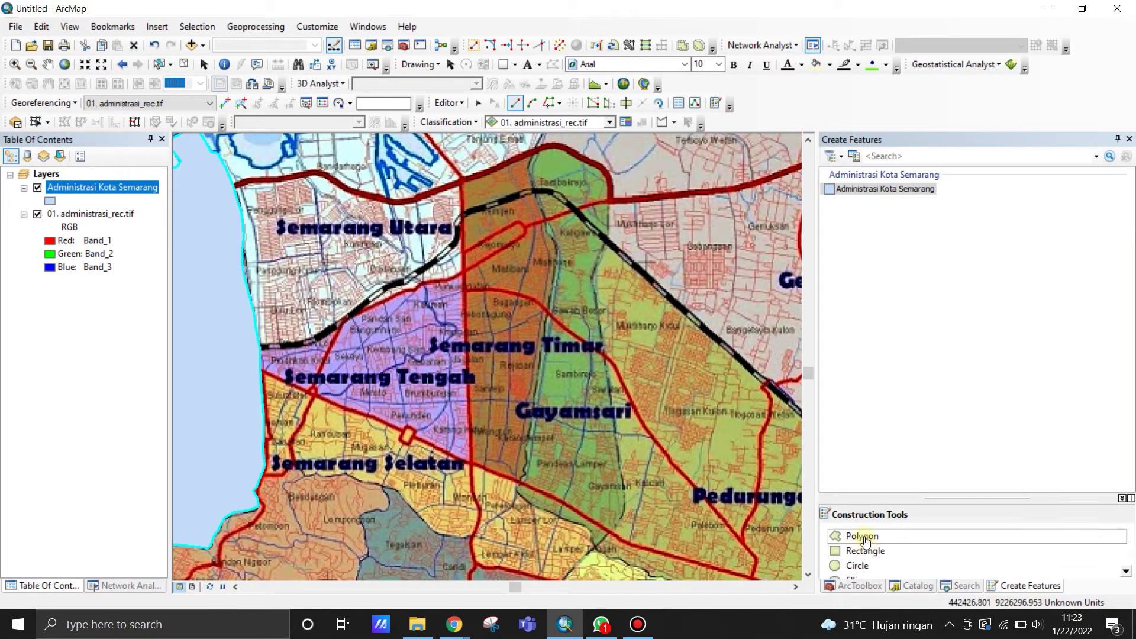
click(863, 537)
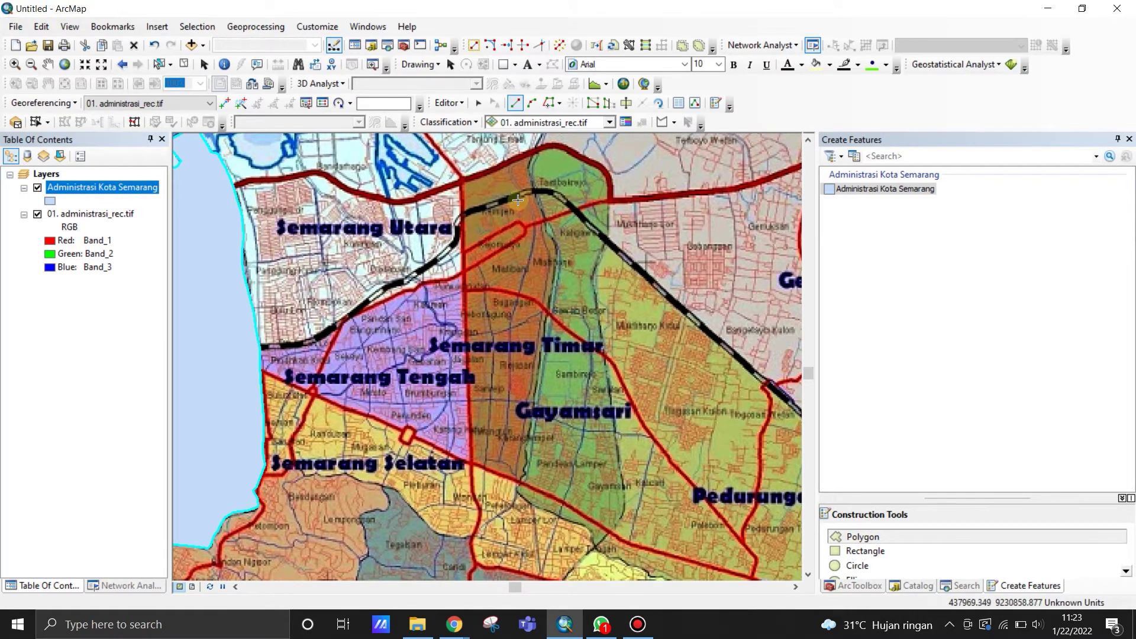
scroll(583, 327, down, 4)
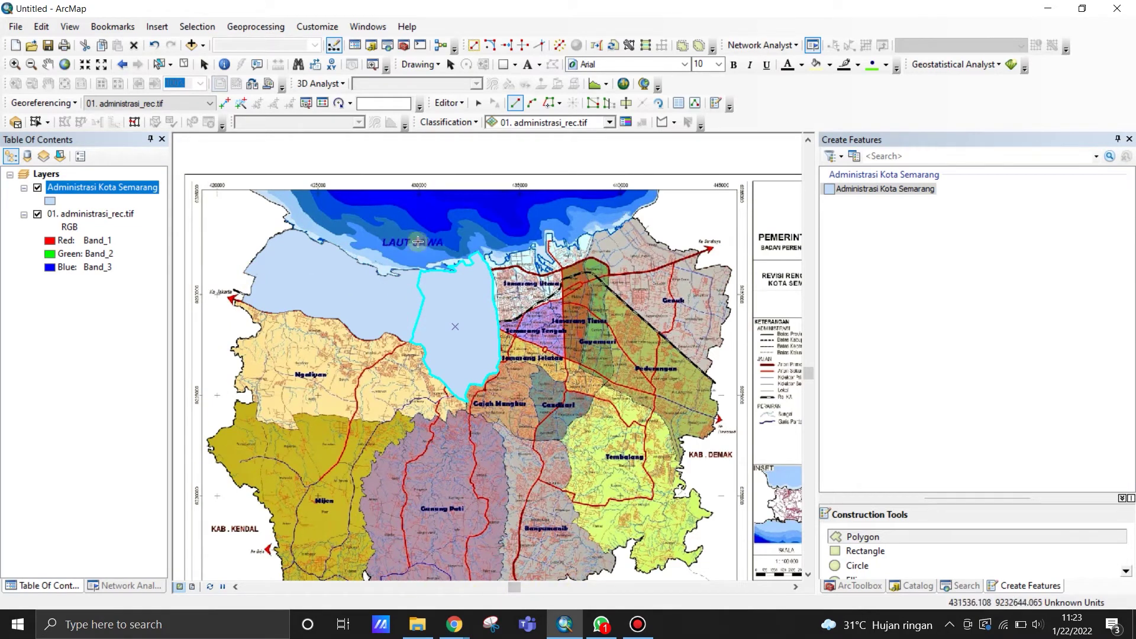
scroll(590, 271, up, 3)
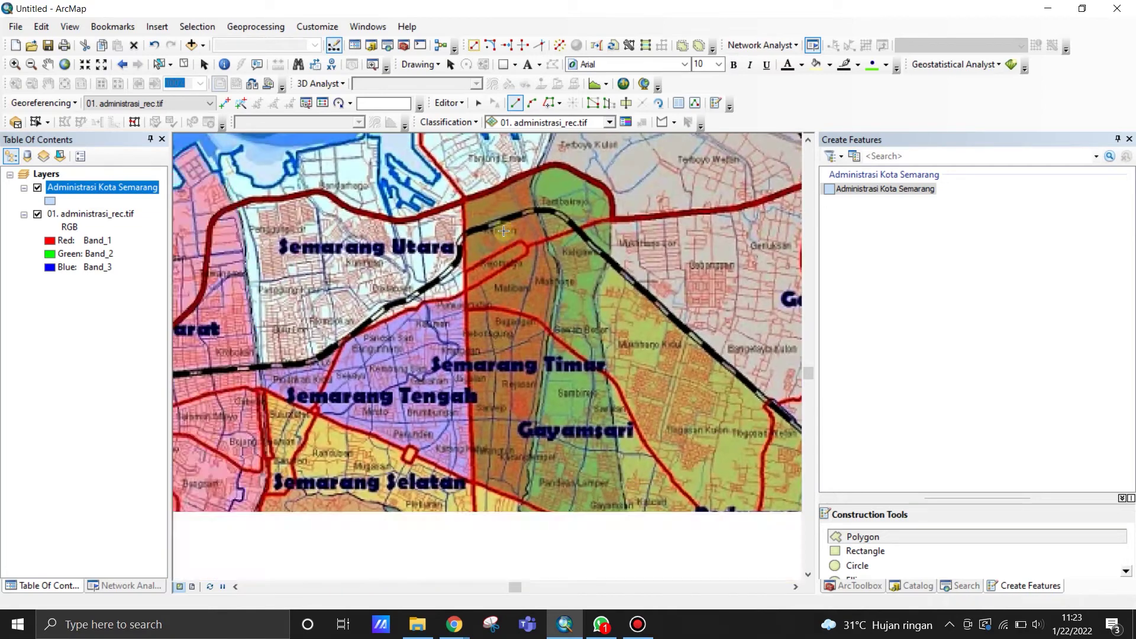
Start a polygon covering Semarang Timur and Gayamsari by tracing the arched main road along their northern edge.
click(464, 200)
click(502, 185)
click(528, 175)
click(546, 167)
click(559, 165)
click(578, 170)
click(598, 179)
click(610, 190)
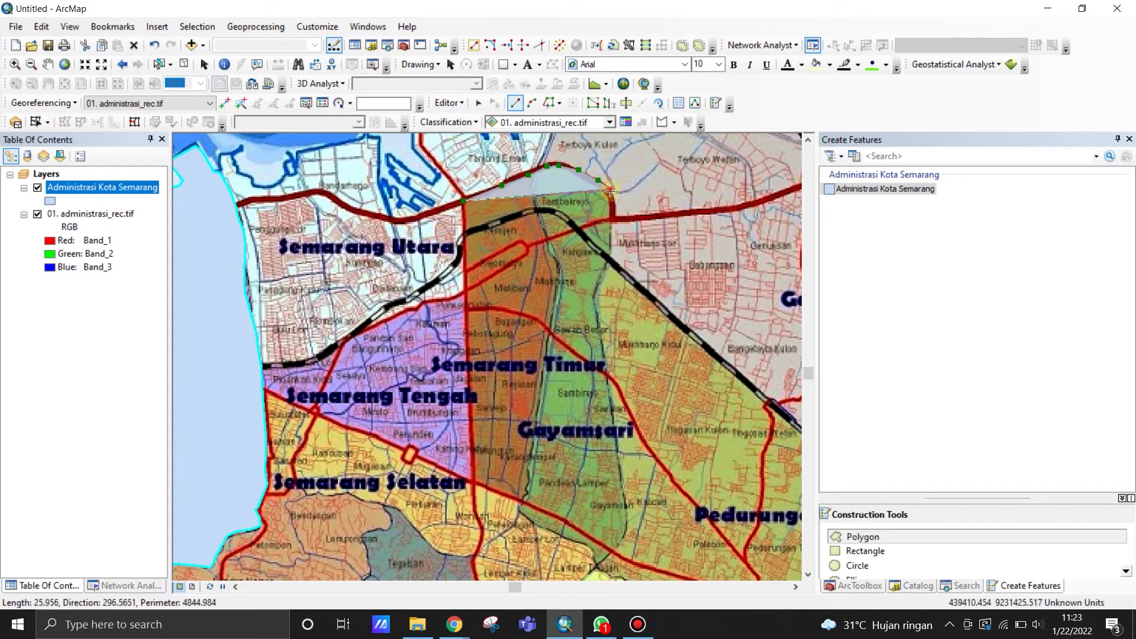
Continue the polygon down Gayamsari's eastern border with Genuk and Pedurungan to its southern tip.
click(615, 209)
click(615, 227)
click(610, 243)
click(607, 265)
click(600, 285)
click(594, 300)
click(624, 505)
click(628, 526)
click(620, 541)
click(606, 558)
click(598, 567)
Trace the southern edge and the western border with Semarang Tengah, and finish the combined Semarang Timur and Gayamsari polygon.
click(590, 549)
click(577, 542)
click(554, 536)
click(534, 526)
click(520, 511)
click(521, 501)
click(507, 496)
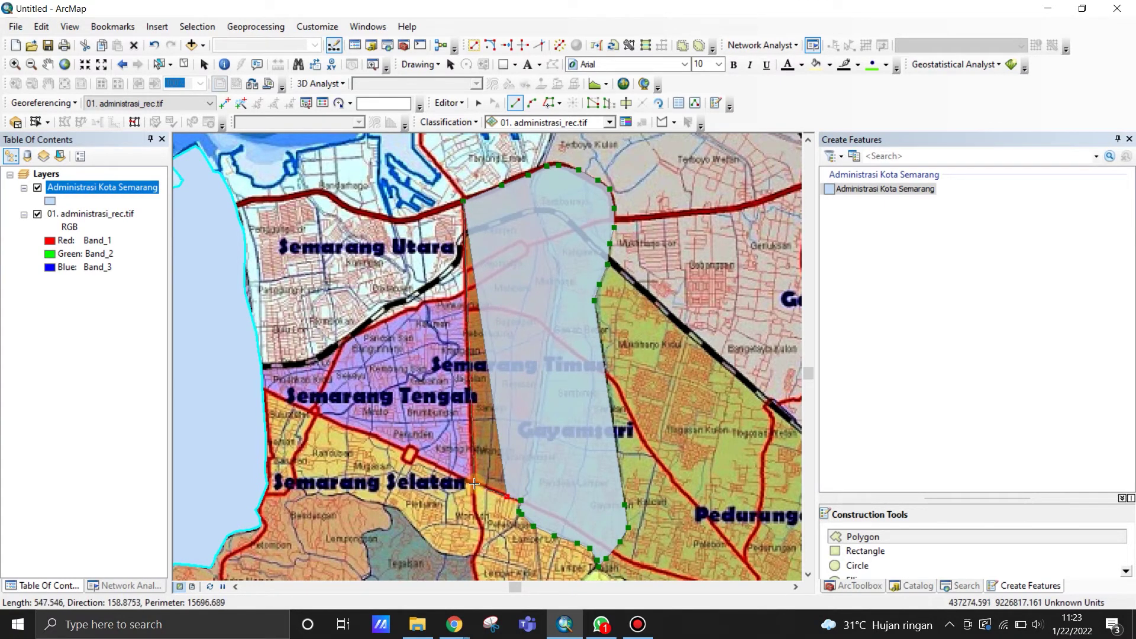
click(471, 485)
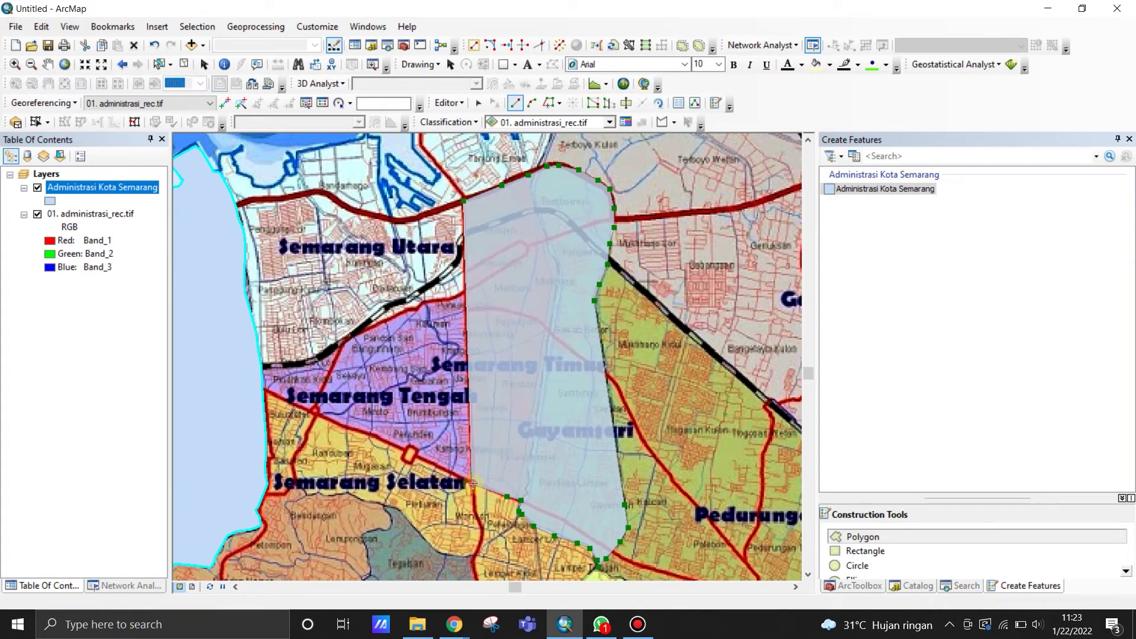
double_click(465, 307)
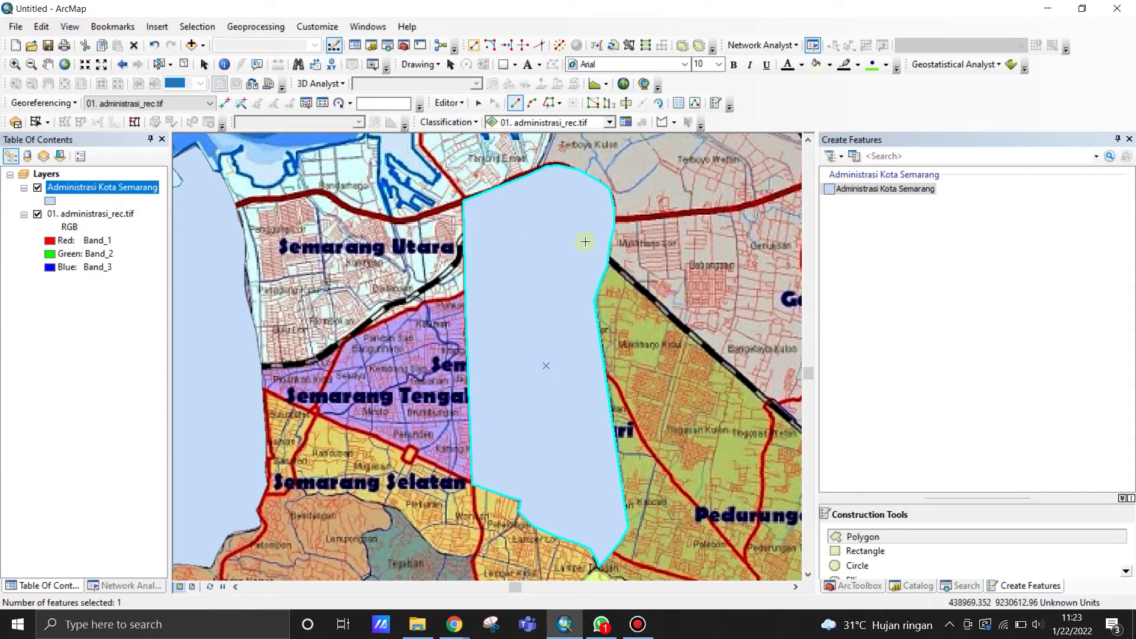
Symbolize the Administrasi Kota Semarang layer with no fill colour and a yellow outline of width 2.
click(53, 202)
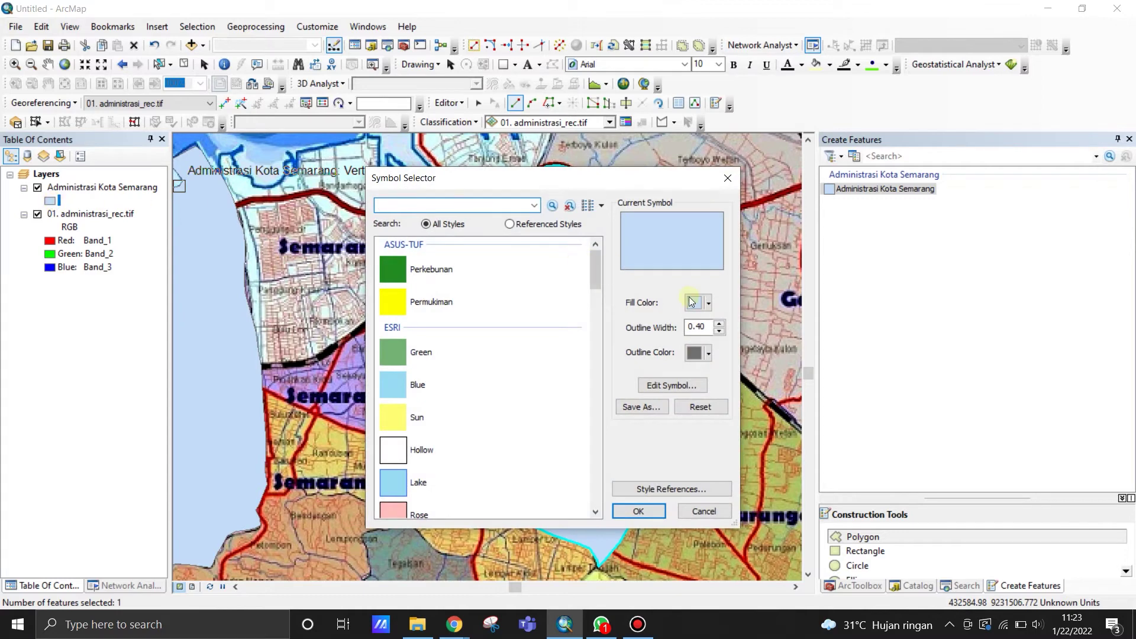
click(708, 303)
click(712, 322)
click(708, 353)
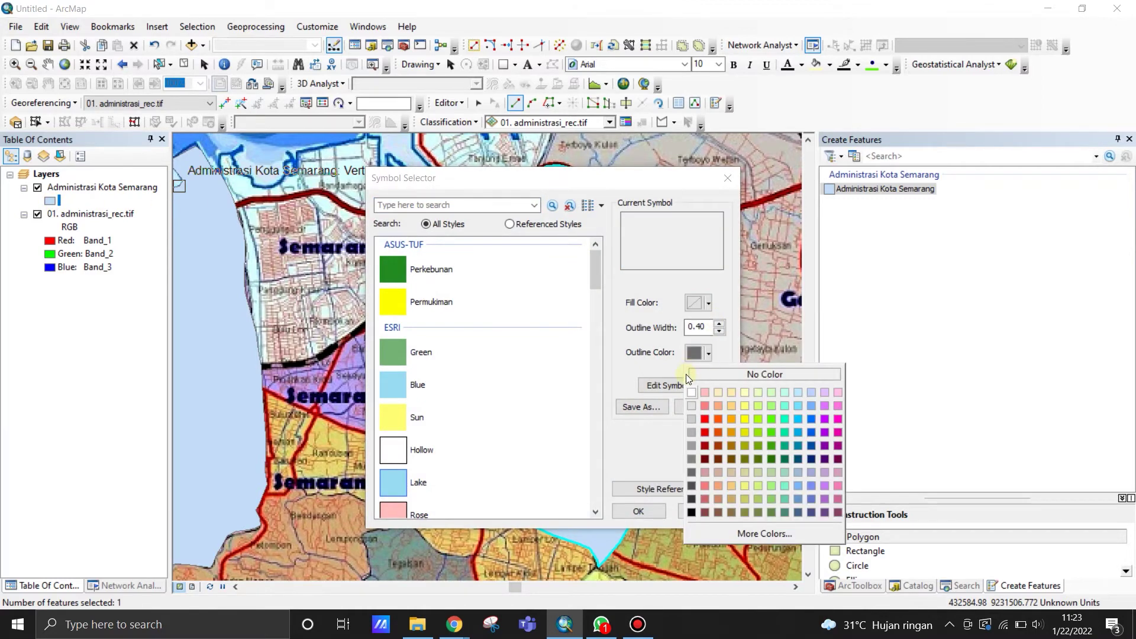
click(745, 434)
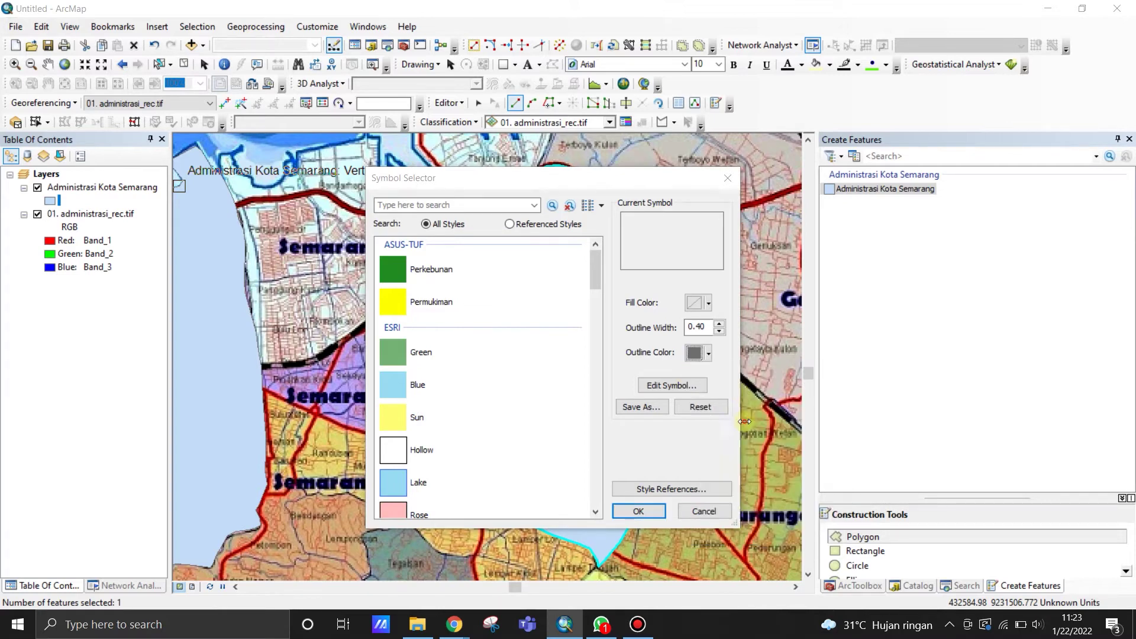
click(718, 324)
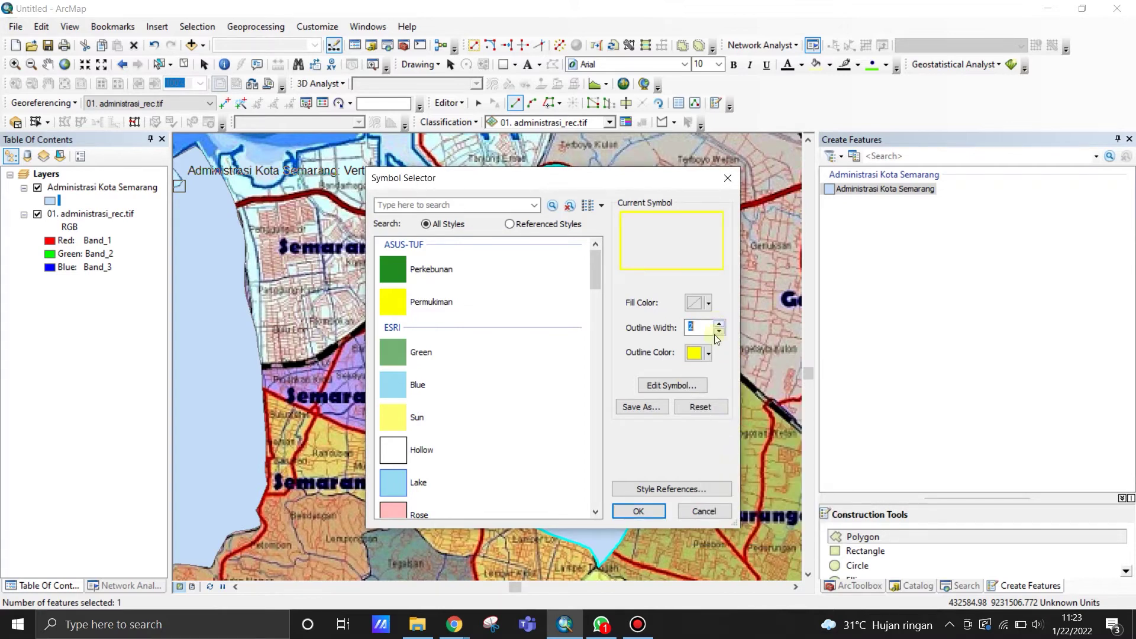
click(640, 511)
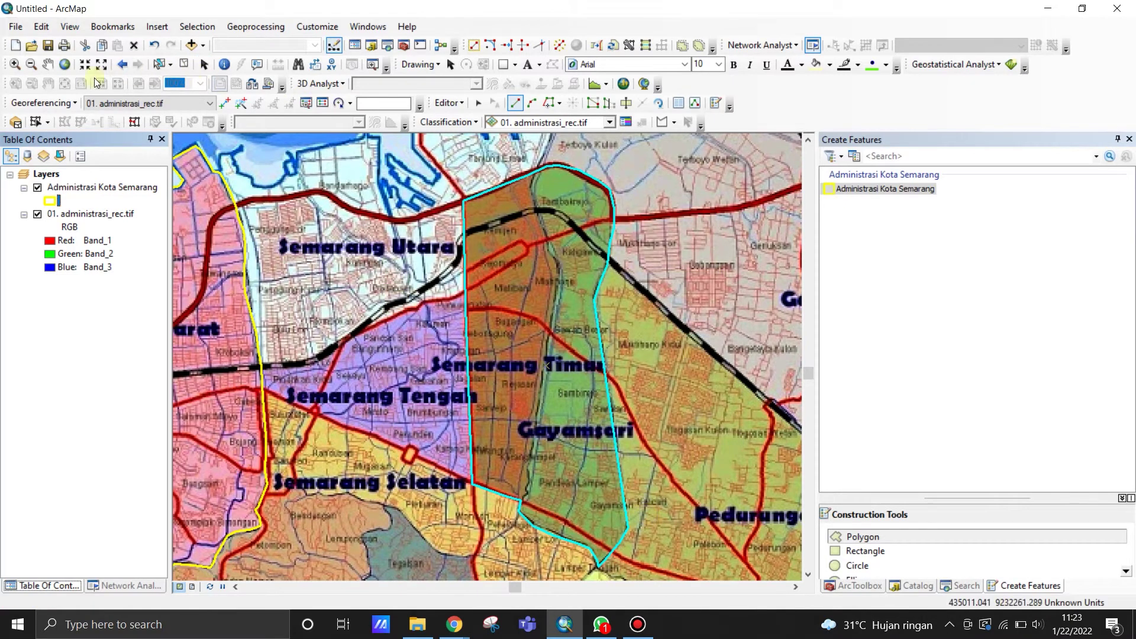
Select the combined Semarang Timur and Gayamsari polygon and start a cut line along their shared border, from north of the arched road past the railway.
click(158, 64)
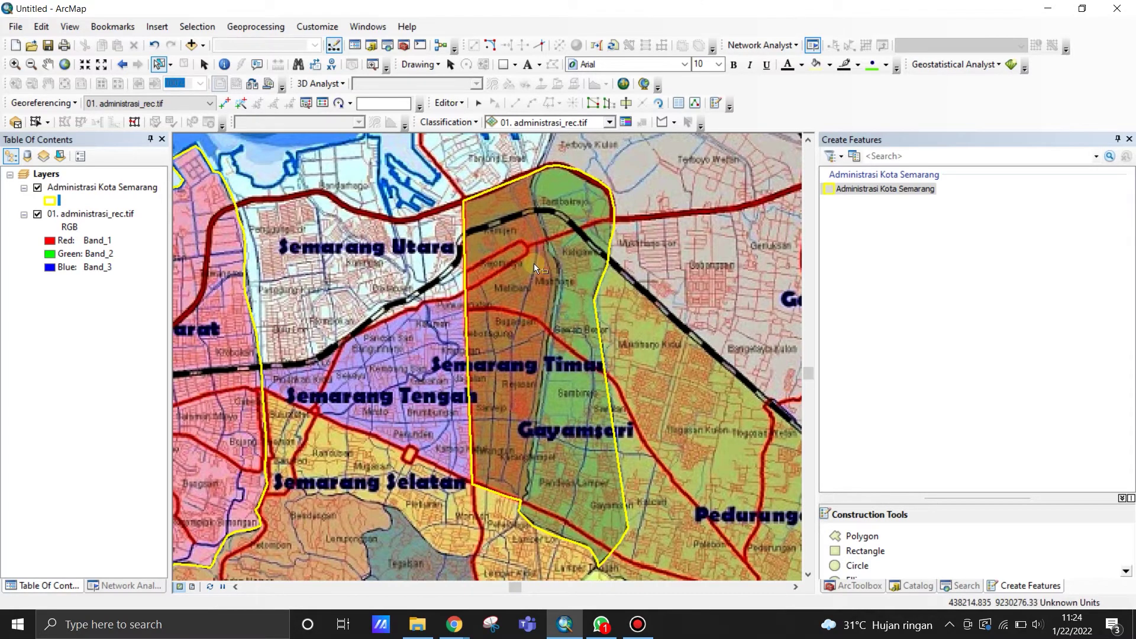
click(548, 289)
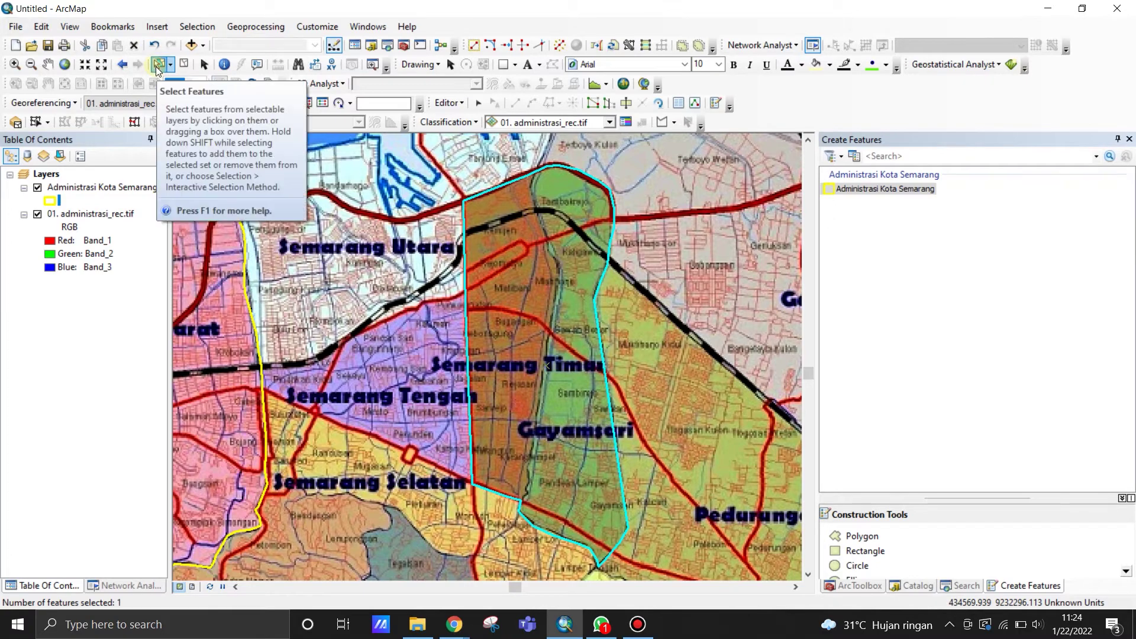
click(158, 65)
click(640, 302)
click(524, 292)
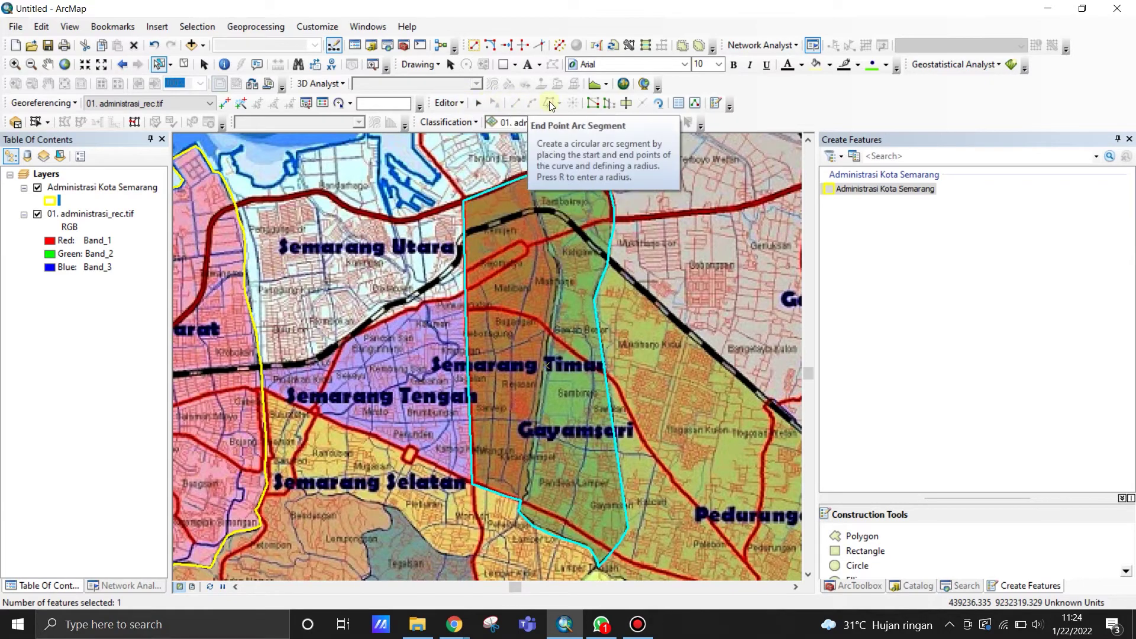
click(628, 104)
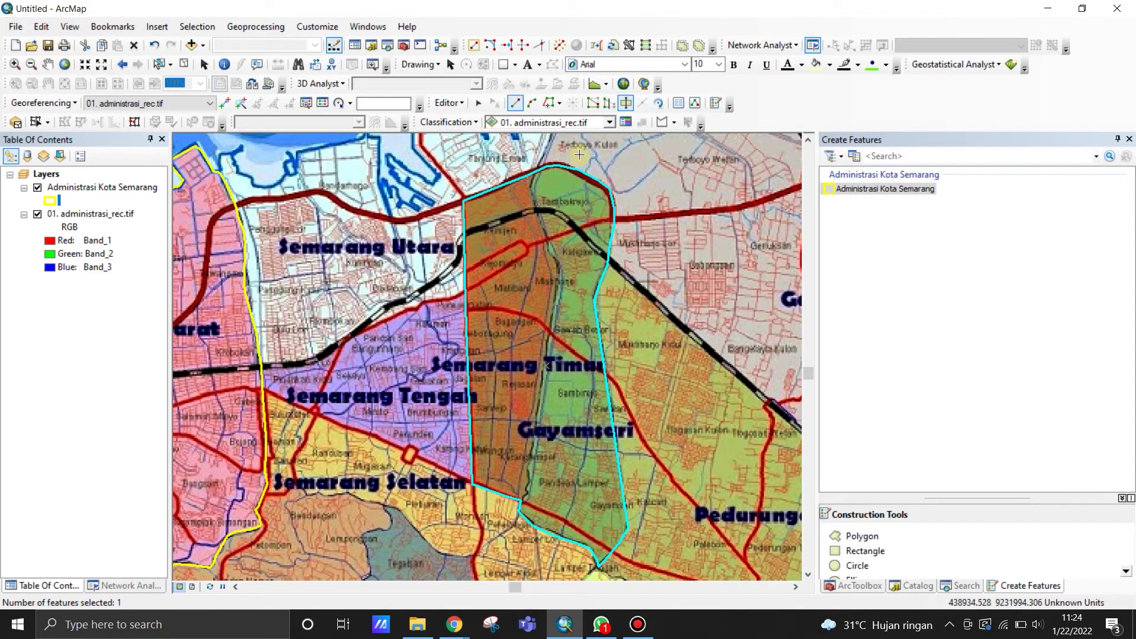
scroll(579, 155, up, 3)
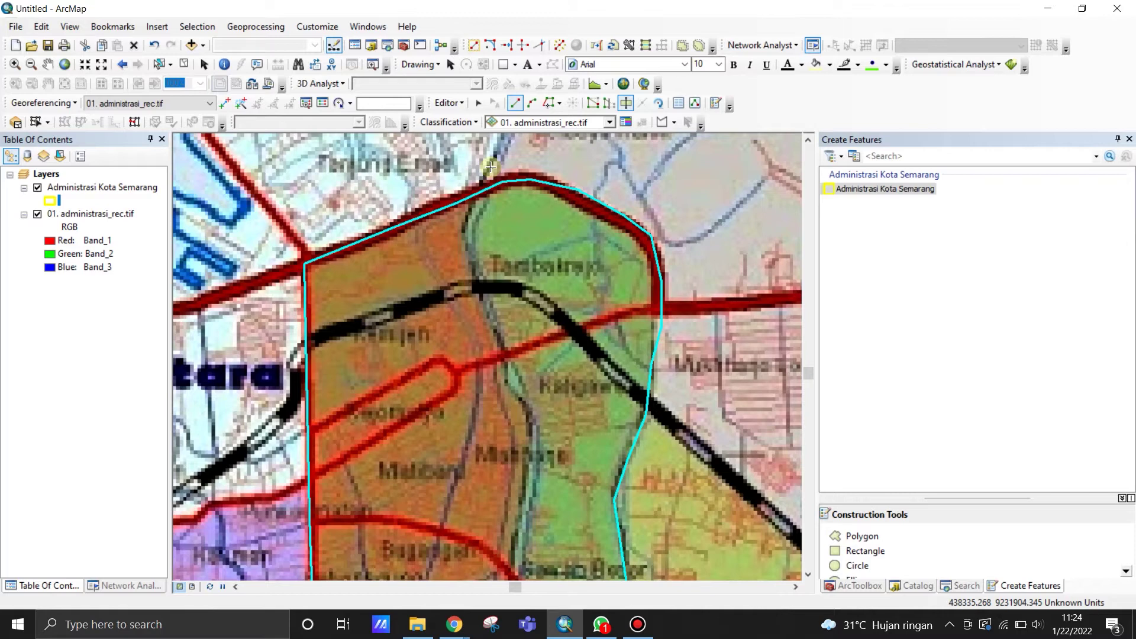
click(494, 158)
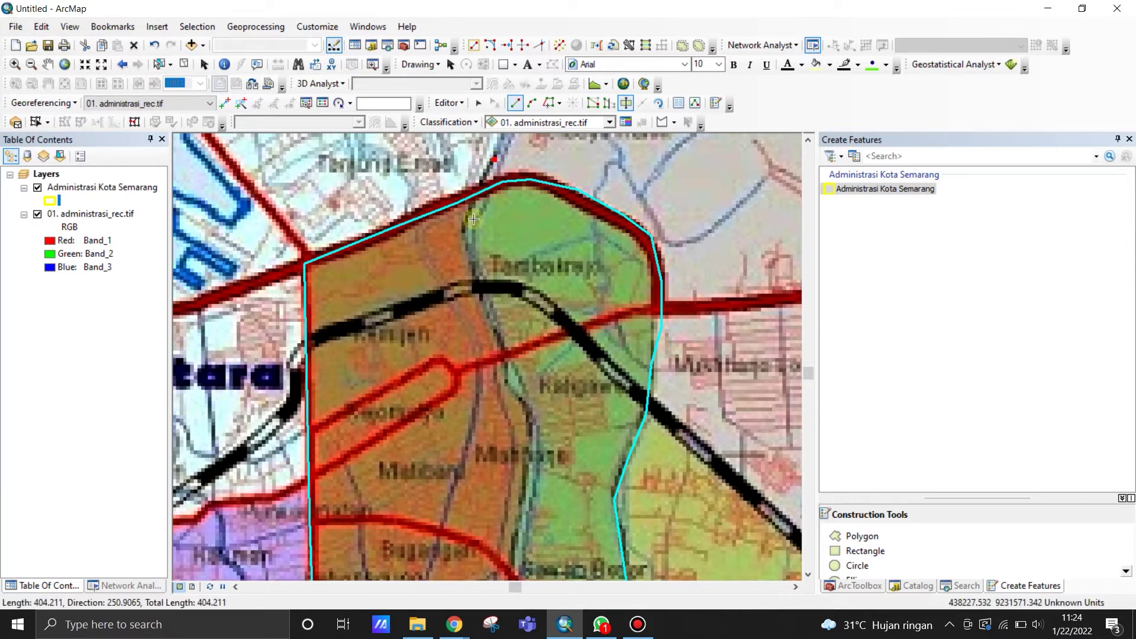
click(467, 218)
click(465, 235)
click(469, 255)
click(480, 281)
click(489, 306)
click(500, 332)
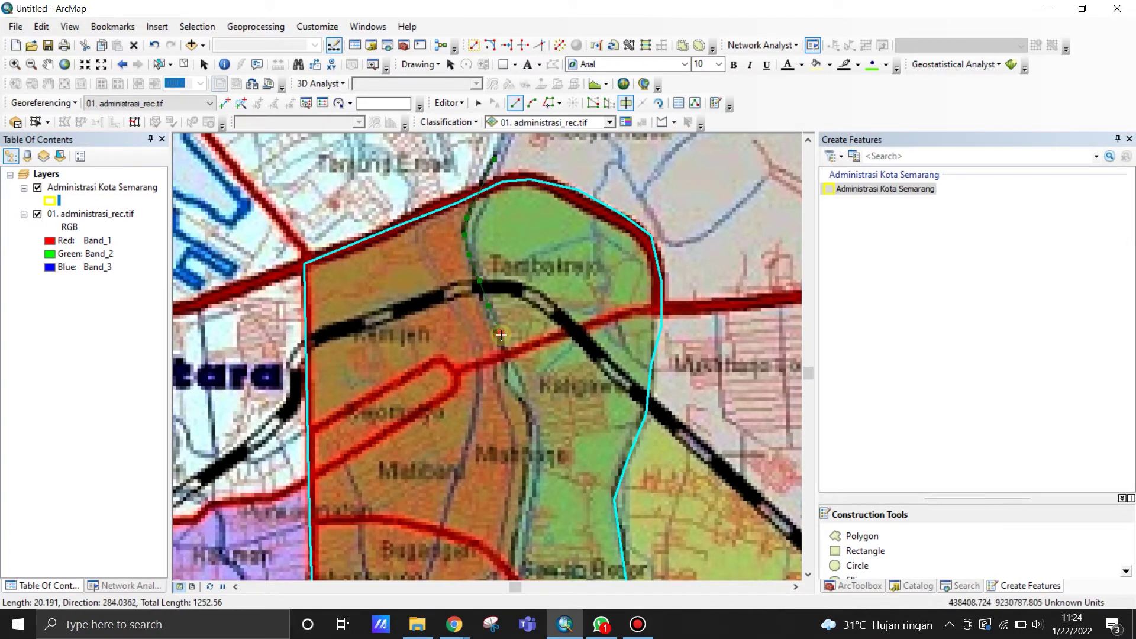
Continue the cut line south along the Semarang Timur and Gayamsari border, past Kaligawe and Mlatiharjo, to the Semarang Timur label.
drag(501, 335, 488, 251)
click(493, 278)
click(496, 298)
click(508, 319)
click(517, 335)
click(515, 371)
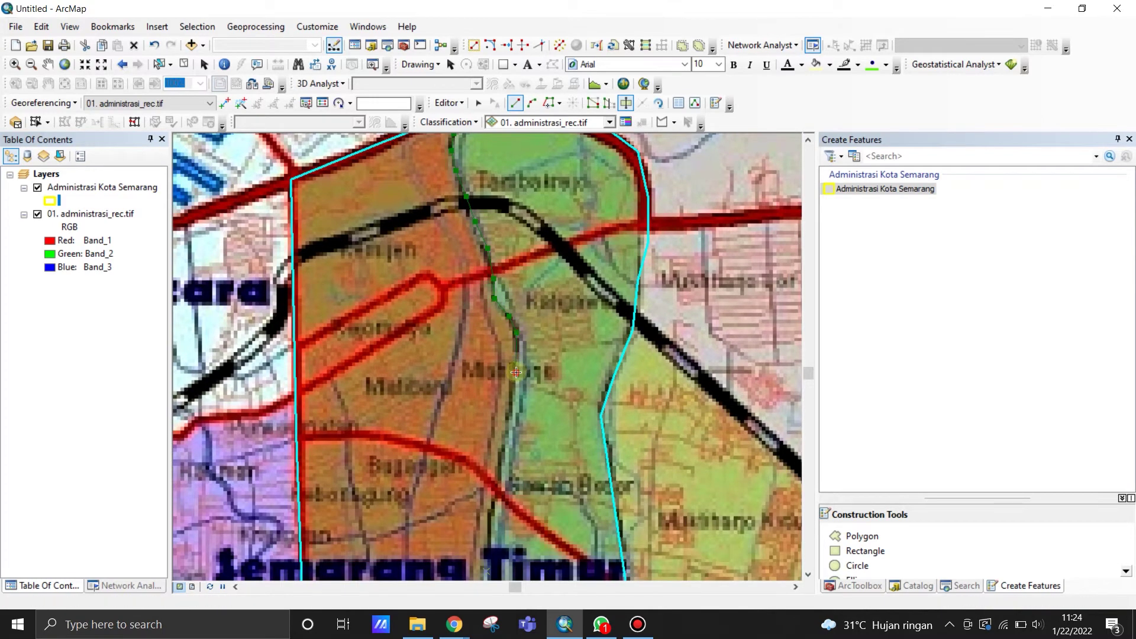
drag(516, 372, 531, 251)
click(522, 301)
drag(521, 300, 541, 185)
click(519, 306)
drag(519, 306, 533, 206)
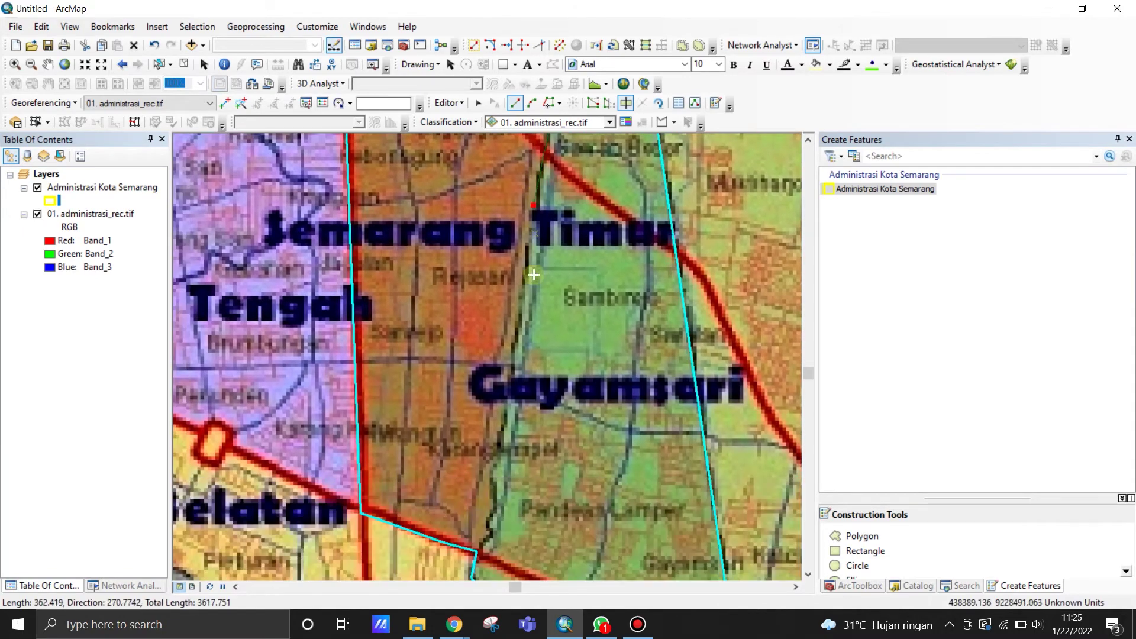
Trace the cut line down the rest of the border to the southern main road and finish it outside the polygon, splitting Semarang Timur from Gayamsari.
click(518, 326)
drag(513, 374, 538, 259)
click(535, 261)
click(531, 277)
click(525, 319)
click(521, 337)
click(515, 357)
click(515, 379)
click(514, 398)
click(512, 411)
click(514, 423)
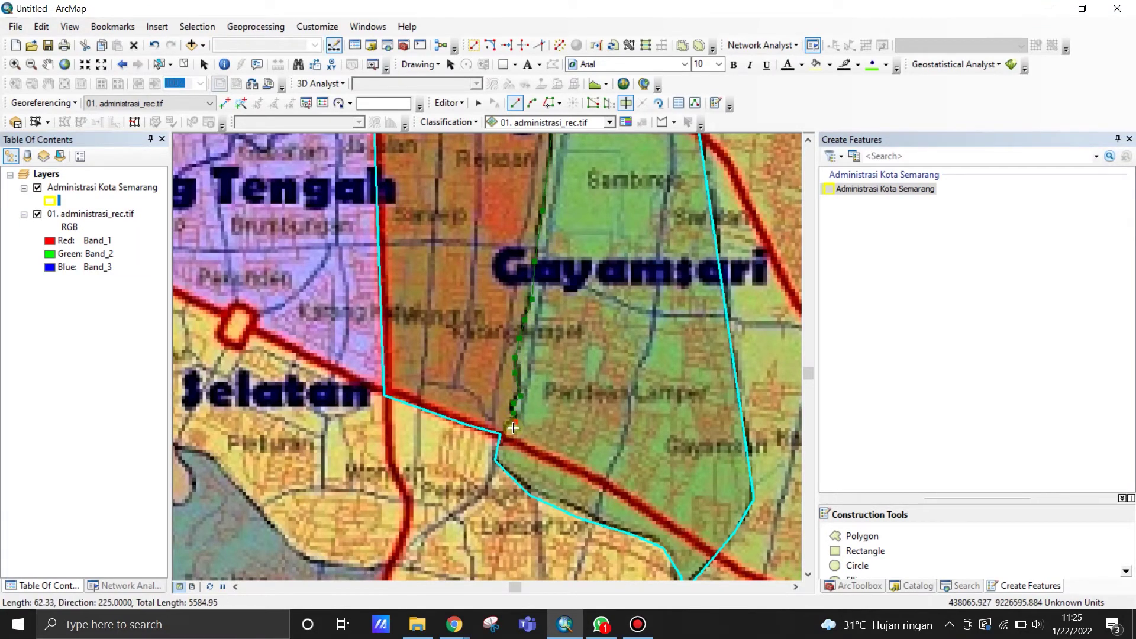
drag(513, 427, 543, 341)
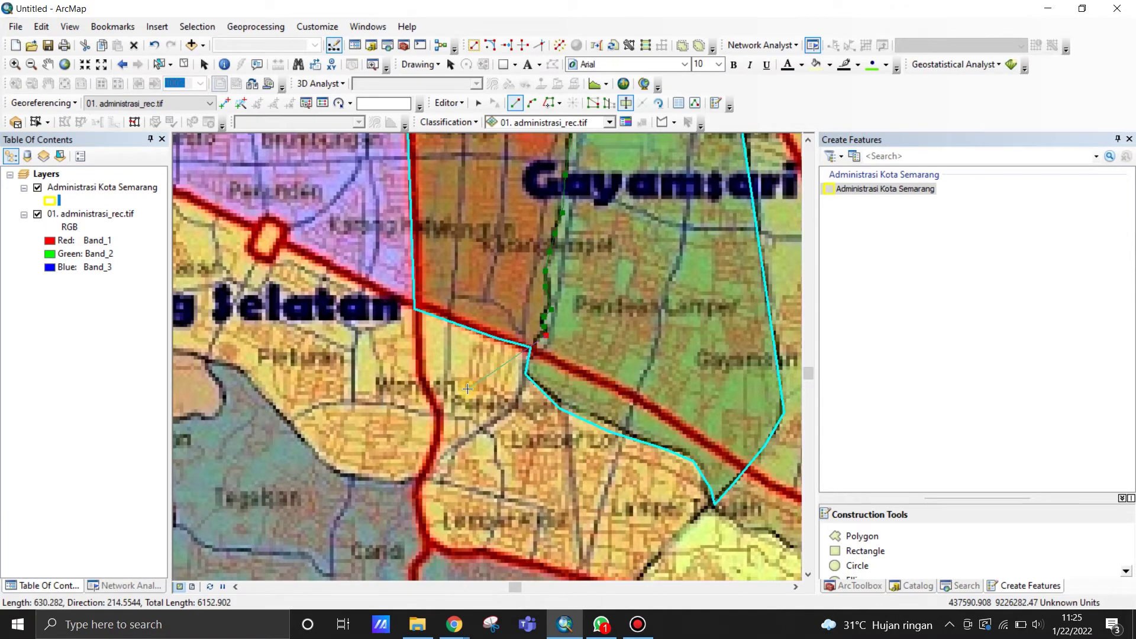
double_click(467, 388)
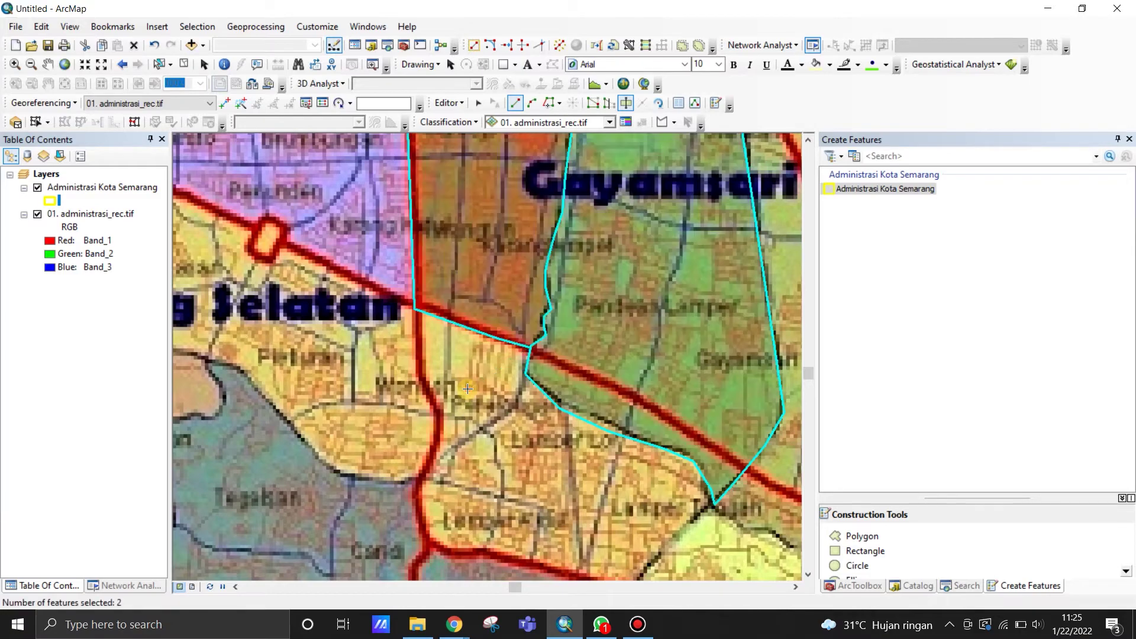
Examine the split between Semarang Timur and Gayamsari and the remaining undigitized districts across the whole map.
scroll(456, 388, down, 3)
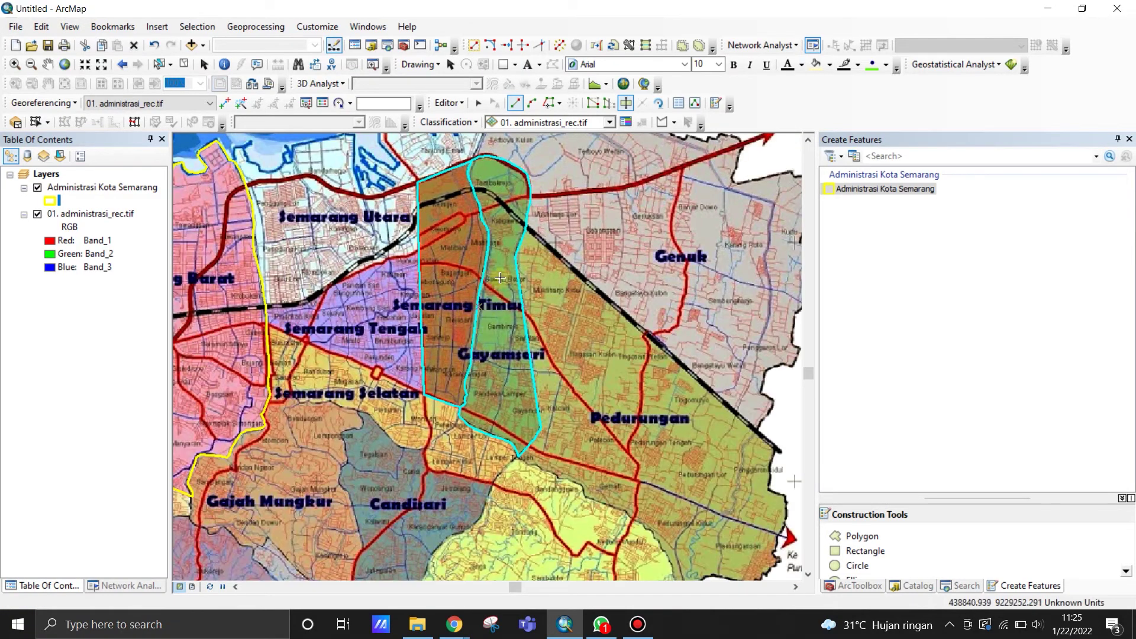
scroll(456, 390, up, 2)
scroll(433, 430, down, 3)
scroll(434, 430, up, 5)
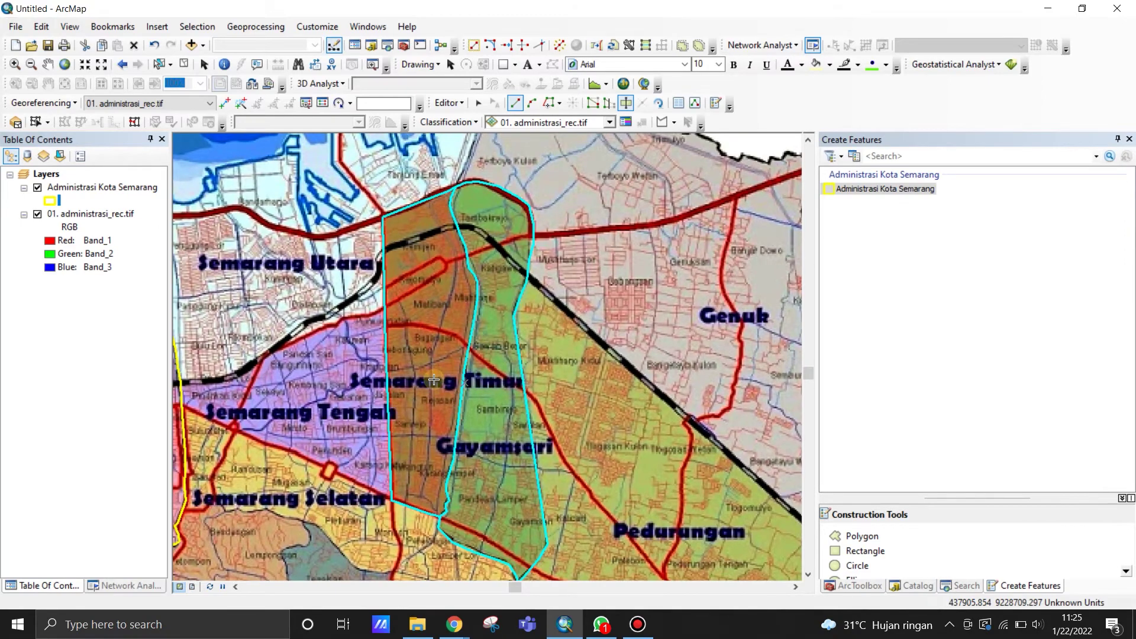
click(626, 104)
scroll(536, 213, down, 3)
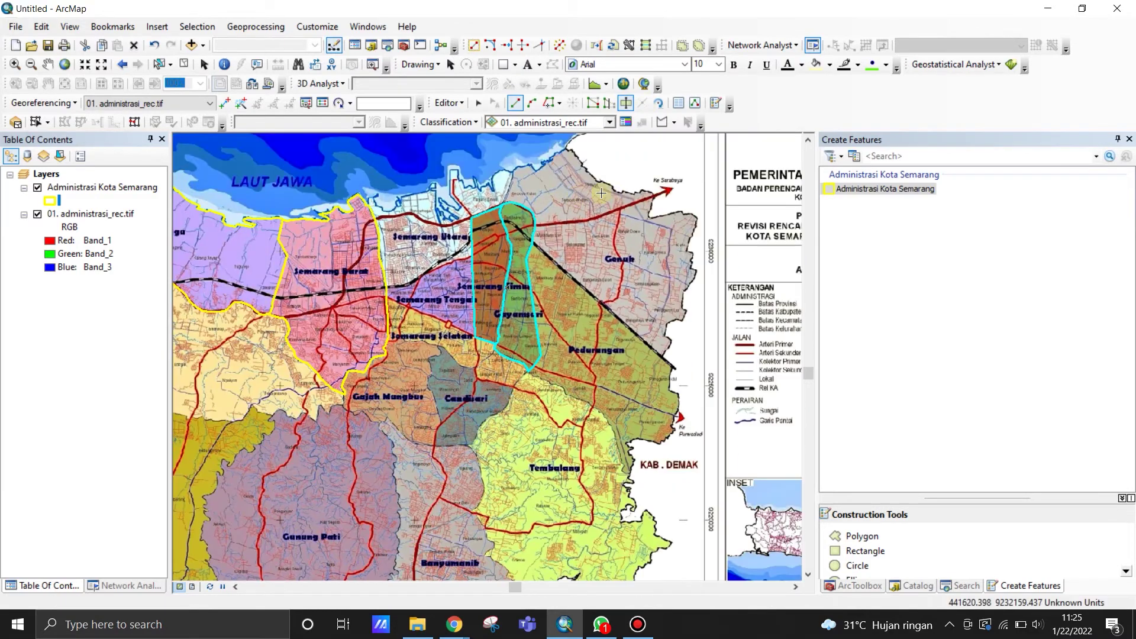
scroll(601, 193, down, 2)
scroll(468, 220, up, 1)
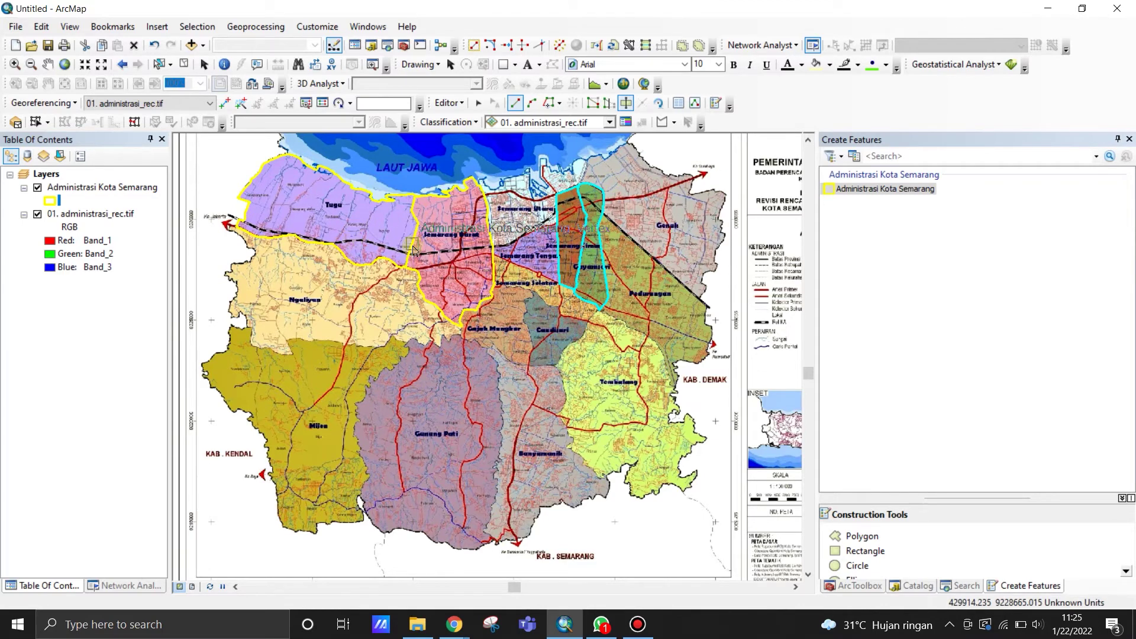
click(627, 104)
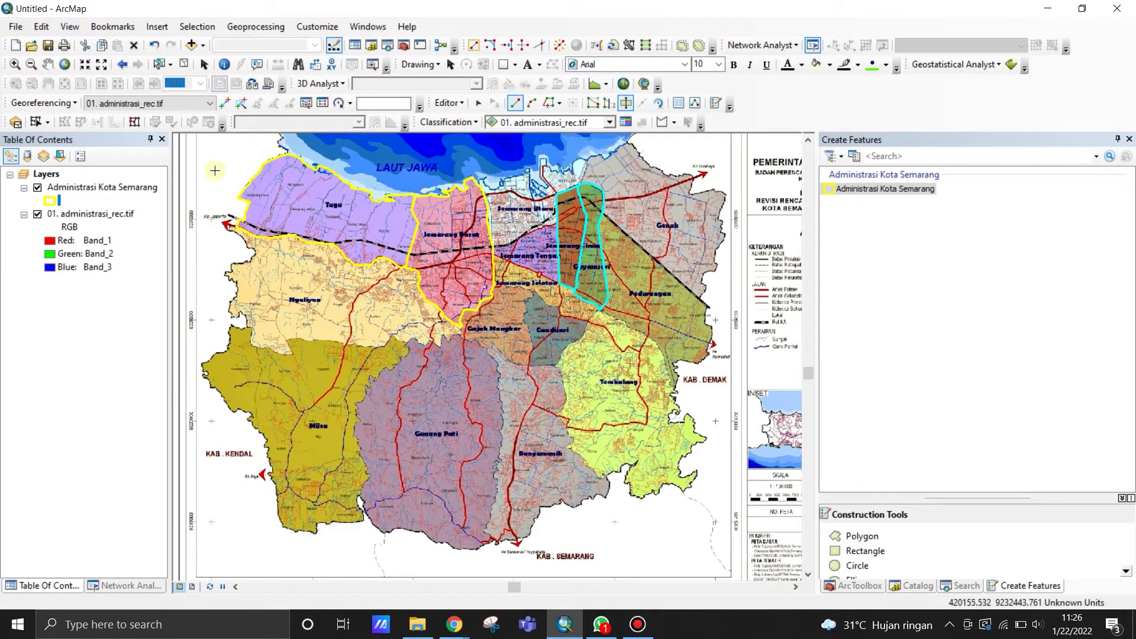
Stop the editing session and save the digitized district polygons.
click(454, 106)
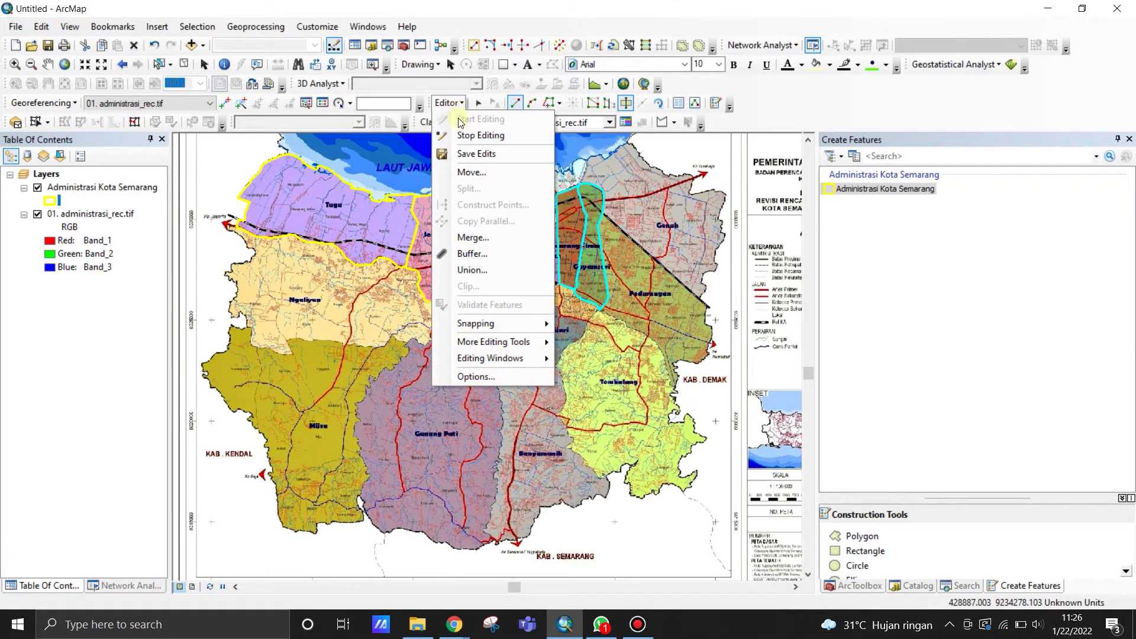
click(465, 137)
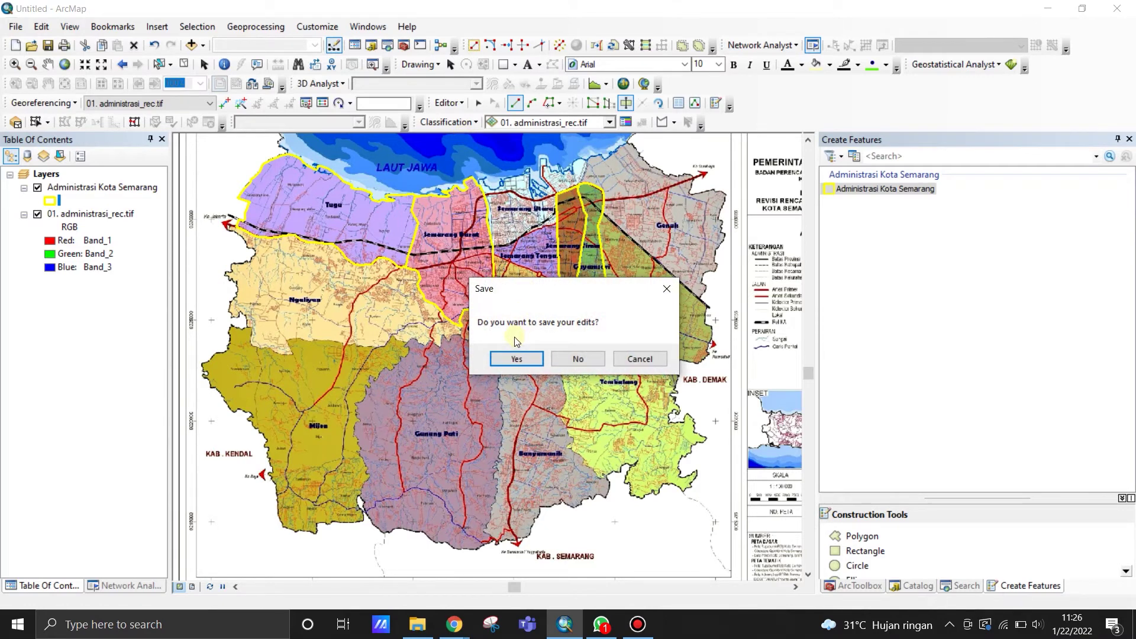
click(523, 359)
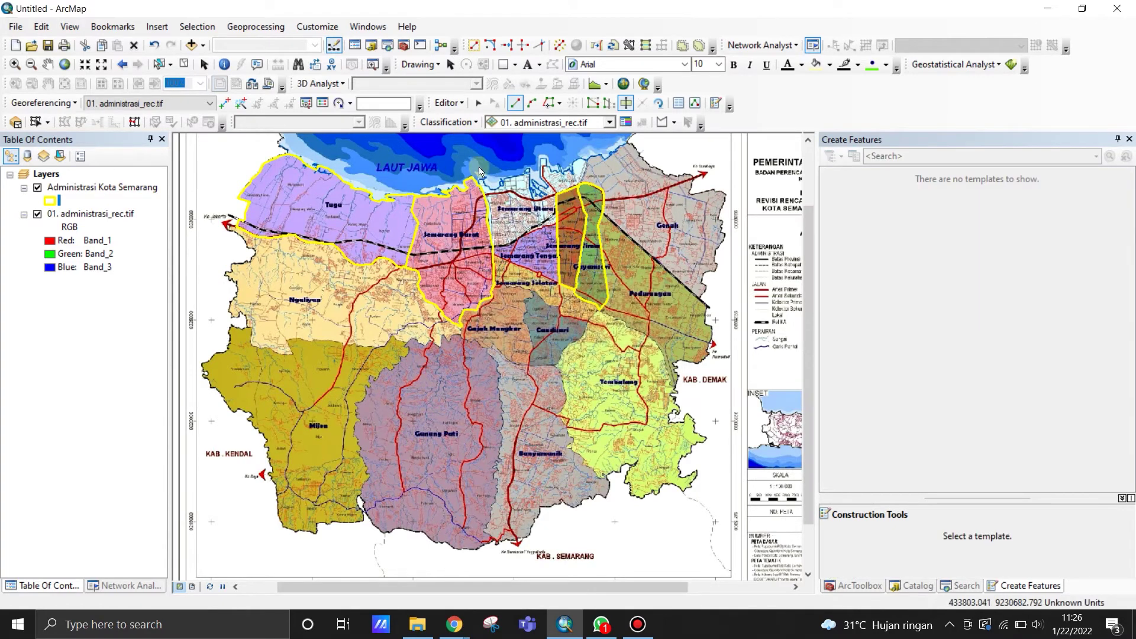
click(450, 103)
click(460, 110)
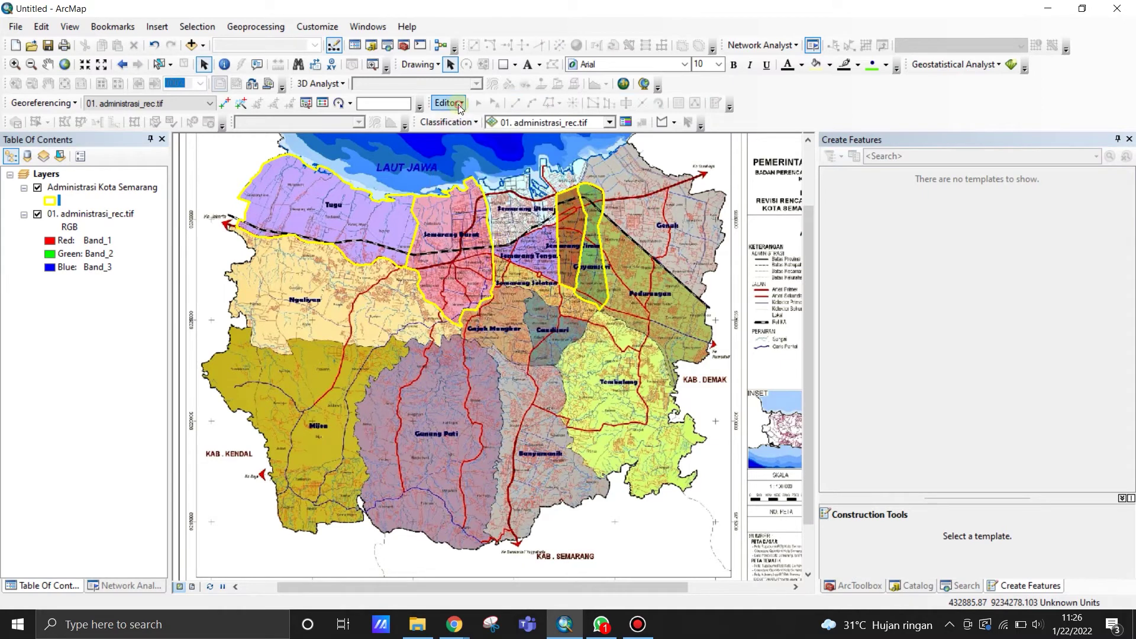
Create a polyline shapefile named Jalan in the Bahan folder with the WGS 1984 UTM Zone 49S coordinate system.
click(918, 585)
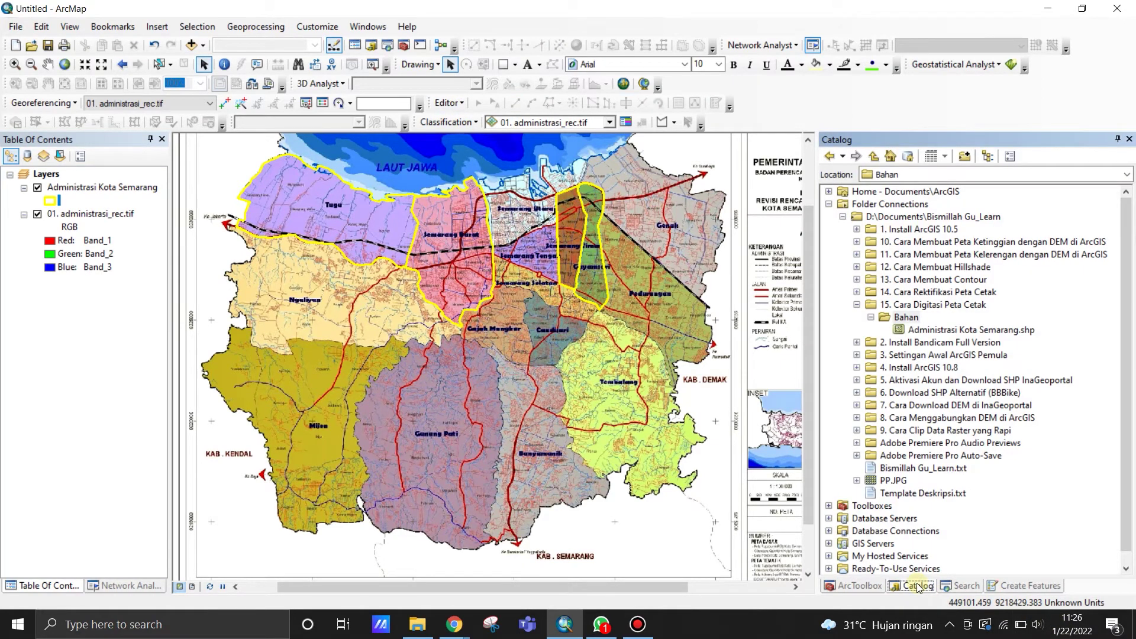
right_click(903, 319)
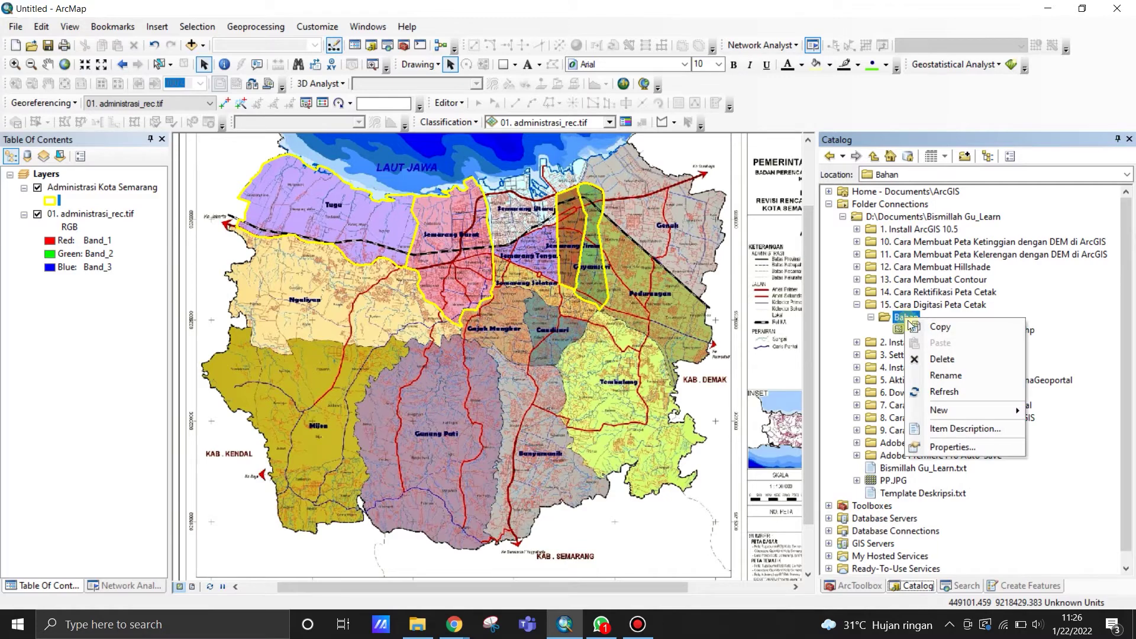
mouse_move(946, 408)
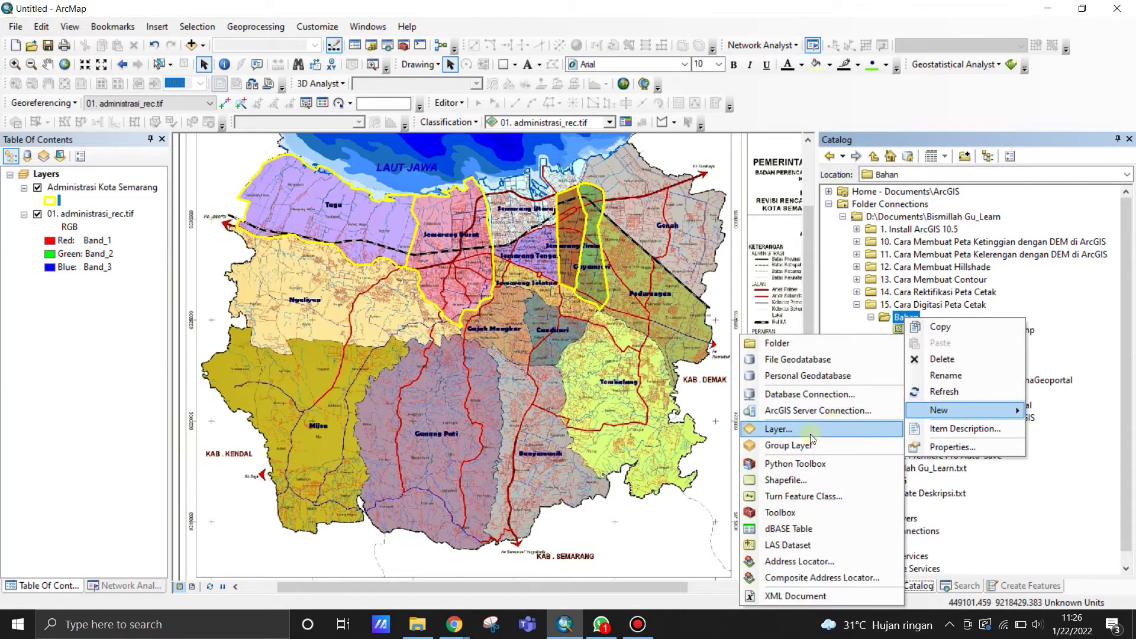
click(786, 479)
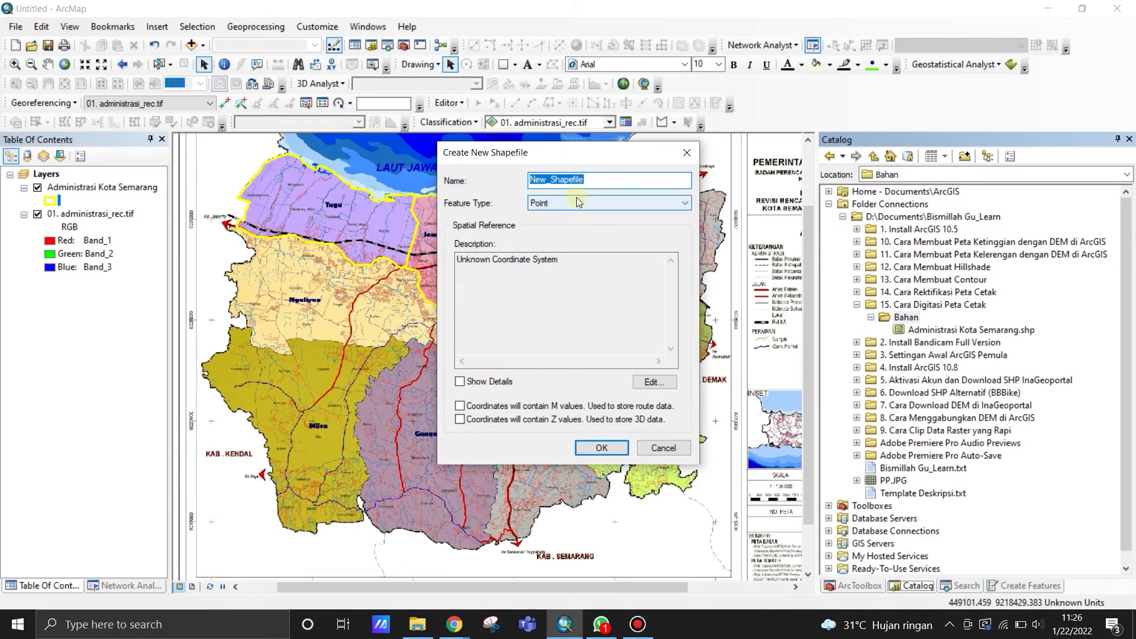
text(Jalan)
click(552, 203)
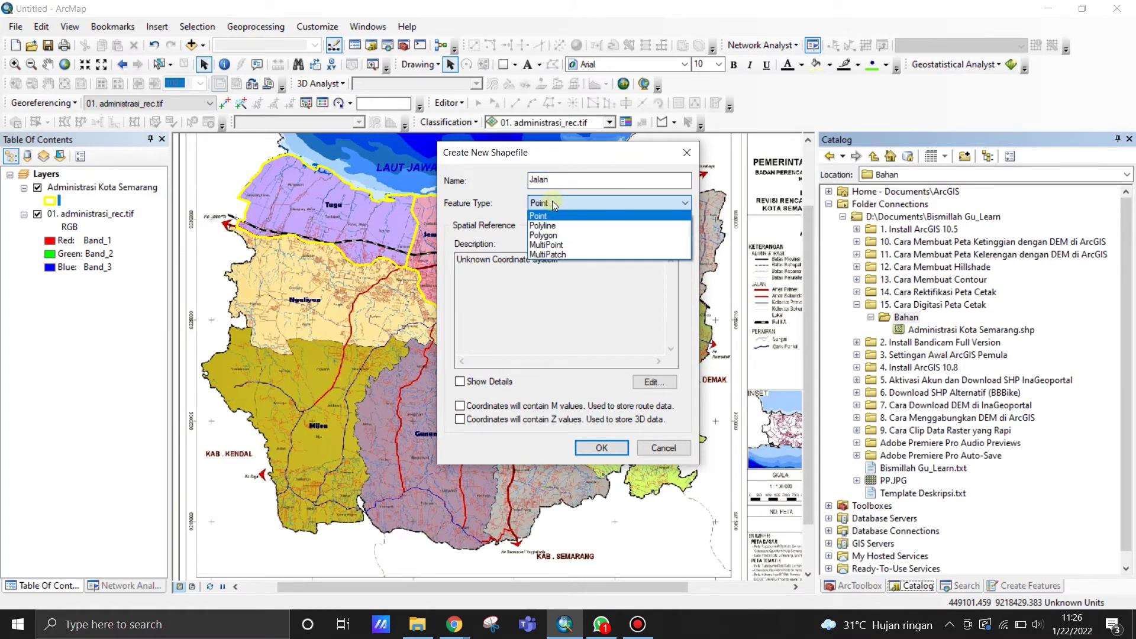
click(554, 225)
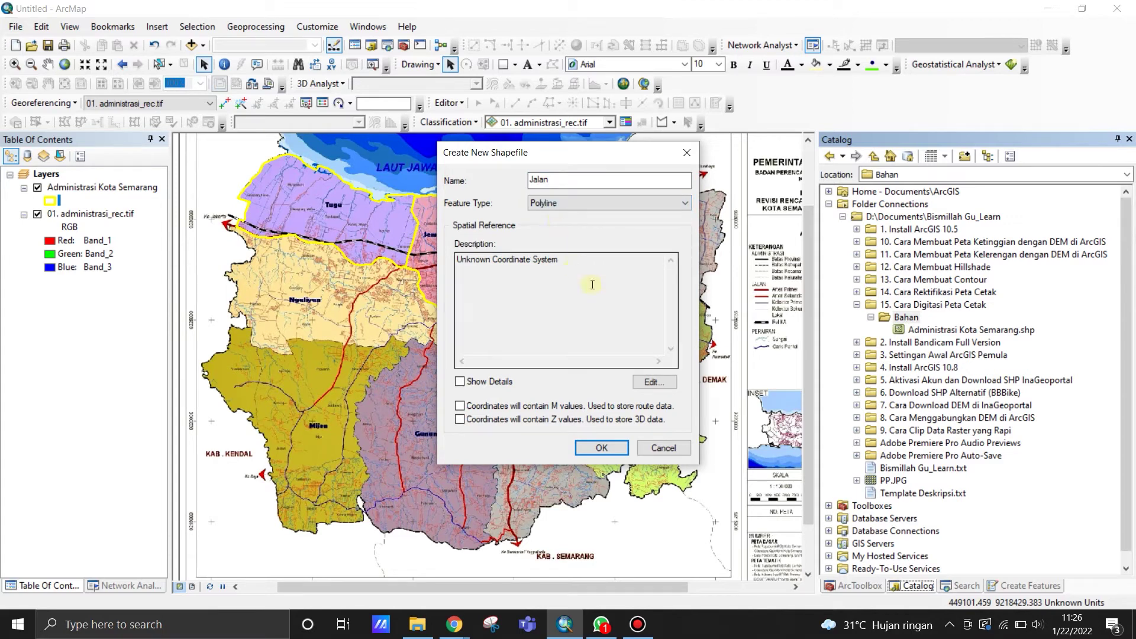
click(646, 380)
click(491, 210)
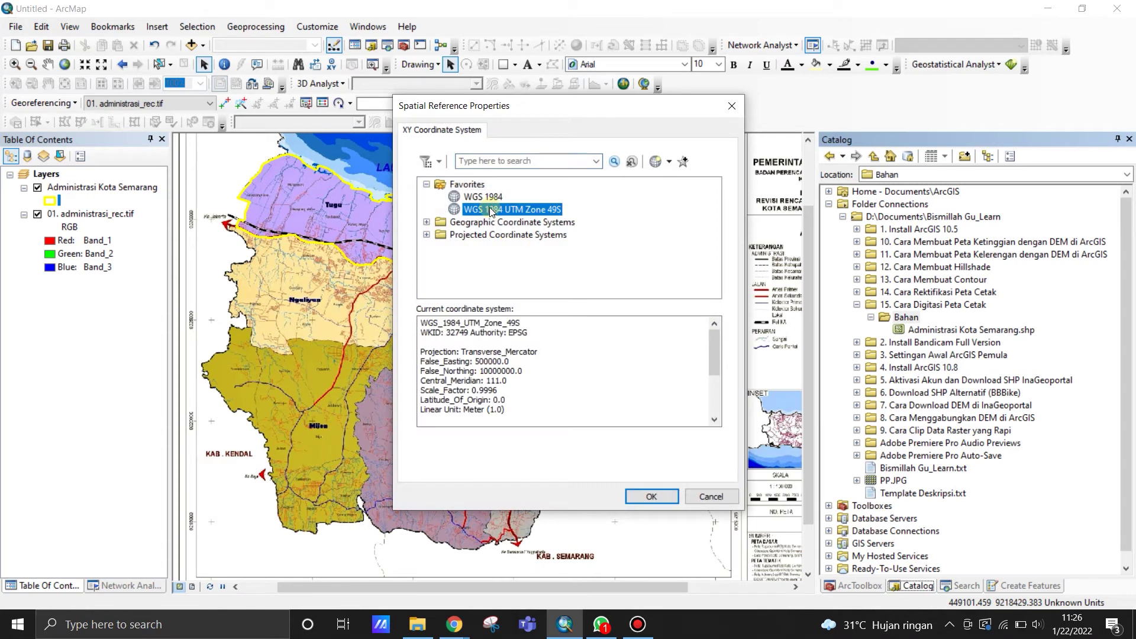
click(660, 496)
click(601, 447)
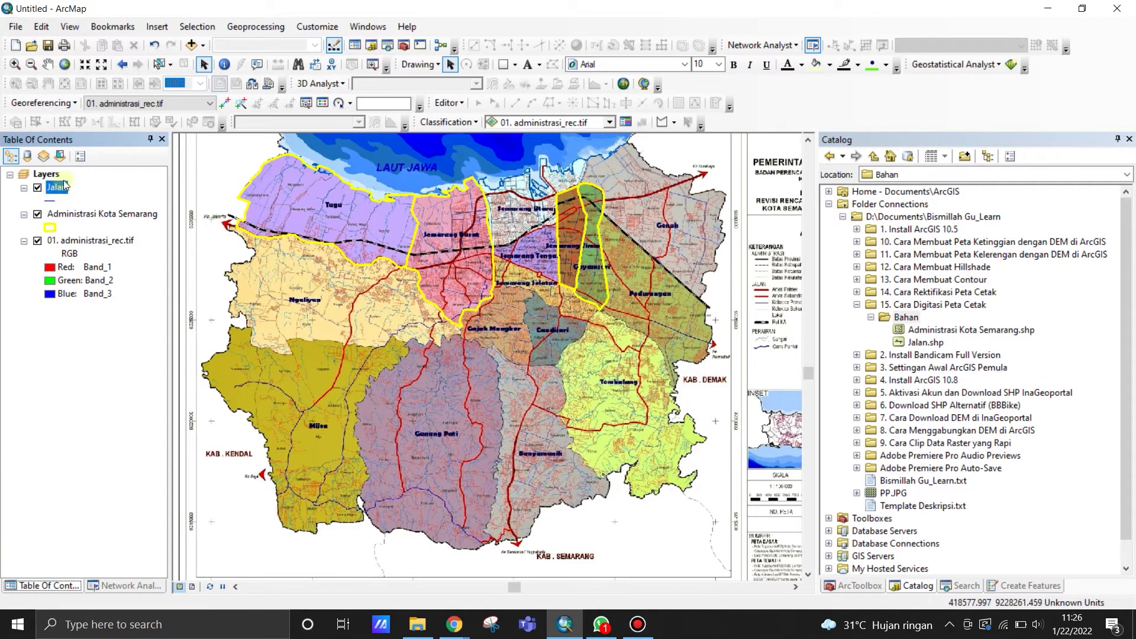
Start editing the Jalan layer and continue past the spatial reference warning.
right_click(57, 188)
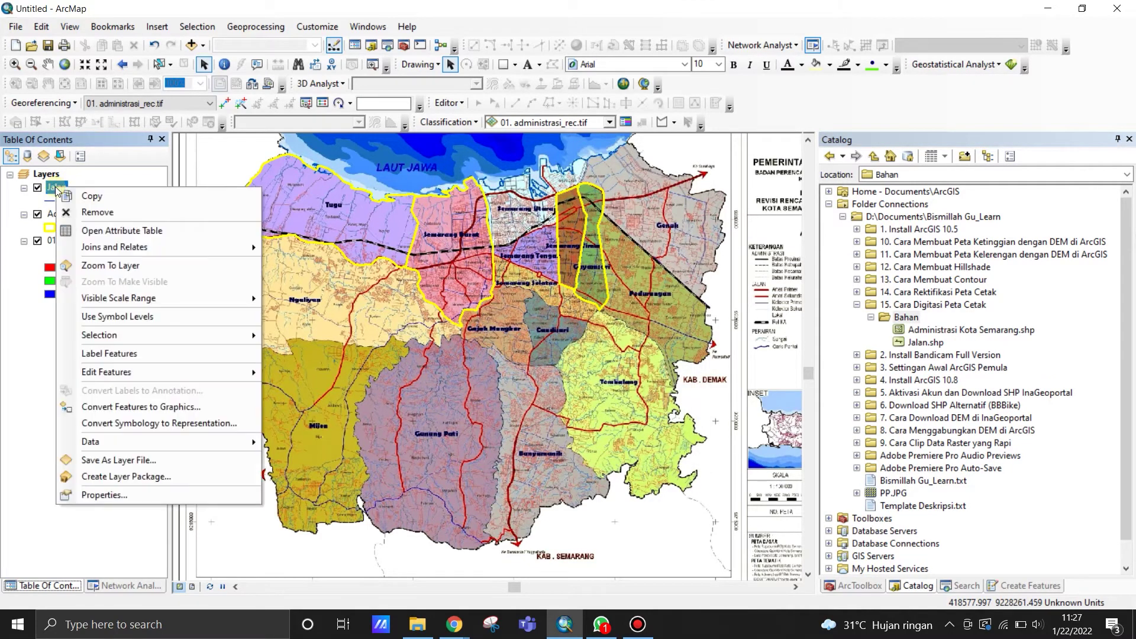
mouse_move(162, 371)
click(301, 374)
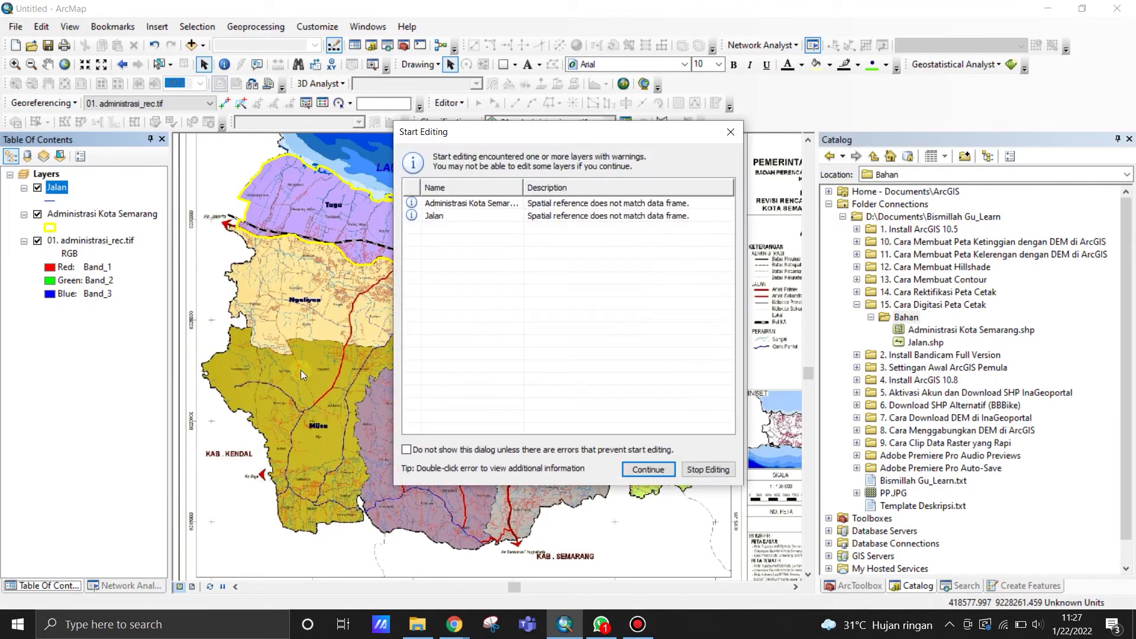
click(651, 470)
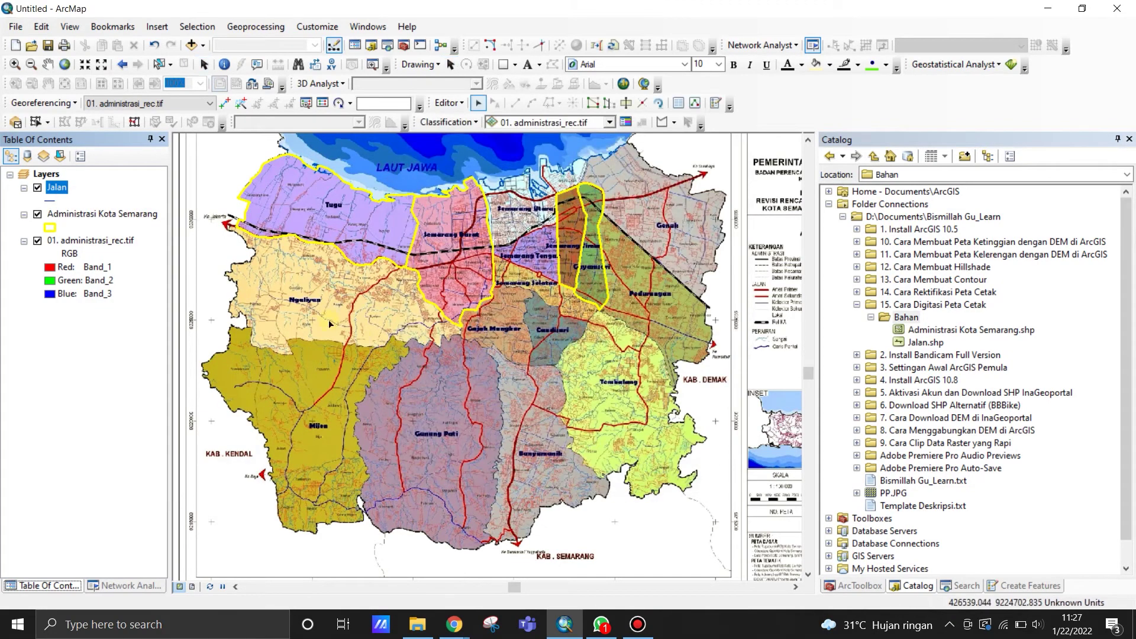
Choose the Jalan feature template with the Line construction tool.
click(1004, 585)
click(846, 219)
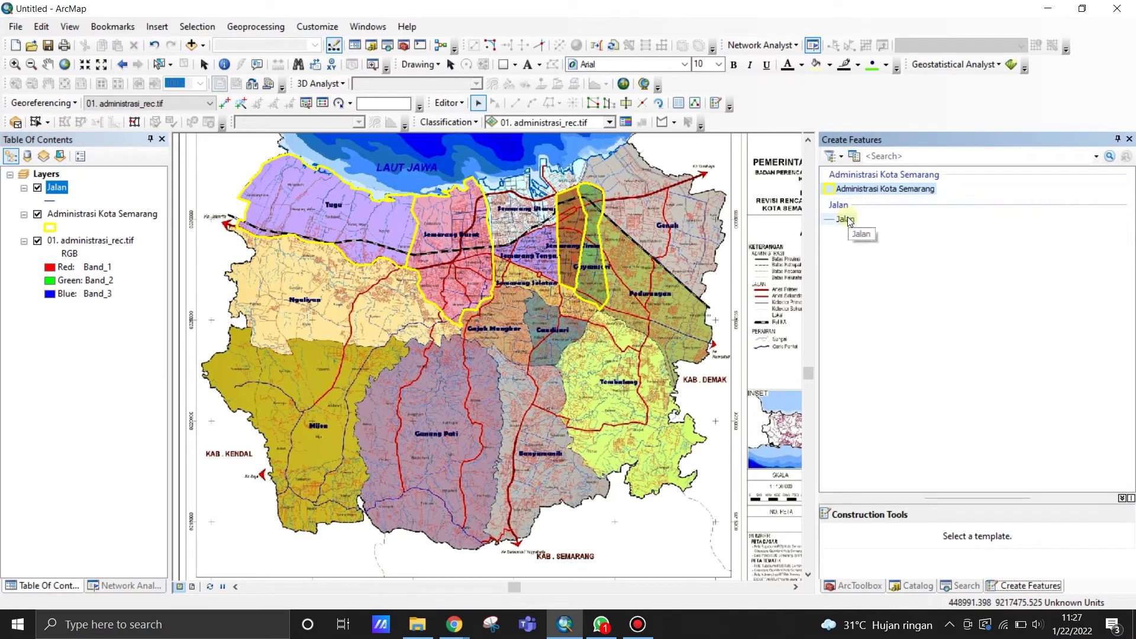
scroll(876, 551, down, 1)
scroll(886, 552, up, 1)
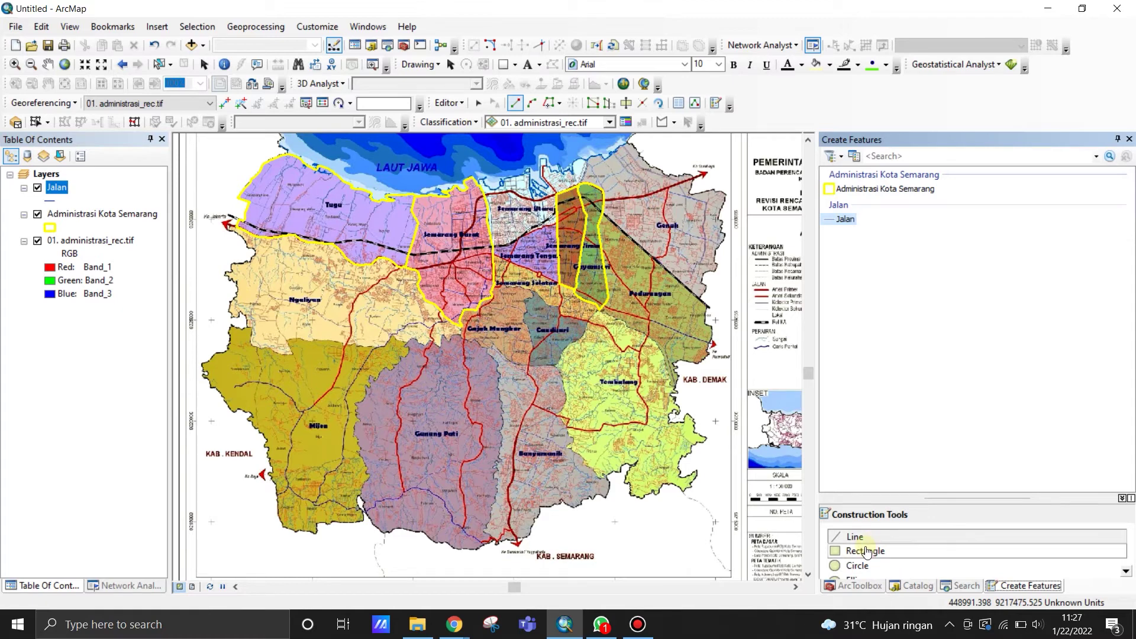
scroll(884, 549, down, 1)
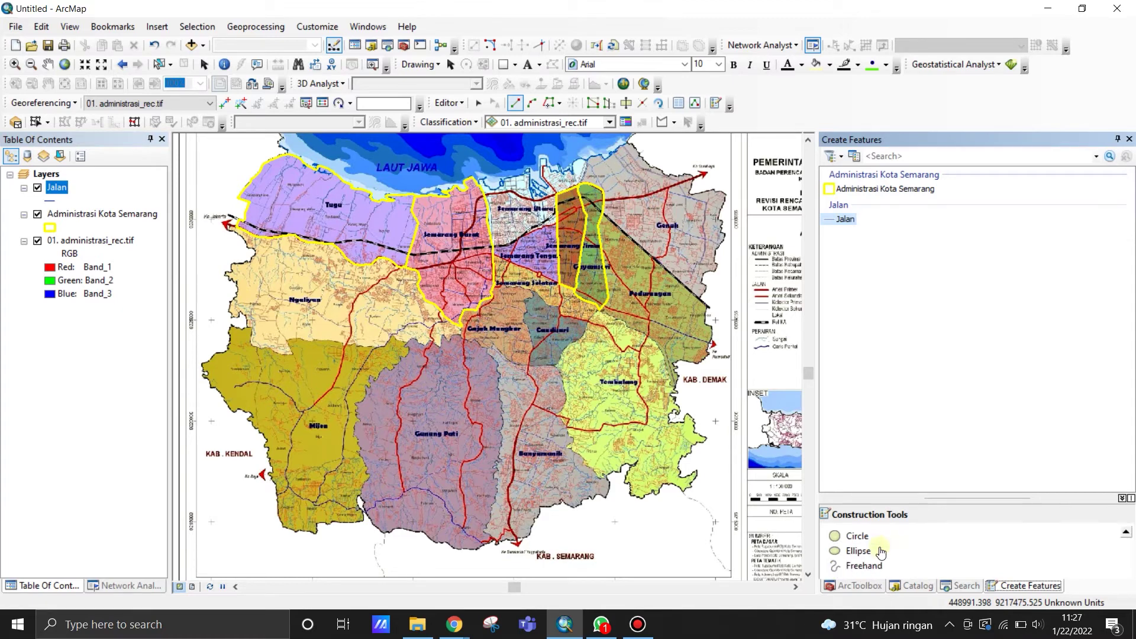
scroll(874, 549, up, 1)
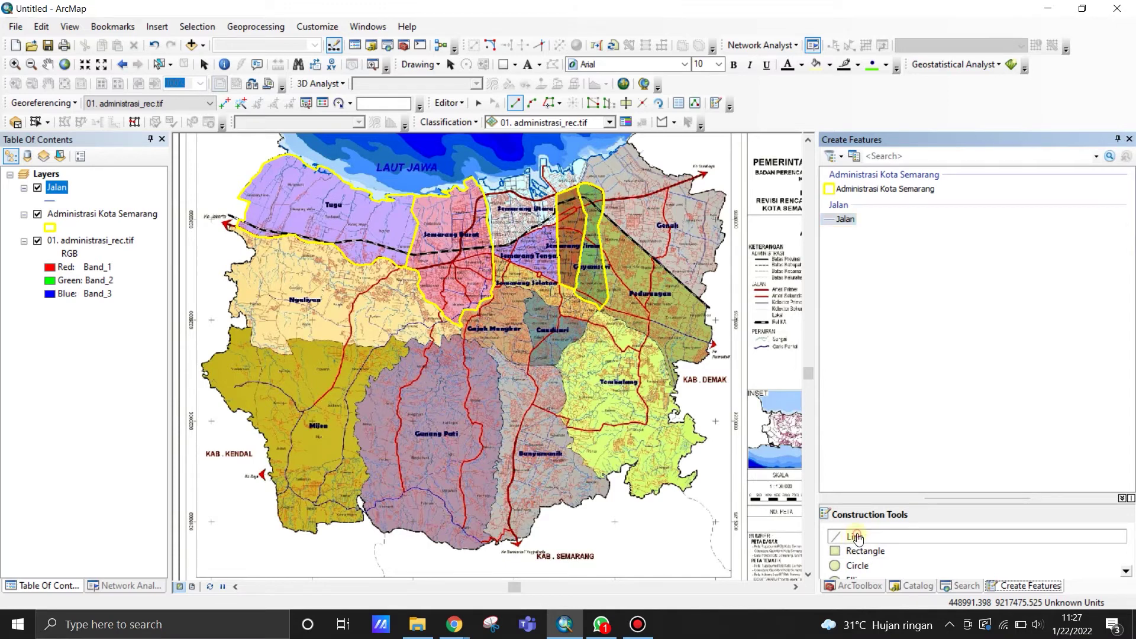
click(856, 537)
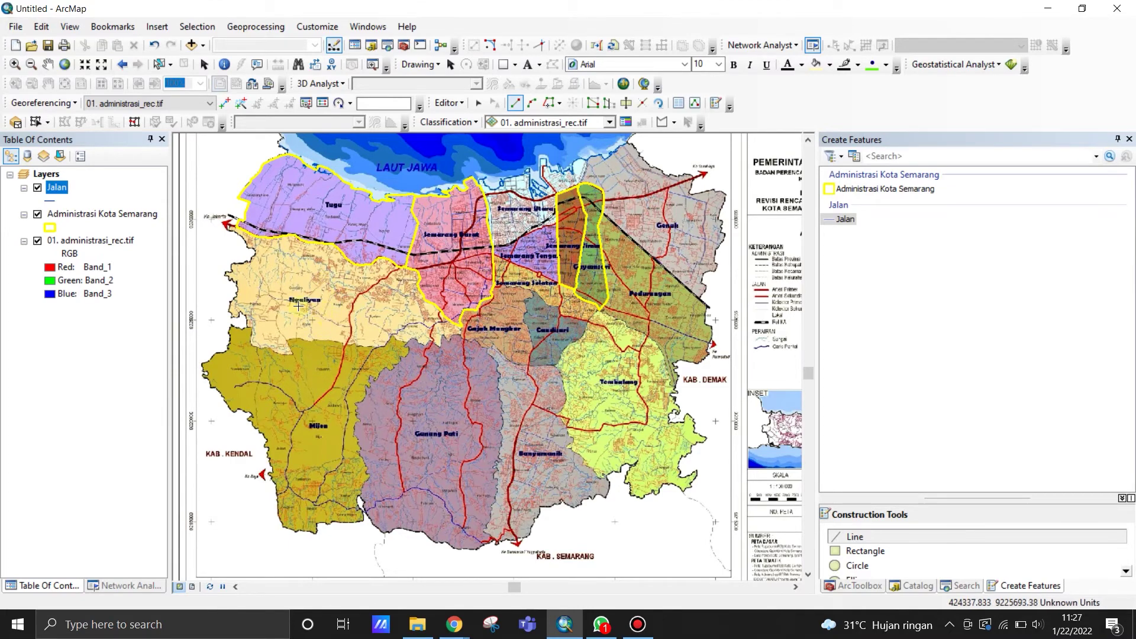
Examine the main roads around Mijen and Gunung Pati and the road classes in the scanned map's legend.
scroll(300, 307, down, 2)
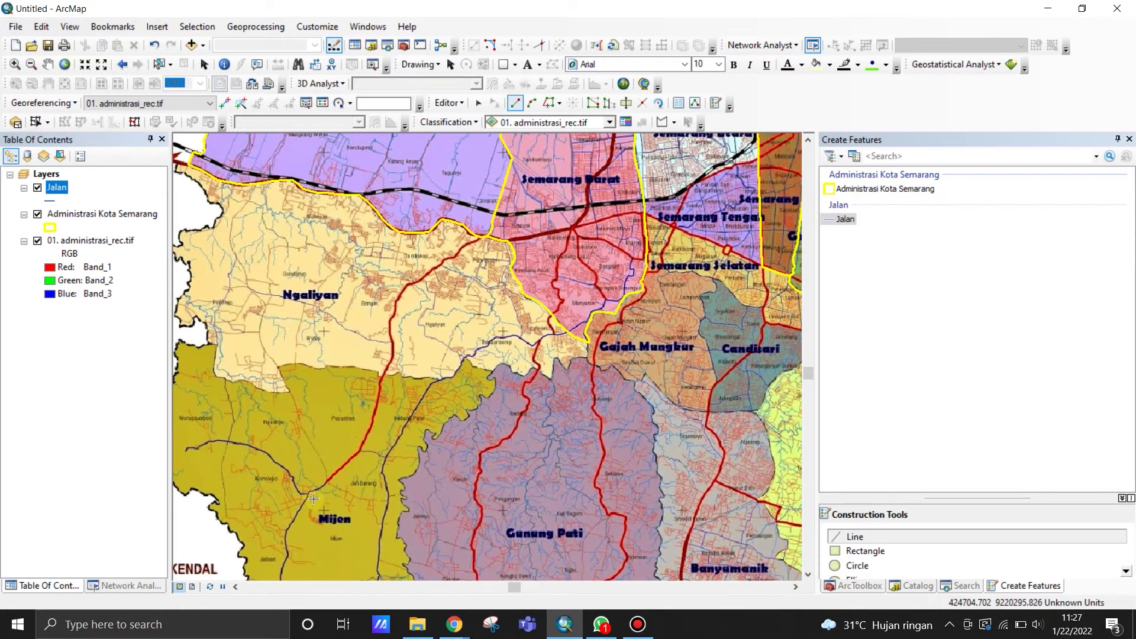
scroll(312, 500, down, 3)
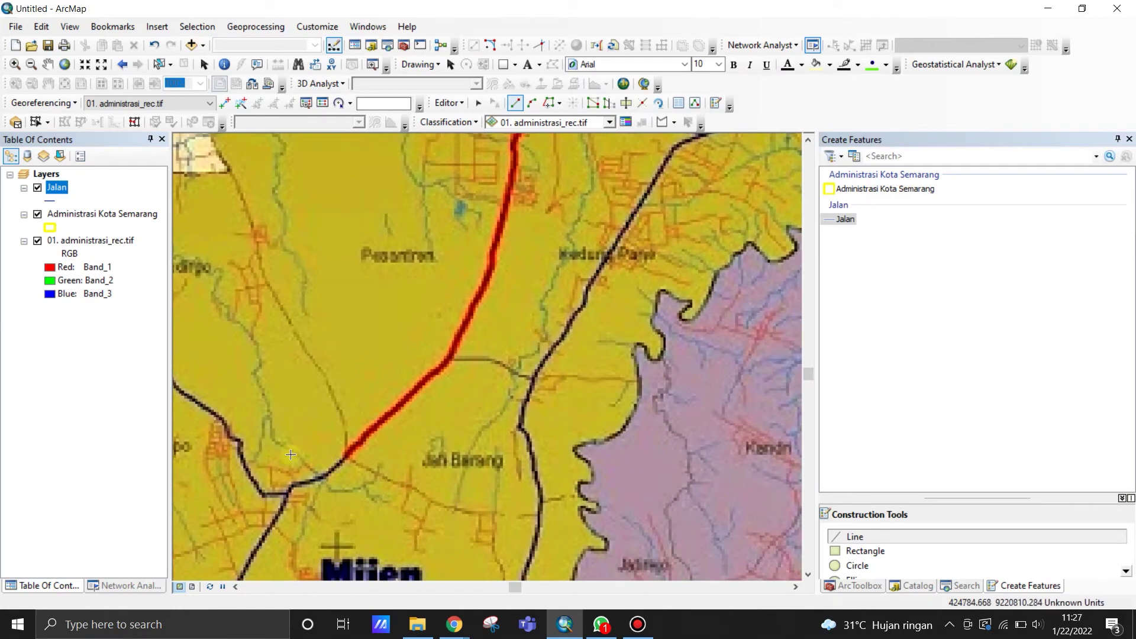
scroll(249, 446, up, 3)
scroll(497, 362, up, 2)
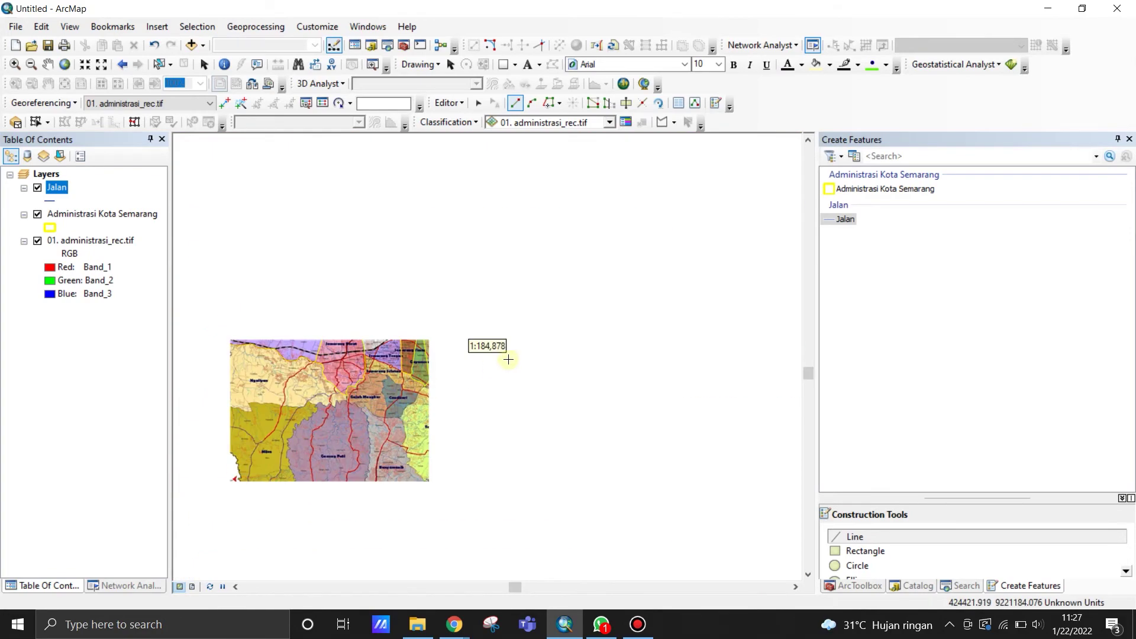
scroll(523, 386, down, 4)
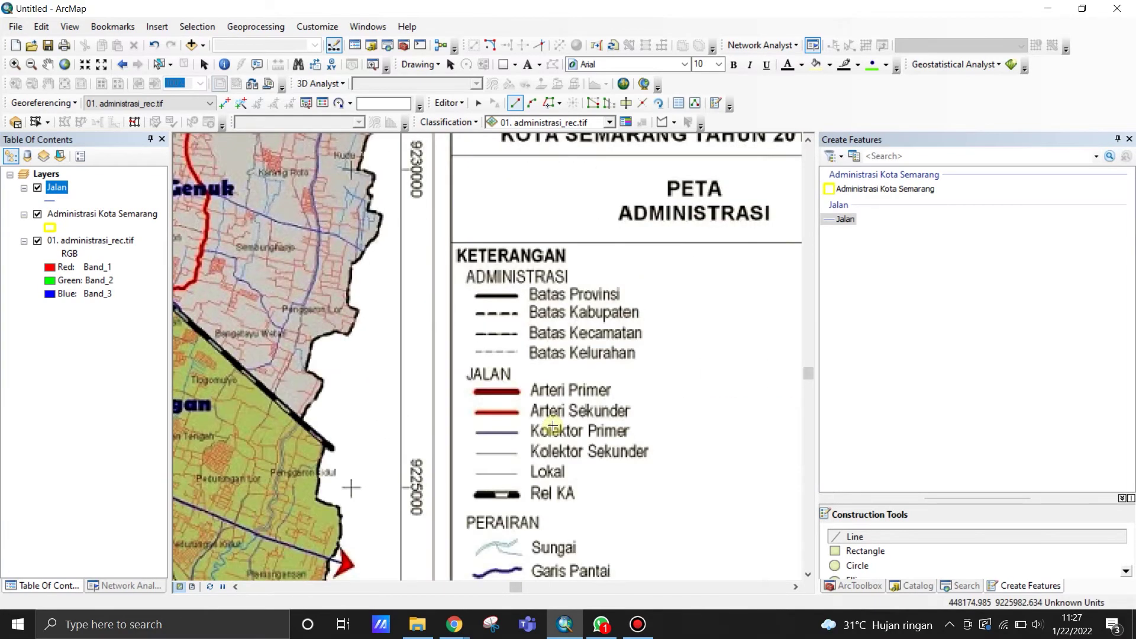
scroll(763, 328, up, 3)
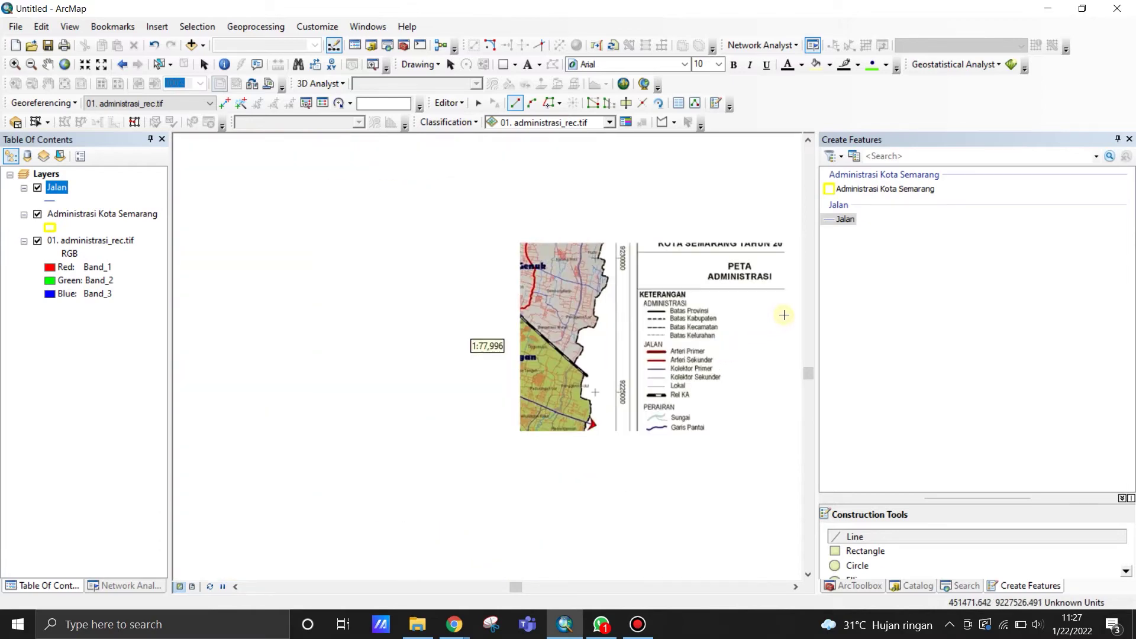
scroll(402, 373, up, 3)
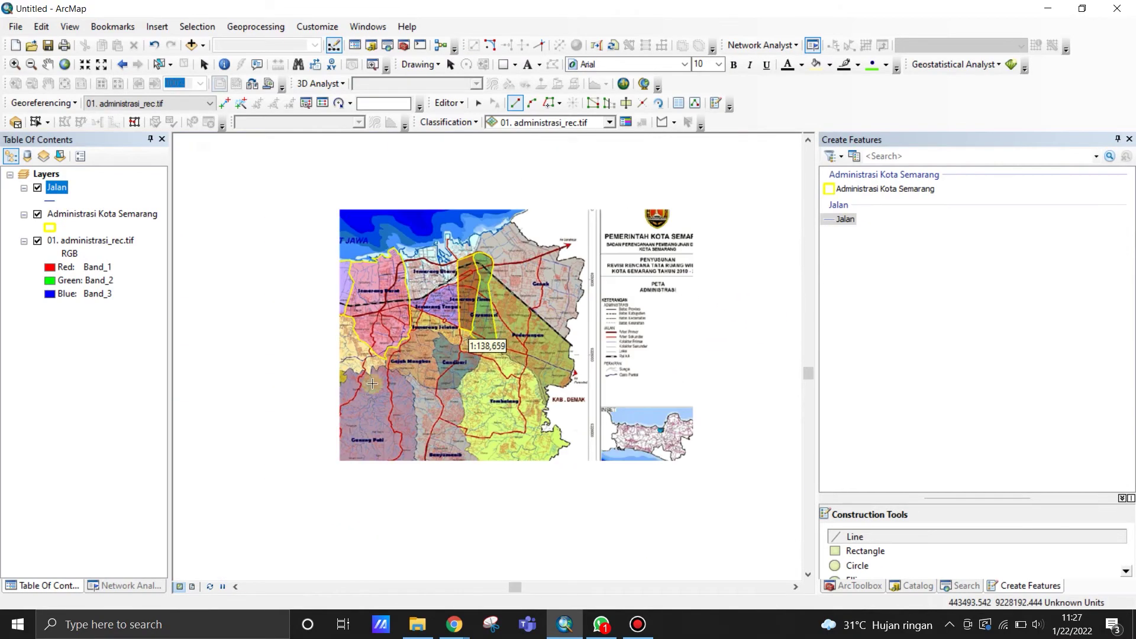
scroll(328, 438, down, 4)
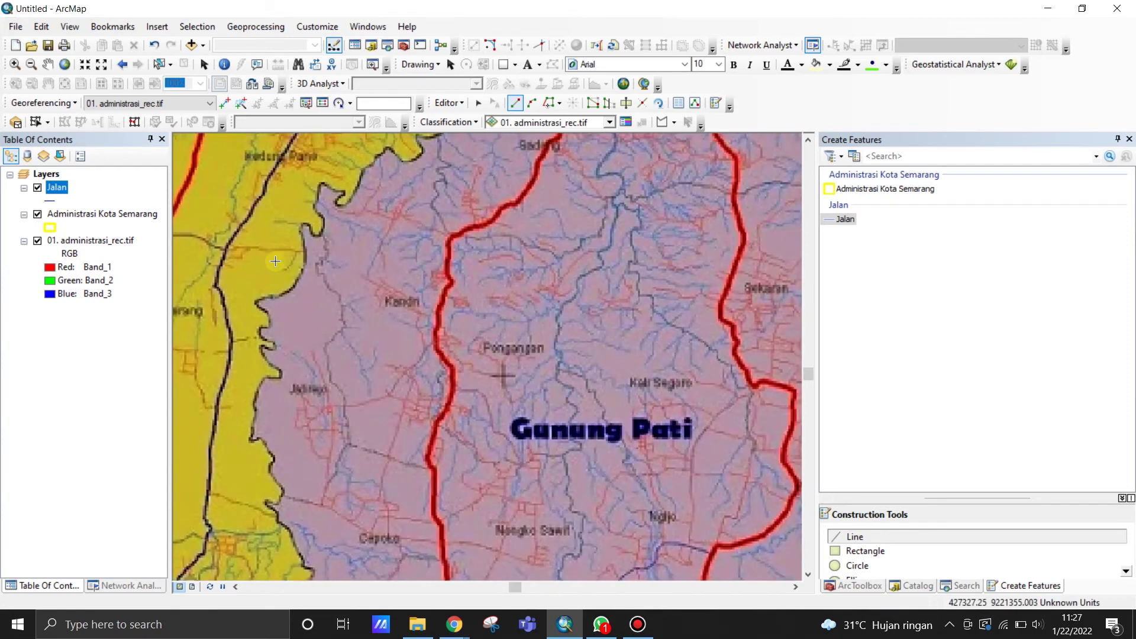
Digitize the red arterial road from Jati Barang in Mijen north through Ngaliyan to near the Tugu boundary as one line about 8,600 units long.
drag(281, 271, 608, 471)
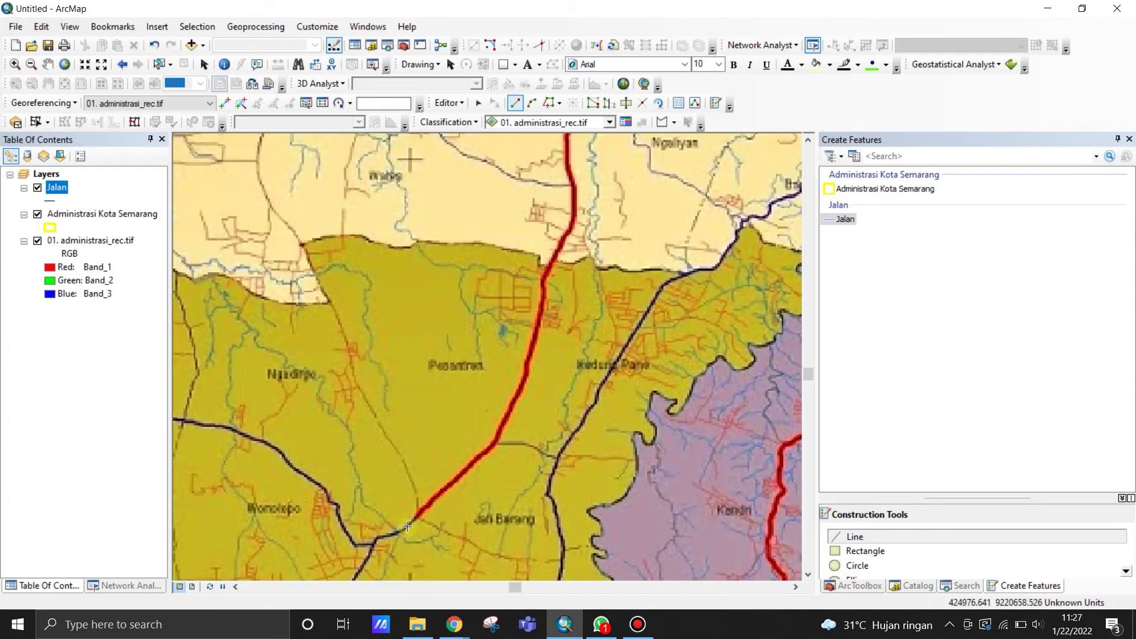
click(413, 519)
click(441, 492)
click(475, 462)
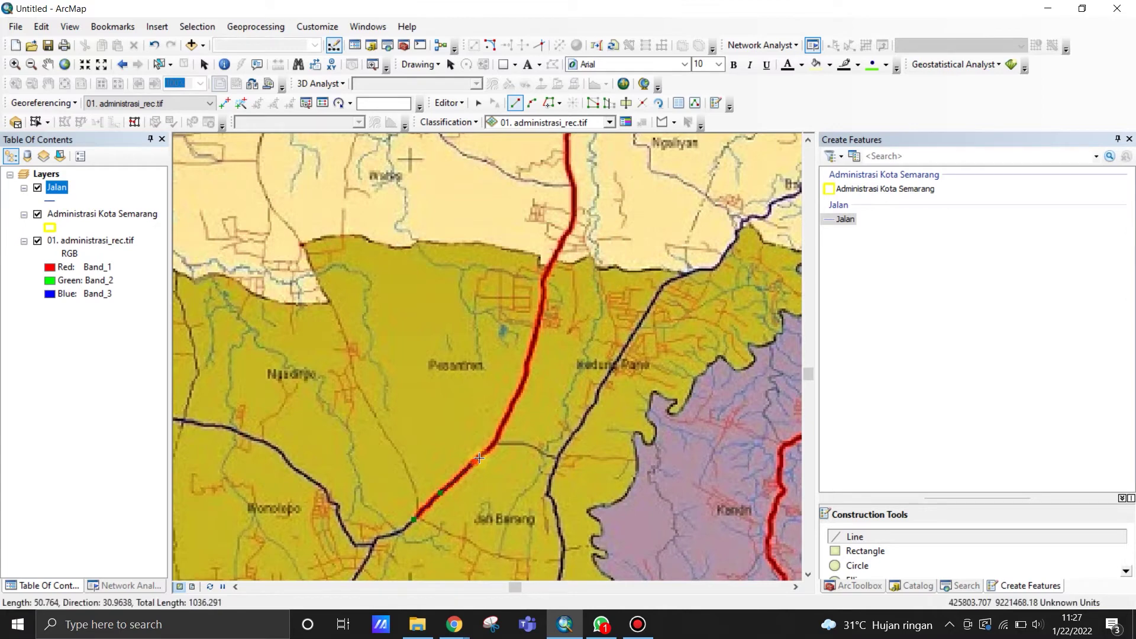
click(485, 451)
click(494, 444)
click(520, 387)
click(529, 362)
click(534, 339)
click(538, 315)
click(543, 296)
click(547, 270)
click(557, 245)
click(568, 226)
click(574, 209)
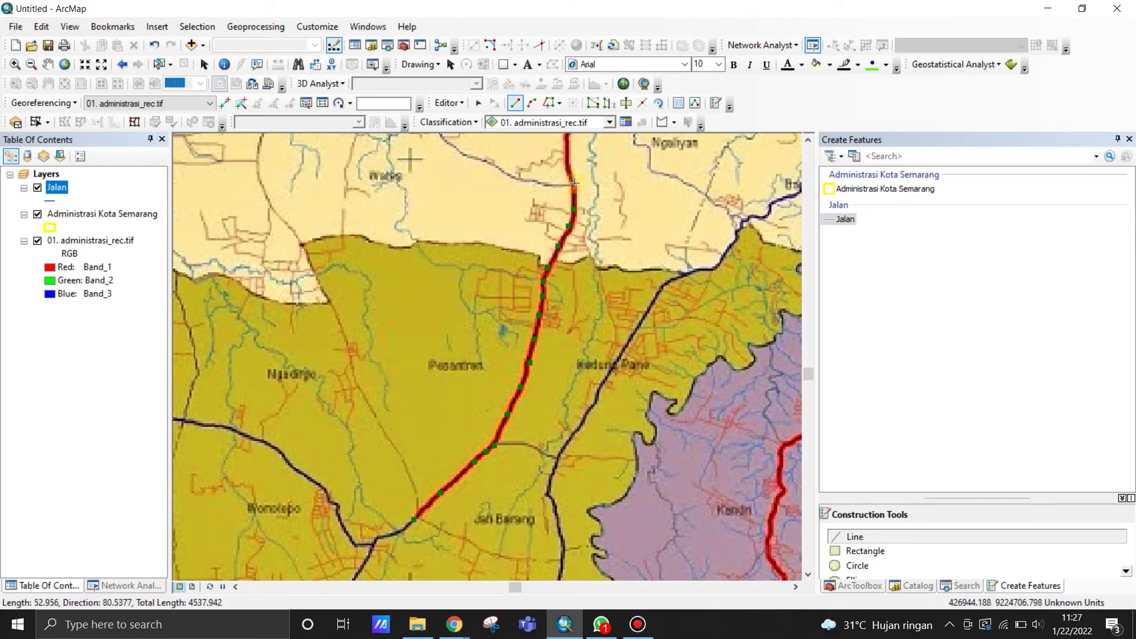
drag(571, 198, 561, 394)
click(555, 365)
click(556, 341)
click(568, 318)
click(574, 297)
click(588, 270)
click(598, 256)
click(610, 248)
click(623, 243)
click(638, 233)
click(653, 220)
click(669, 209)
click(682, 199)
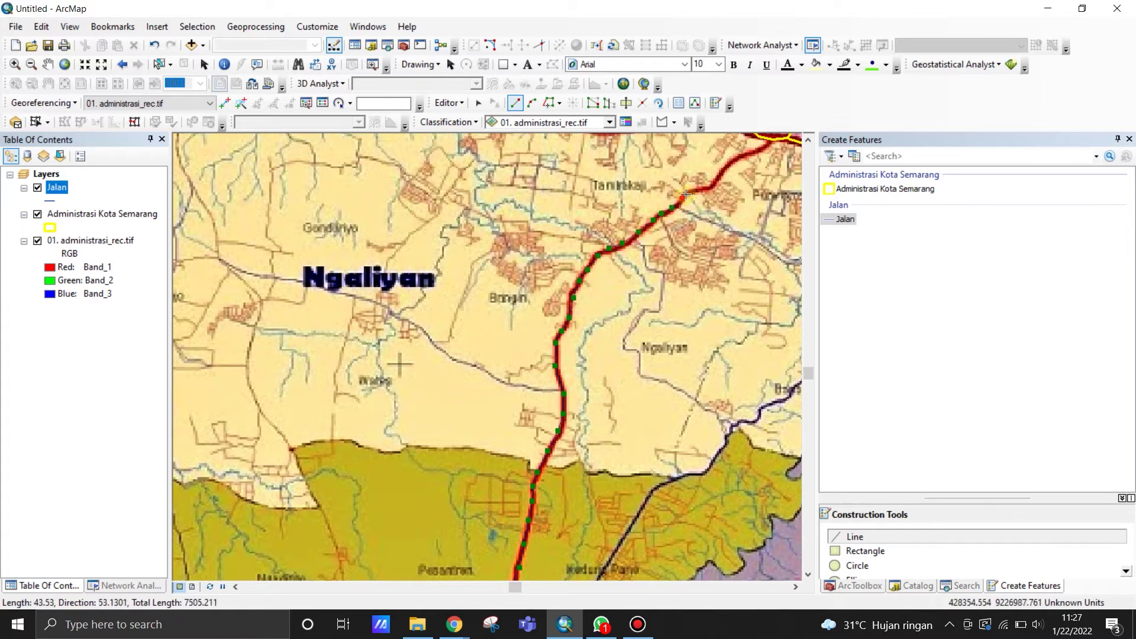
drag(691, 192, 442, 324)
click(464, 318)
click(484, 294)
click(498, 288)
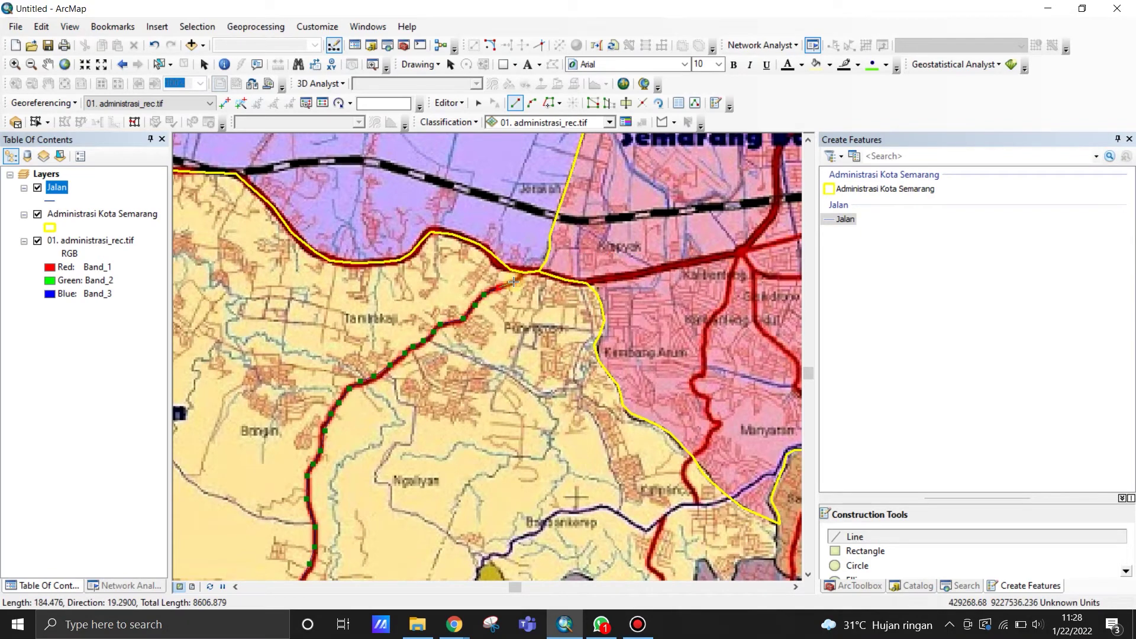
double_click(514, 282)
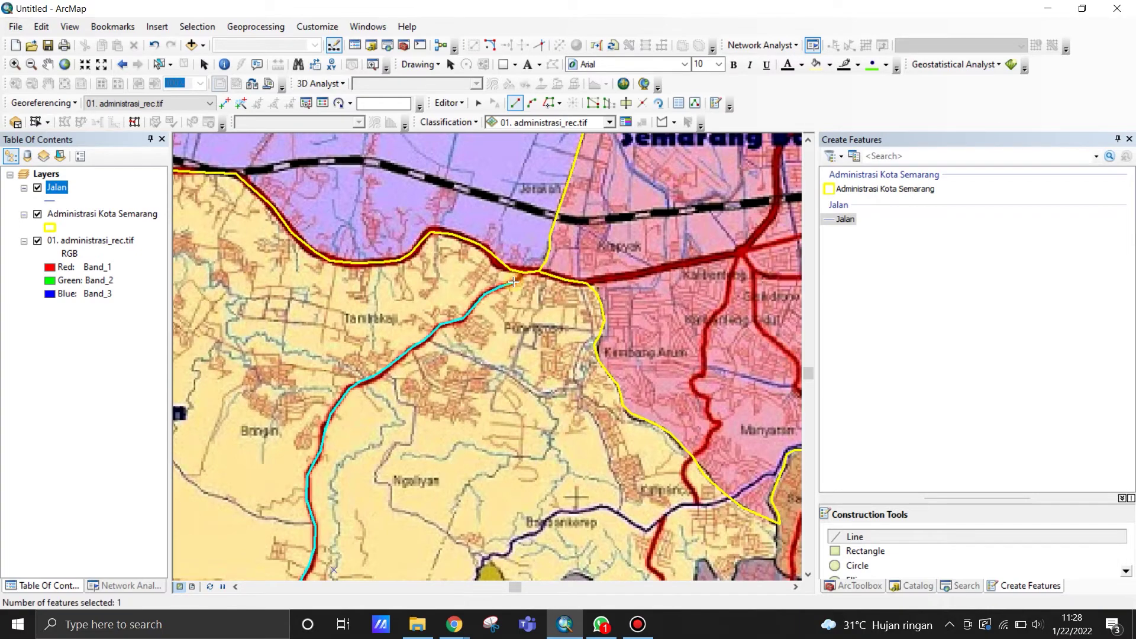
Stop the editing session and save the digitized road line.
scroll(450, 250, up, 2)
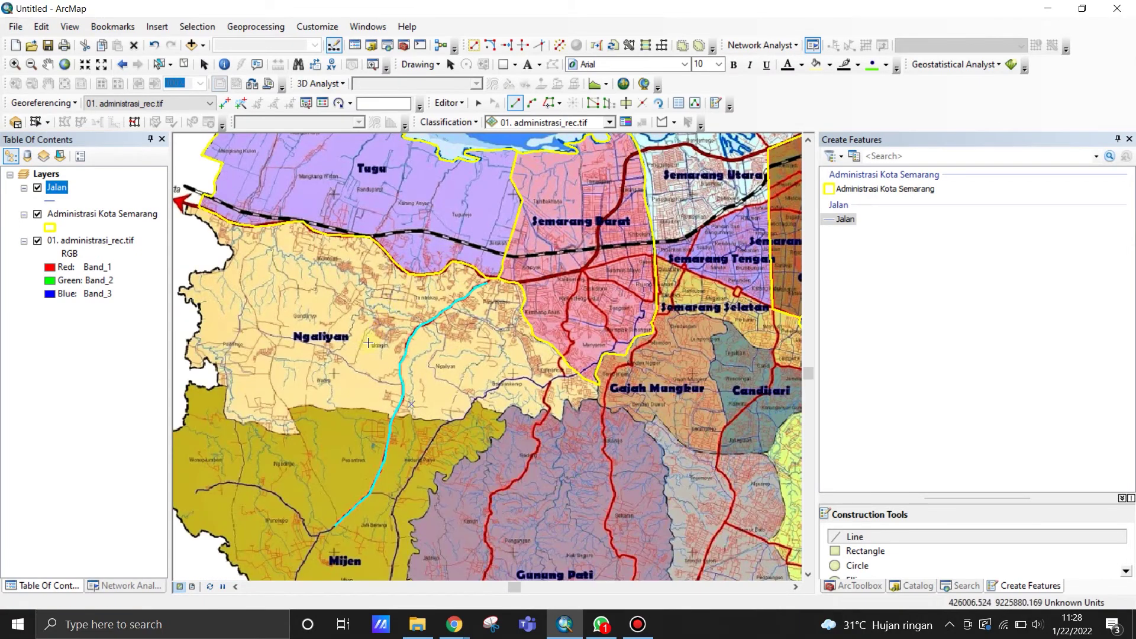
scroll(348, 318, up, 3)
scroll(348, 347, down, 4)
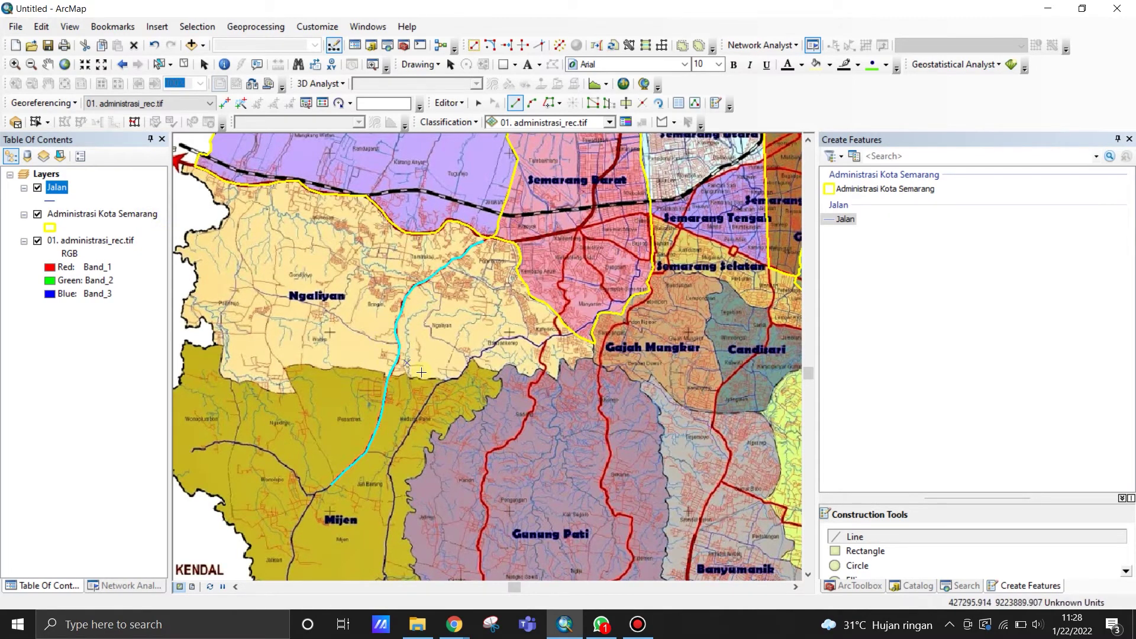
scroll(295, 319, up, 3)
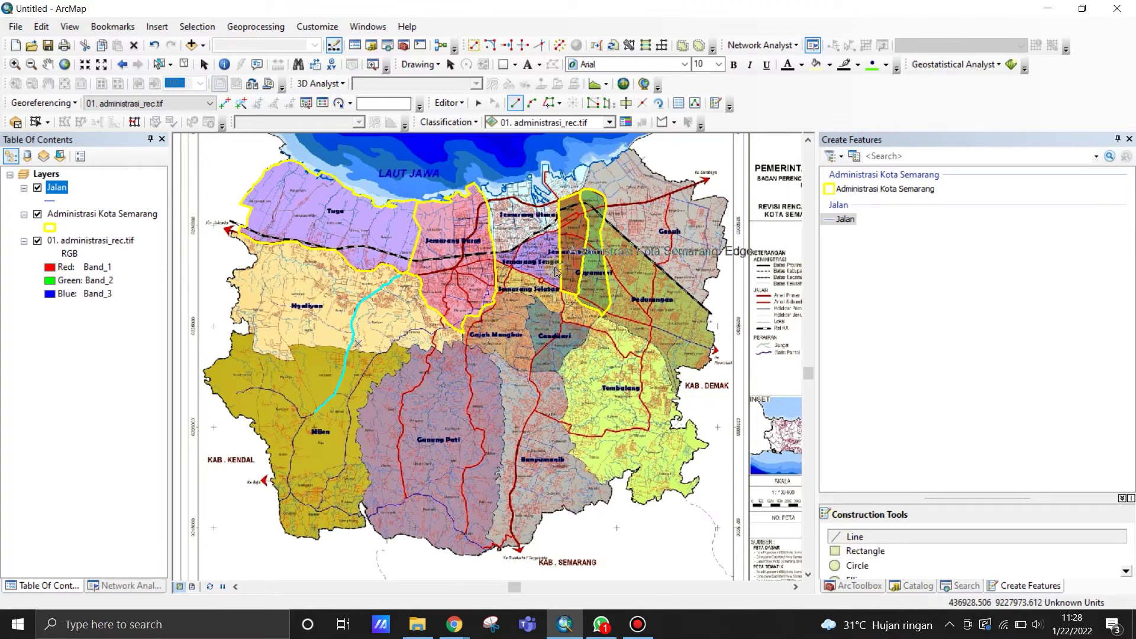
click(446, 105)
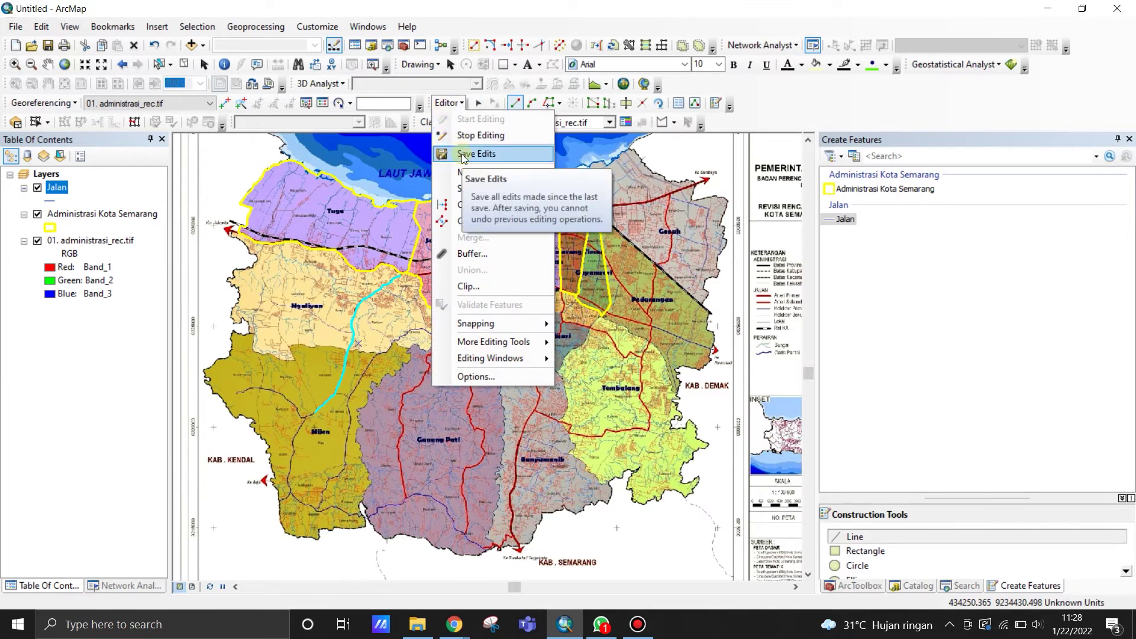
click(477, 138)
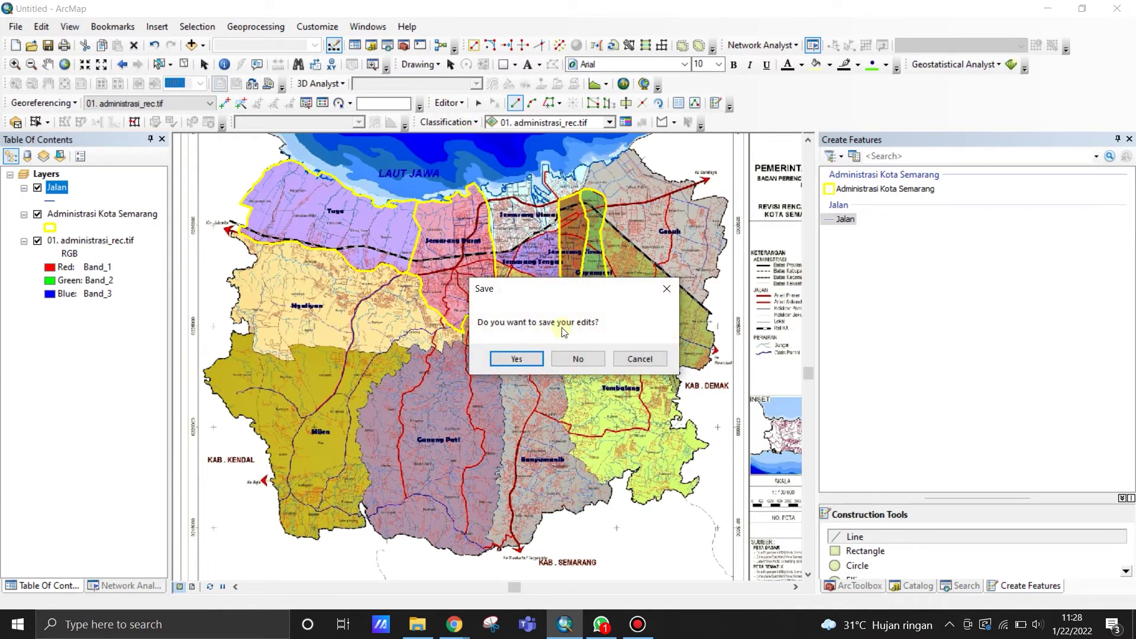
click(530, 360)
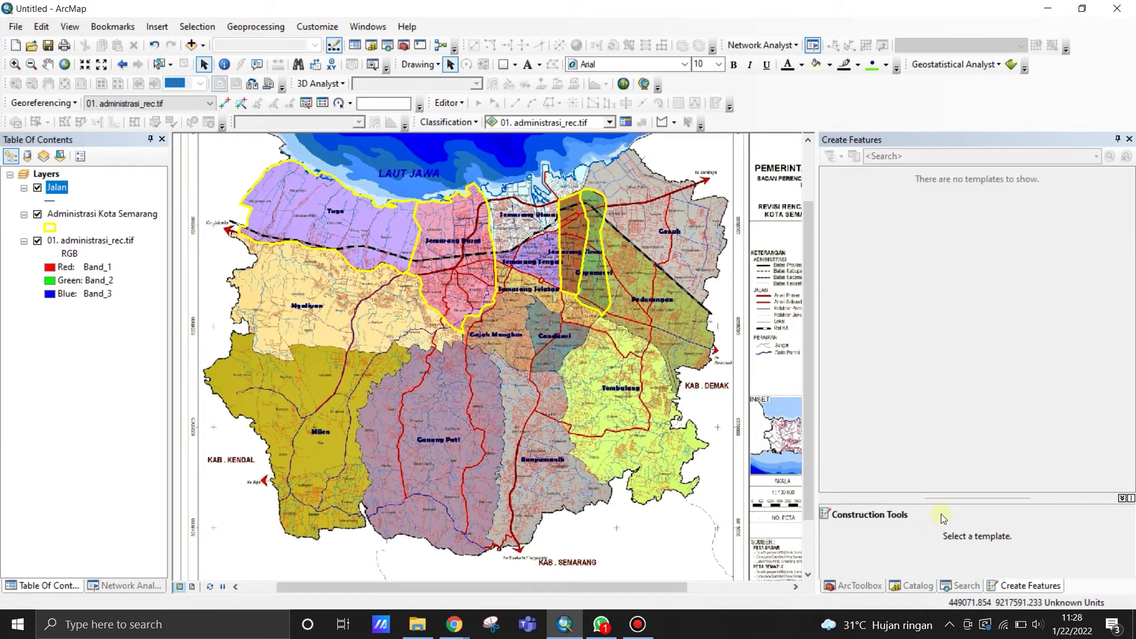
Create a point shapefile named Kantor Kecamatan in the Bahan folder with the WGS 1984 UTM Zone 49S coordinate system.
click(911, 585)
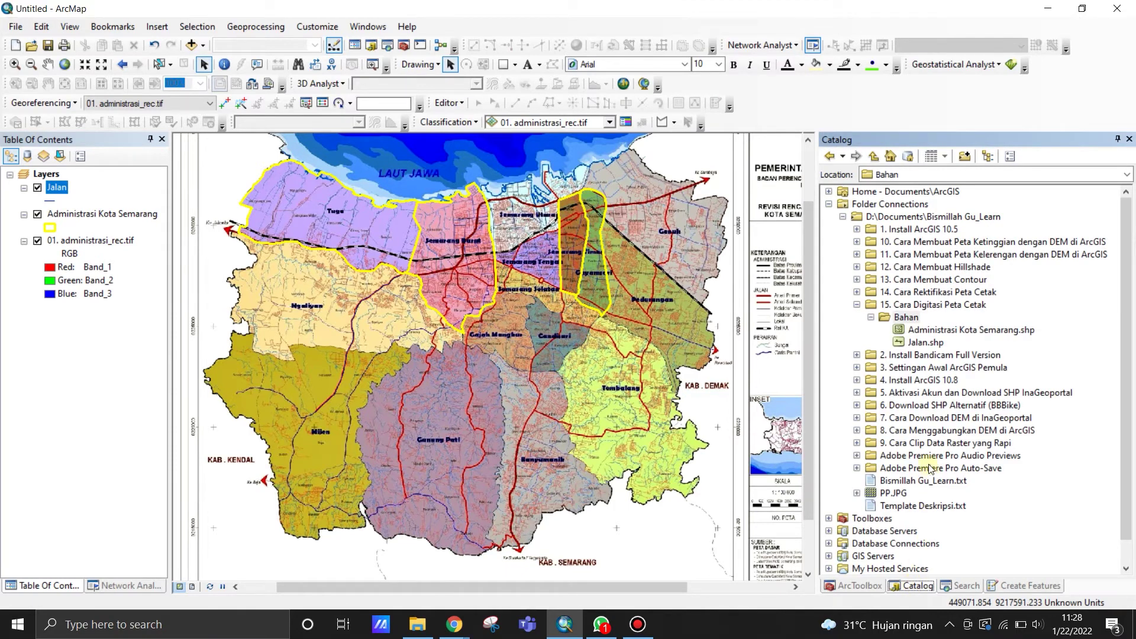
right_click(903, 317)
mouse_move(942, 408)
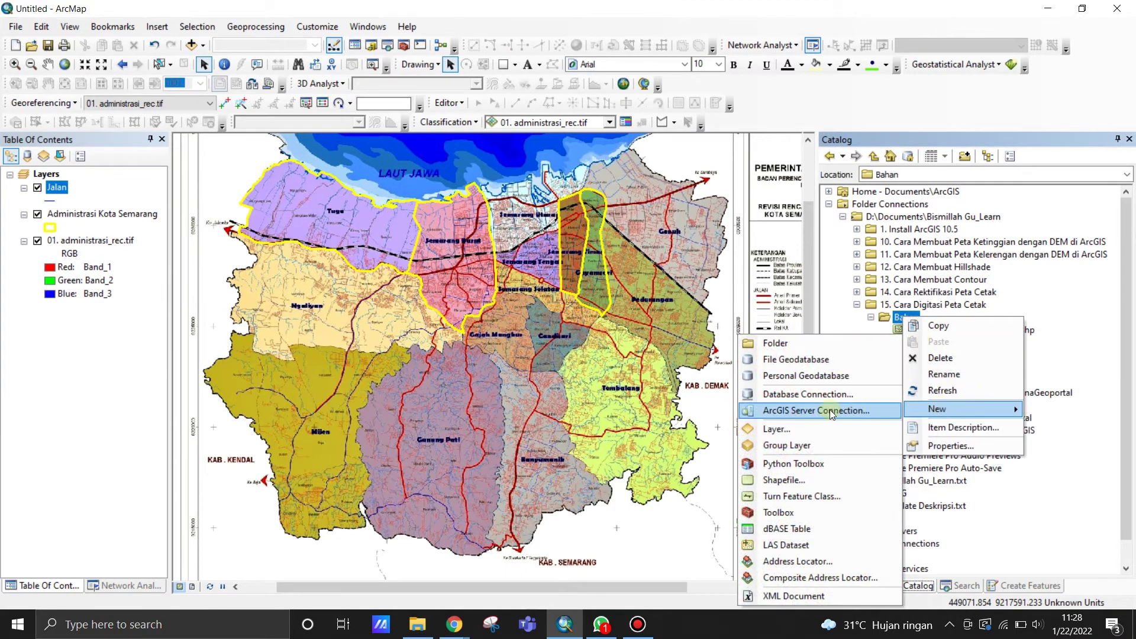
click(784, 479)
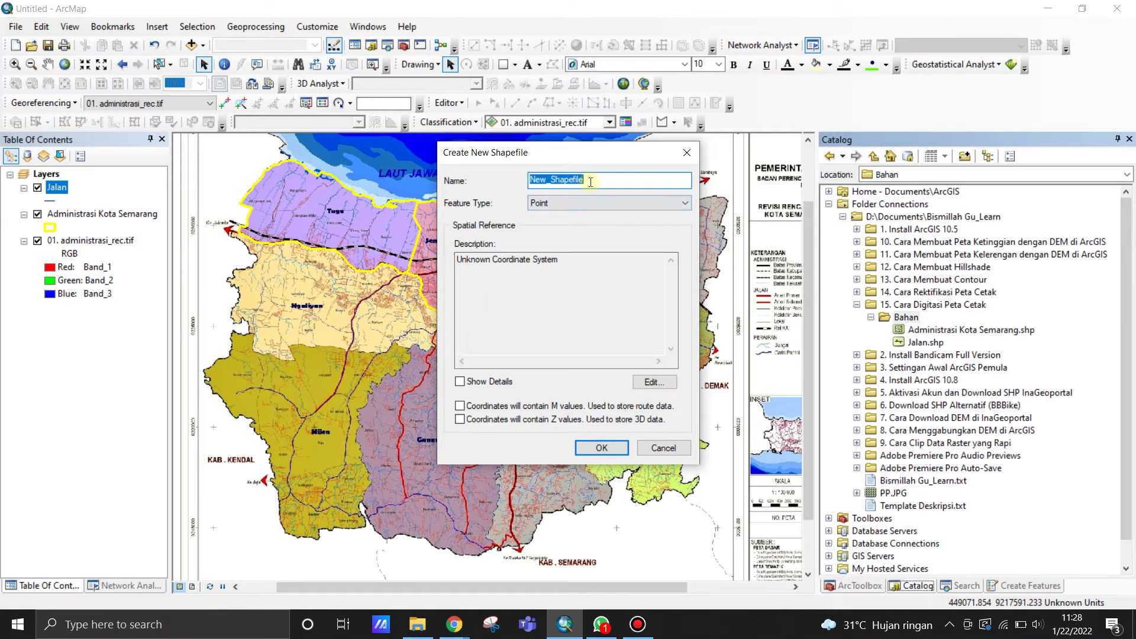
text(Kantor Kecamatan)
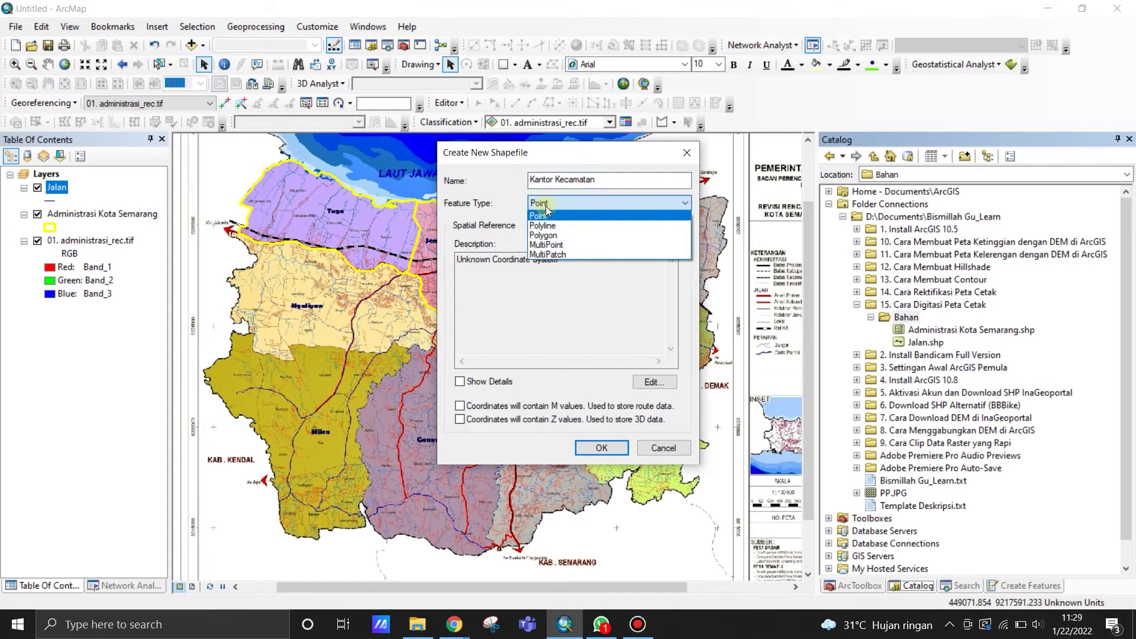
click(545, 216)
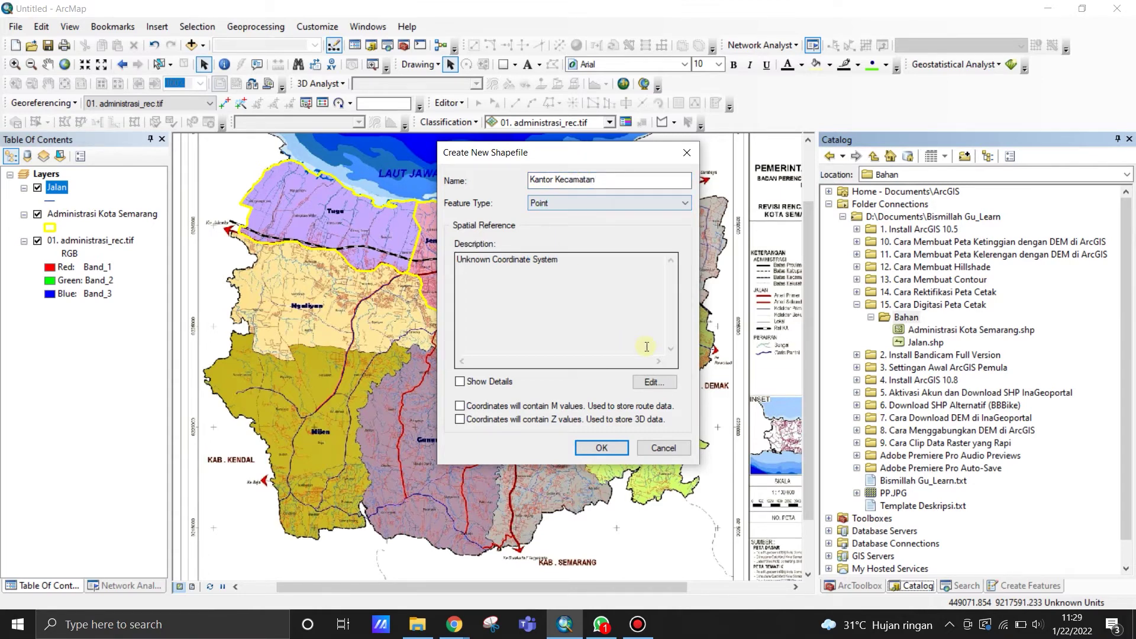
click(652, 382)
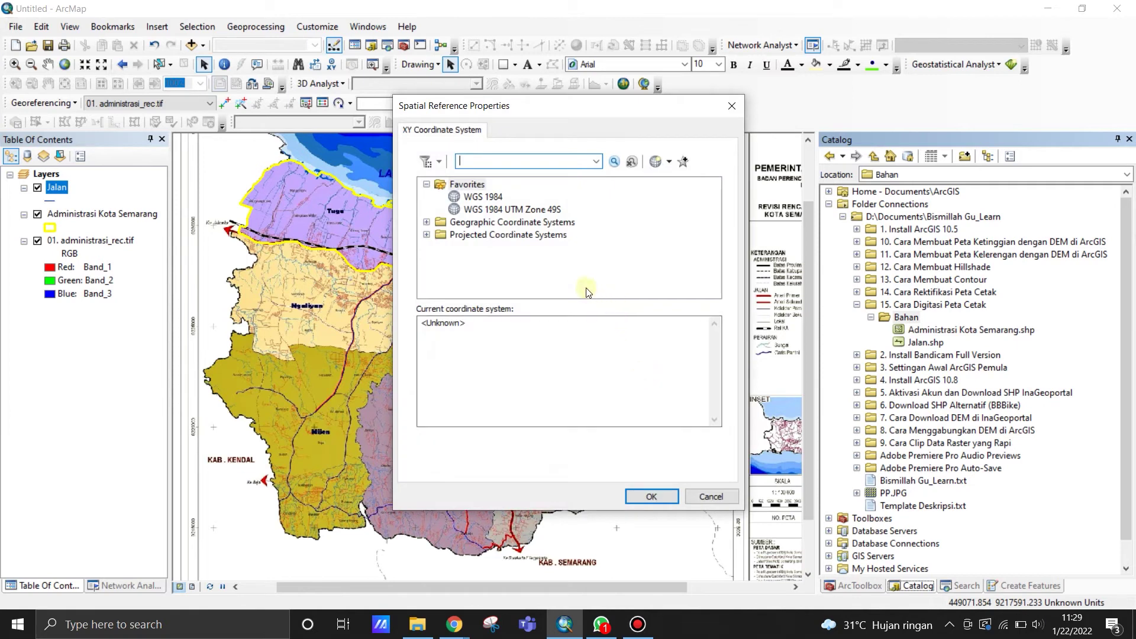
click(492, 210)
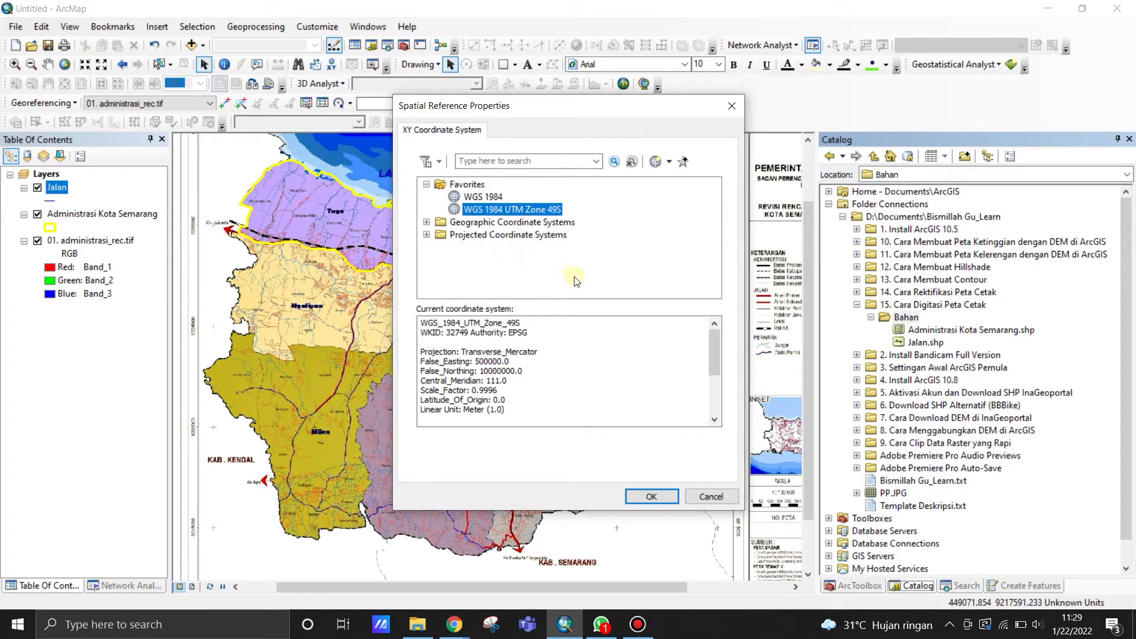
click(660, 500)
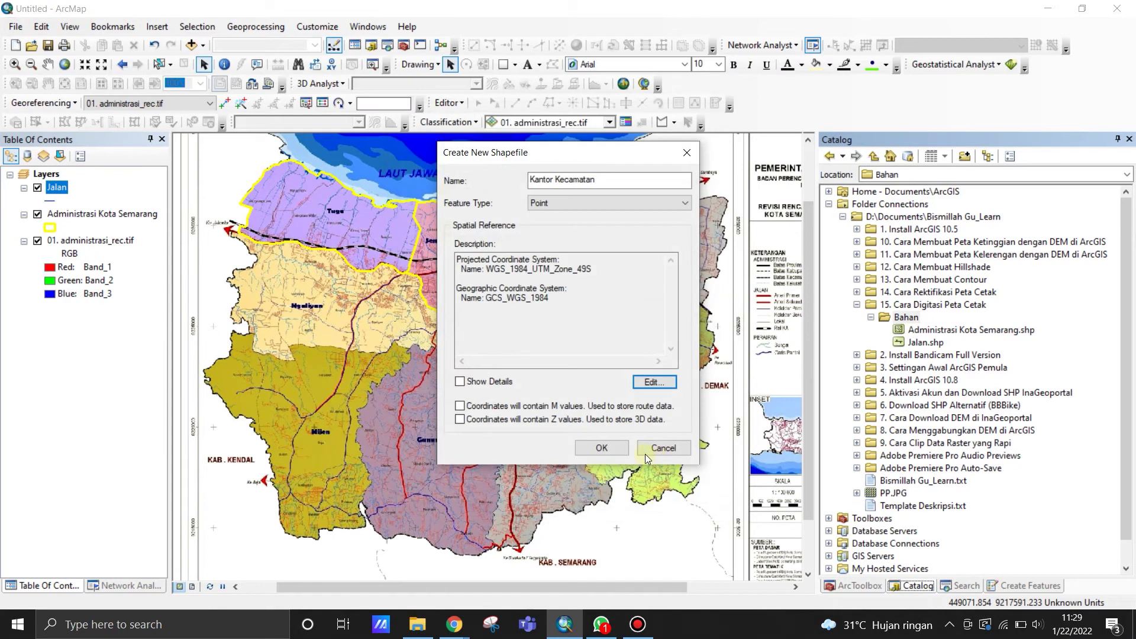
click(601, 448)
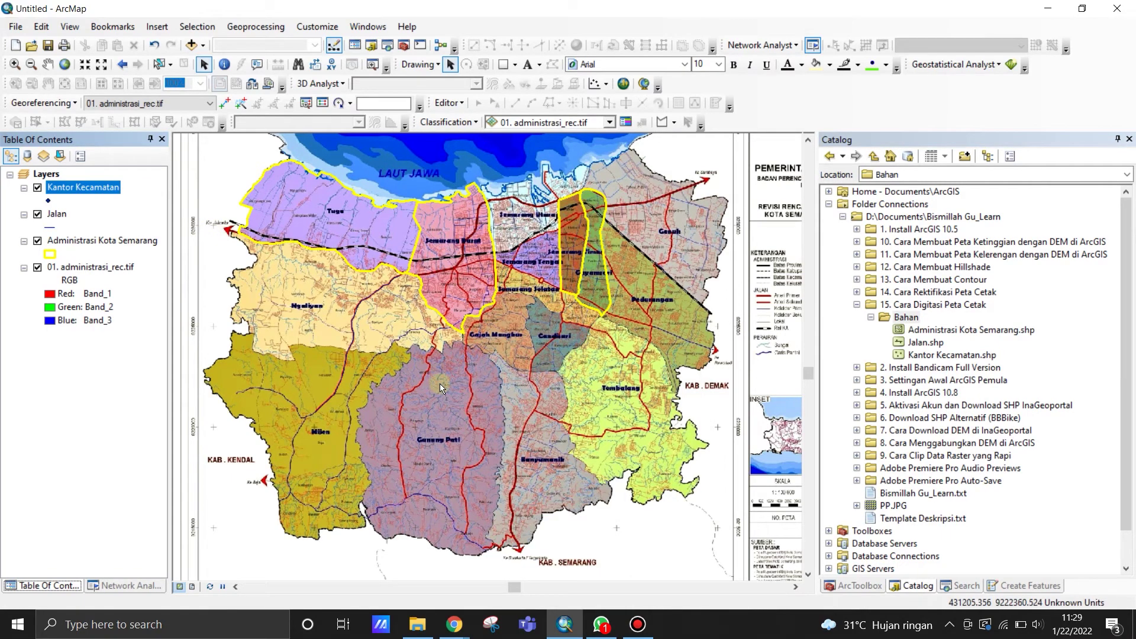
scroll(400, 483, up, 3)
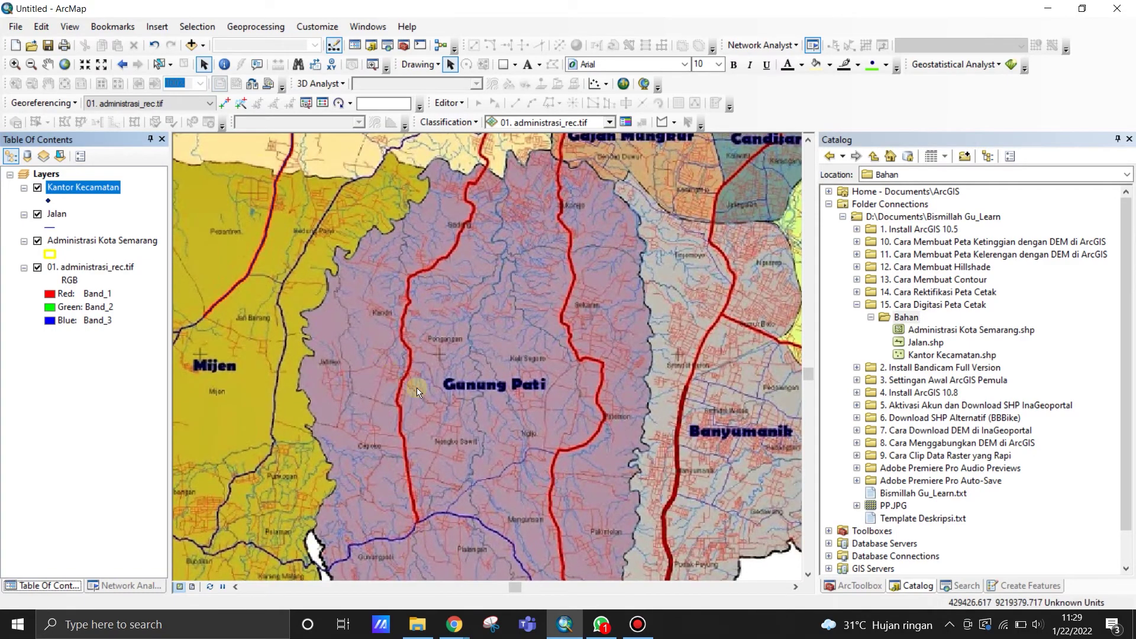
scroll(426, 373, down, 5)
scroll(431, 348, up, 2)
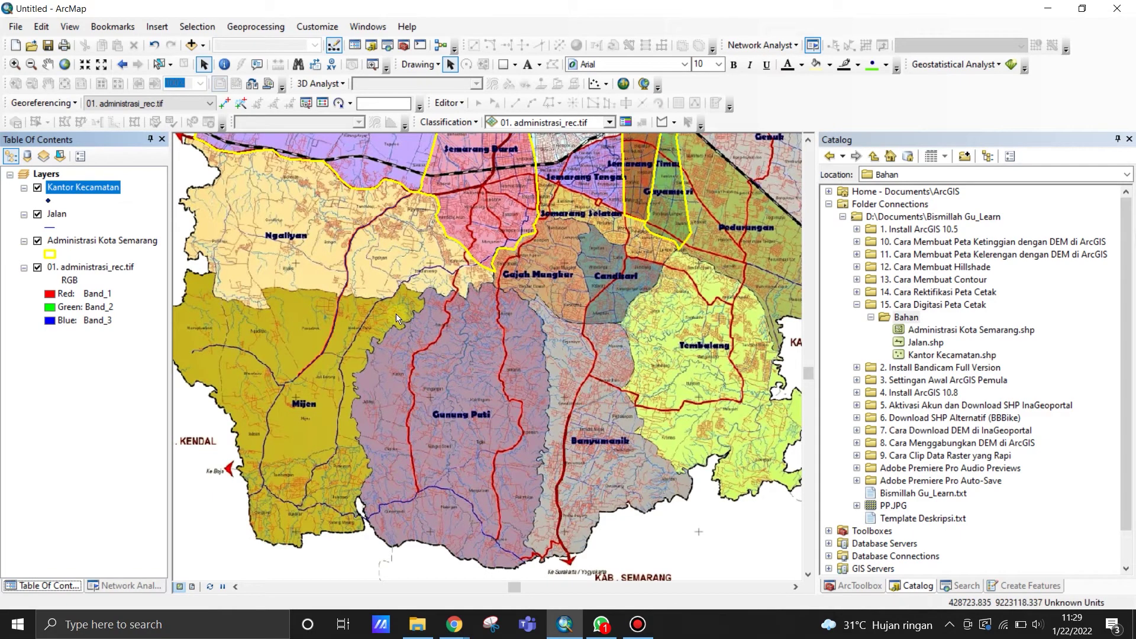
Start an editing session on the Kantor Kecamatan layer and choose its point feature template.
right_click(67, 189)
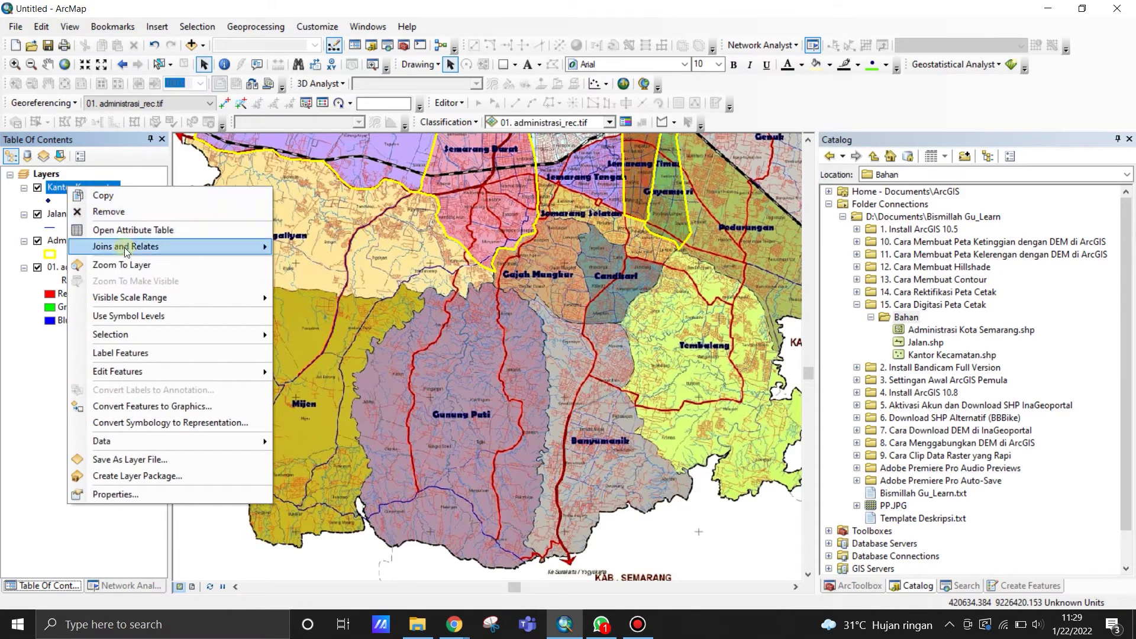
mouse_move(258, 379)
click(311, 374)
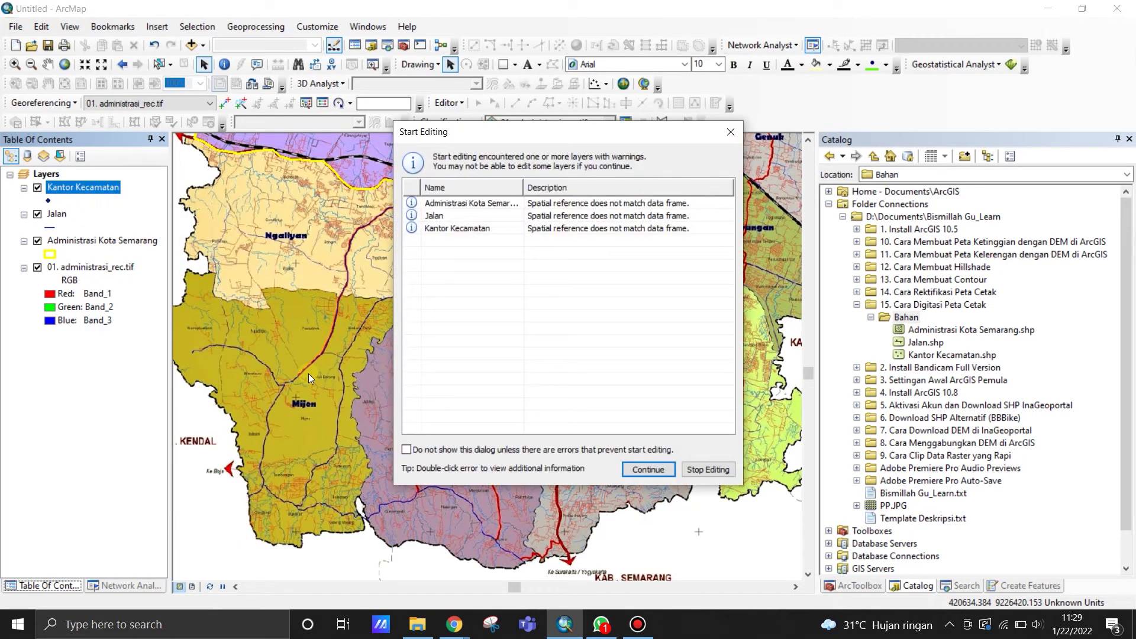
click(650, 471)
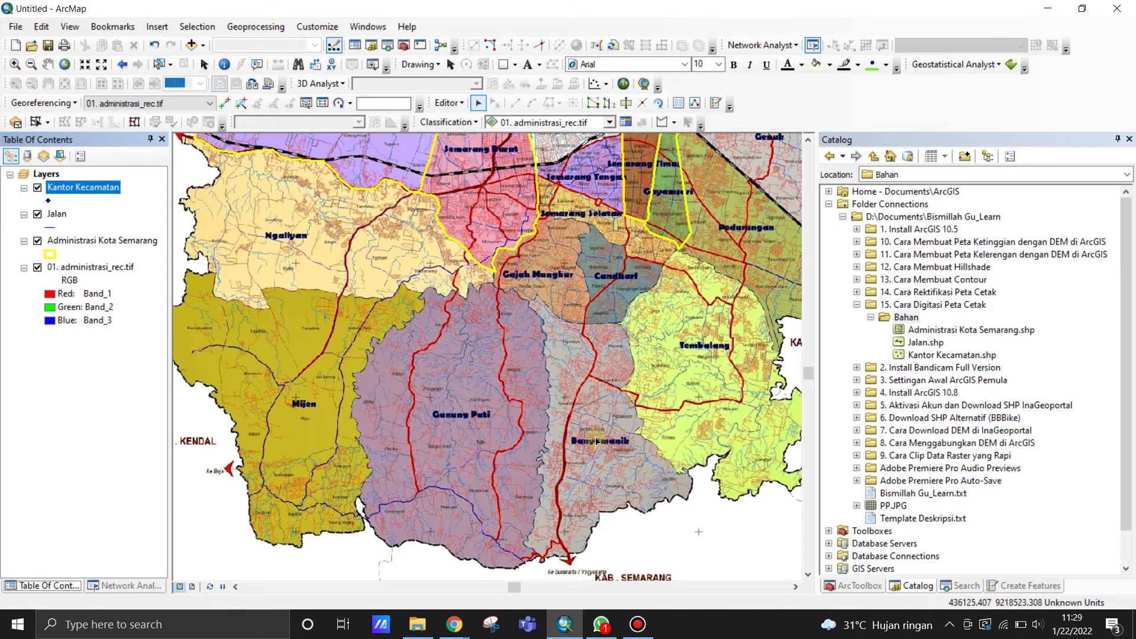
click(1016, 587)
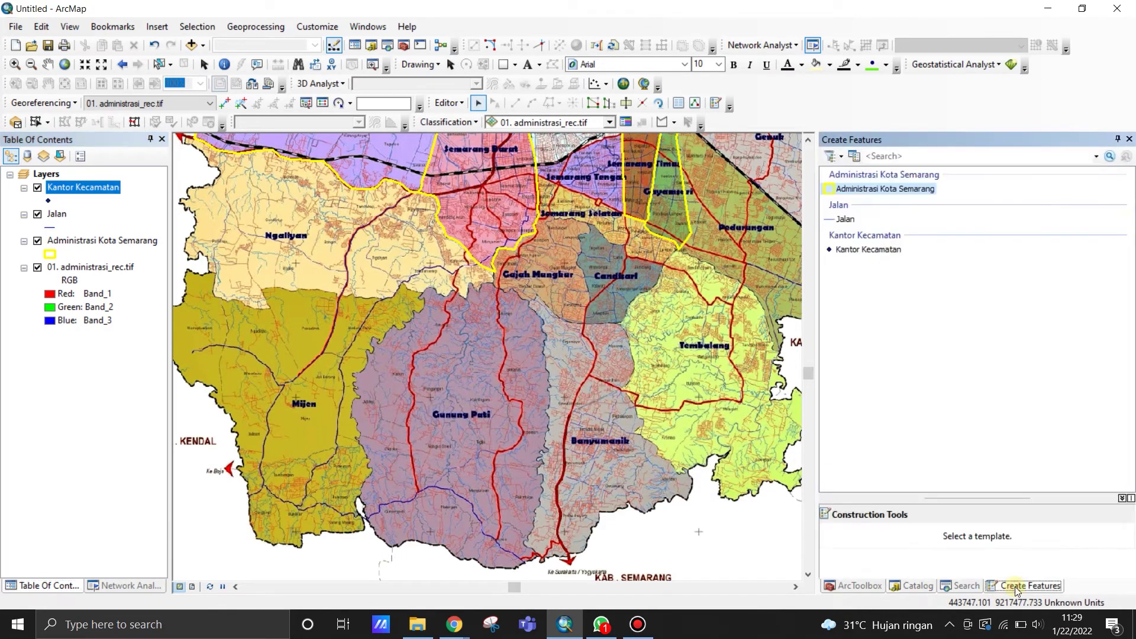
click(865, 254)
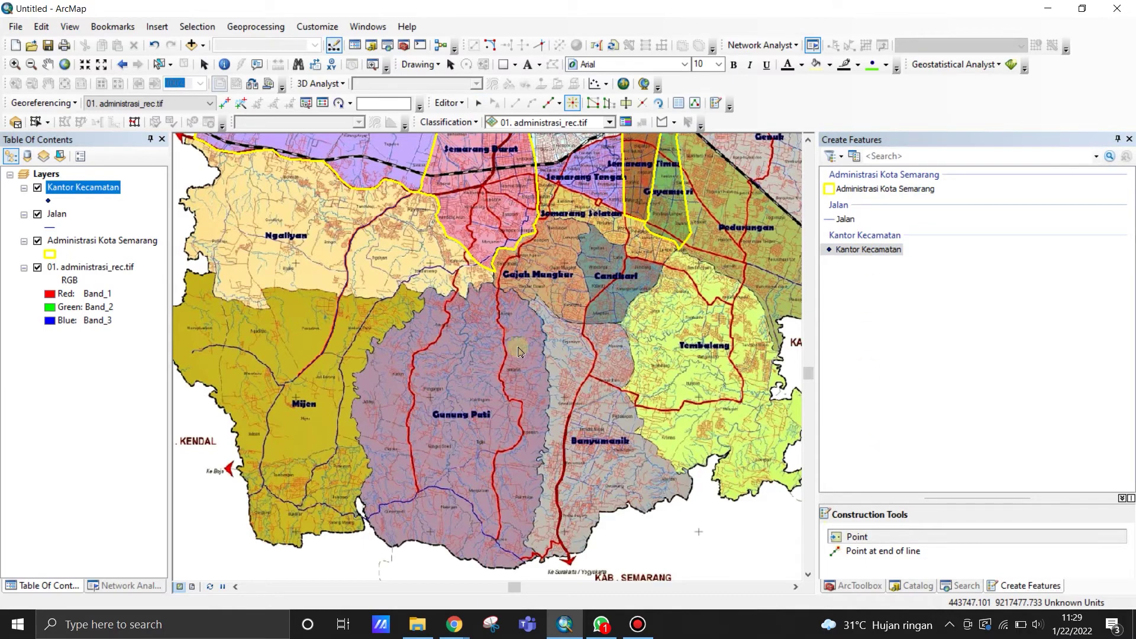
Place one district office point each in Gunung Pati, Mijen, Ngaliyan, Banyumanik and Tembalang, near their name labels.
scroll(435, 417, down, 3)
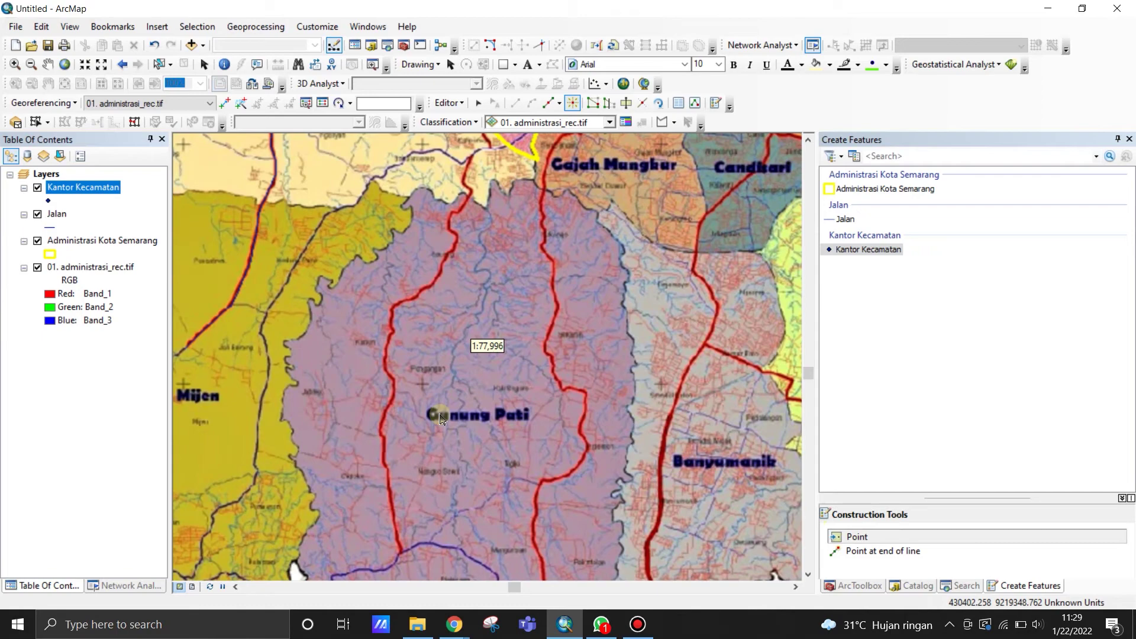
scroll(441, 419, down, 1)
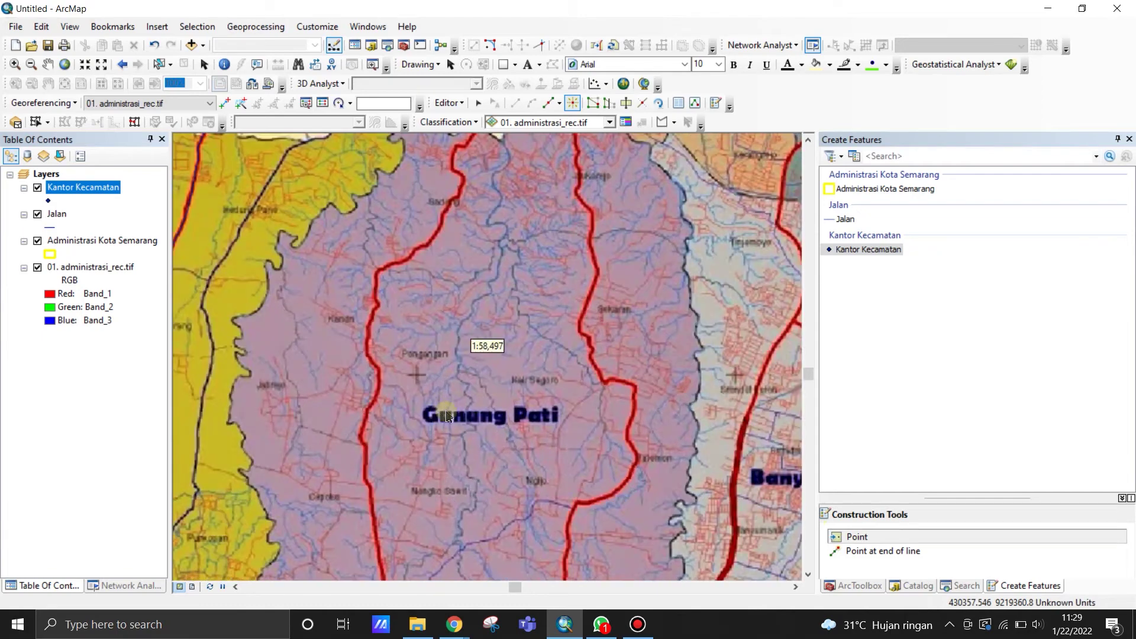
click(495, 375)
scroll(581, 353, up, 2)
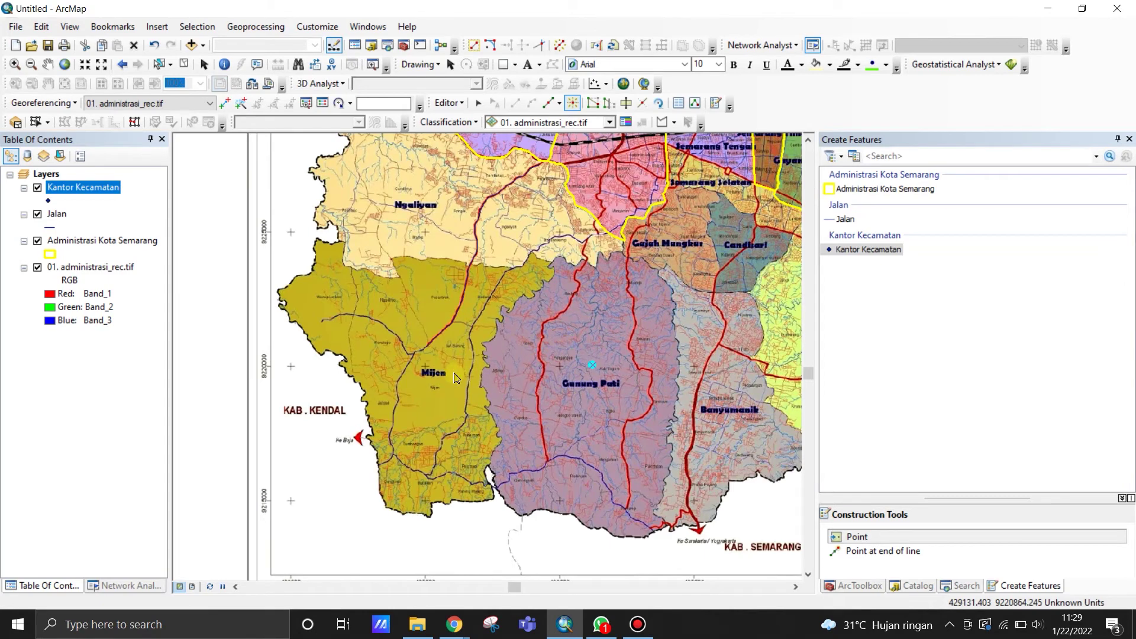
click(434, 396)
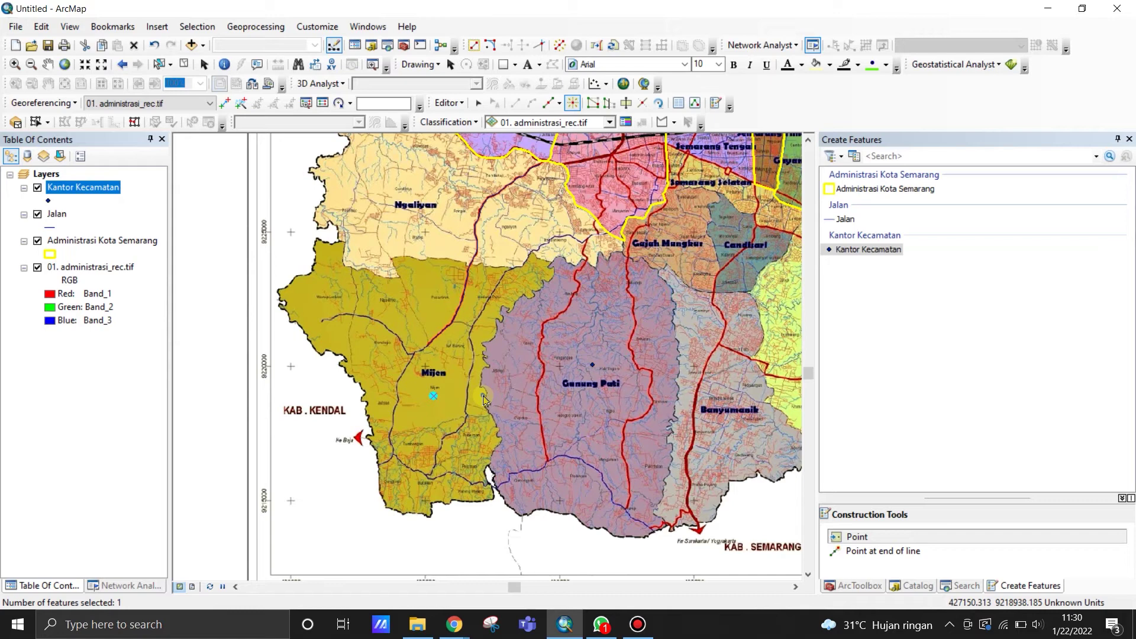
drag(419, 268, 296, 309)
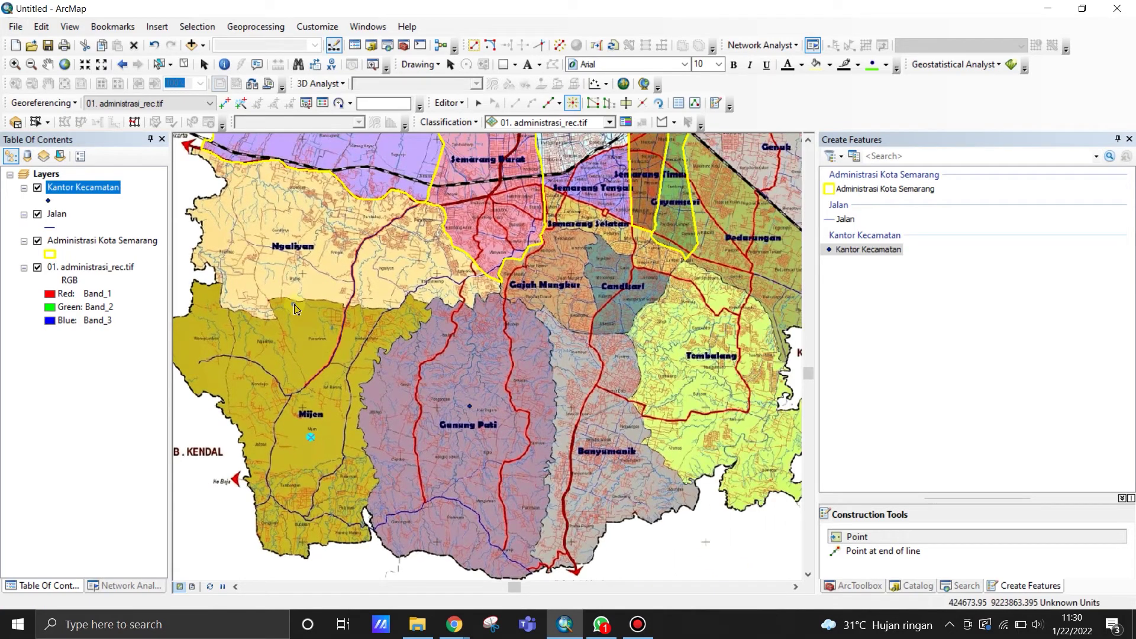
click(334, 264)
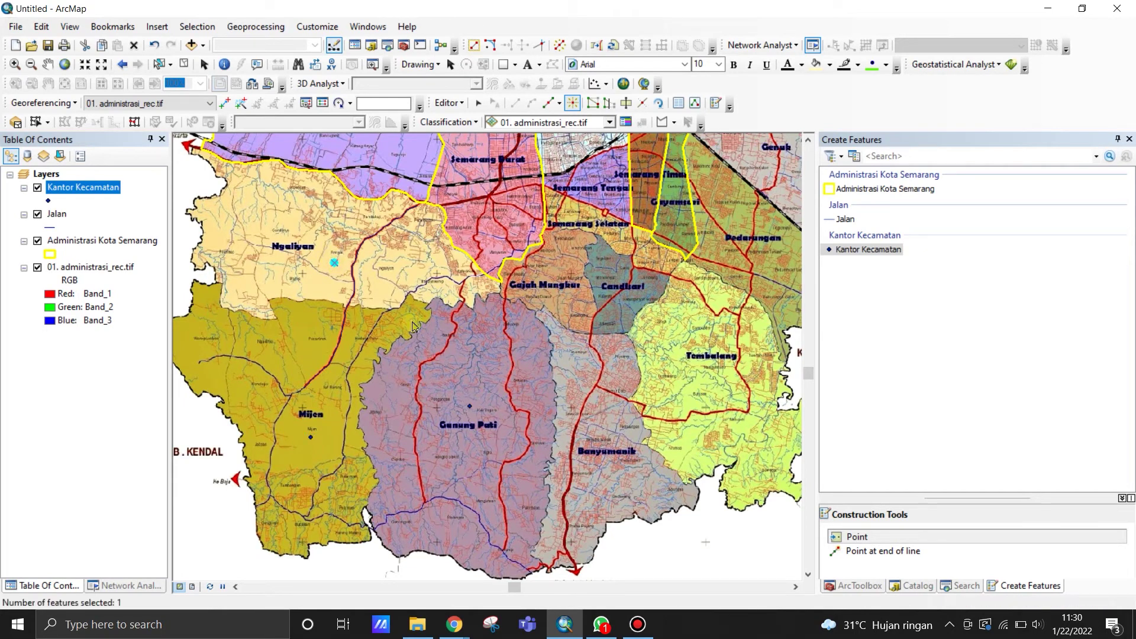
click(630, 438)
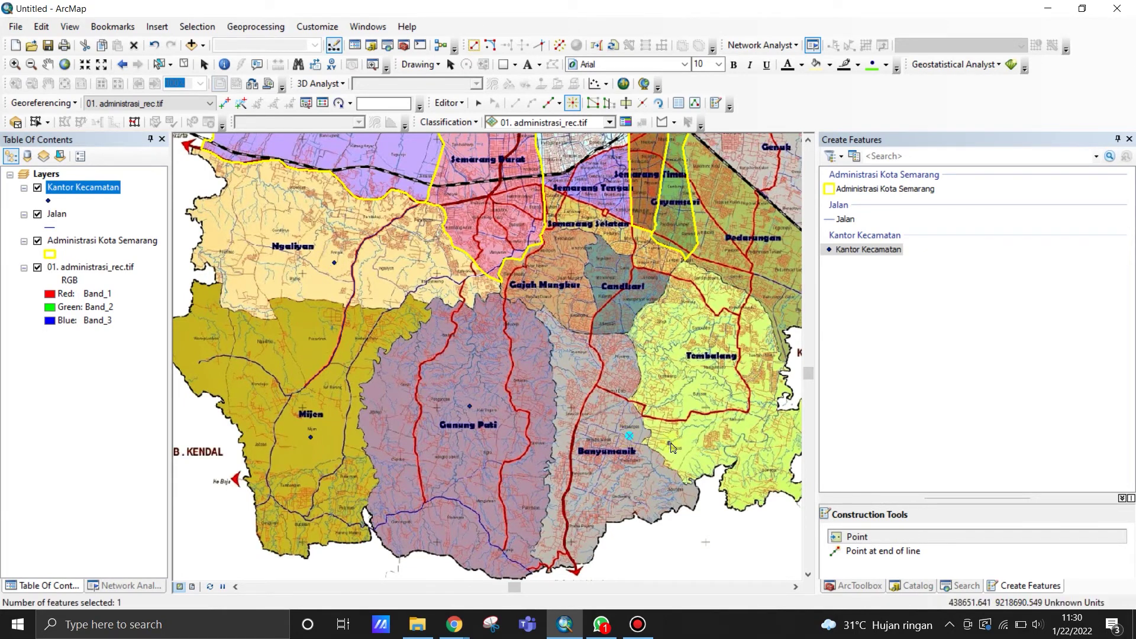
click(700, 385)
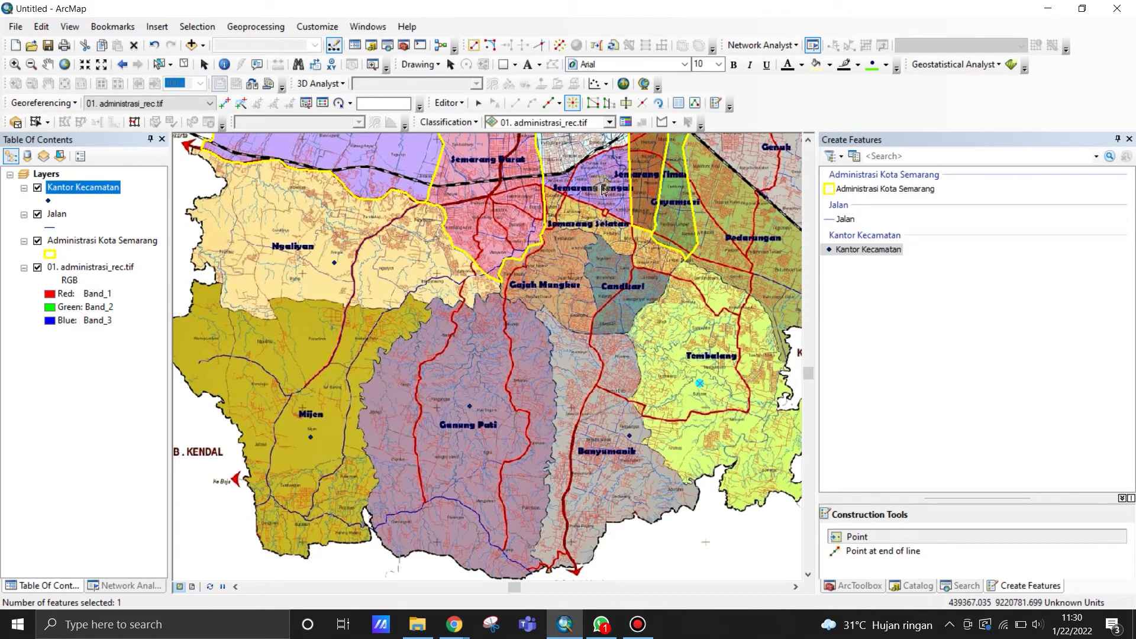
Stop the editing session and save the district office points.
click(455, 103)
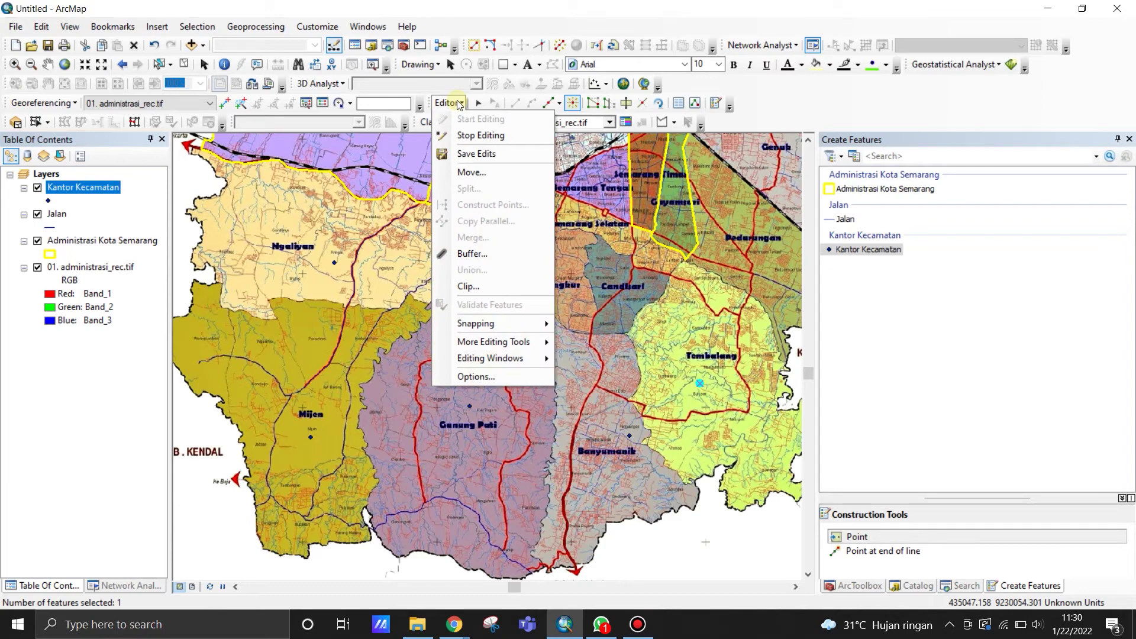
click(481, 135)
click(526, 355)
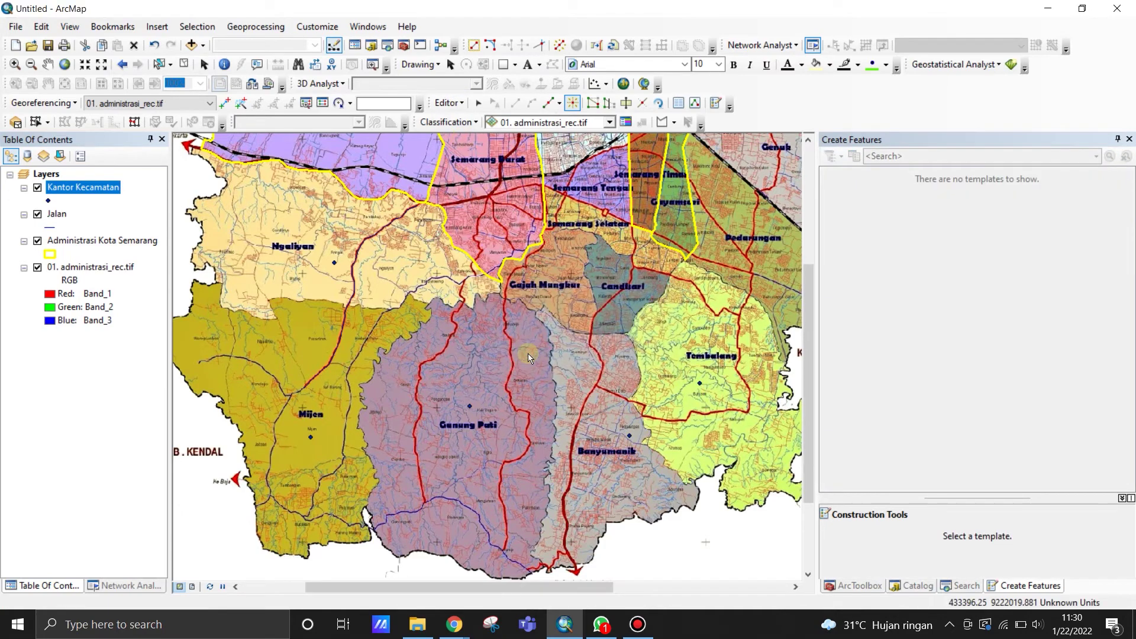
Open the Administrasi Kota Semarang attribute table and select its records one by one to identify each polygon's district.
scroll(510, 432, up, 3)
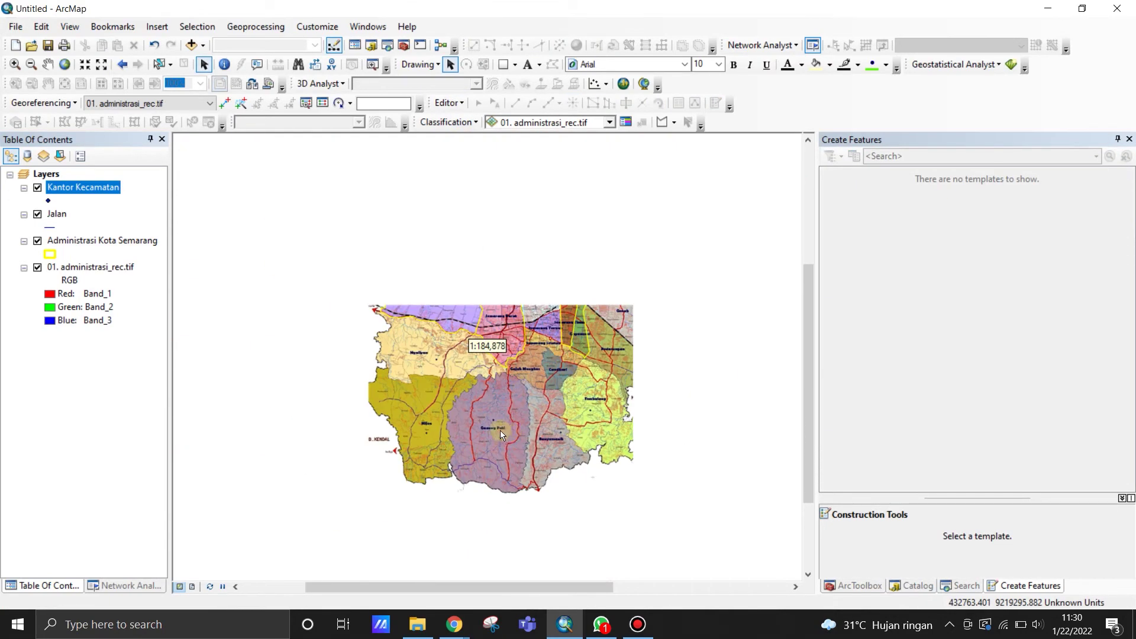
scroll(501, 435, down, 2)
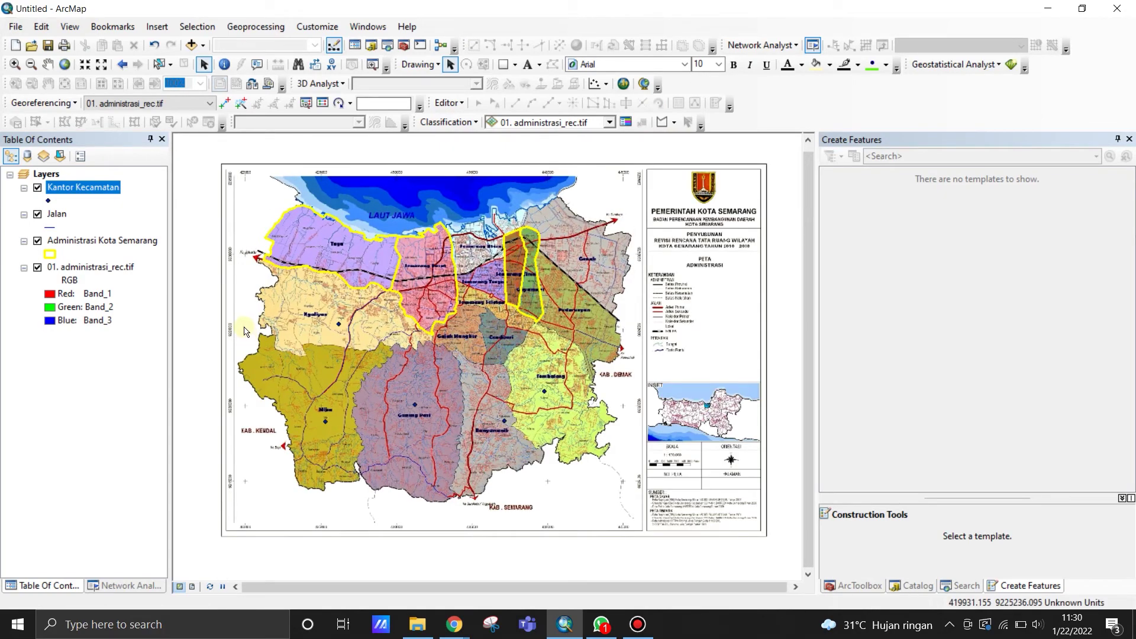
scroll(401, 323, down, 1)
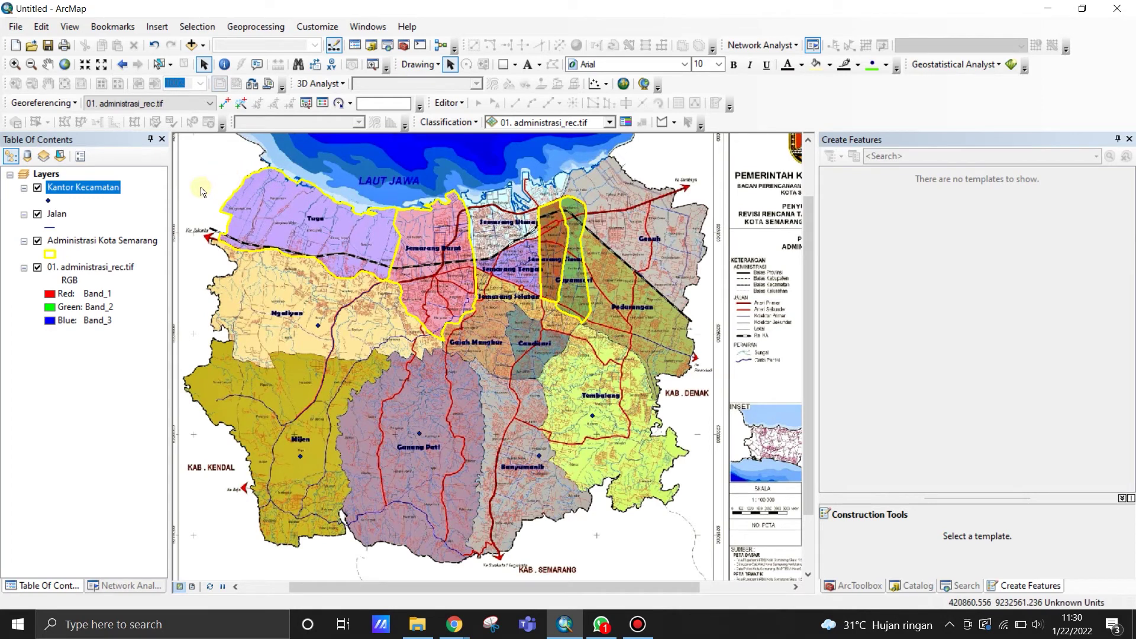
right_click(69, 244)
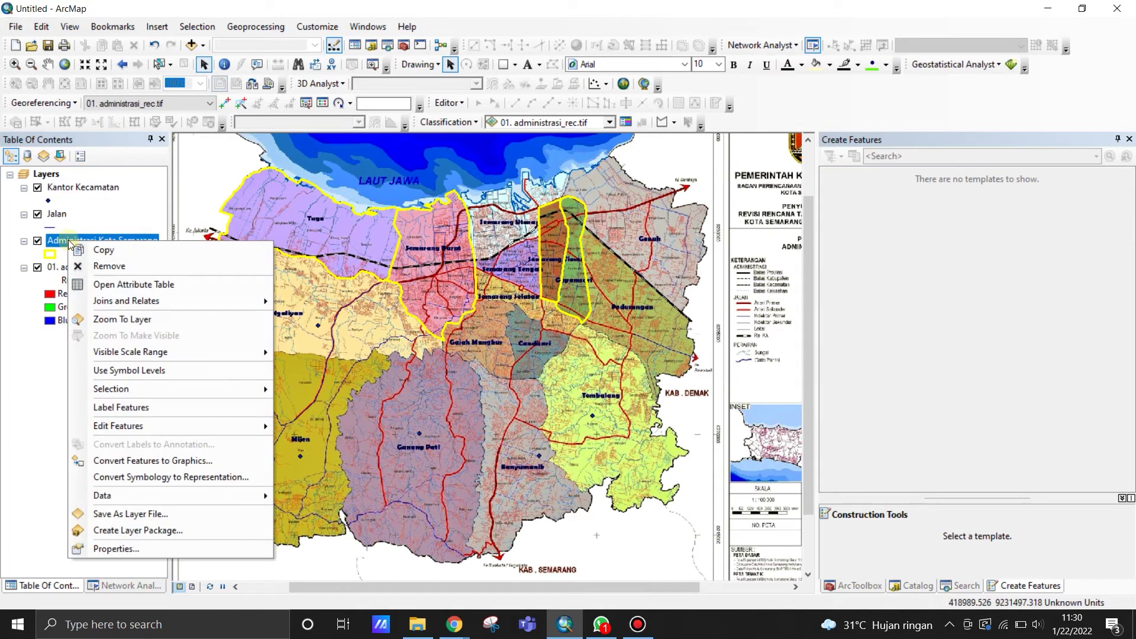
click(116, 286)
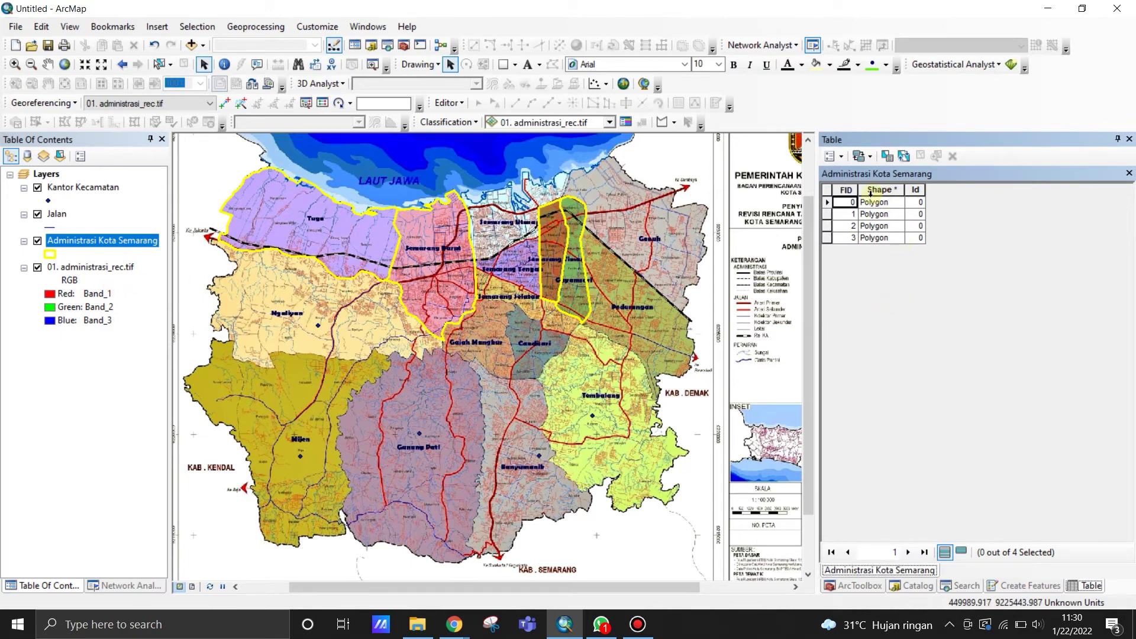
click(829, 203)
click(827, 215)
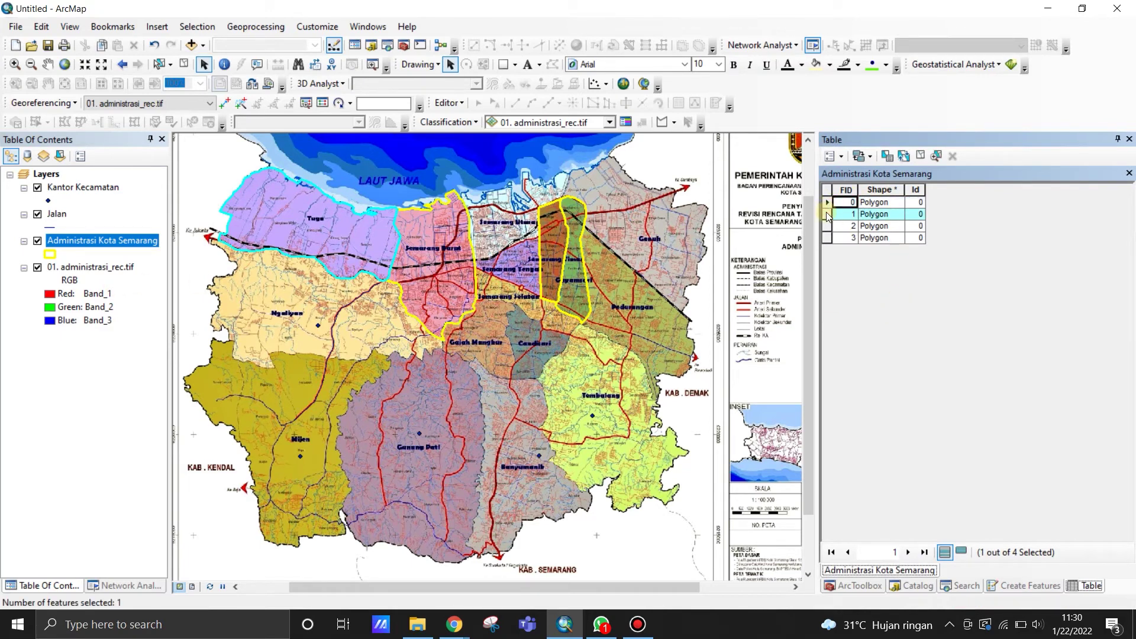
click(827, 224)
click(828, 238)
click(827, 226)
click(827, 214)
click(827, 203)
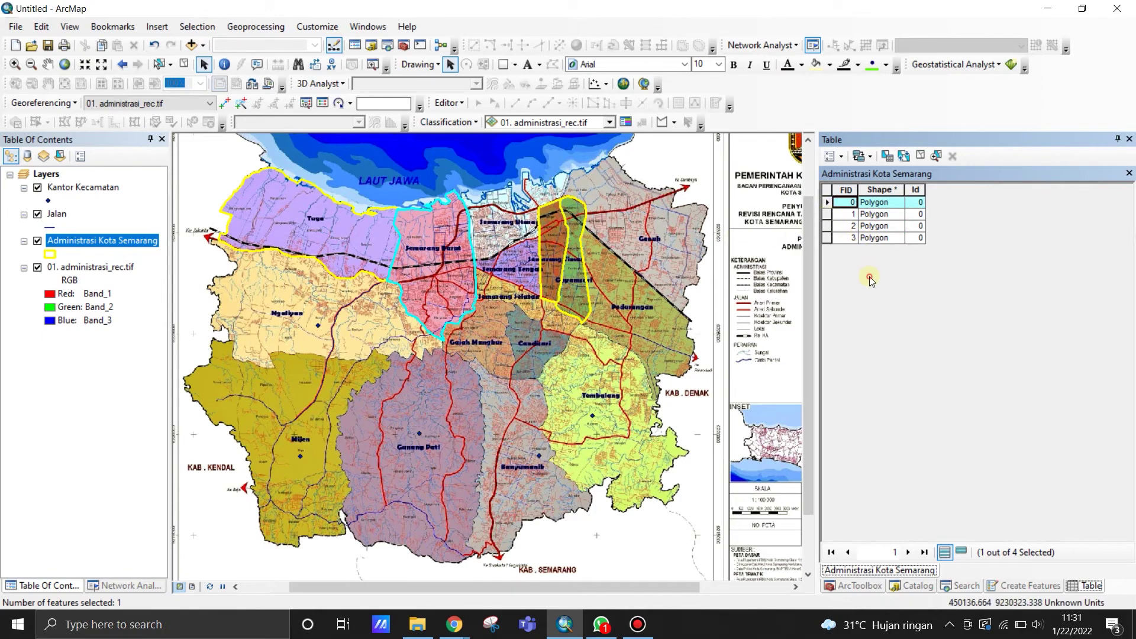
Add a Text field named Kecamatan with length 50 to the Administrasi Kota Semarang attribute table.
click(841, 157)
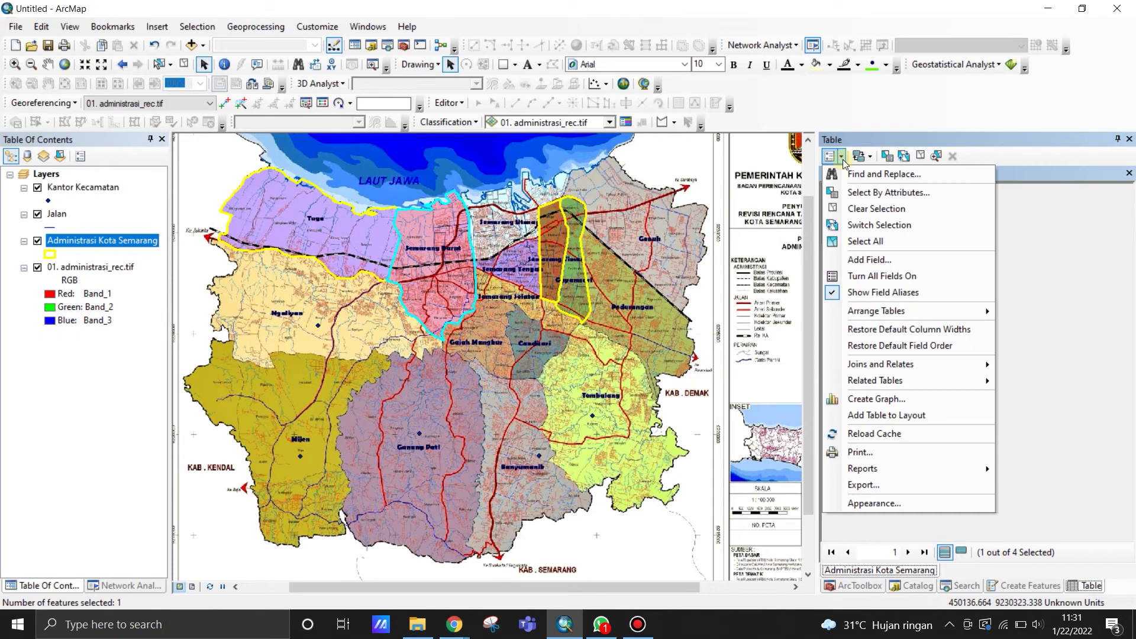
click(856, 260)
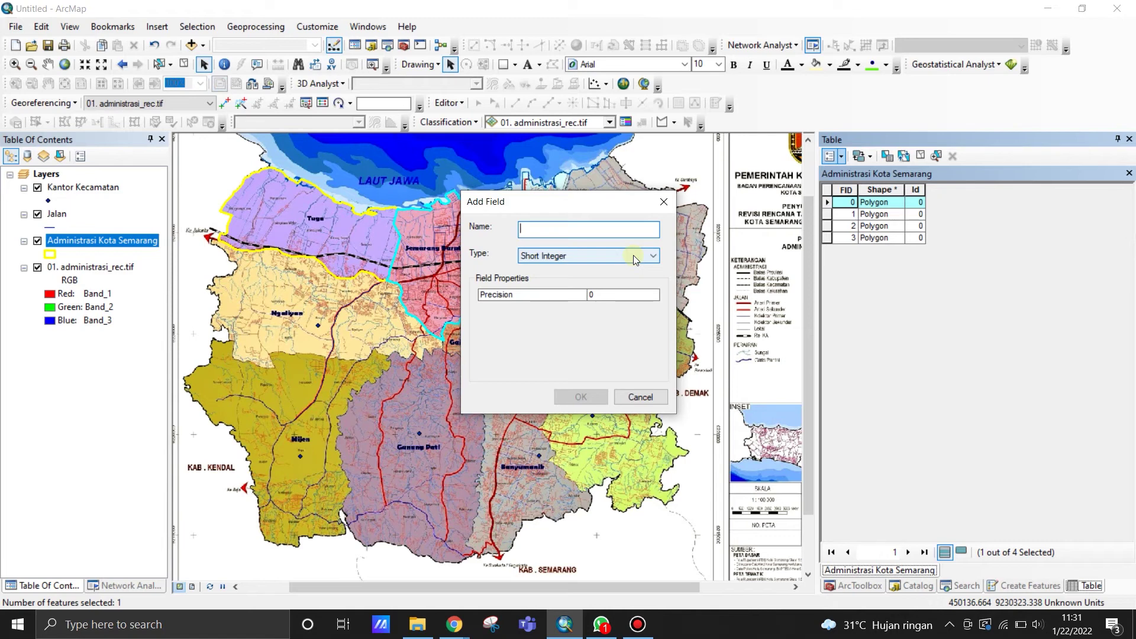
text(Kecamata)
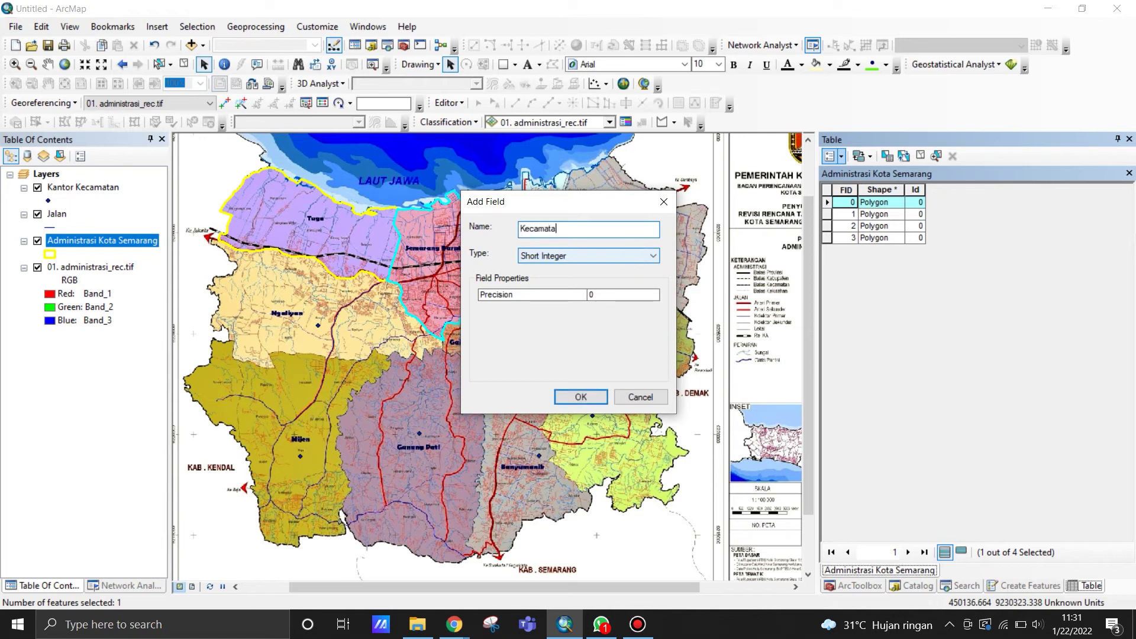
click(590, 258)
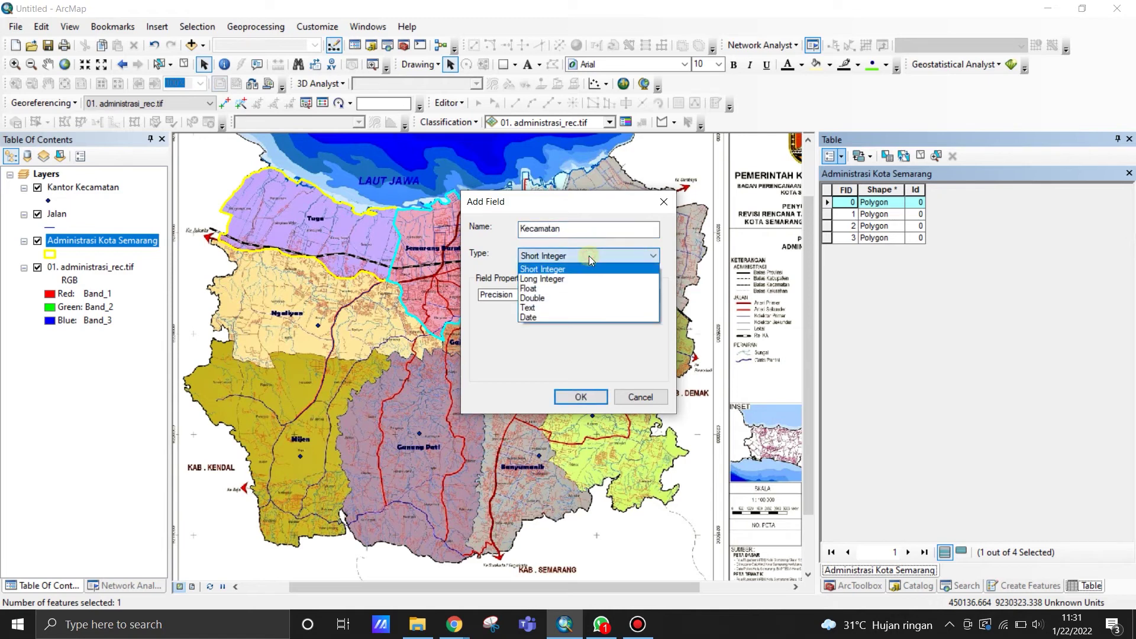
click(539, 309)
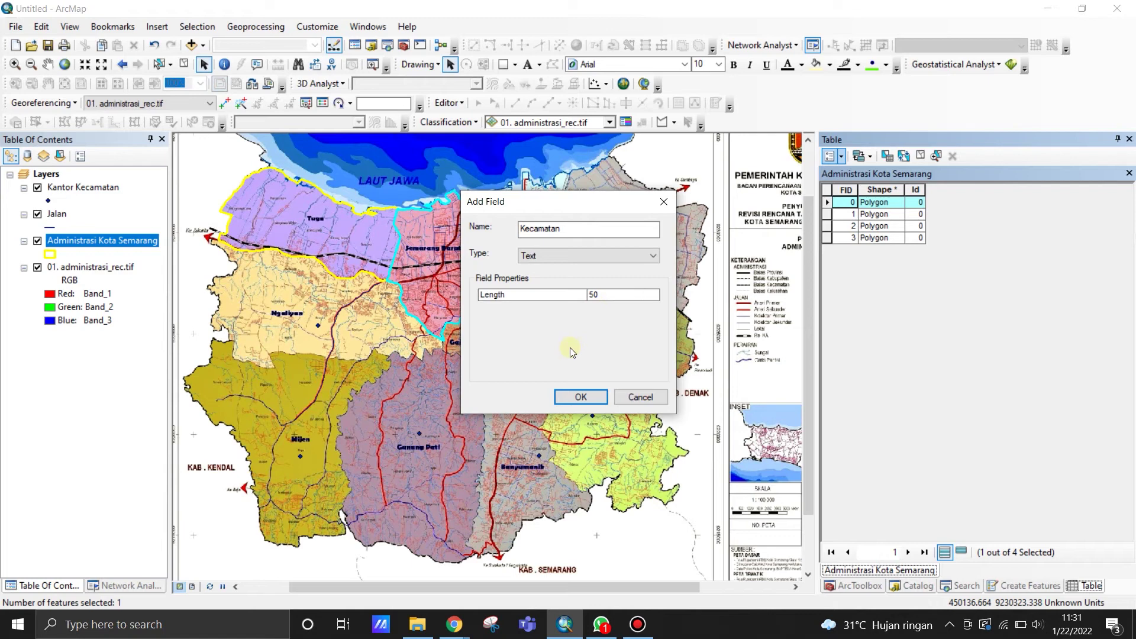
click(580, 397)
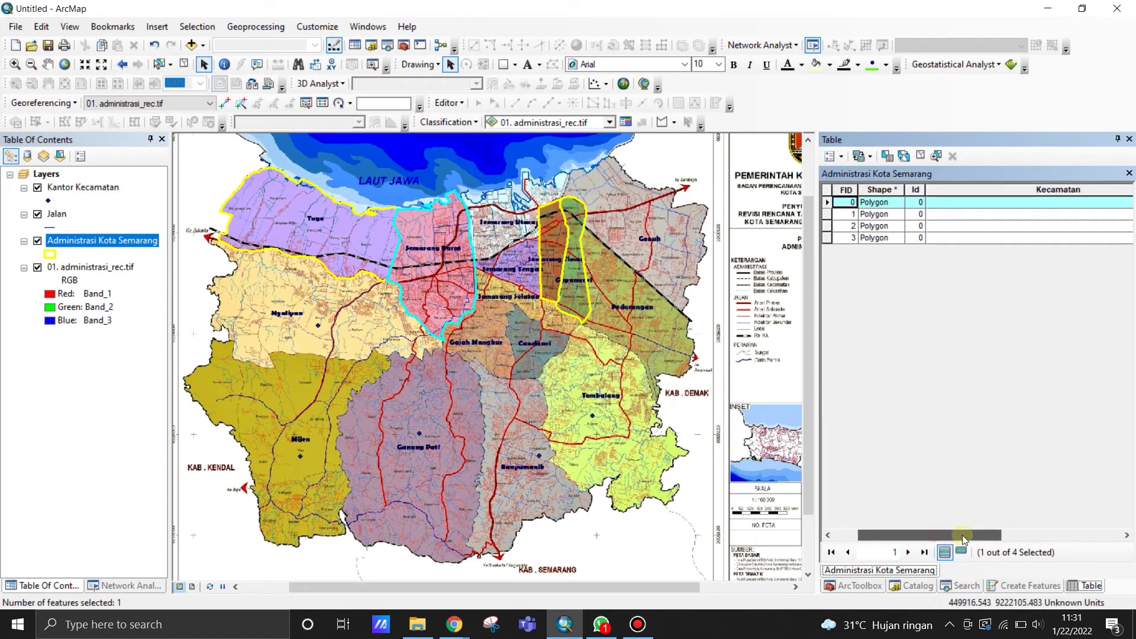
drag(934, 536, 1060, 539)
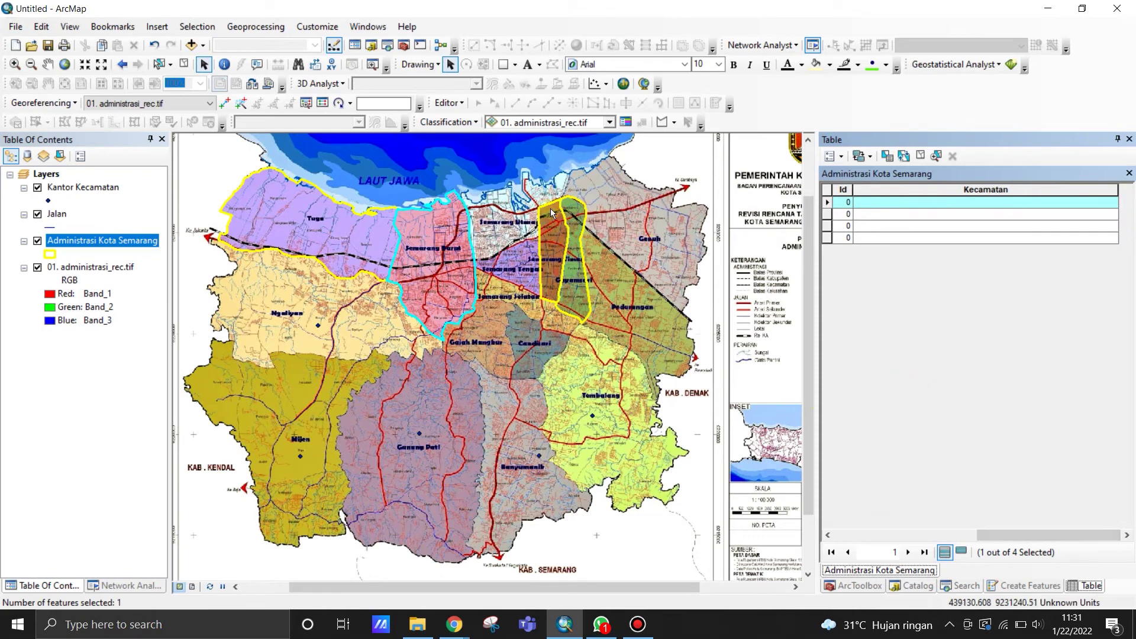
Start an editing session on the Administrasi Kota Semarang layer, continuing past the spatial reference warnings.
scroll(483, 205, down, 1)
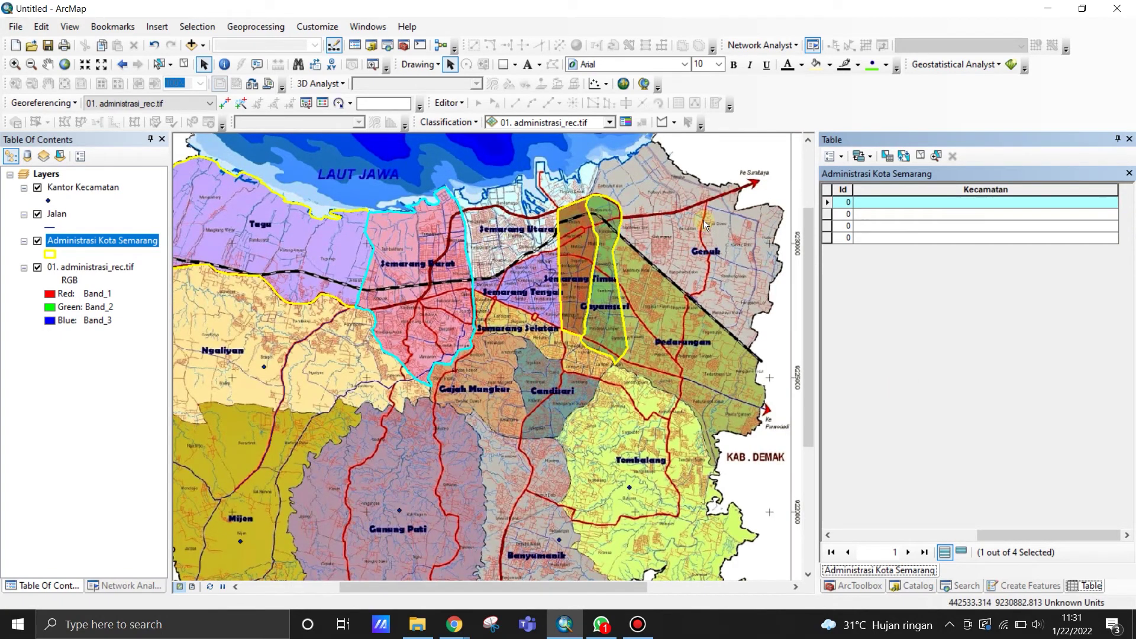
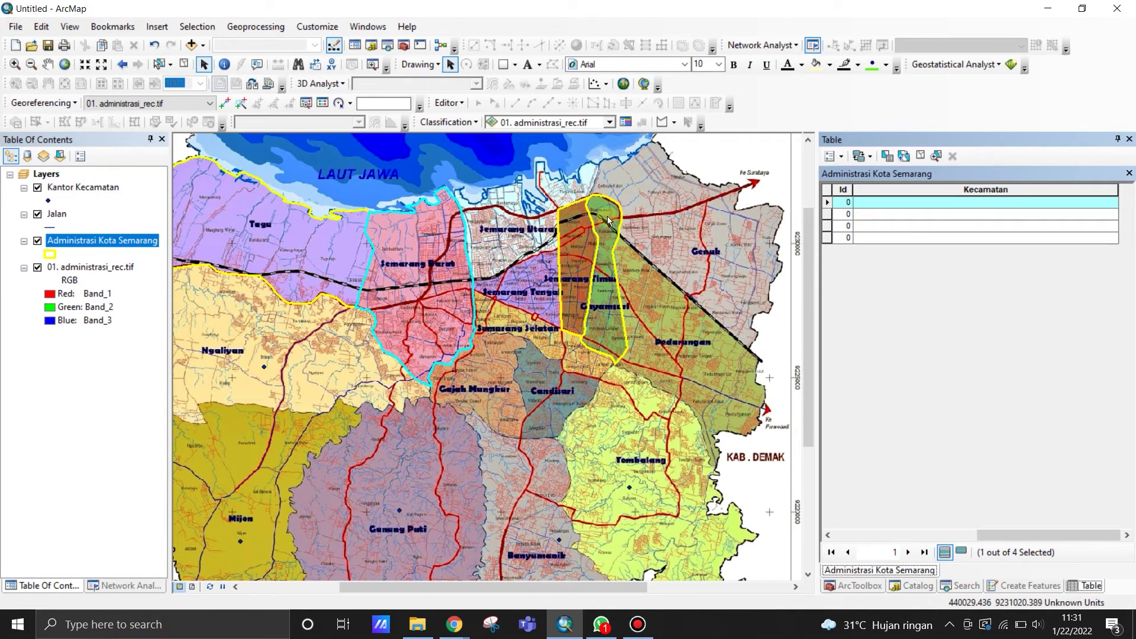
right_click(69, 245)
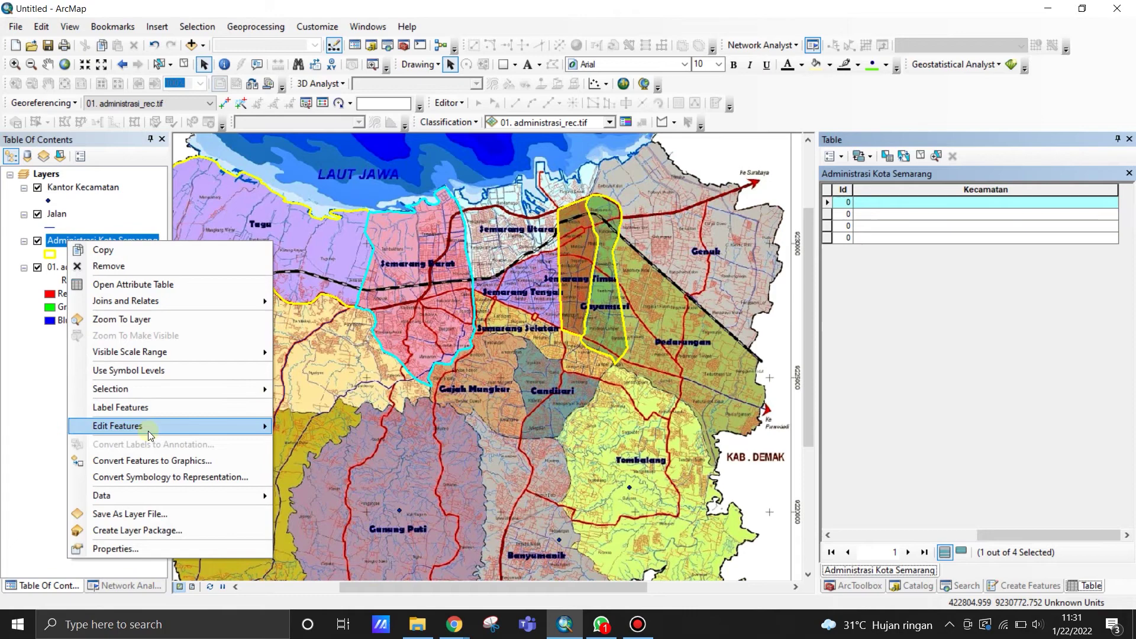
mouse_move(148, 431)
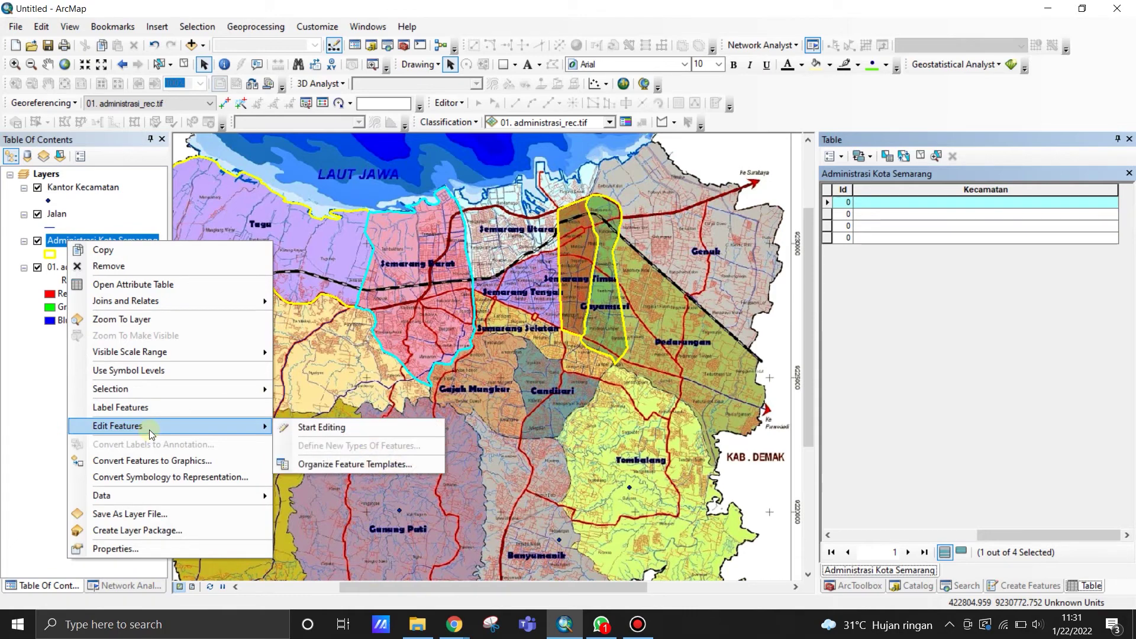
click(320, 429)
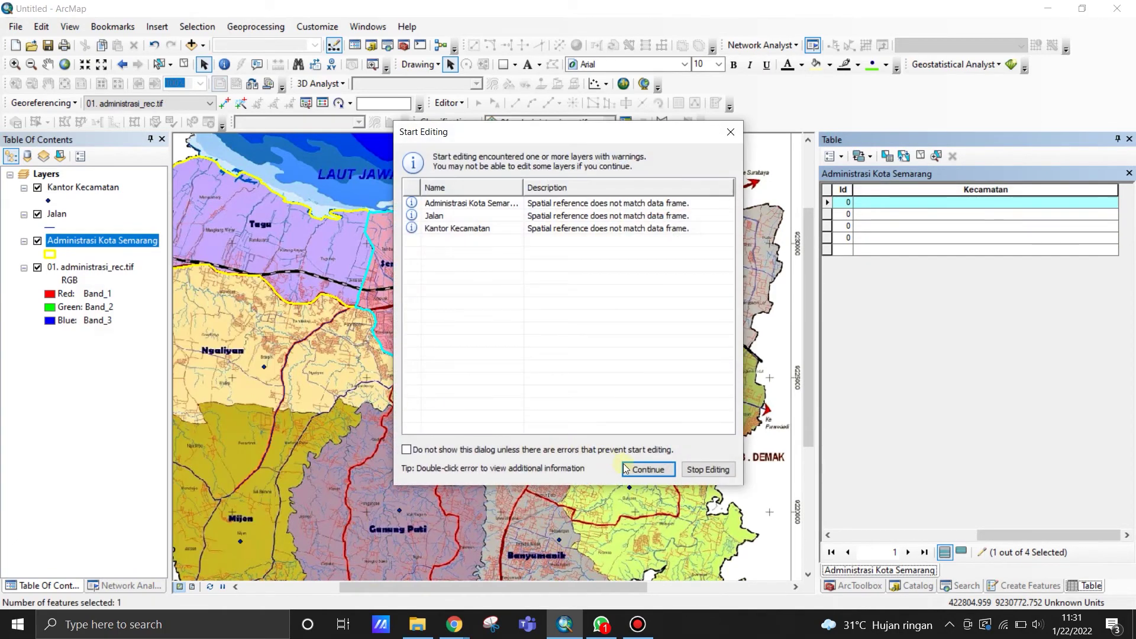
click(649, 472)
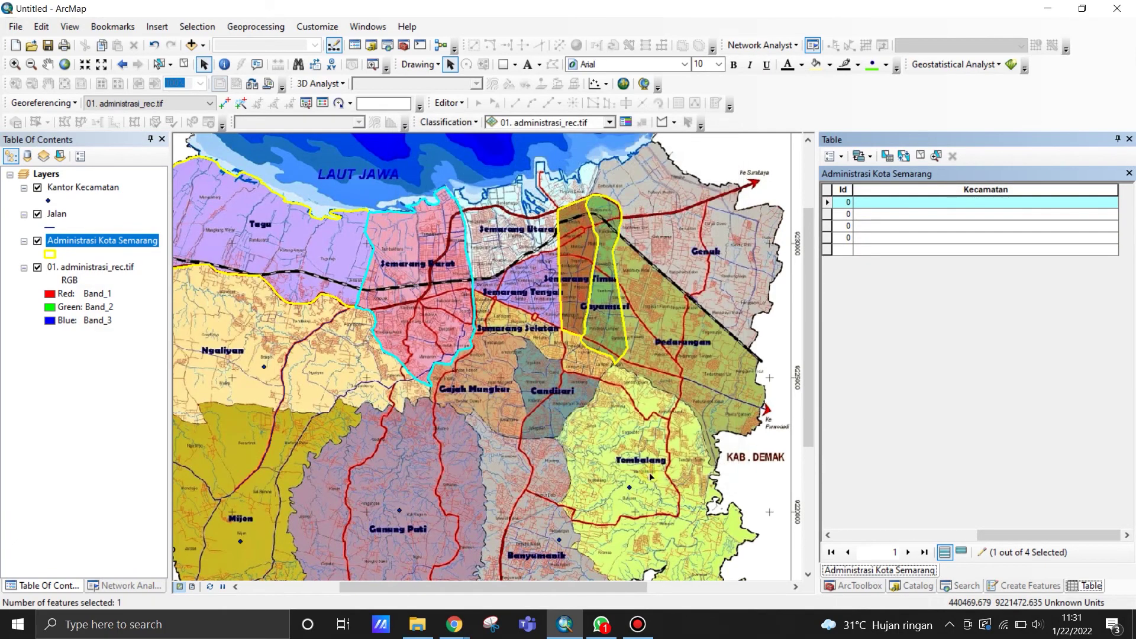
Fill in the Kecamatan values of the first two records with Semarang Barat and Tugu, matching each record's highlighted polygon.
click(827, 214)
click(827, 203)
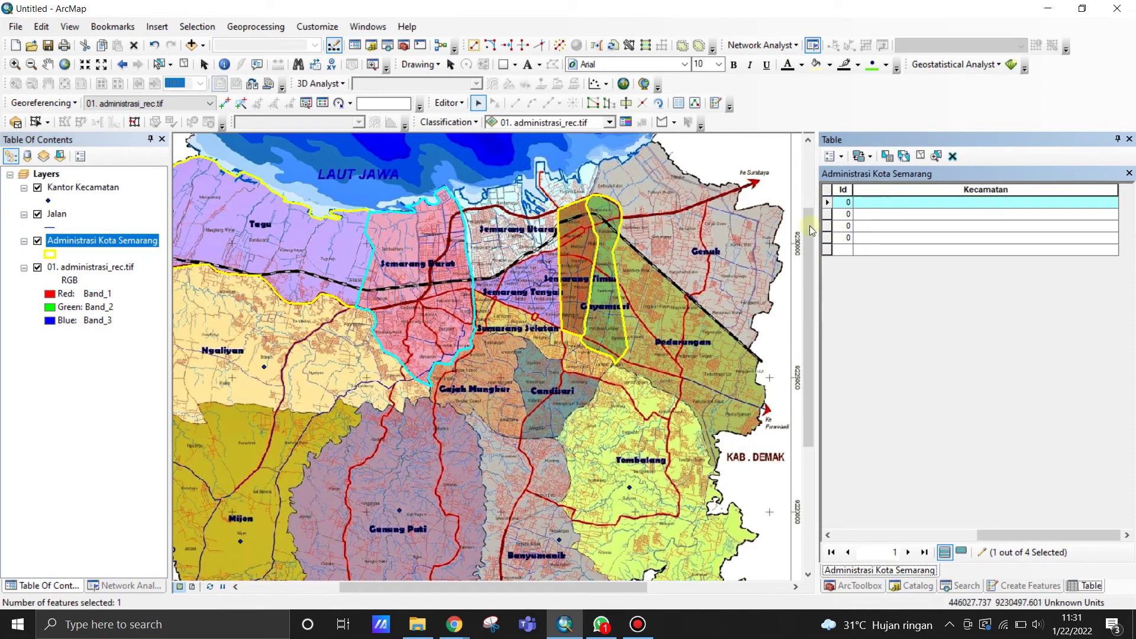
click(862, 203)
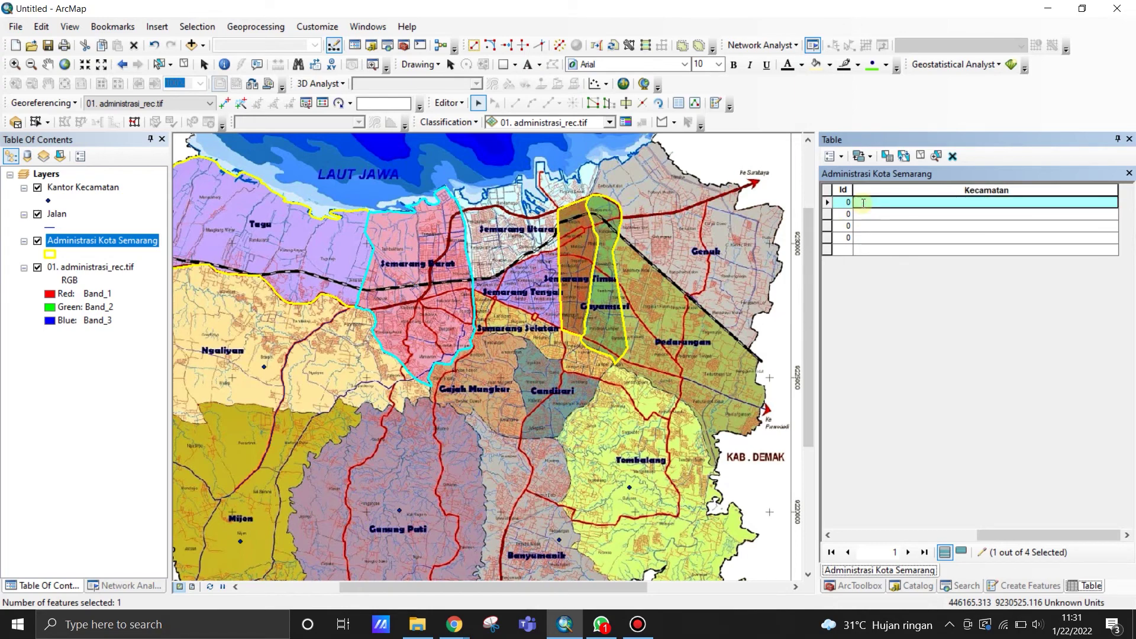
text(Semarang Barat)
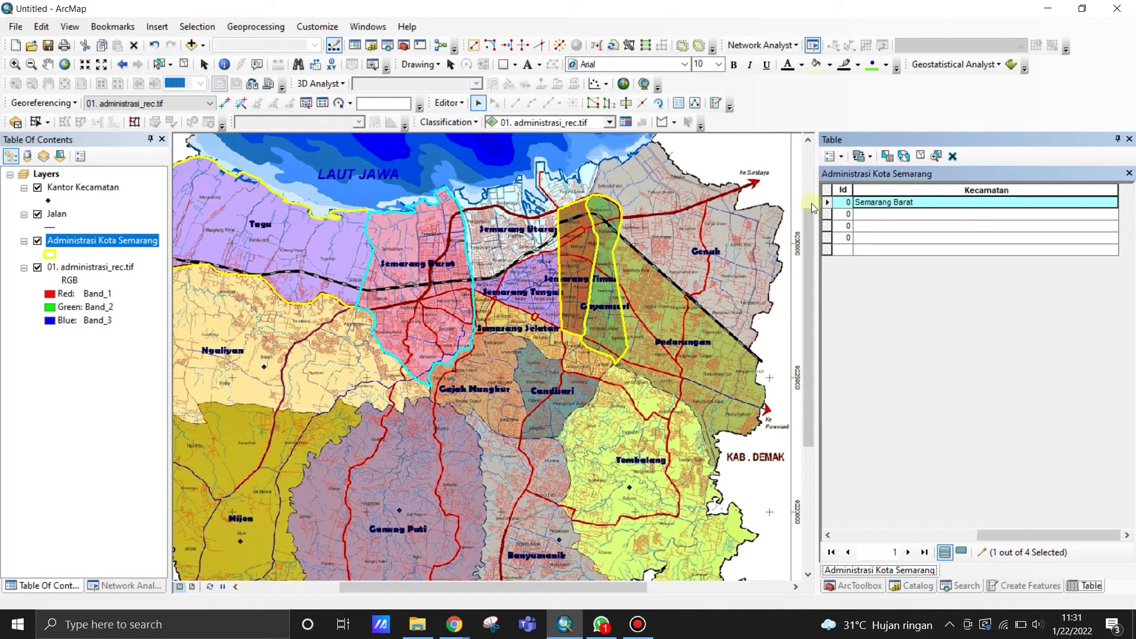
click(831, 214)
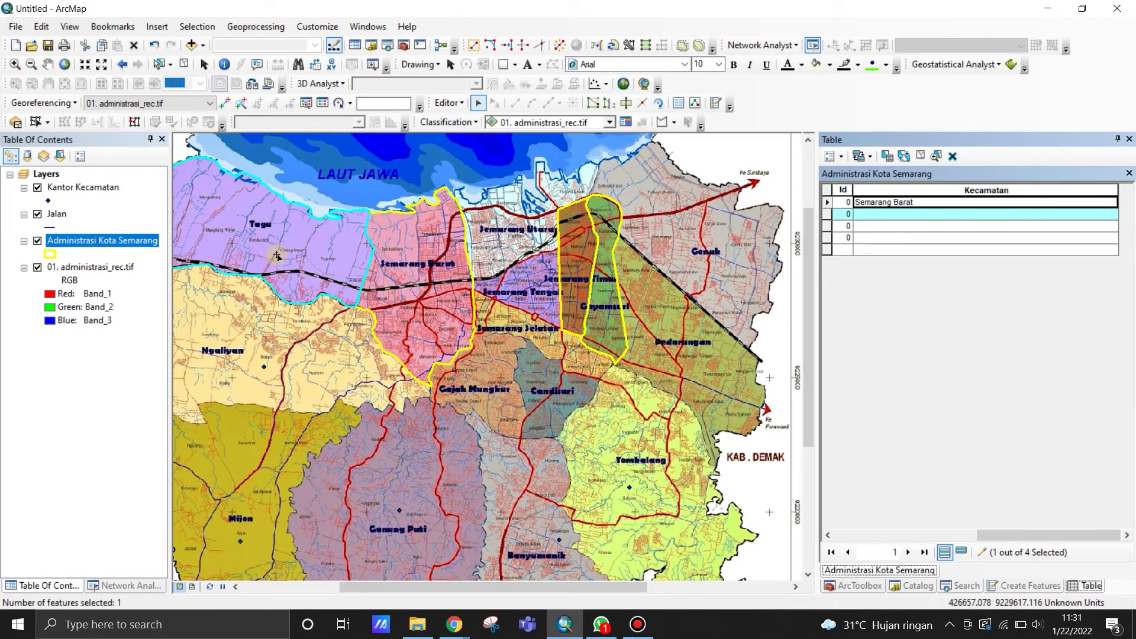
click(891, 215)
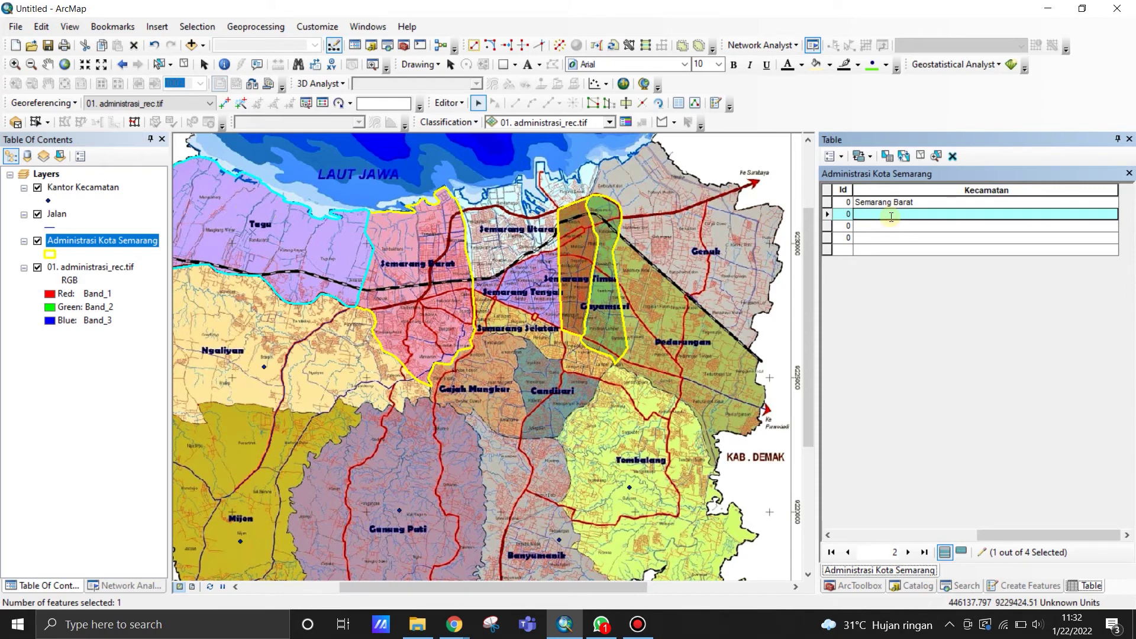
text(Tugu)
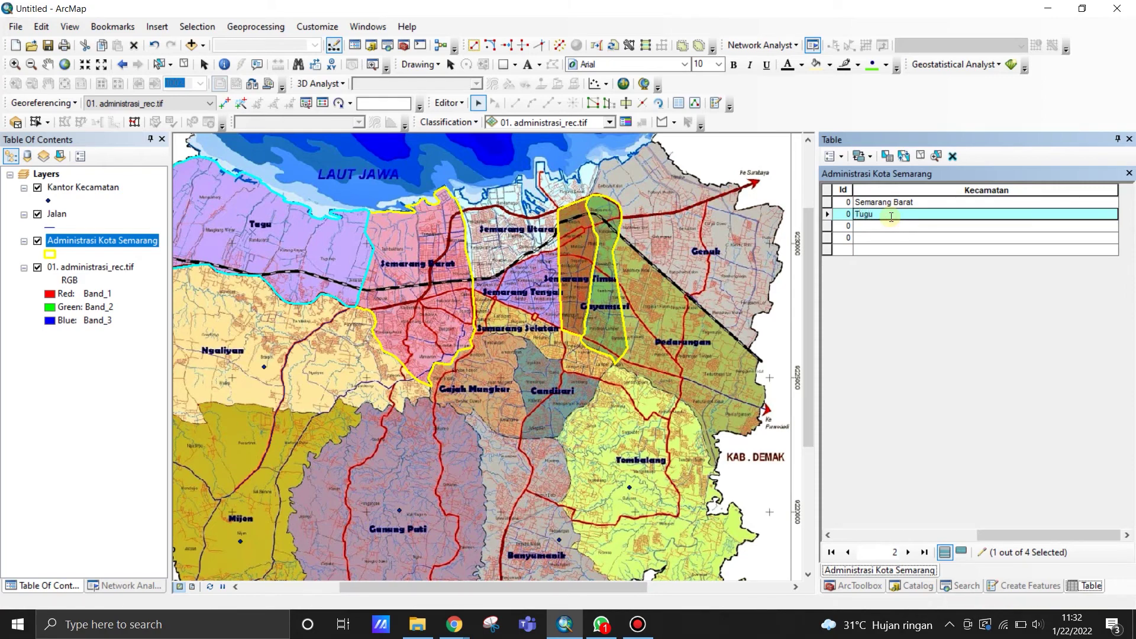
Enter Semarang Timur and Gayamsari as the Kecamatan values of the third and fourth records.
click(830, 225)
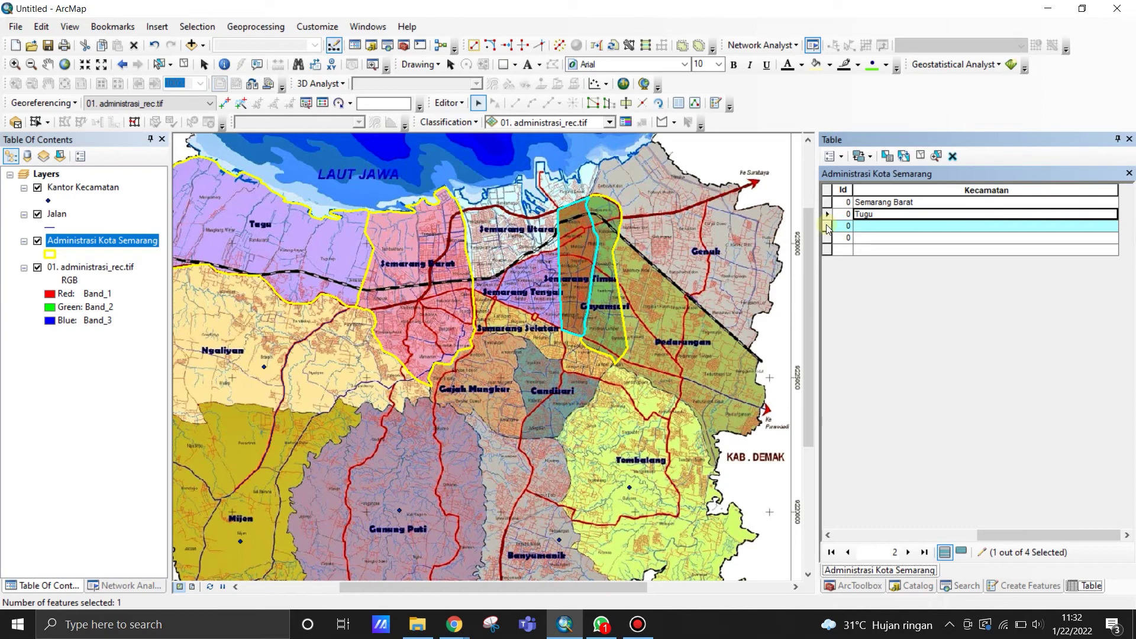
click(891, 226)
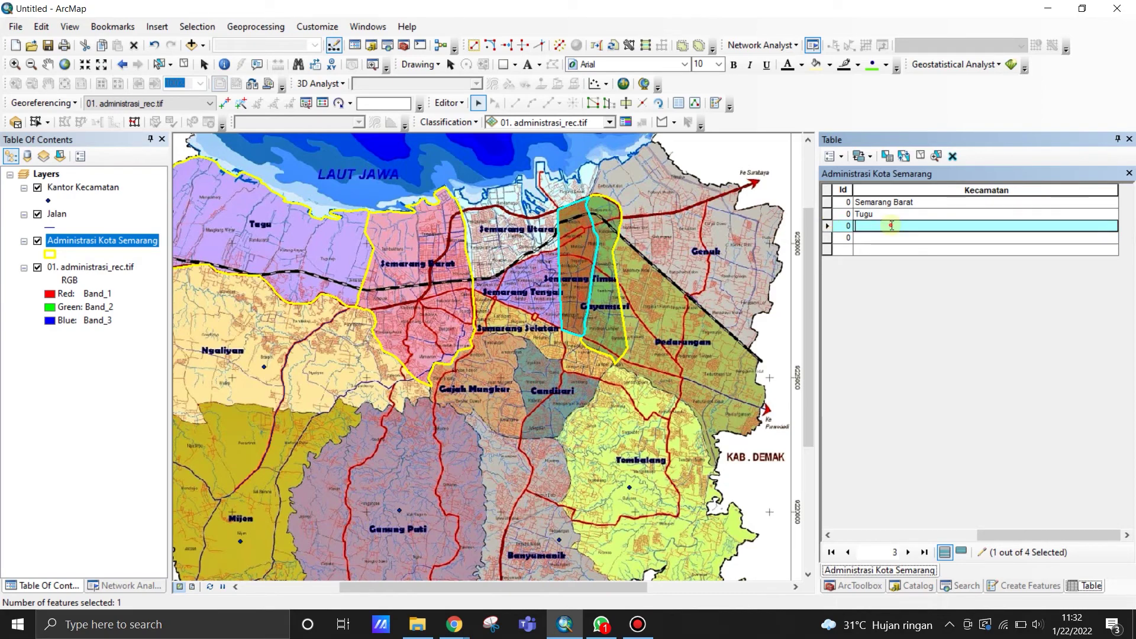
text(Semarang Timur)
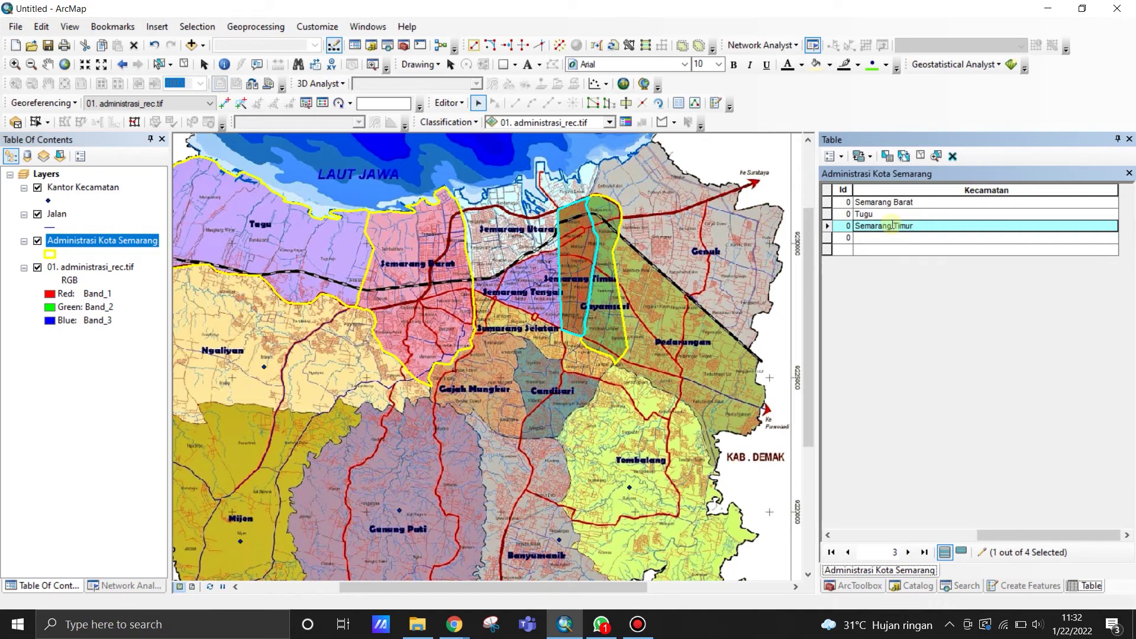
click(827, 240)
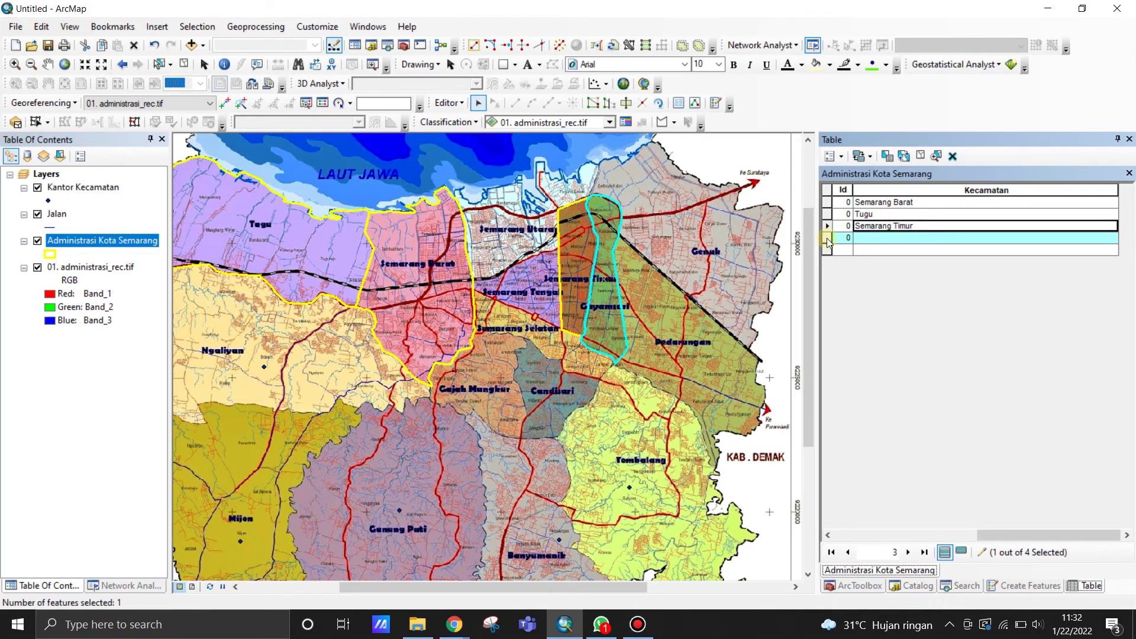
click(876, 238)
text(Gayamsari)
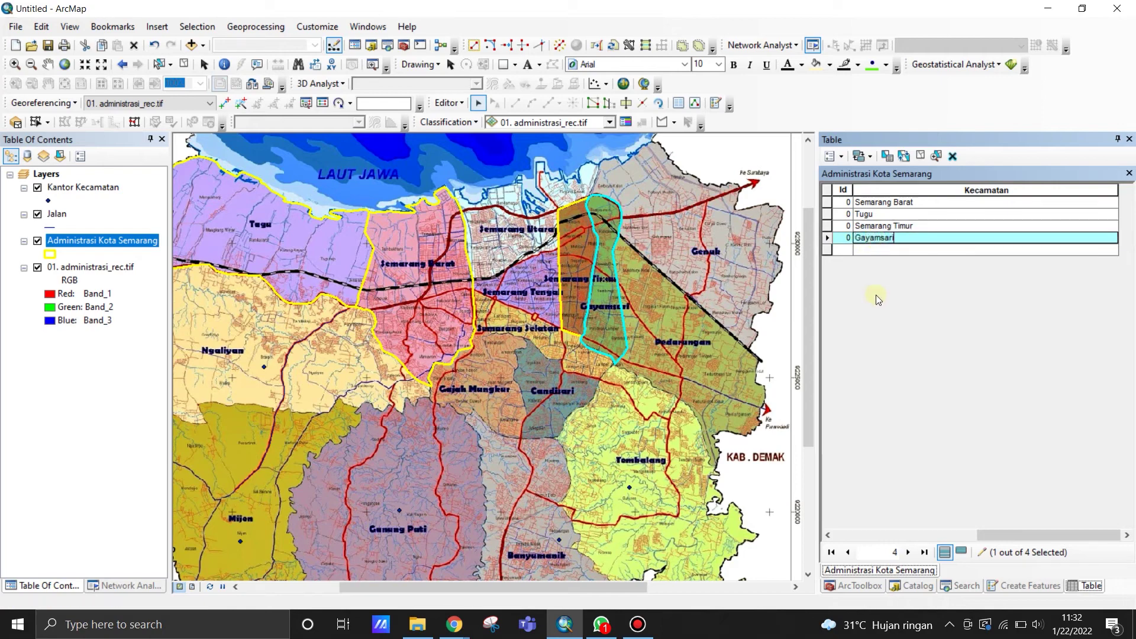
click(829, 192)
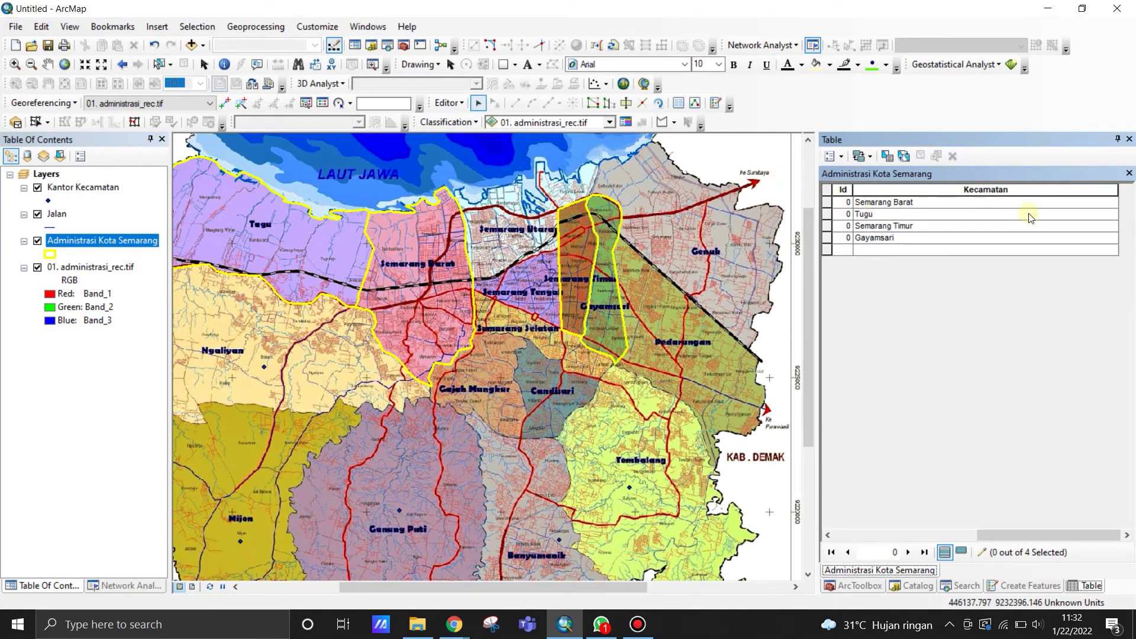
Narrow the Kecamatan column, stop the editing session and save the edits.
drag(1118, 189, 995, 189)
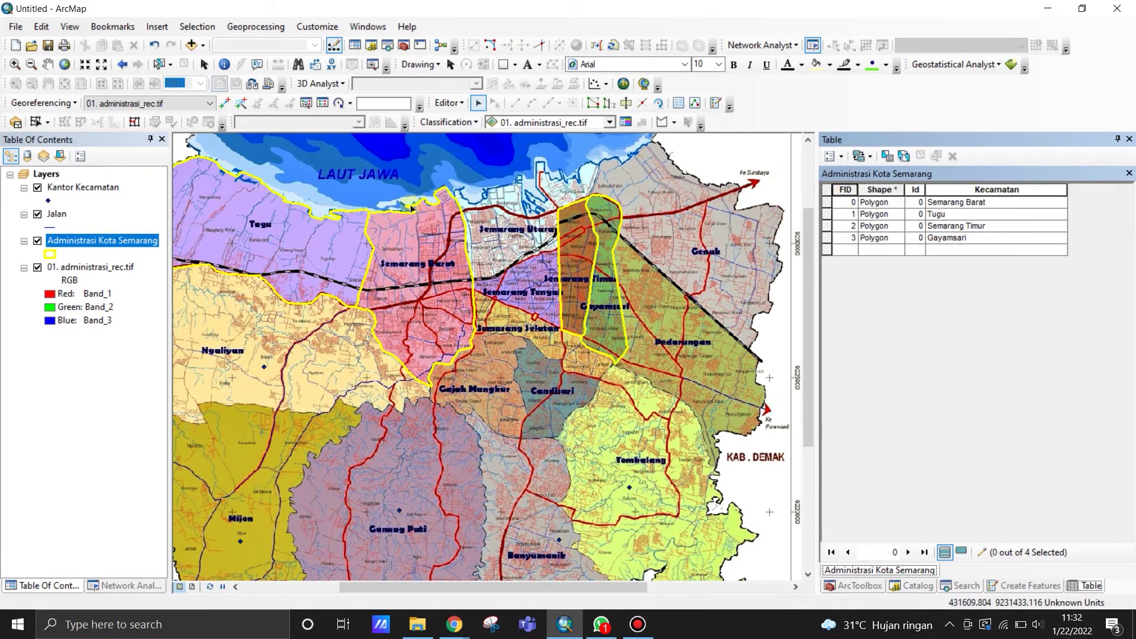
click(447, 104)
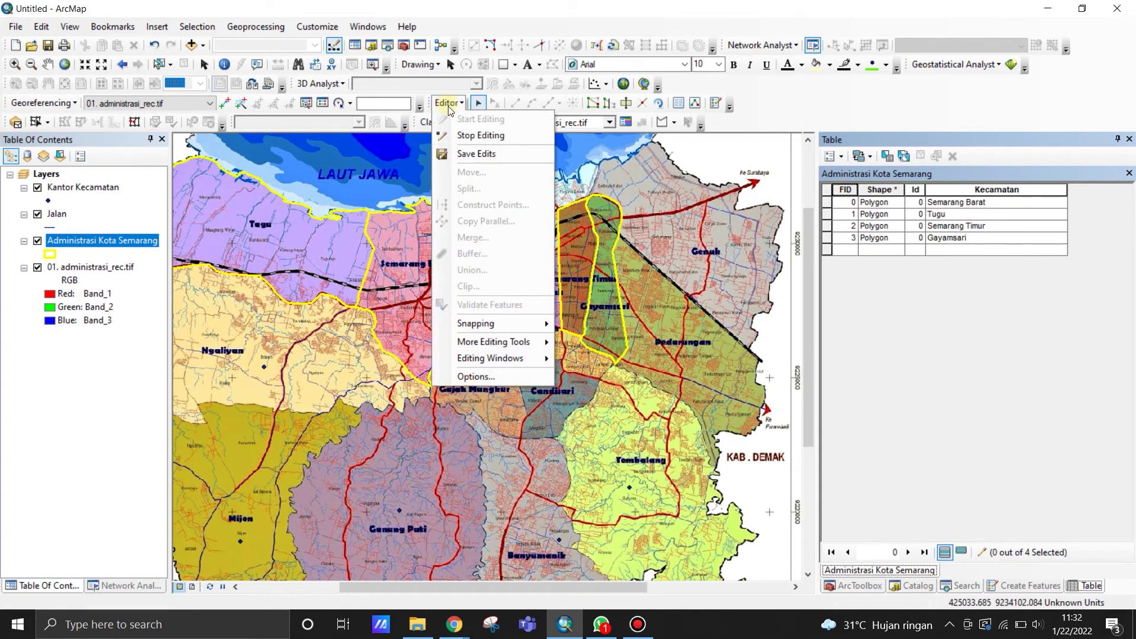
click(480, 135)
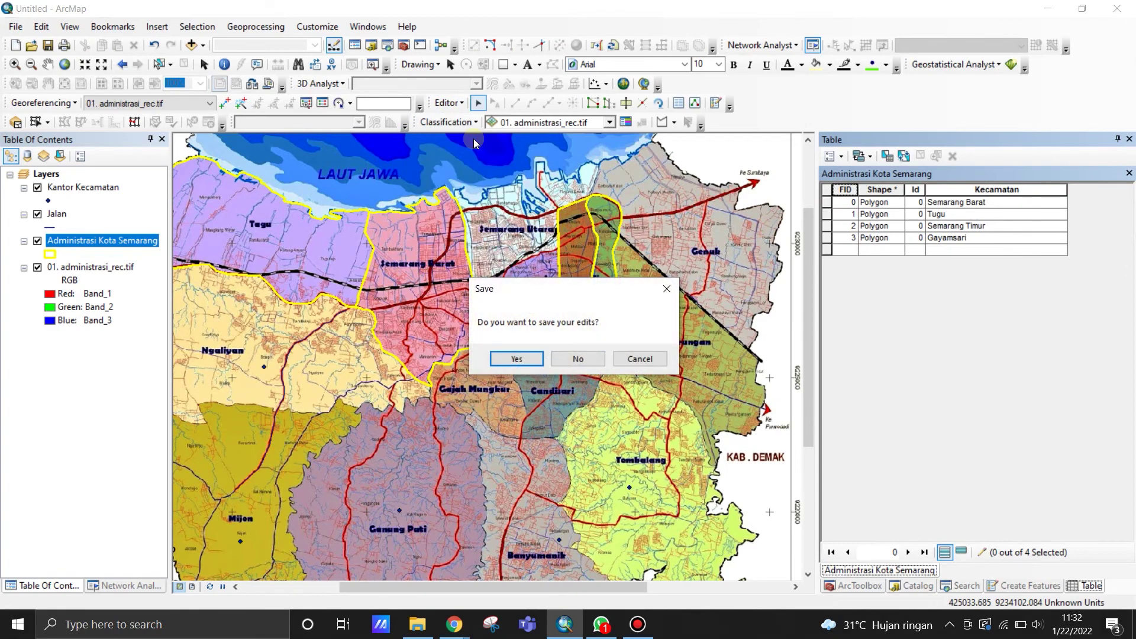
click(527, 361)
Select the four Administrasi Kota Semarang records one by one to check each Kecamatan name against its polygon on the map.
scroll(583, 314, down, 3)
scroll(414, 271, down, 2)
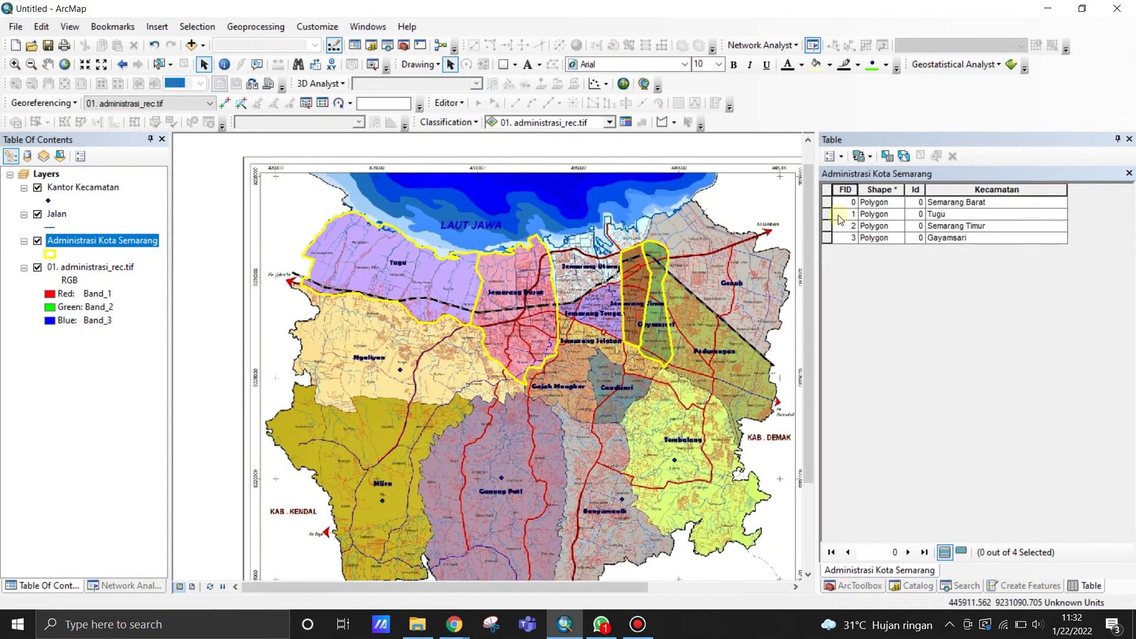
click(827, 202)
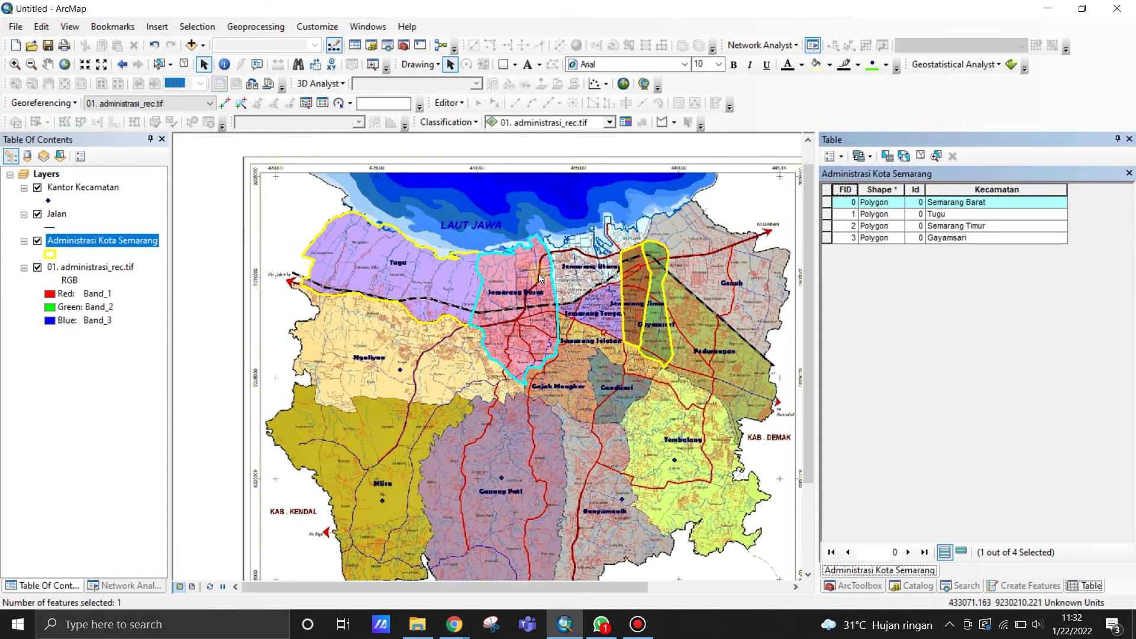
click(827, 214)
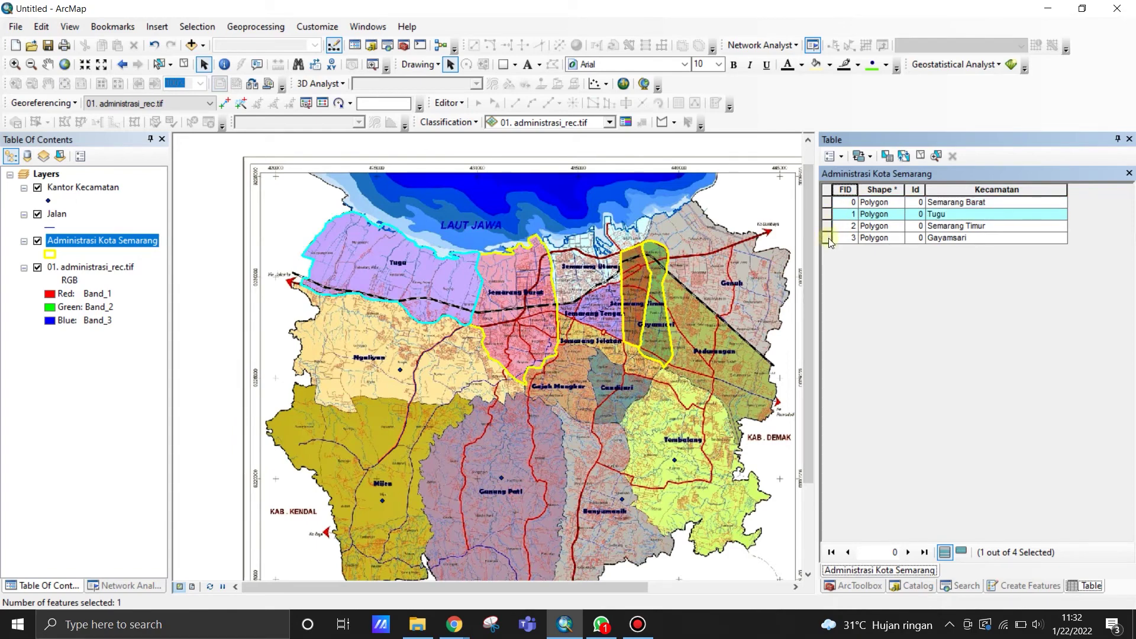
click(828, 227)
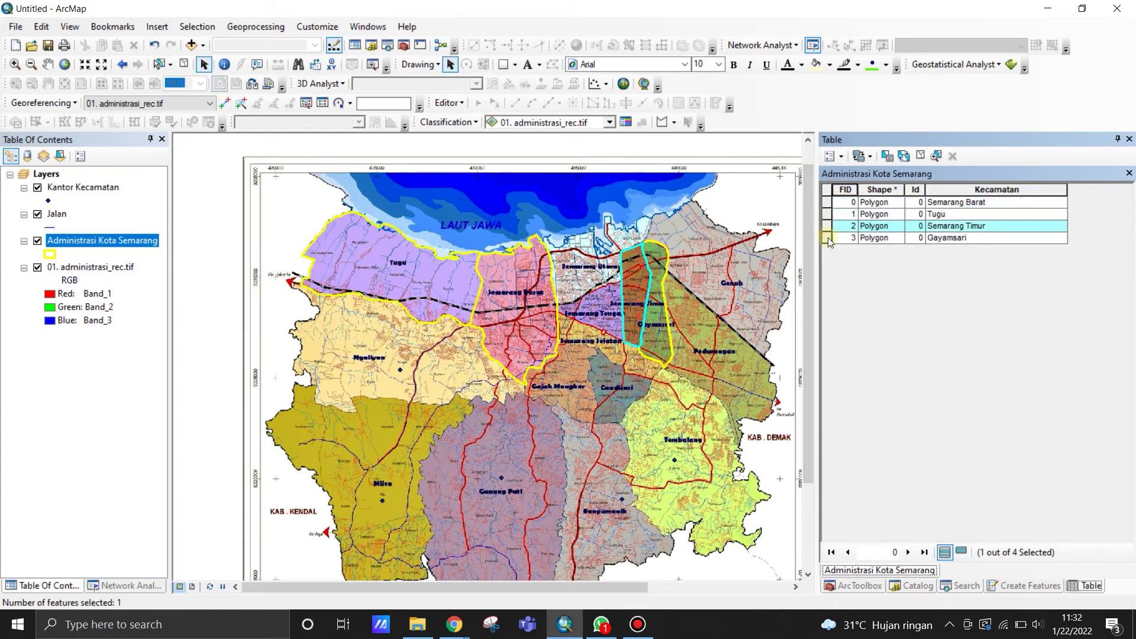
click(828, 237)
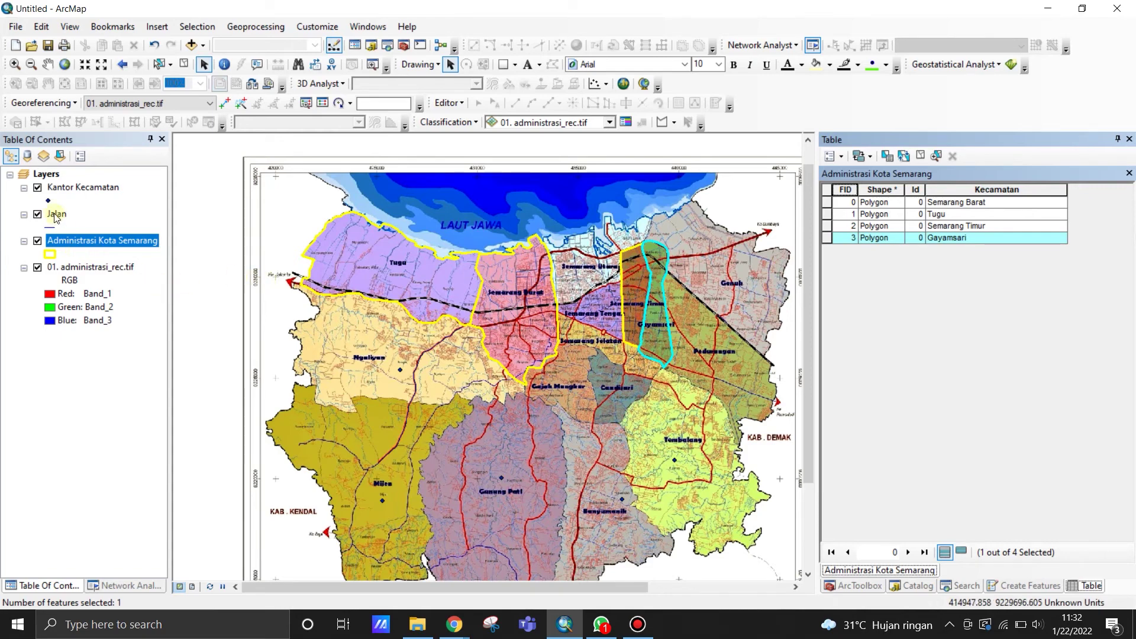
Examine the road classes in the scanned map's legend and compare them with the digitized map area.
scroll(483, 293, down, 2)
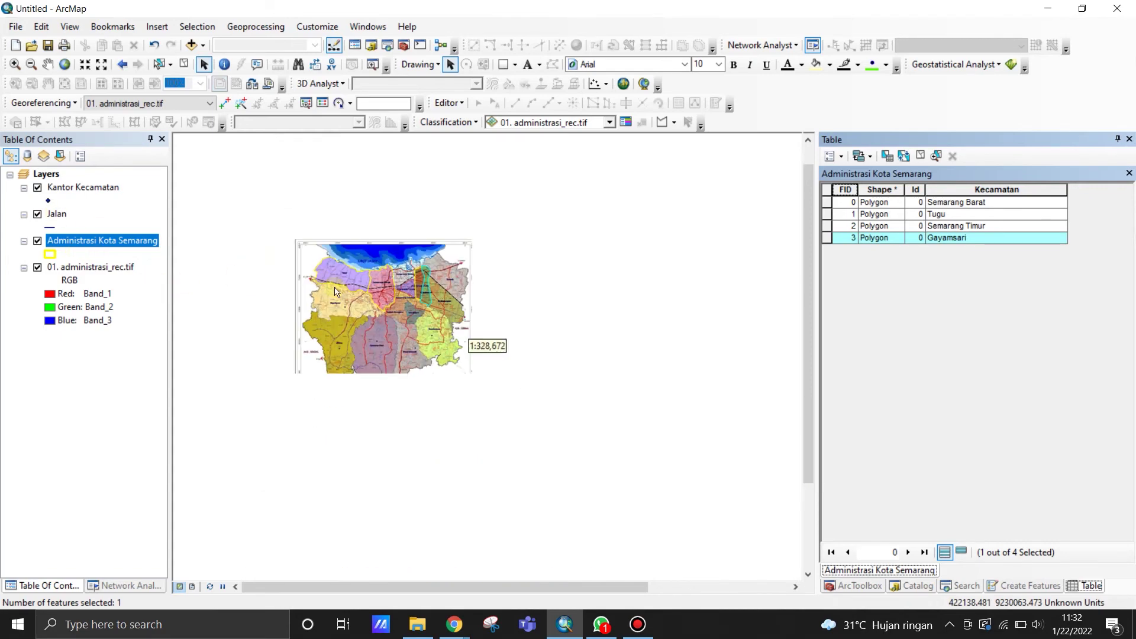
scroll(483, 293, up, 2)
scroll(497, 382, up, 3)
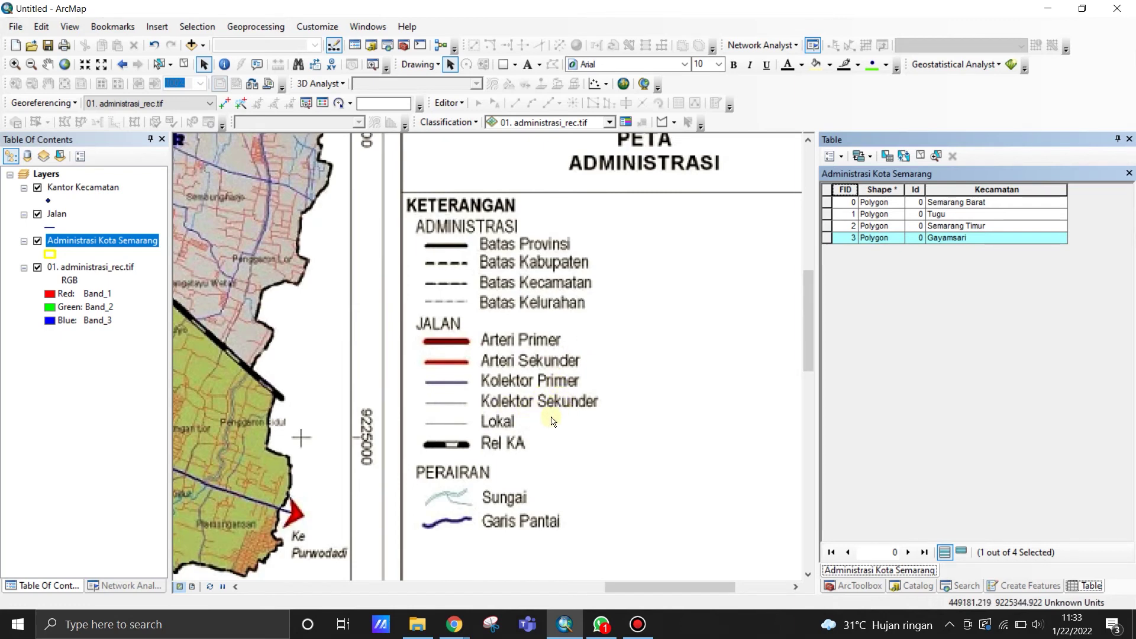
scroll(603, 398, down, 3)
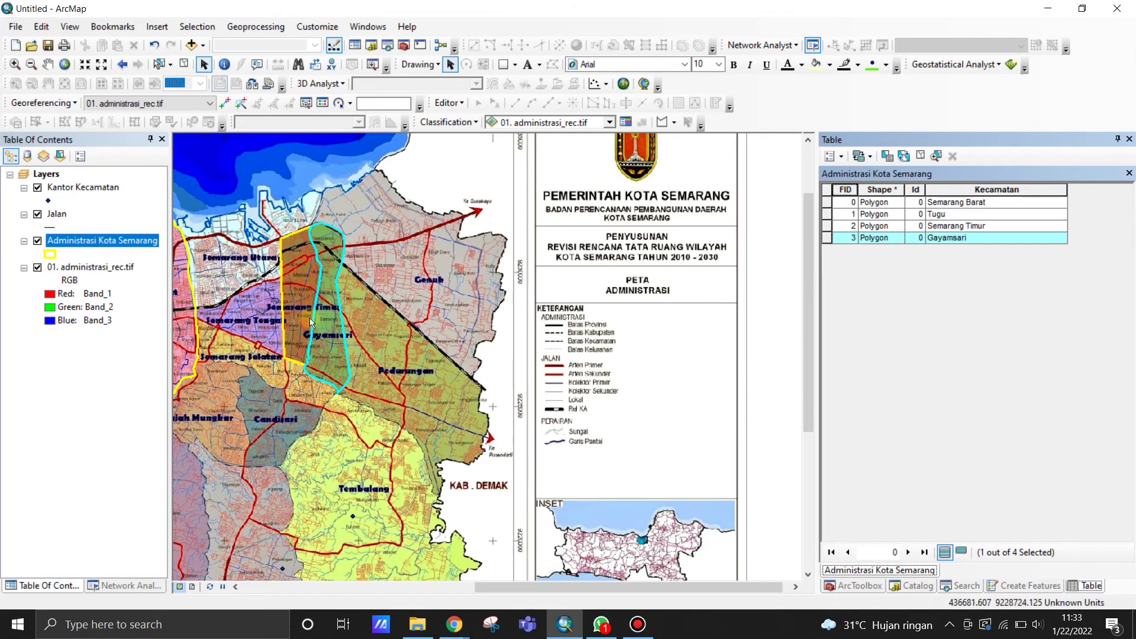
scroll(620, 340, down, 2)
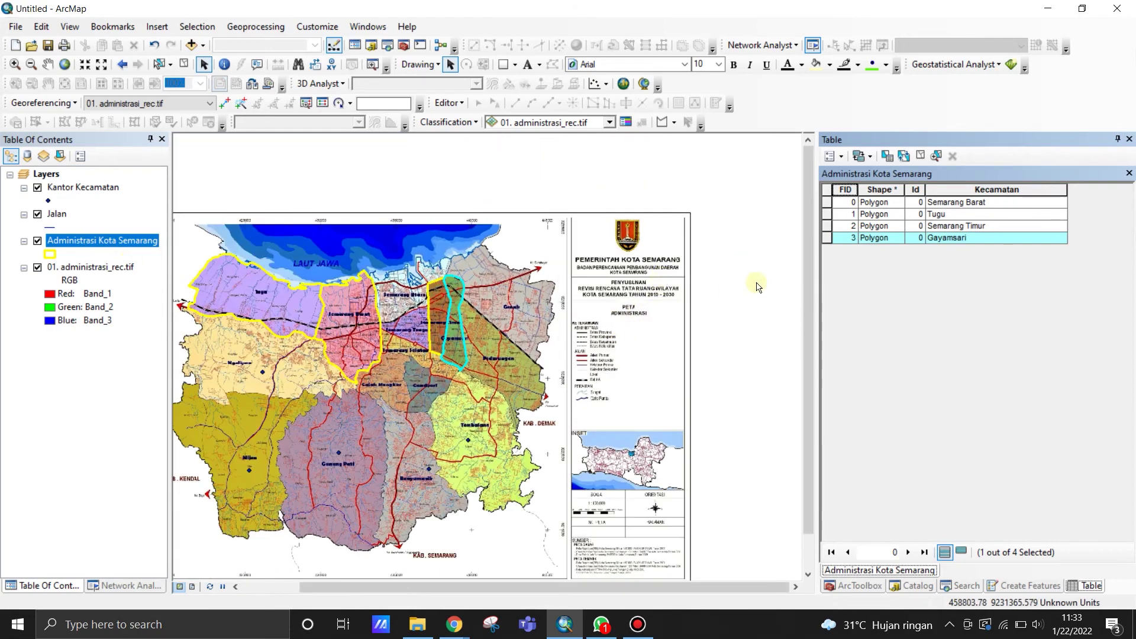
scroll(595, 278, down, 2)
scroll(594, 278, up, 2)
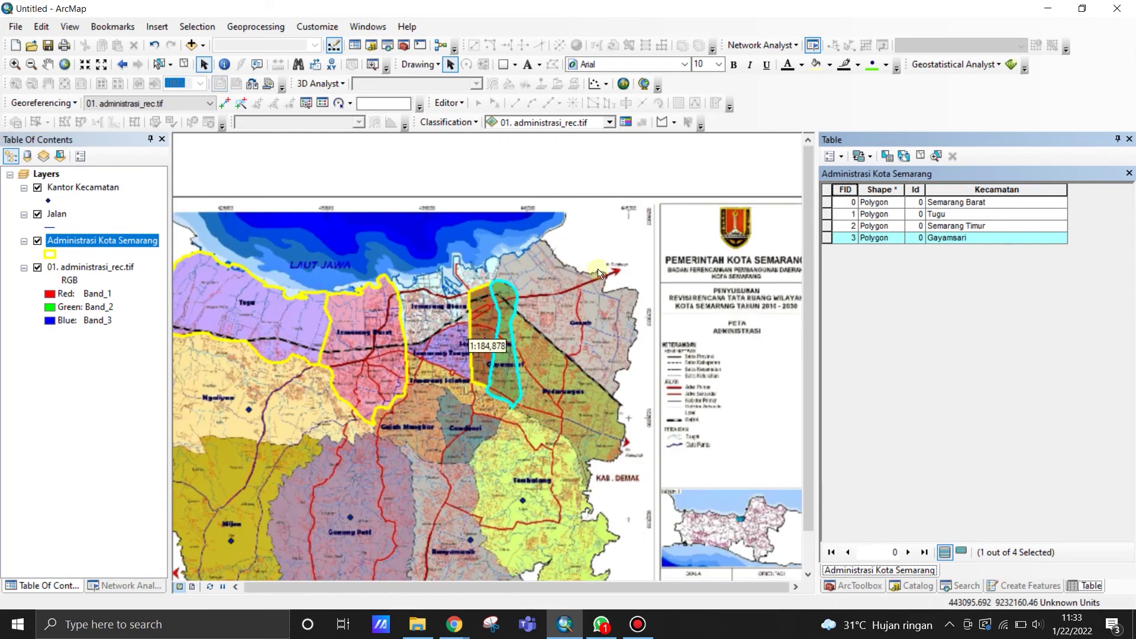
click(841, 157)
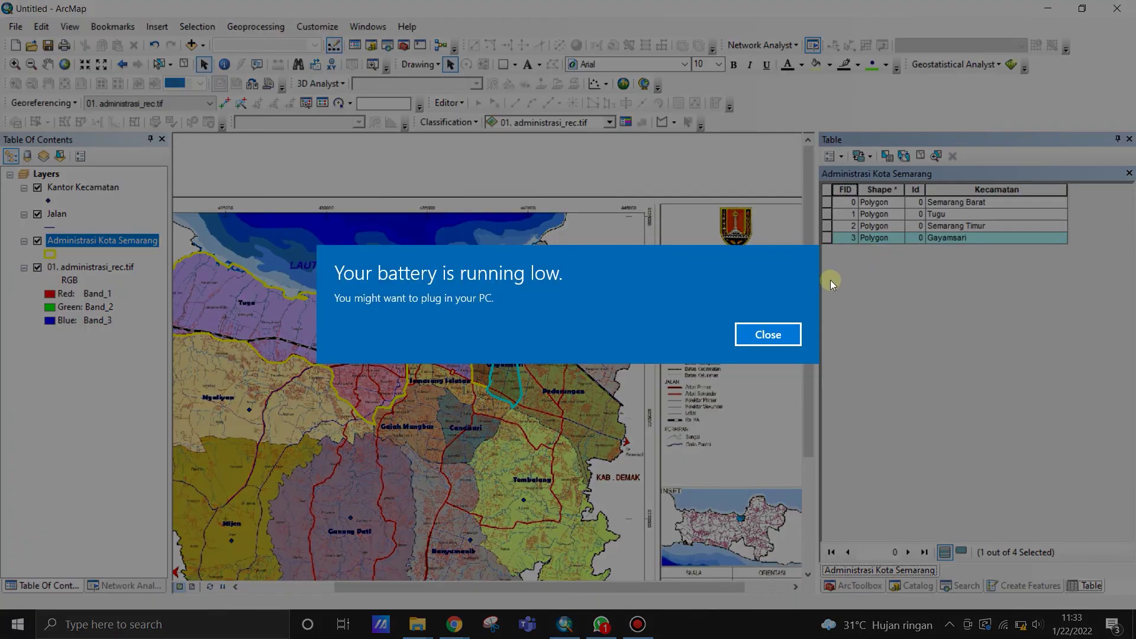
click(772, 340)
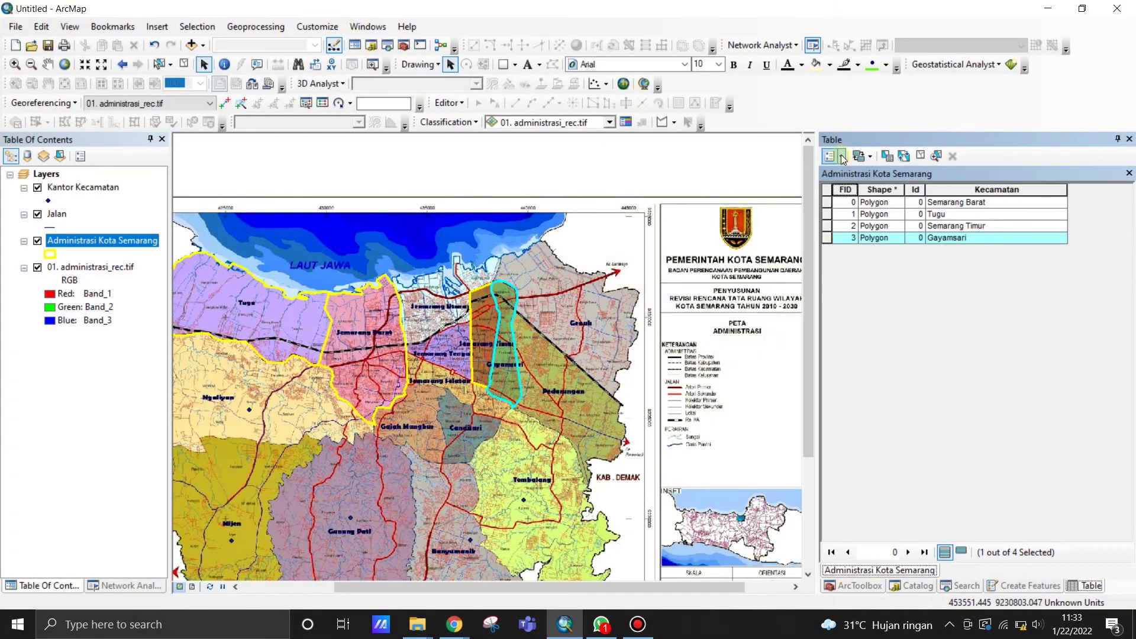
click(841, 158)
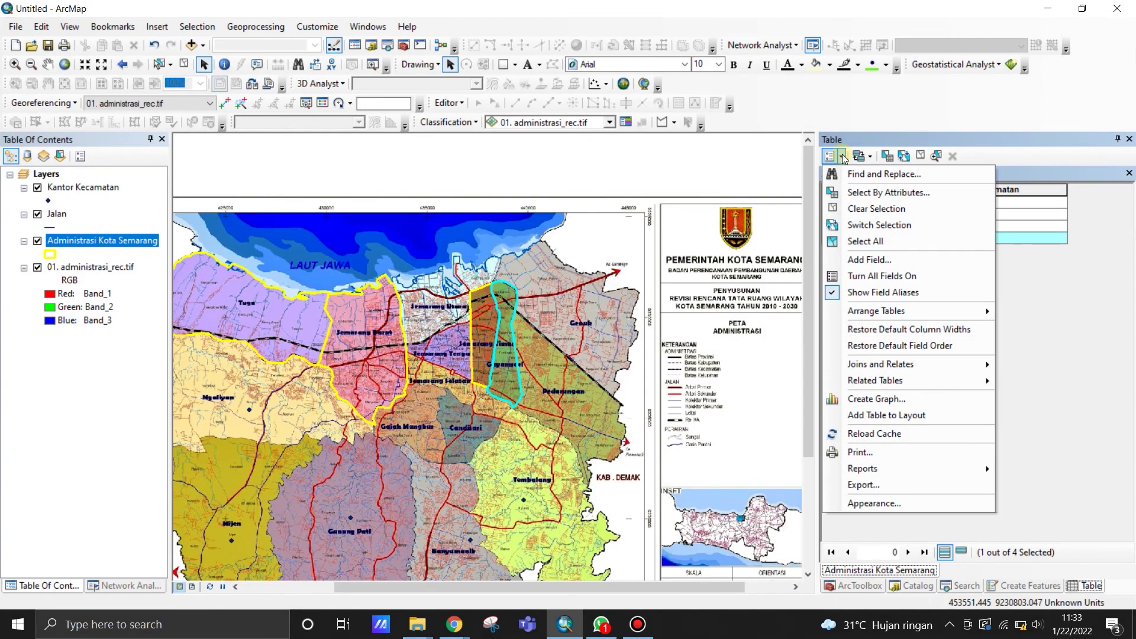
click(858, 149)
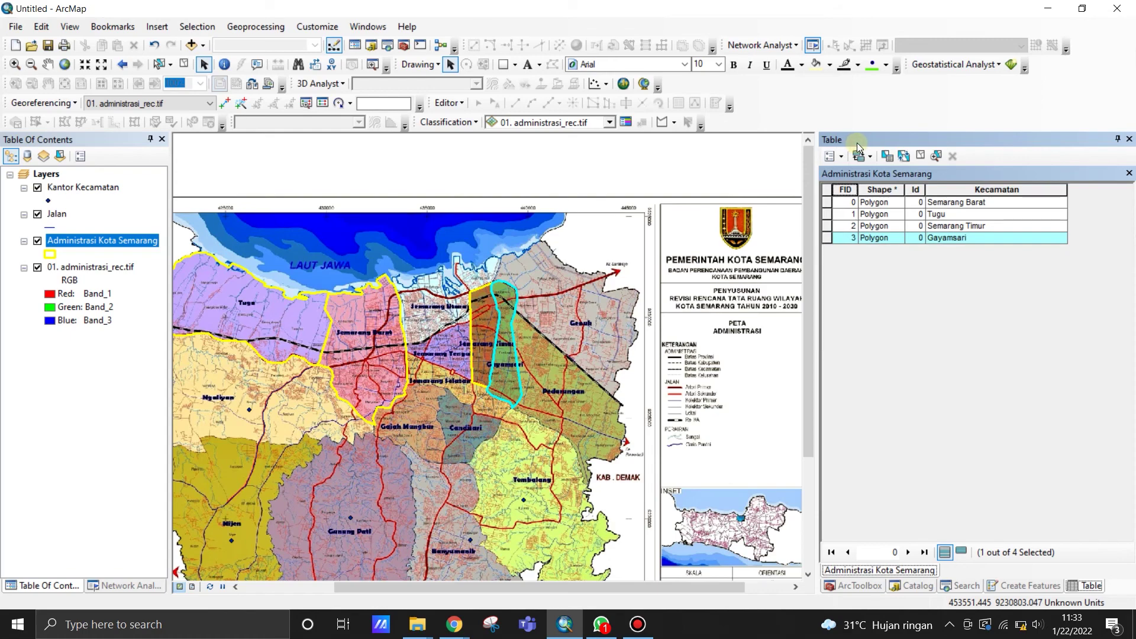
scroll(677, 267, up, 3)
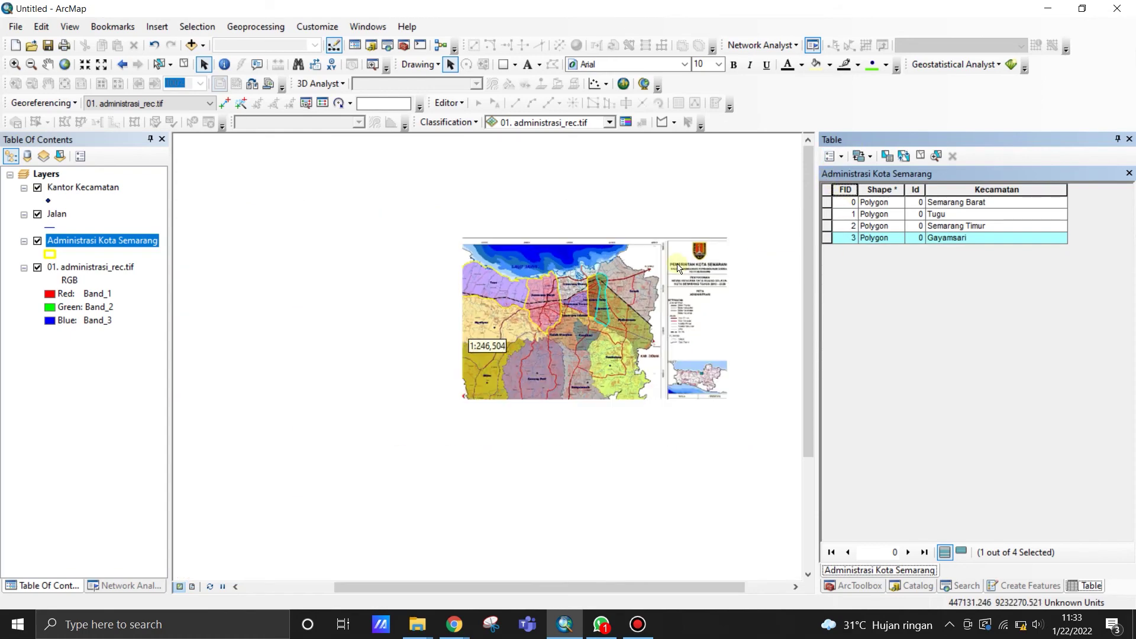
scroll(568, 319, down, 3)
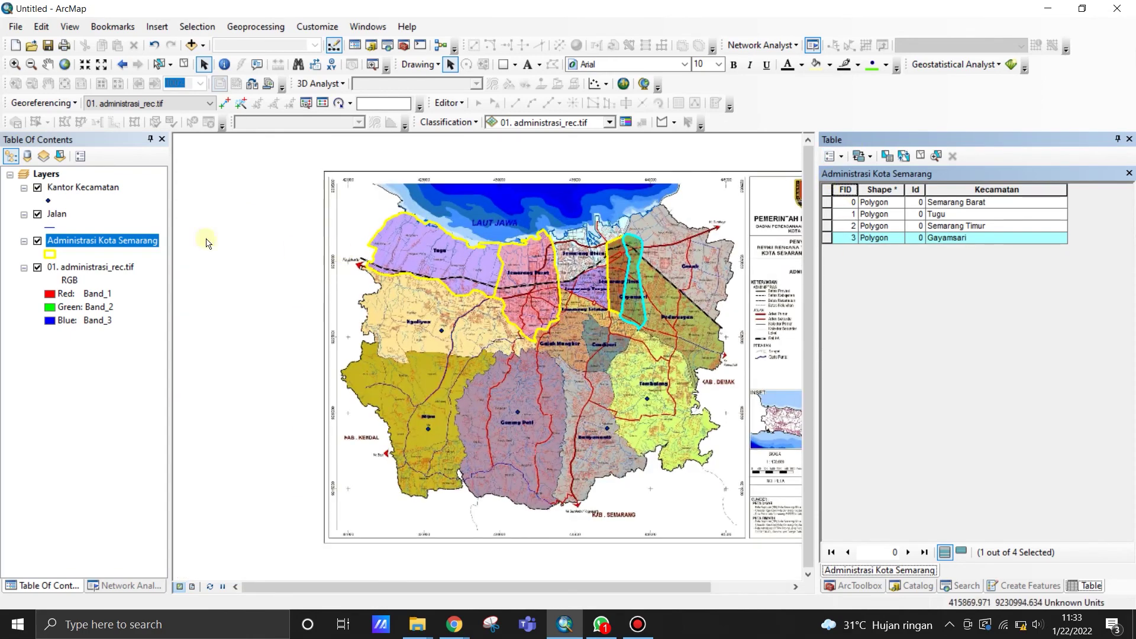
Open the Kantor Kecamatan layer's attribute table and add a Text field named Kantor Kecamatan.
right_click(66, 188)
click(98, 231)
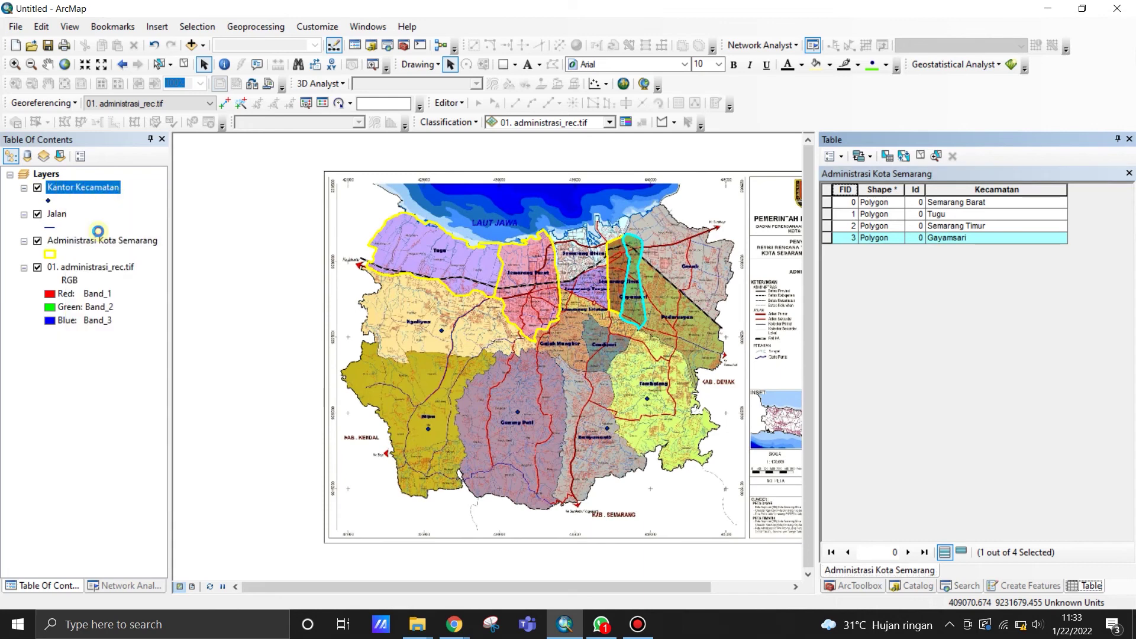
click(843, 156)
click(865, 259)
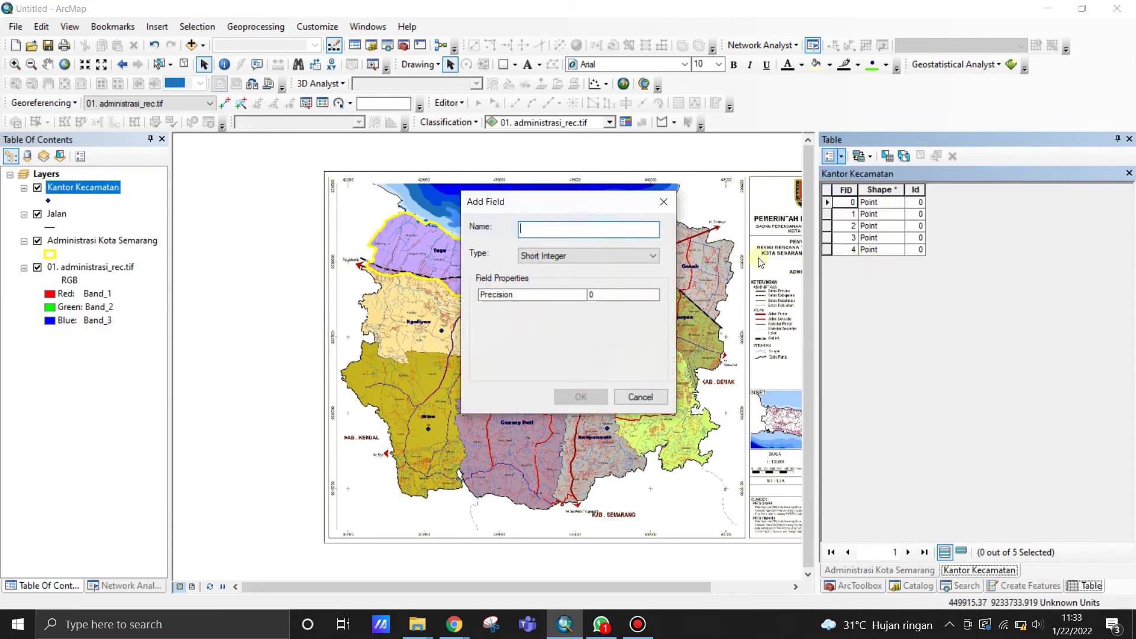
click(555, 260)
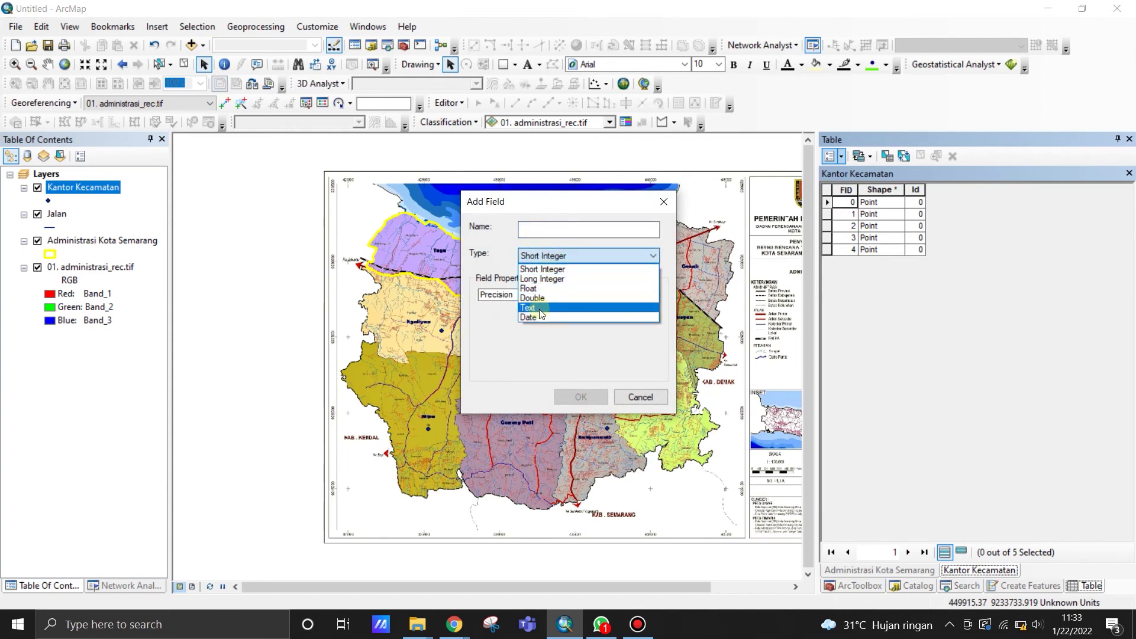
click(532, 308)
click(562, 231)
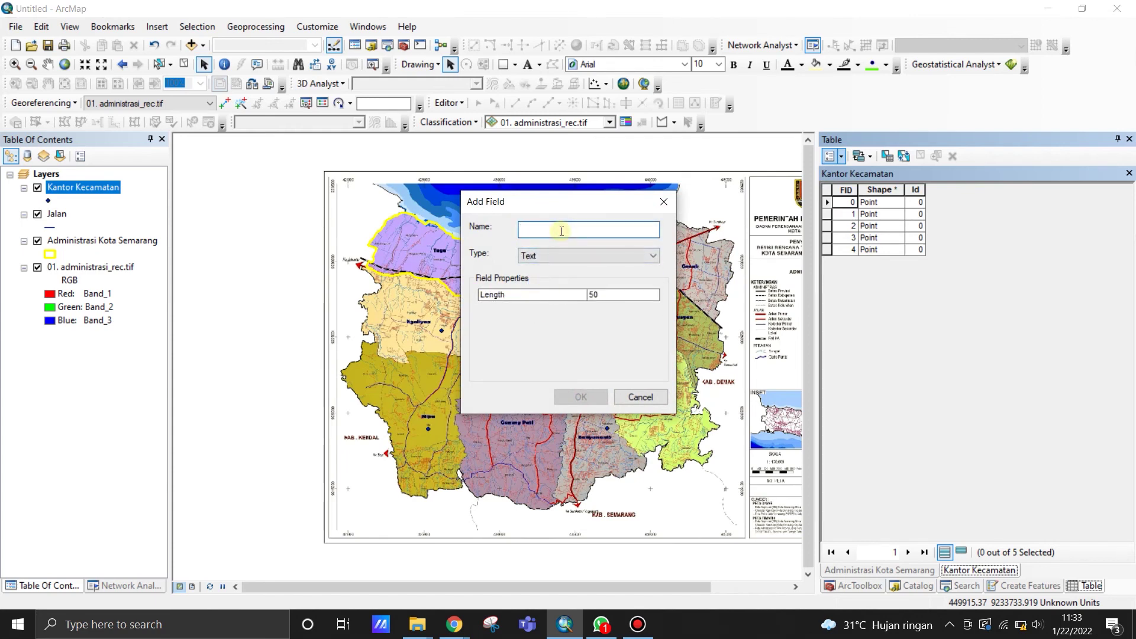
text(Kntor)
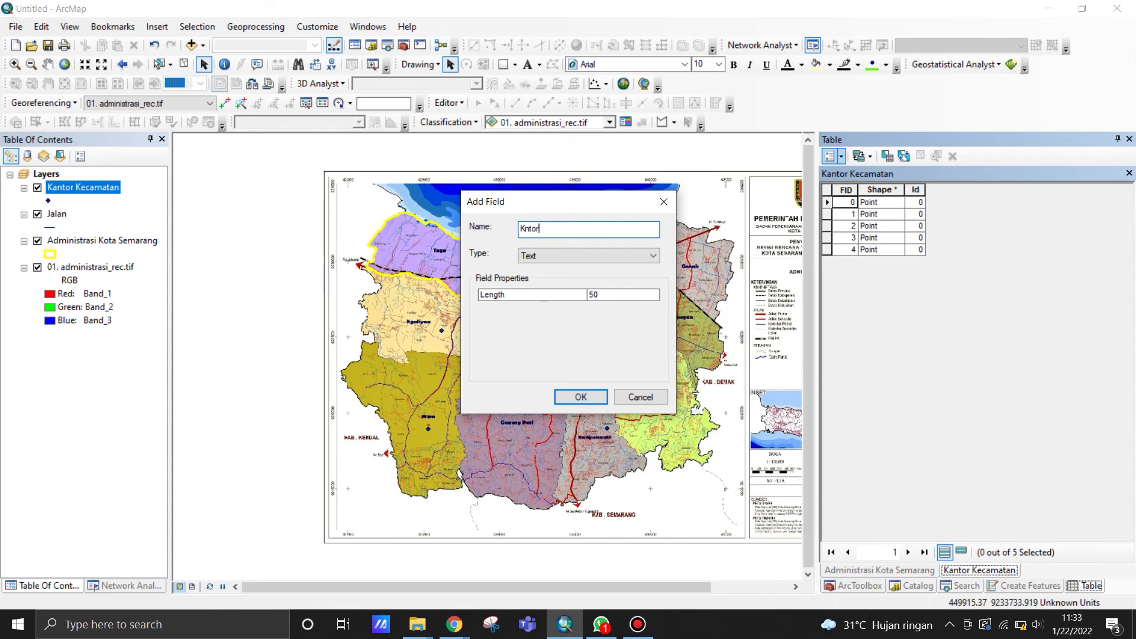
text(ntor Kecamatan)
click(580, 397)
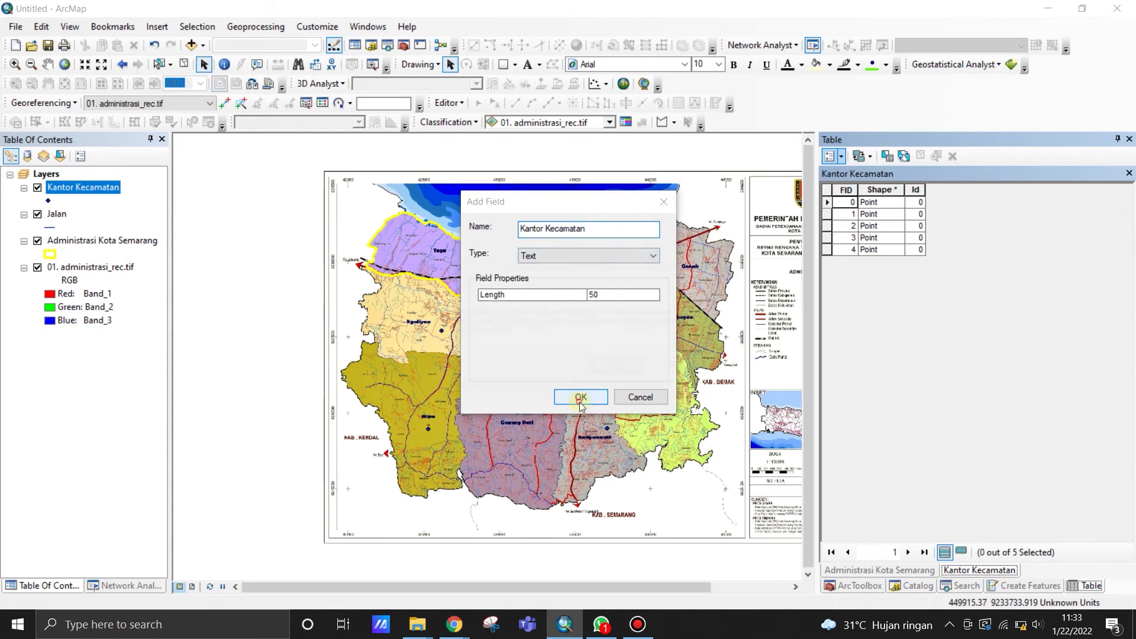
click(630, 367)
Select the first office point record and start an editing session on the Kantor Kecamatan layer, continuing past the spatial reference warnings.
drag(922, 532, 993, 532)
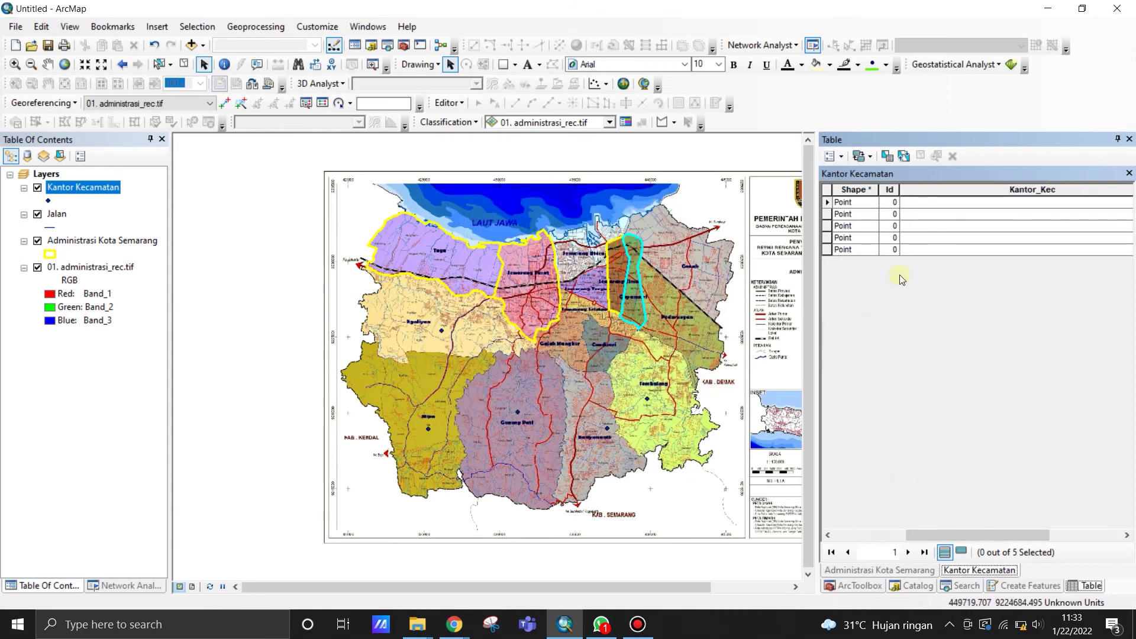
click(830, 203)
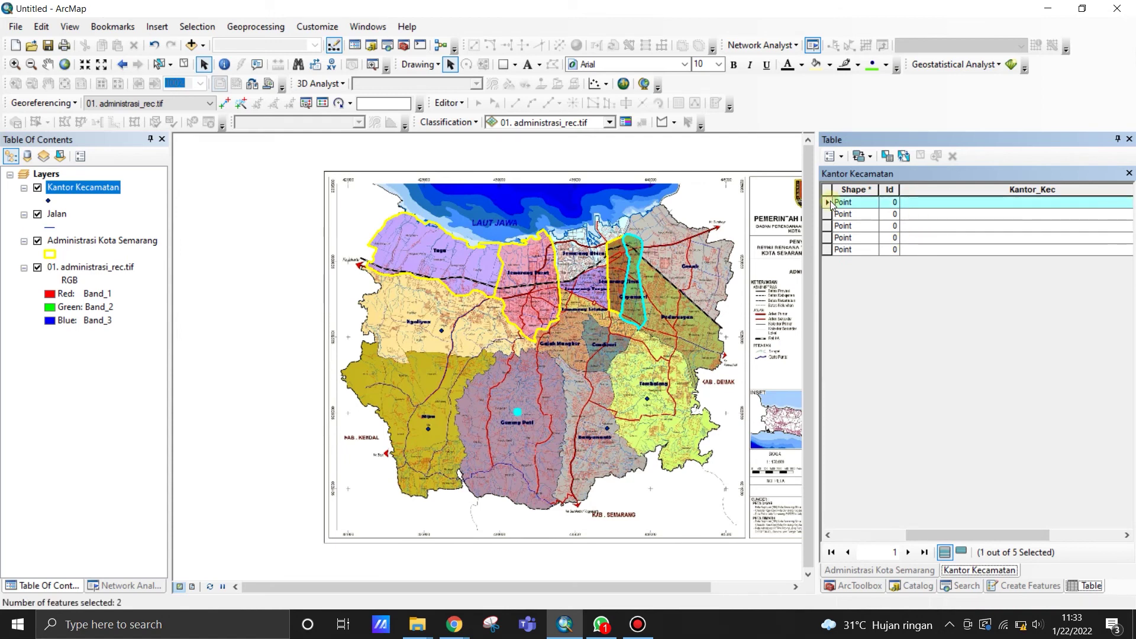
right_click(74, 185)
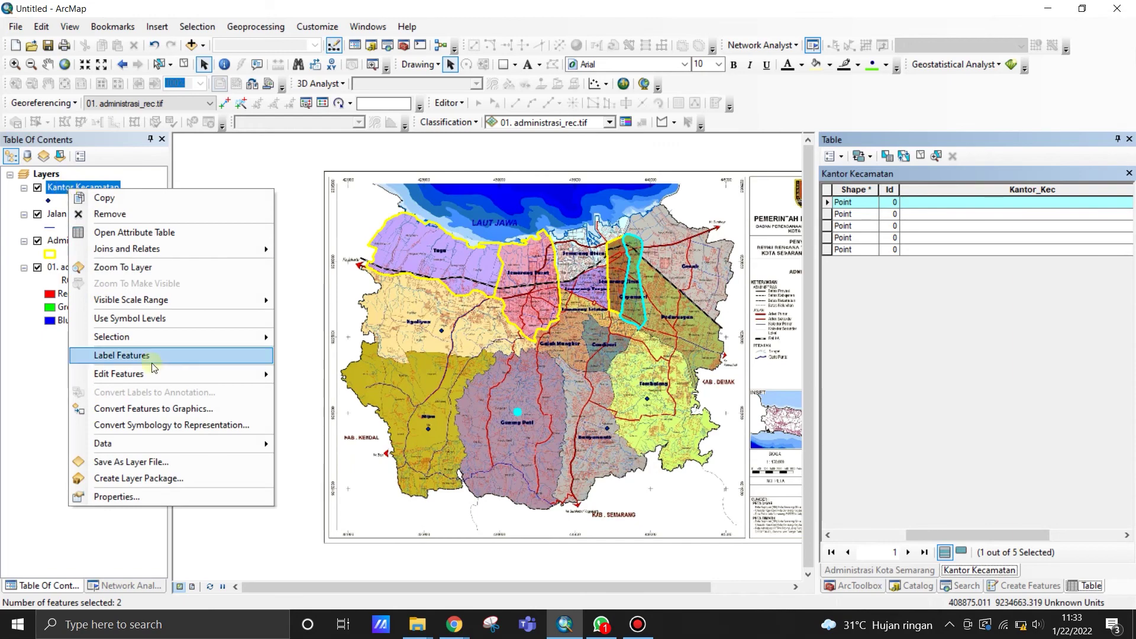
mouse_move(176, 379)
click(305, 377)
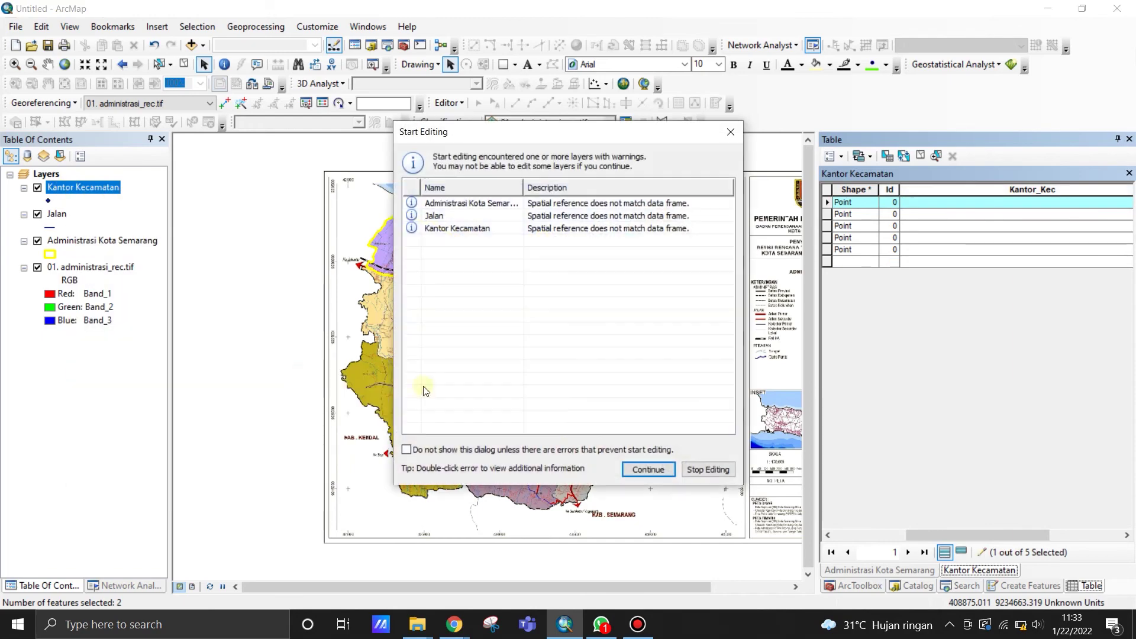
click(658, 470)
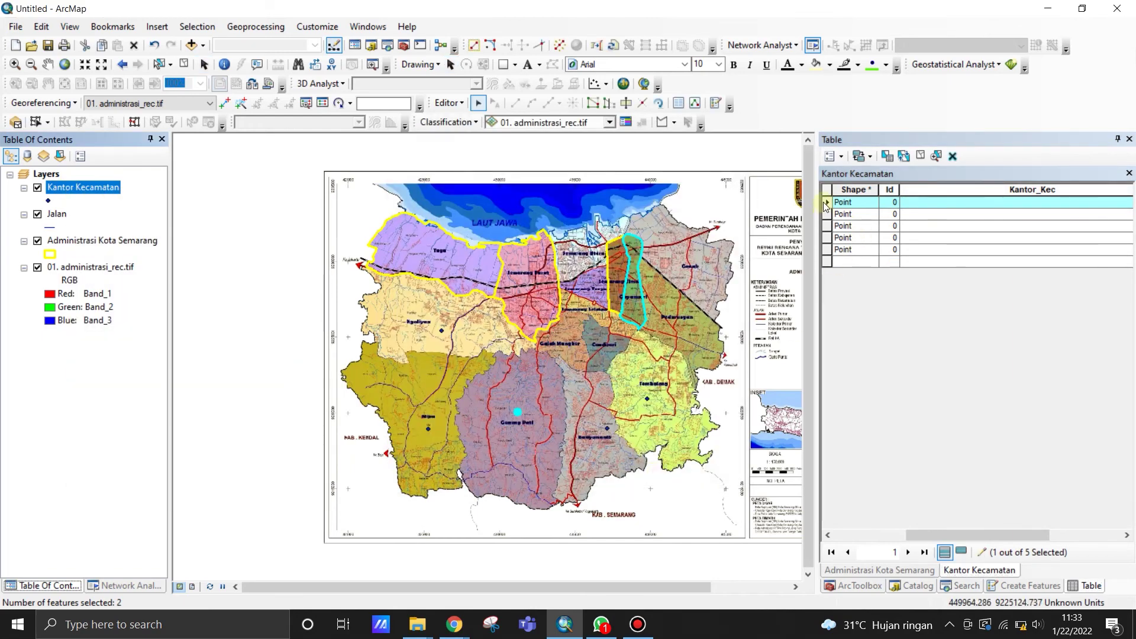
Clear the existing selection, reselect the first office point and enter Kantor Kecamatan Gunung Pati as its Kantor_Kec value.
click(829, 203)
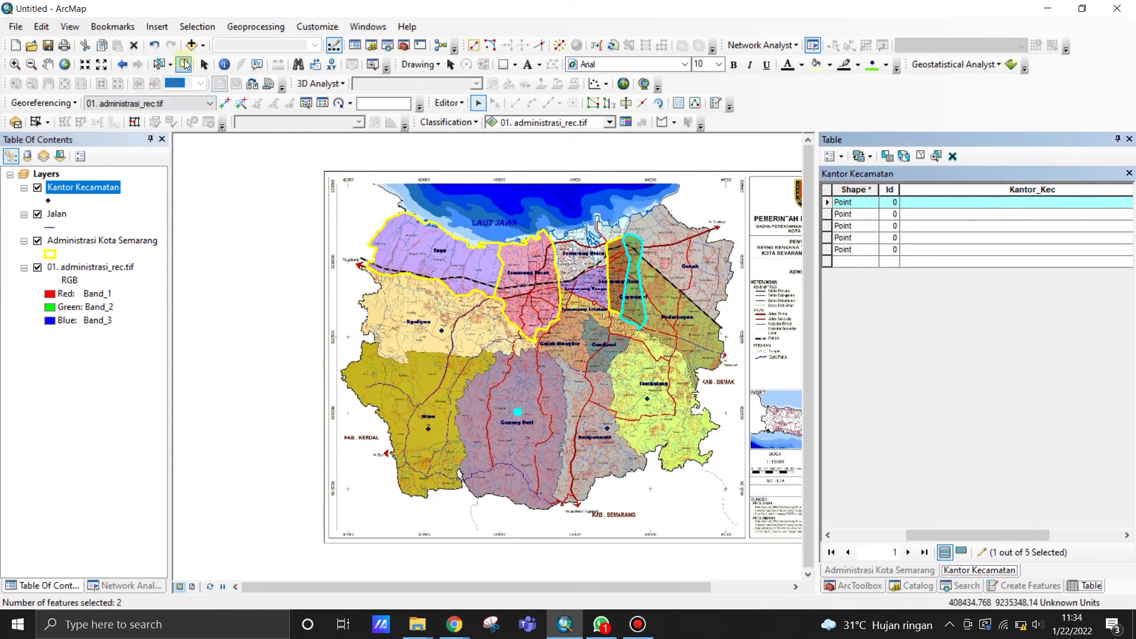
click(185, 64)
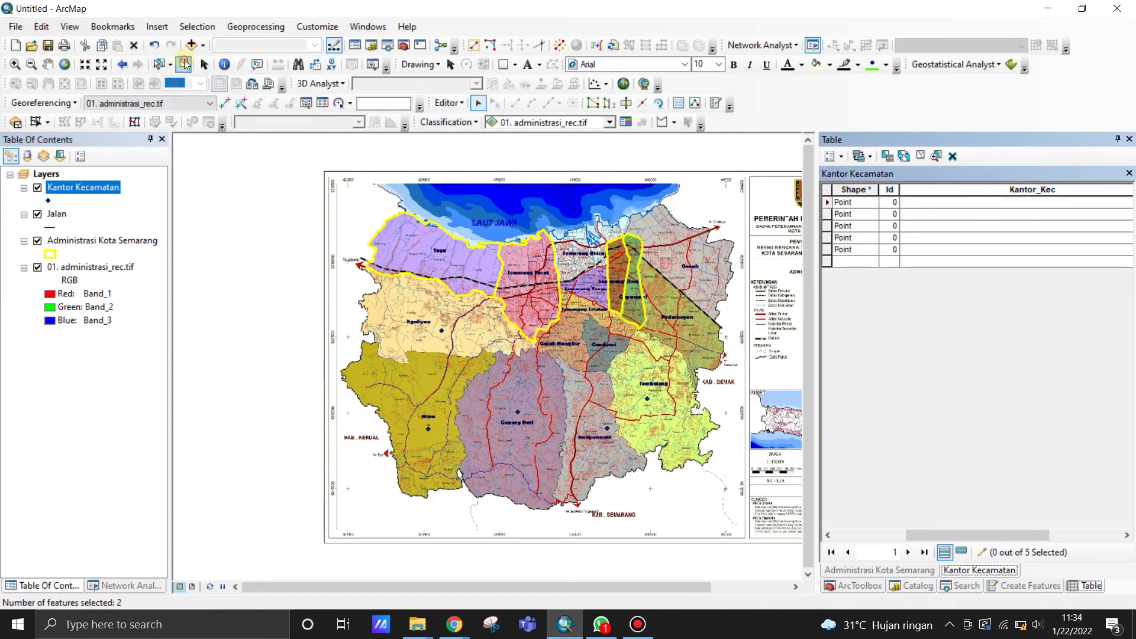
click(828, 203)
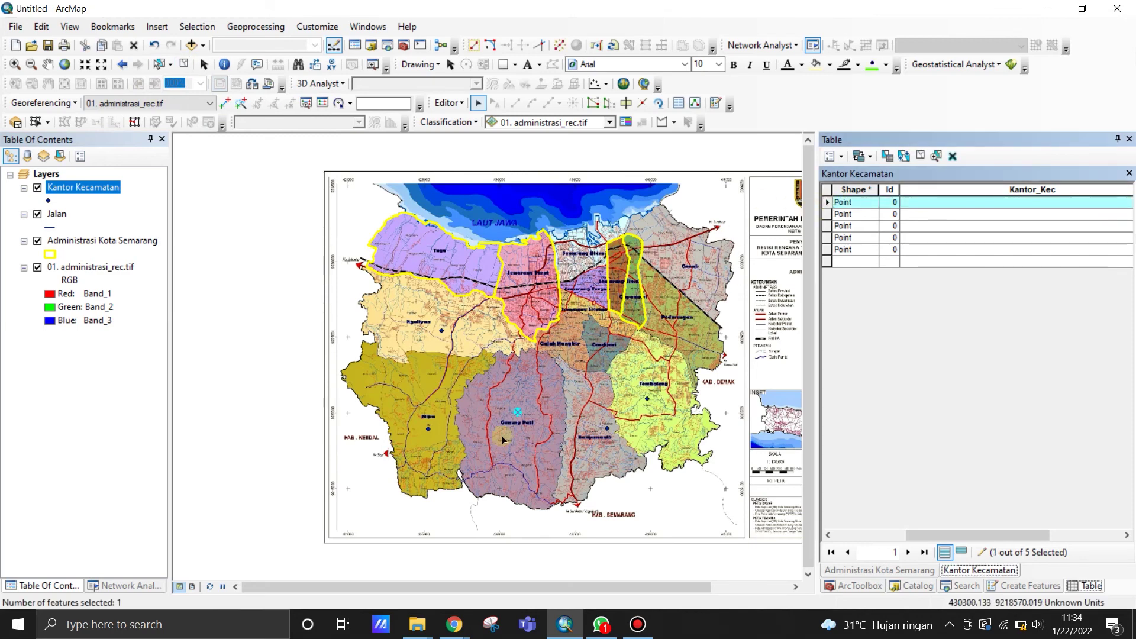
click(931, 204)
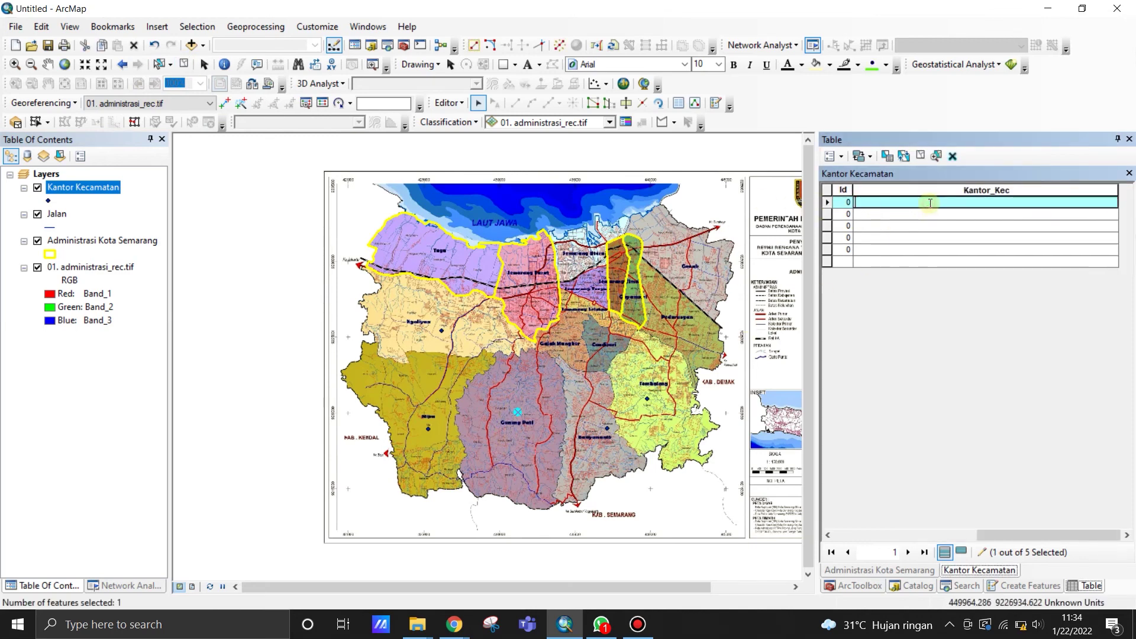
text(Kantor K)
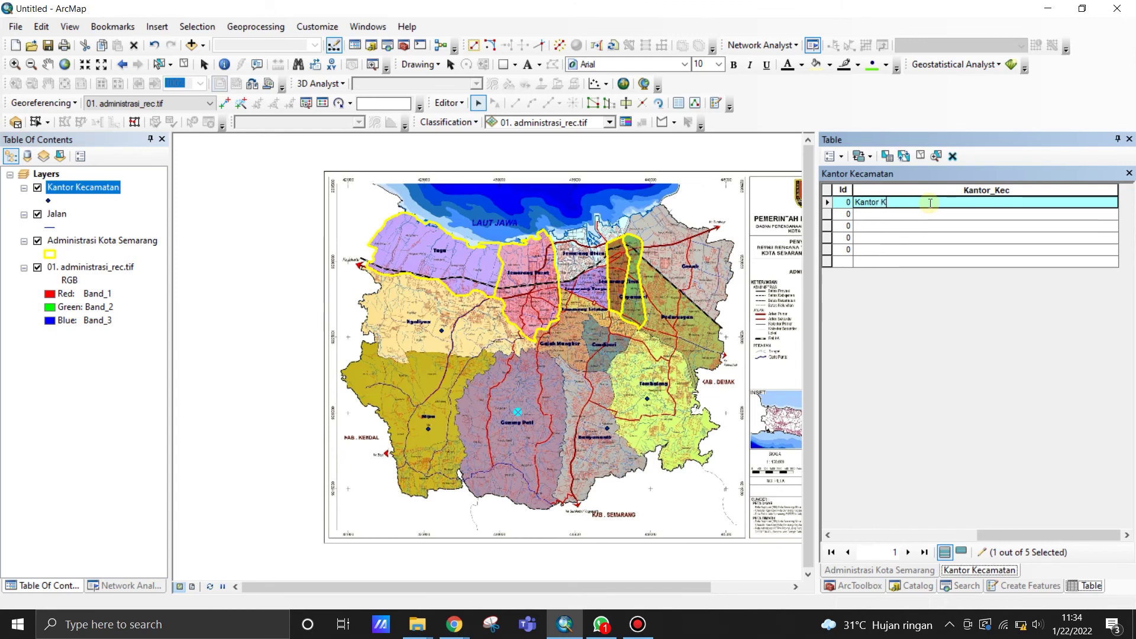
text(ecama)
key(BackSpace)
key(BackSpace)
text(amatan Gunung Pat)
Locate the second office point on the map and enter Kantor Kecamatan Mijen as its Kantor_Kec value.
click(829, 216)
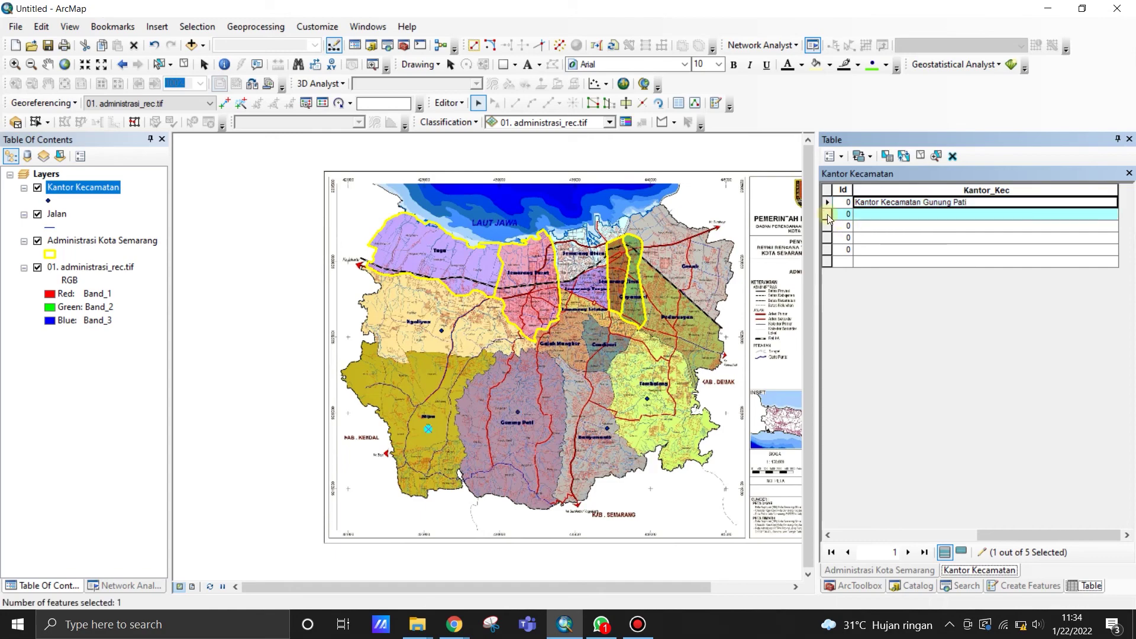
scroll(420, 432, up, 4)
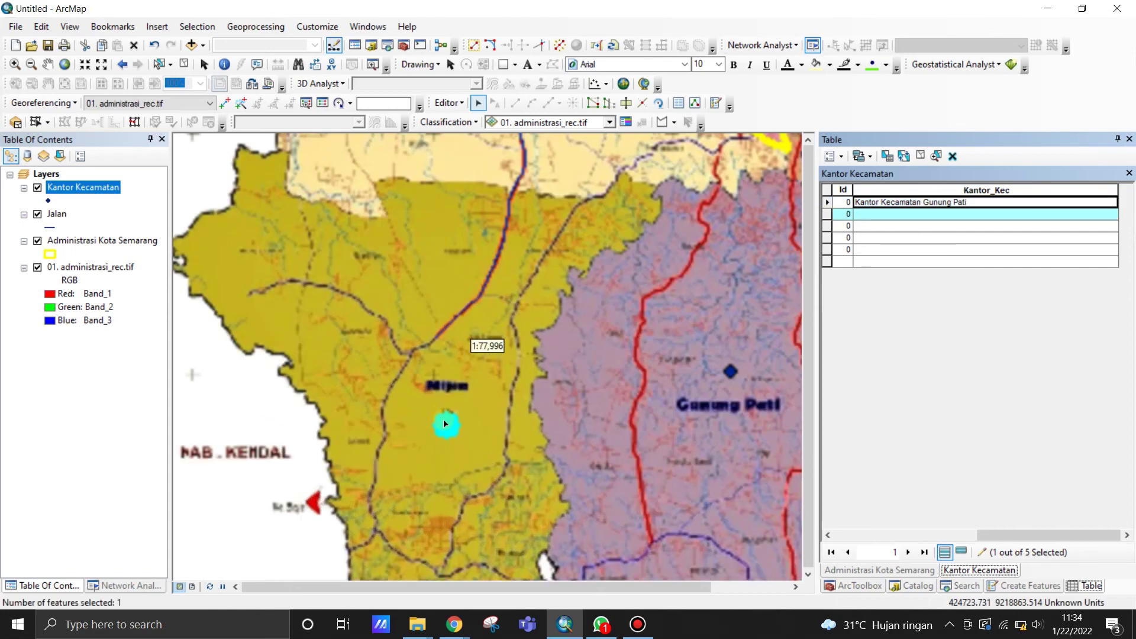
click(882, 216)
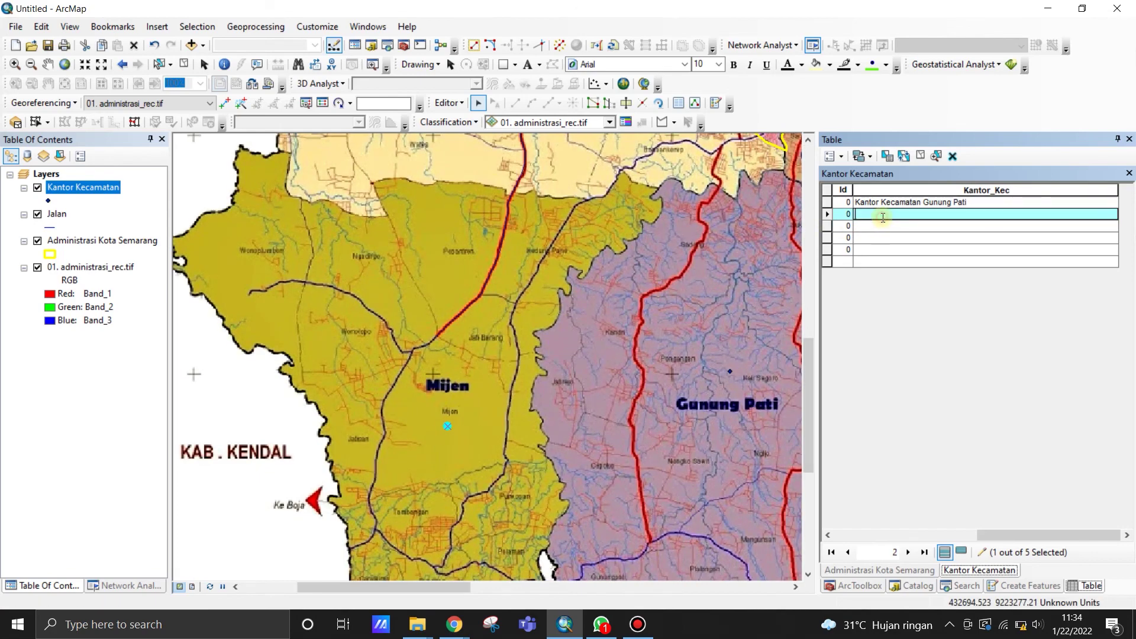
text(Kantor Kecamatan Mijem)
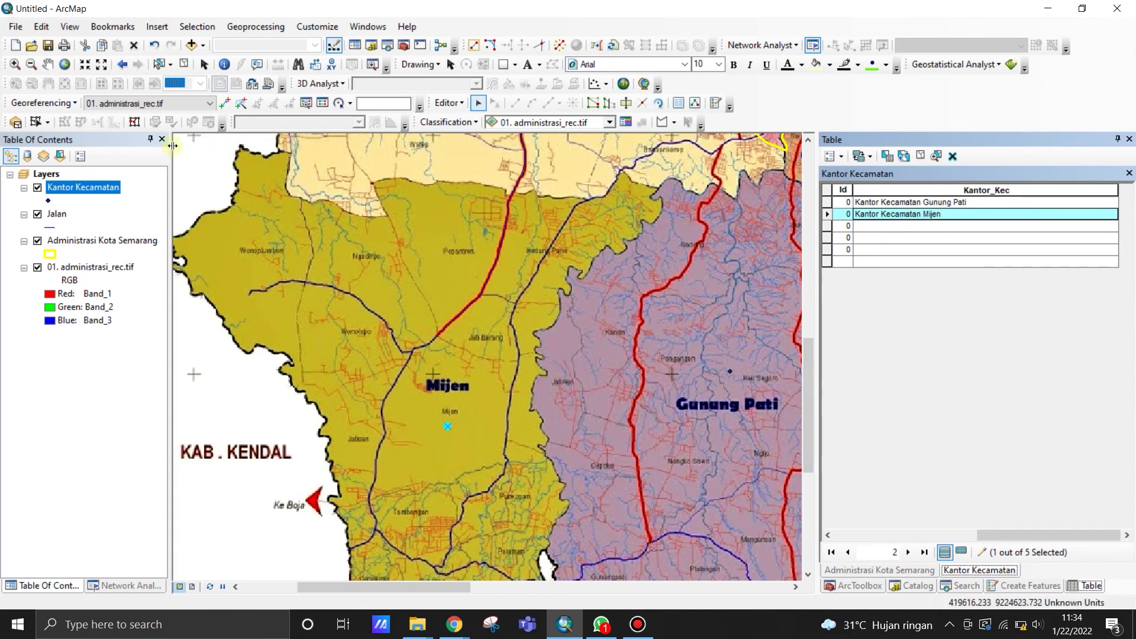
Stop the editing session, save the Kantor Kecamatan edits and return the map to its full extent.
click(449, 102)
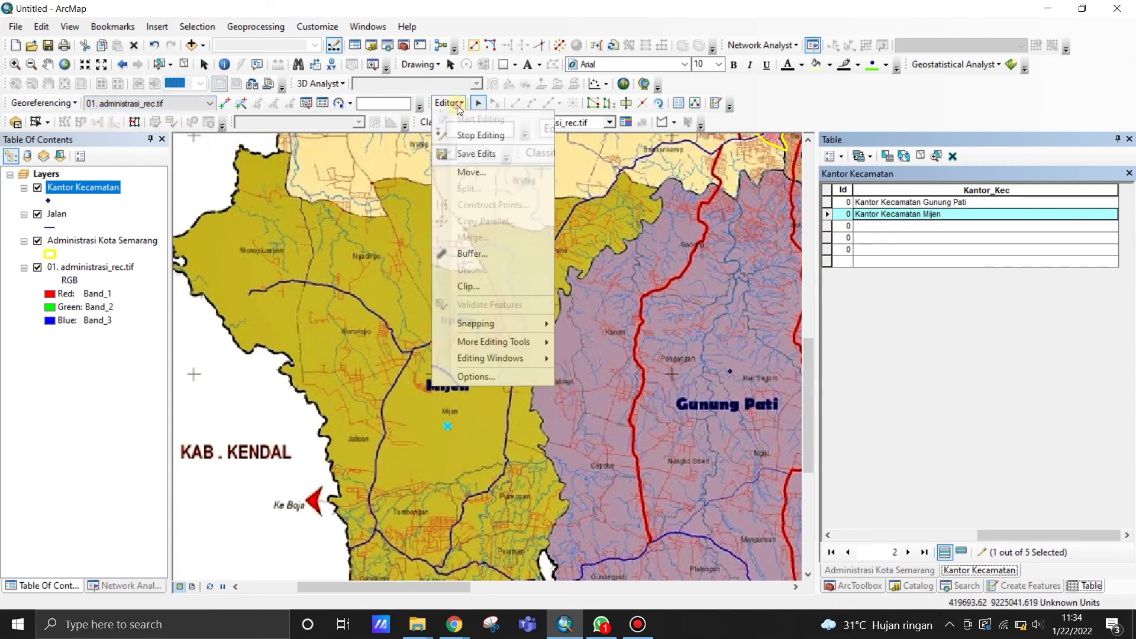
click(470, 135)
click(516, 358)
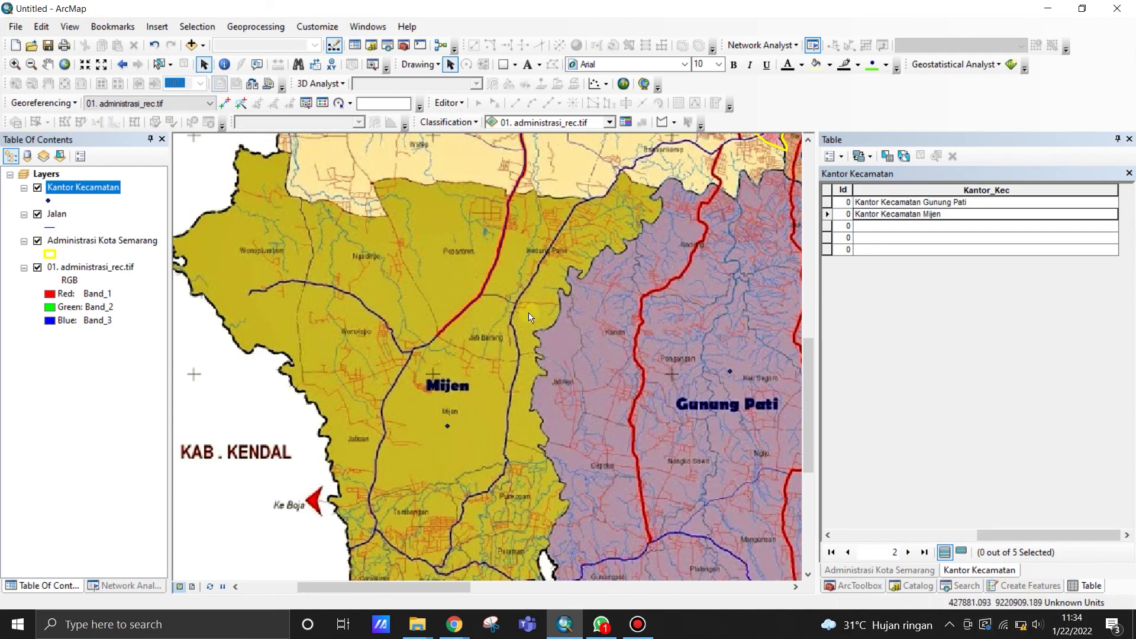
scroll(473, 290, up, 4)
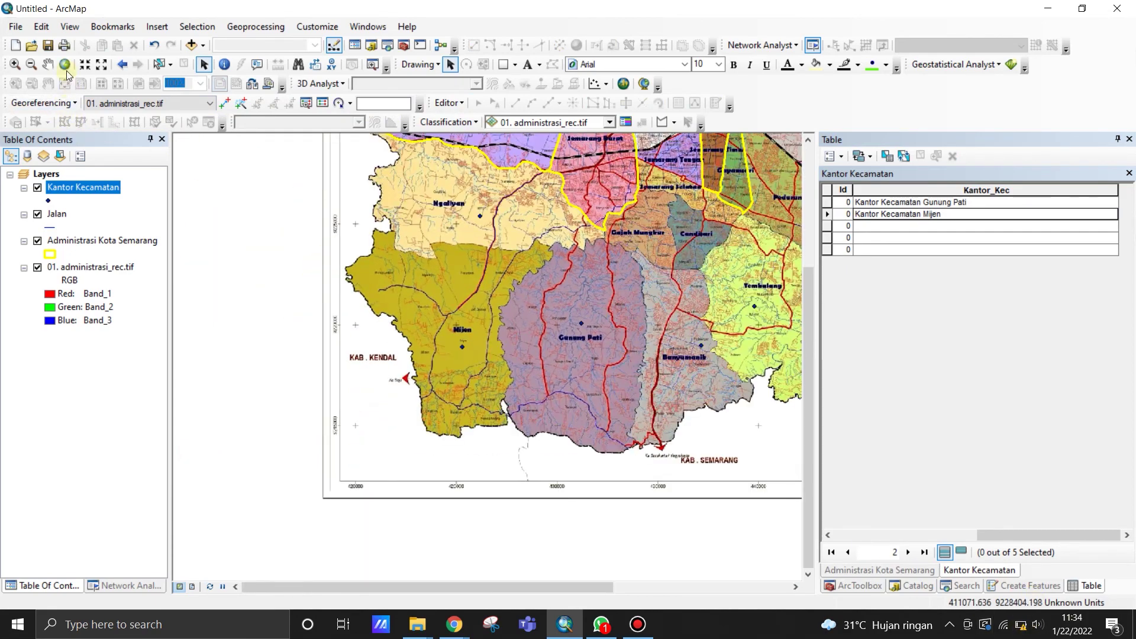
click(63, 66)
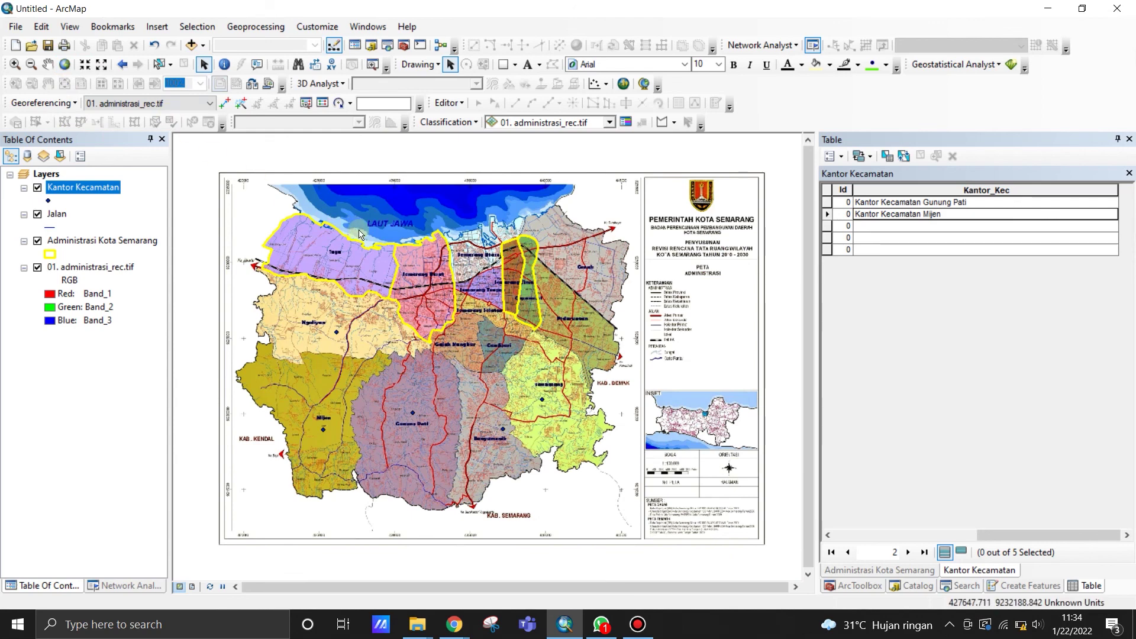